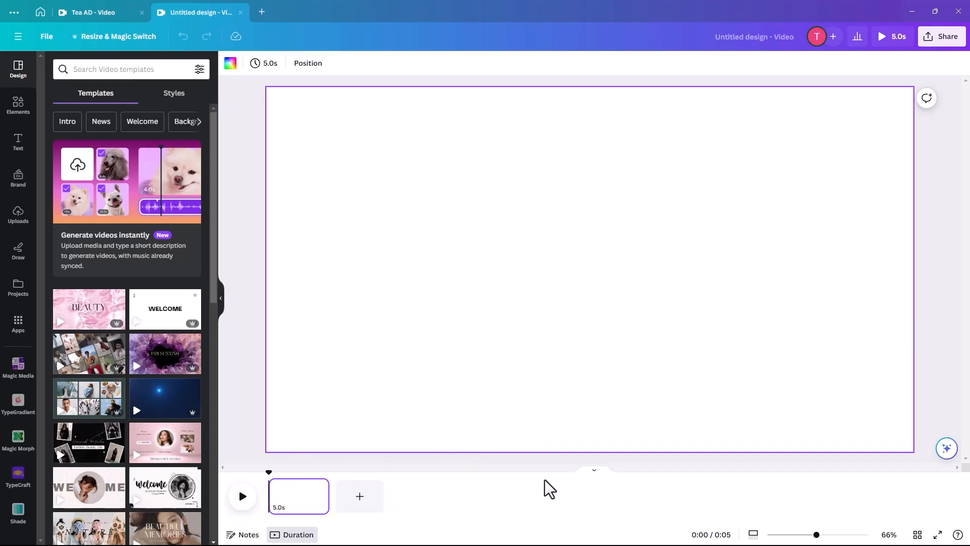
# Collapse the page timeline below the canvas and expand it again
pyautogui.click(595, 471)
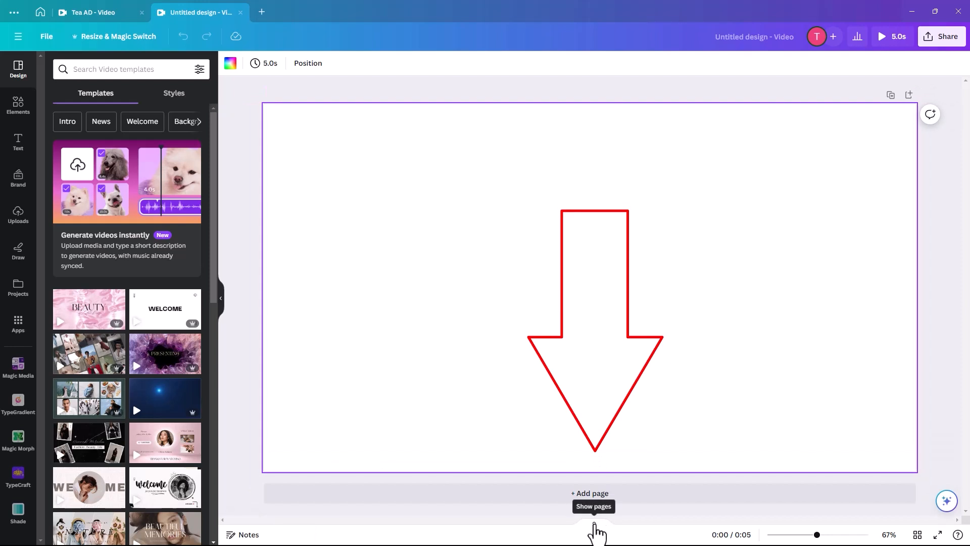
pyautogui.click(595, 524)
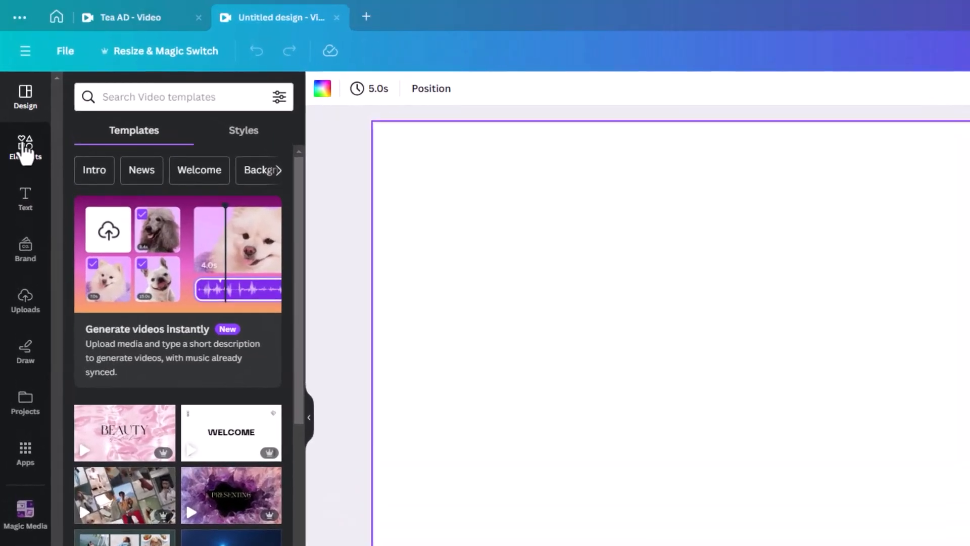
# Search the elements library for "tea plantation" and list all the video results
pyautogui.click(18, 104)
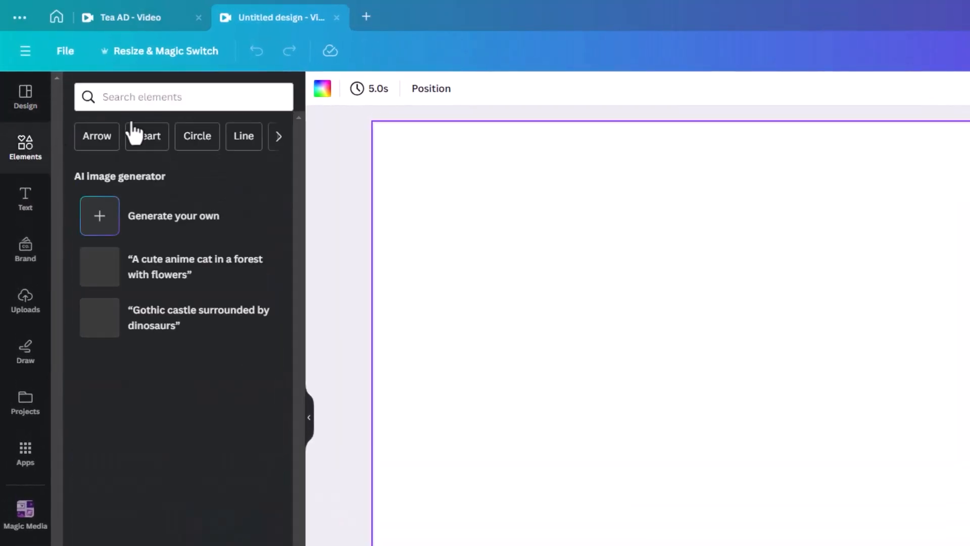
pyautogui.click(105, 97)
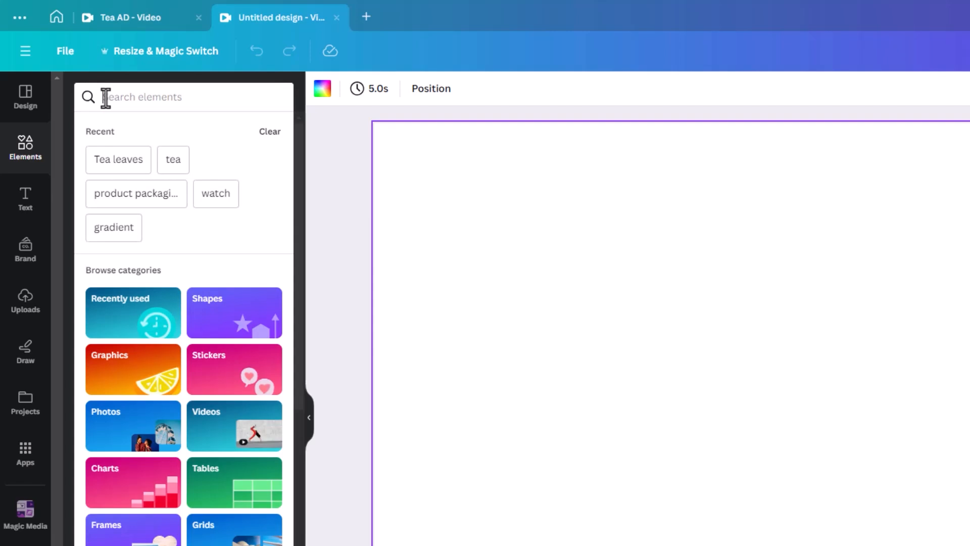
pyautogui.write('tea pla')
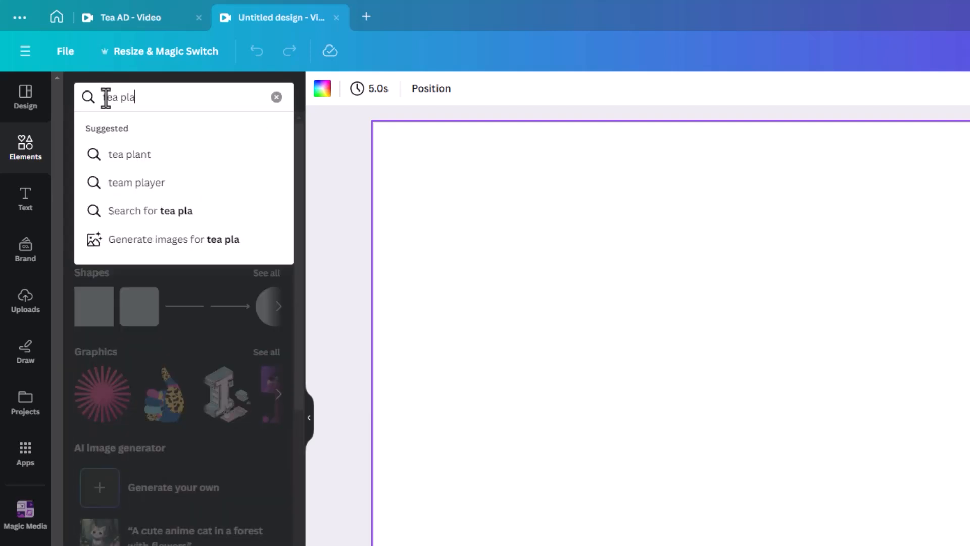
pyautogui.write('ntation')
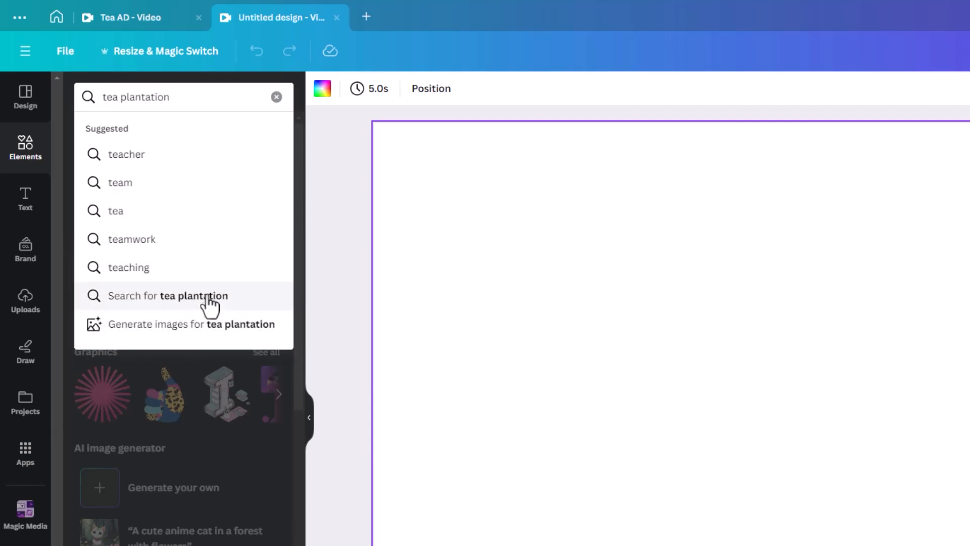
pyautogui.click(210, 297)
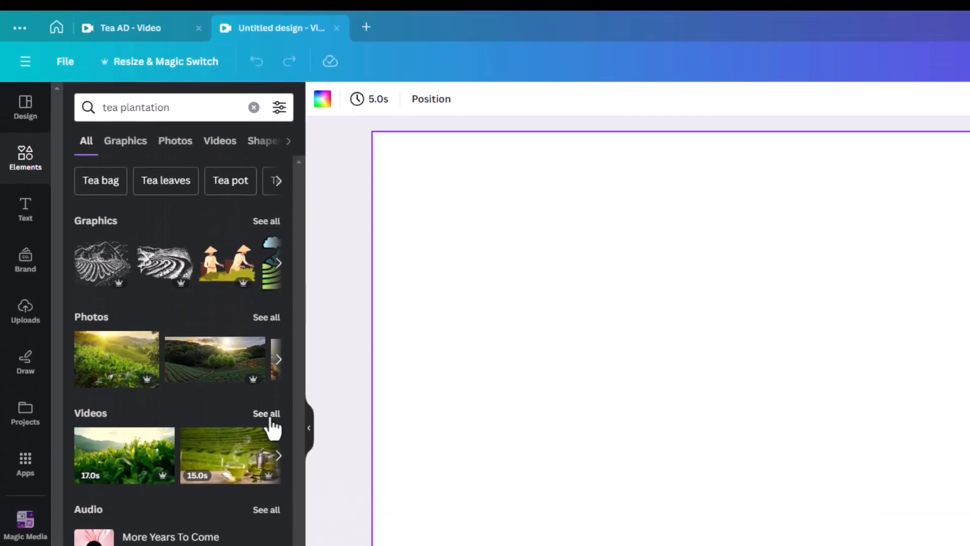
pyautogui.click(266, 166)
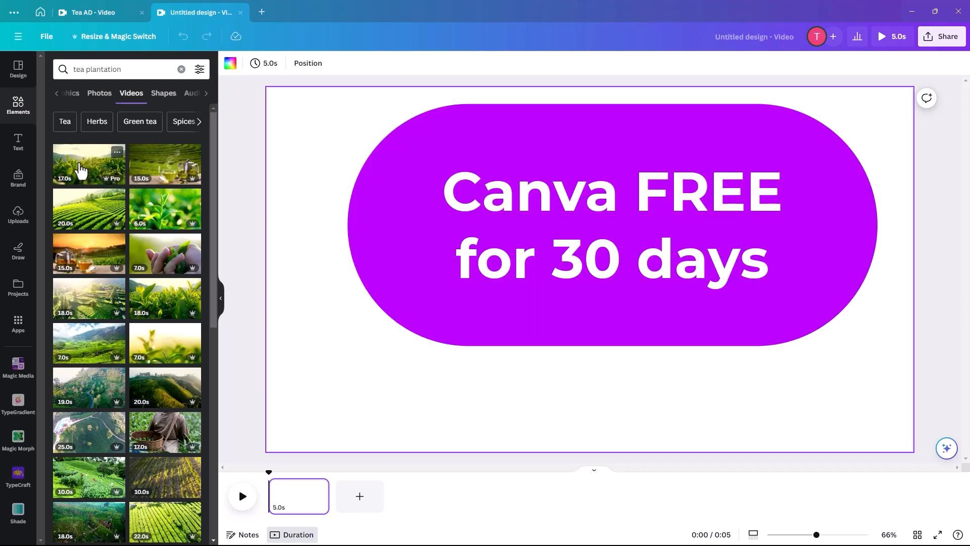
# Add the 17.0s tea field video to the page, align it to the upper-left corner and enlarge it to fill the page
pyautogui.click(82, 170)
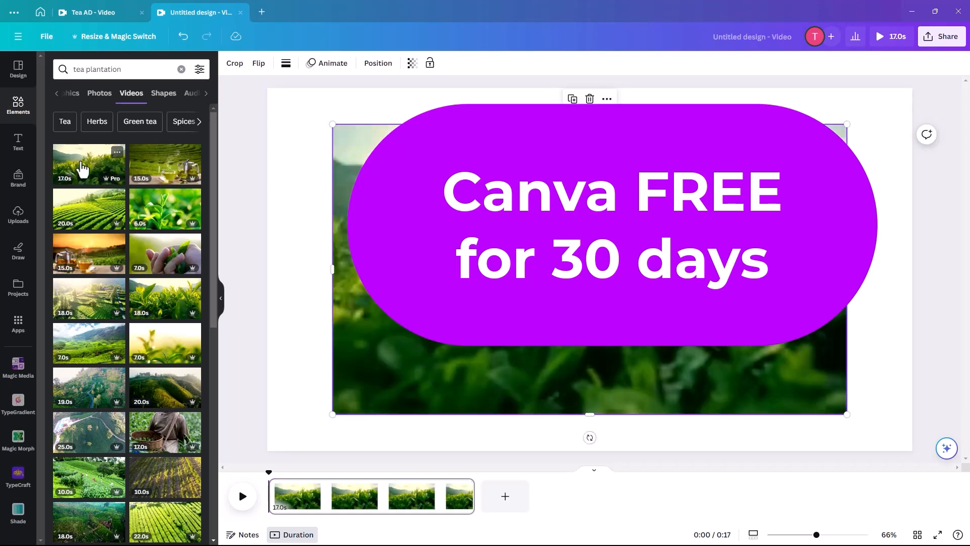
pyautogui.moveTo(379, 339)
pyautogui.mouseDown()
pyautogui.moveTo(305, 304)
pyautogui.moveTo(433, 332)
pyautogui.moveTo(390, 332)
pyautogui.mouseUp()
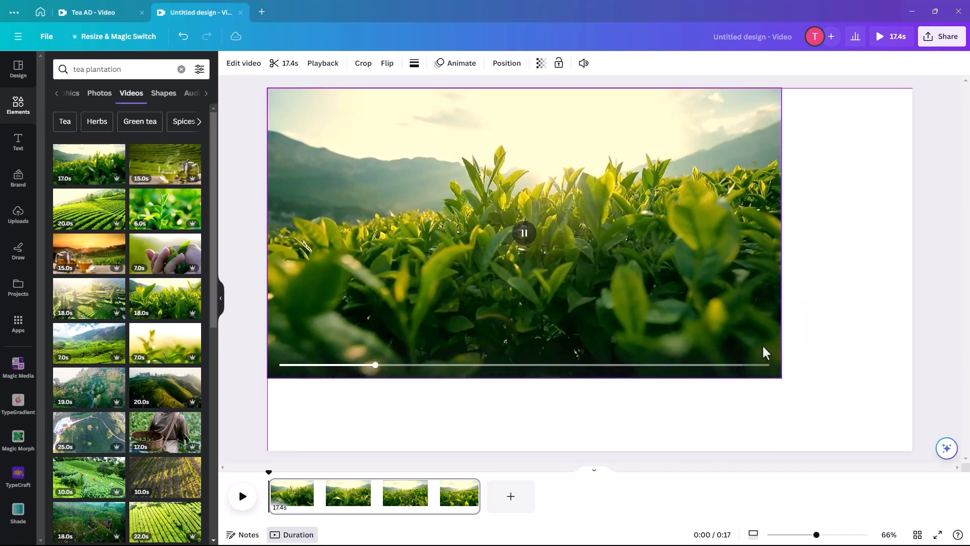
pyautogui.moveTo(781, 377); pyautogui.dragTo(912, 448)
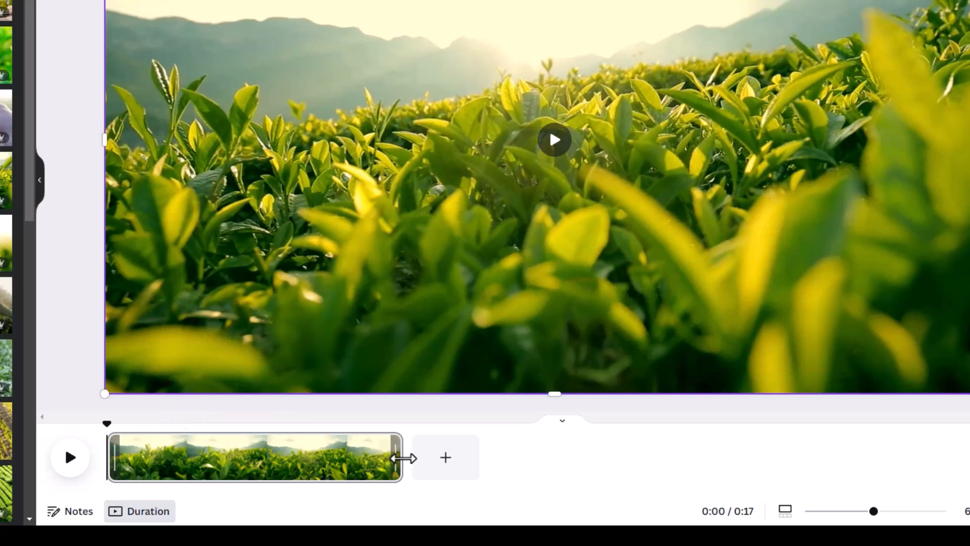
# Trim the tea field clip to 5.0 seconds on the timeline
pyautogui.moveTo(371, 457); pyautogui.dragTo(187, 467)
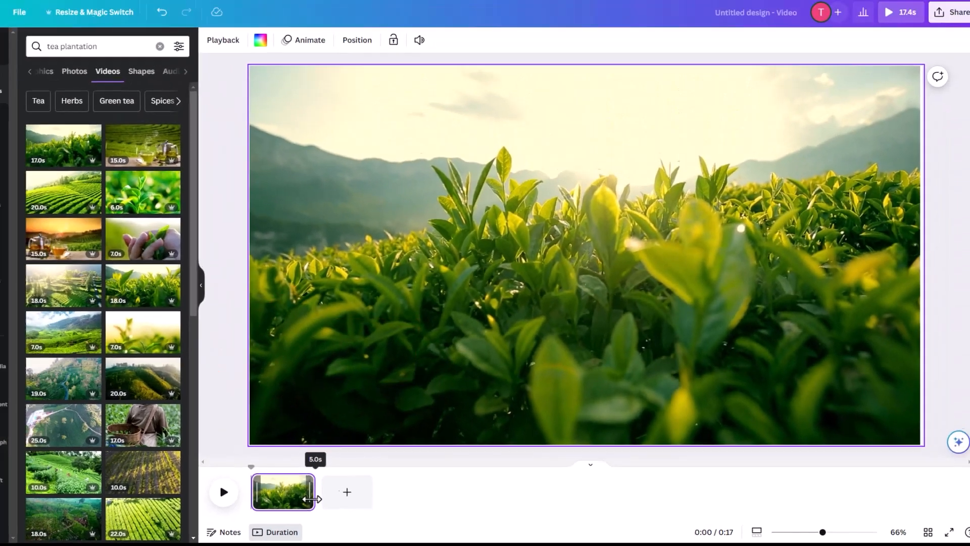
pyautogui.moveTo(312, 499); pyautogui.dragTo(314, 499)
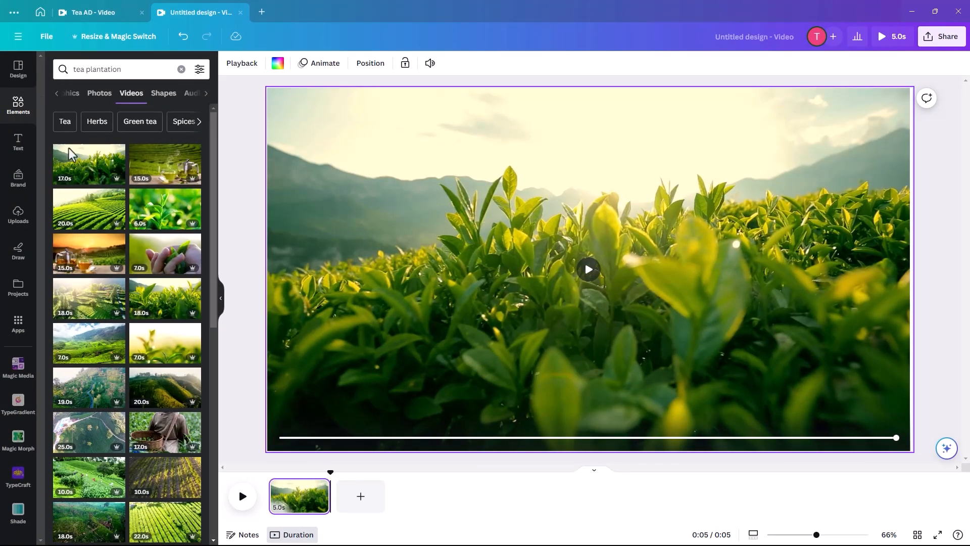
# Add a text box, enlarge it to a font size of about 55.7 and enter "From the hills of Sri Lanka"
pyautogui.click(18, 143)
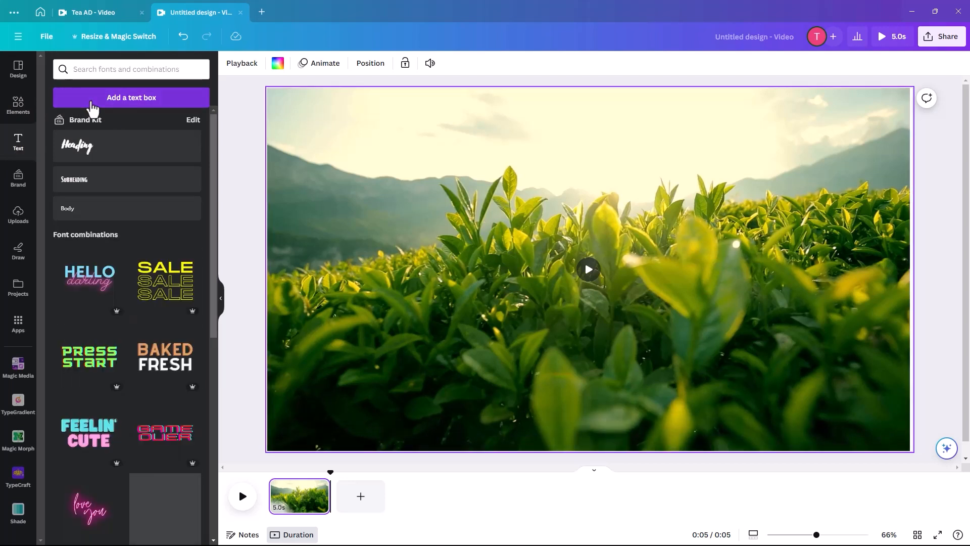
pyautogui.press('t')
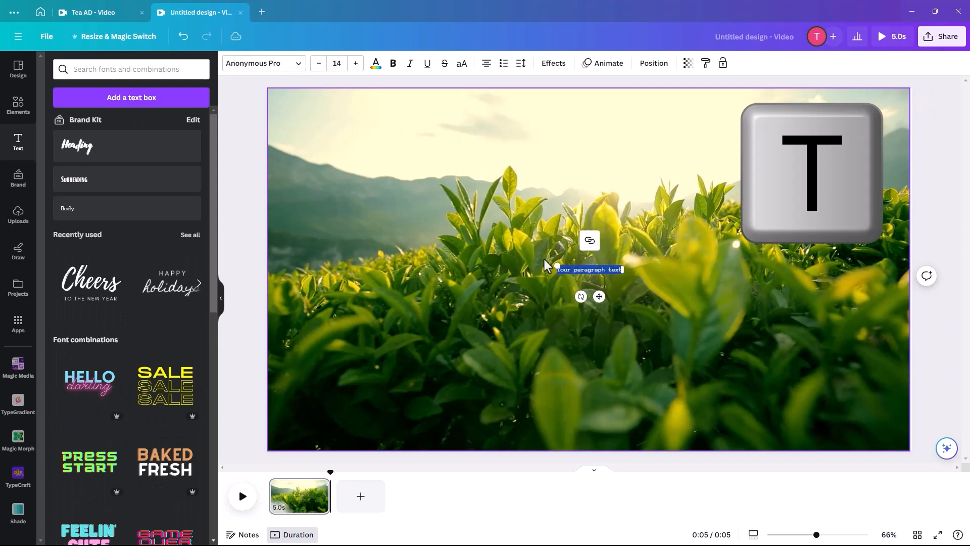
pyautogui.moveTo(556, 267); pyautogui.dragTo(368, 208)
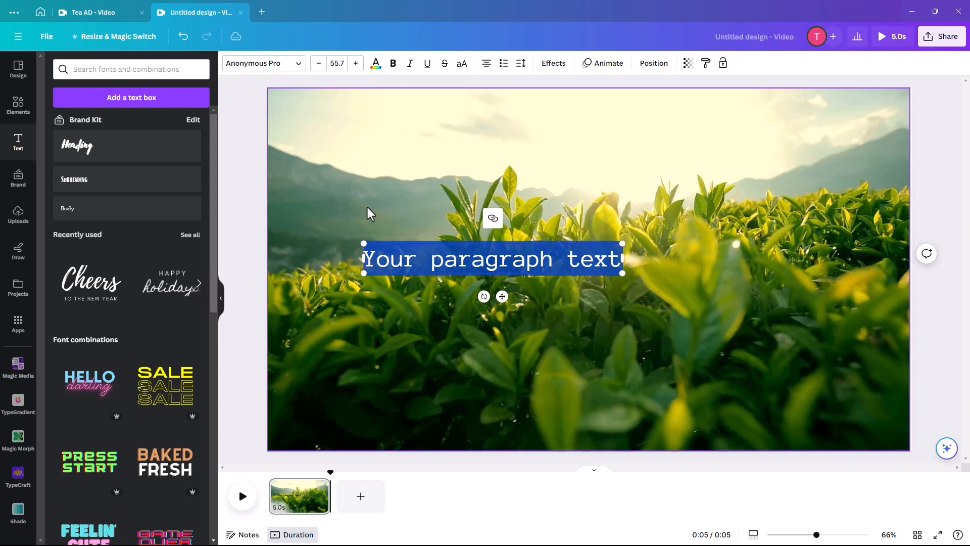
pyautogui.write('From the h')
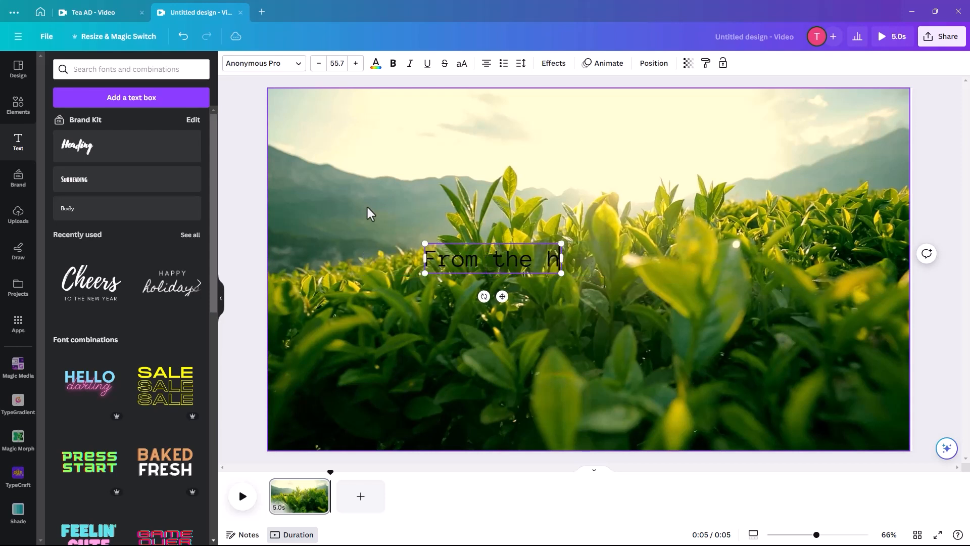
pyautogui.write('ills of S')
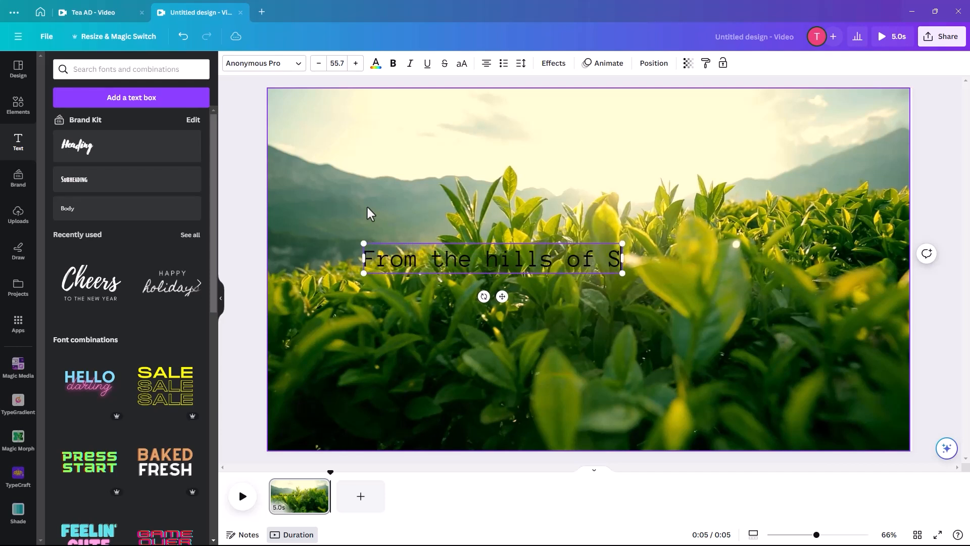
pyautogui.write('ri Lanka')
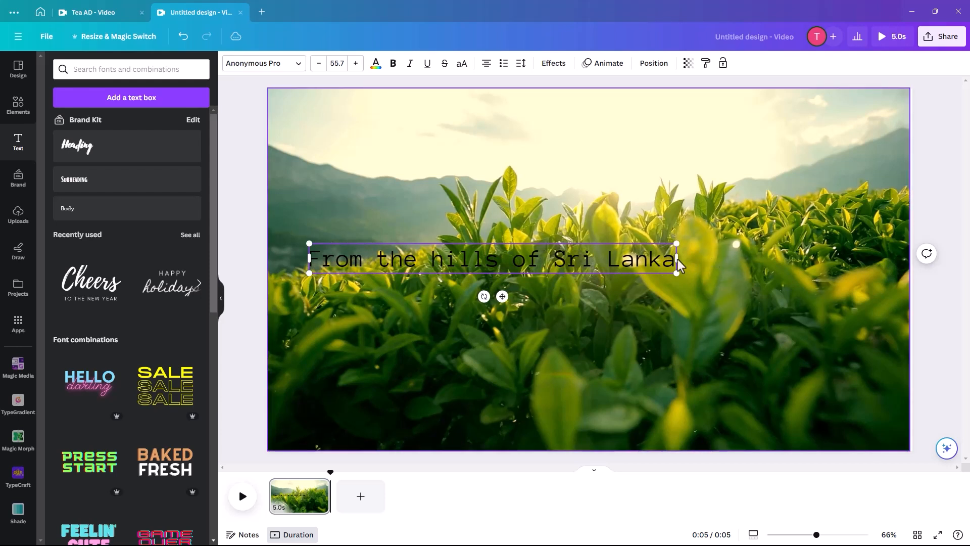
# Narrow the text box so it wraps to two lines, place it in the page's upper-right area and left-align the text
pyautogui.moveTo(545, 256); pyautogui.dragTo(510, 276)
pyautogui.click(325, 232)
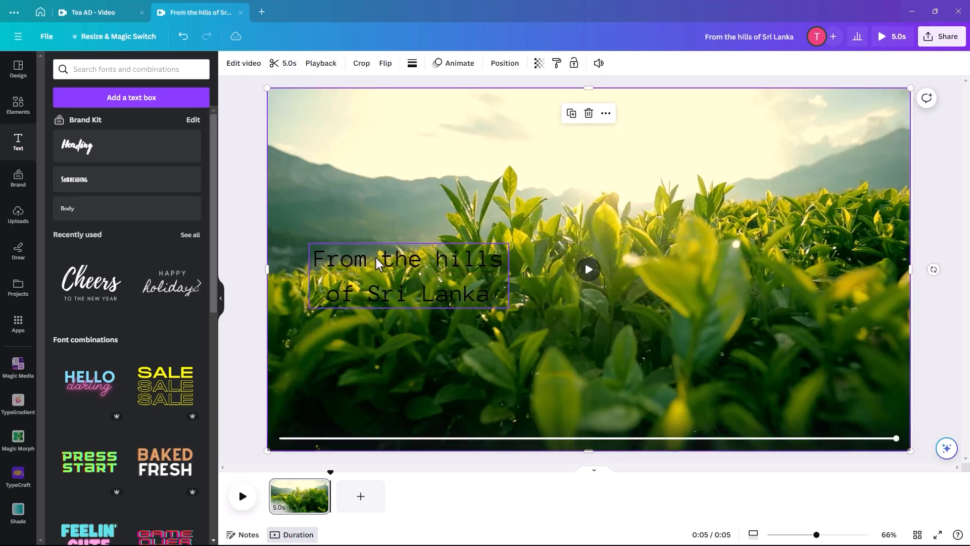
pyautogui.moveTo(388, 264); pyautogui.dragTo(767, 129)
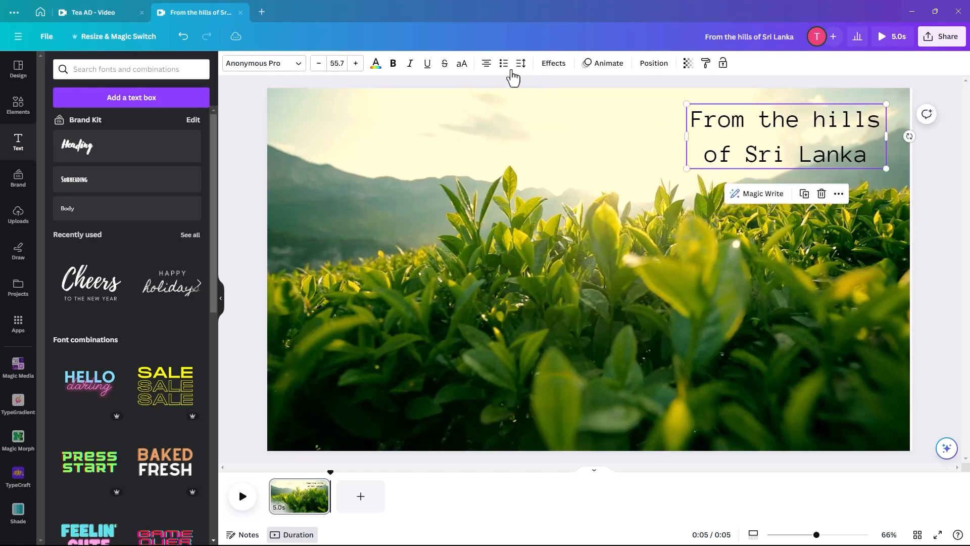
pyautogui.click(485, 74)
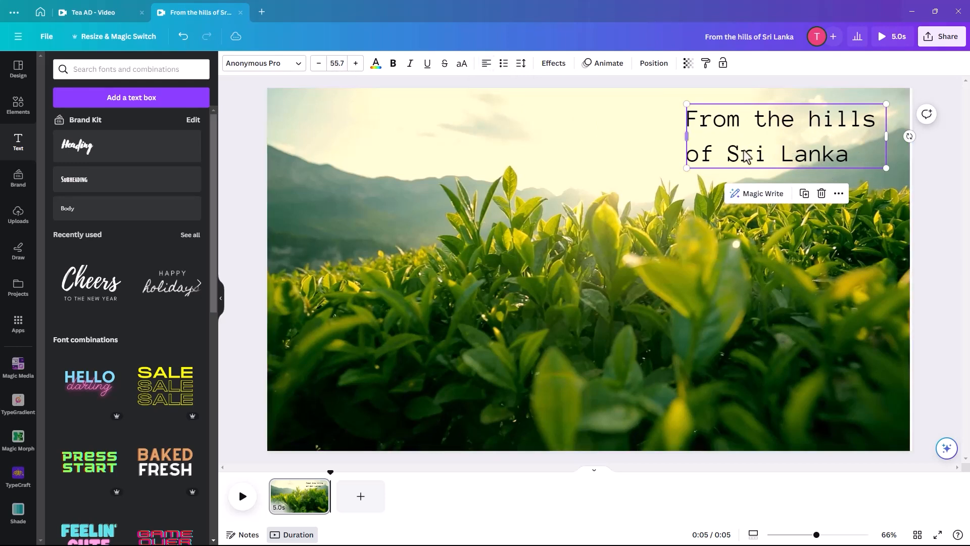
# Set the font of the "From the hills of Sri Lanka" text to League Spartan
pyautogui.click(844, 156)
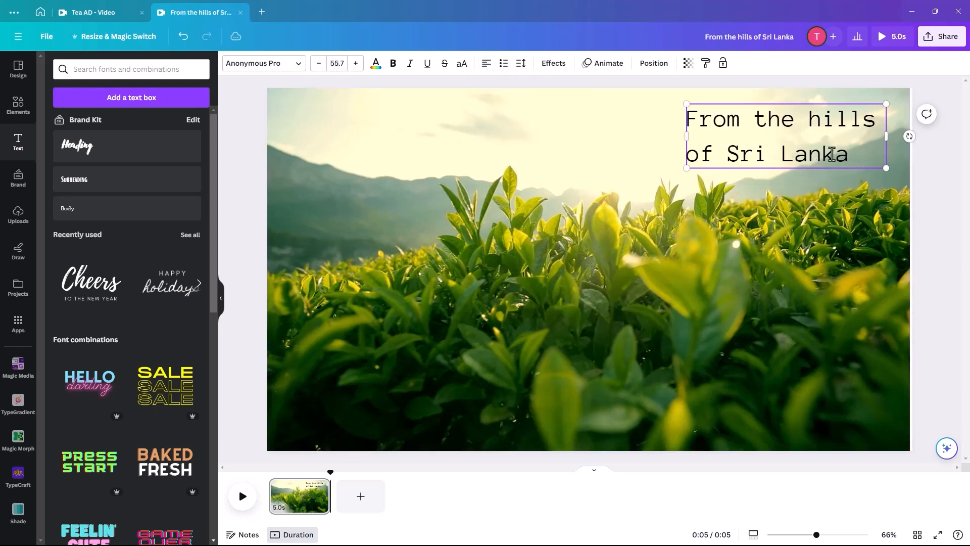
pyautogui.press('Escape')
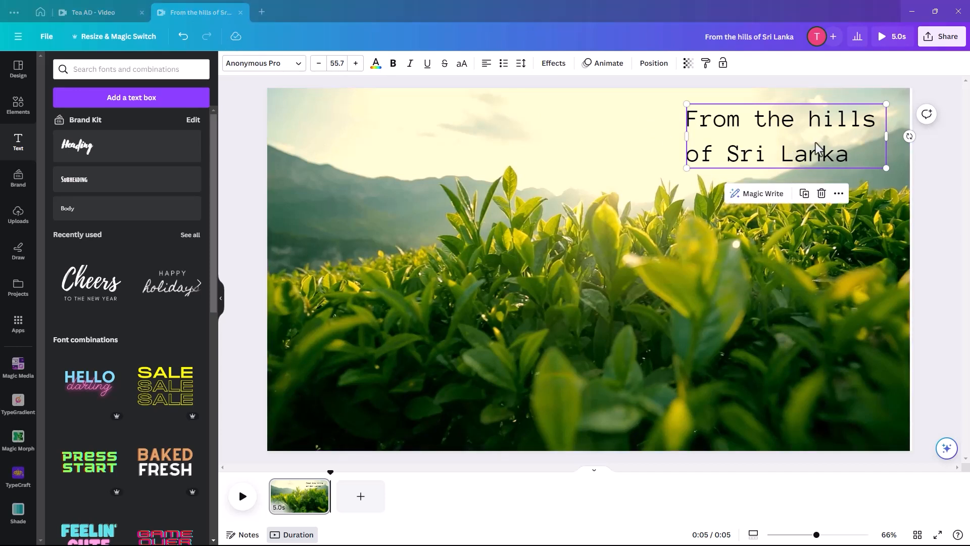
pyautogui.click(845, 155)
pyautogui.moveTo(849, 156); pyautogui.dragTo(672, 127)
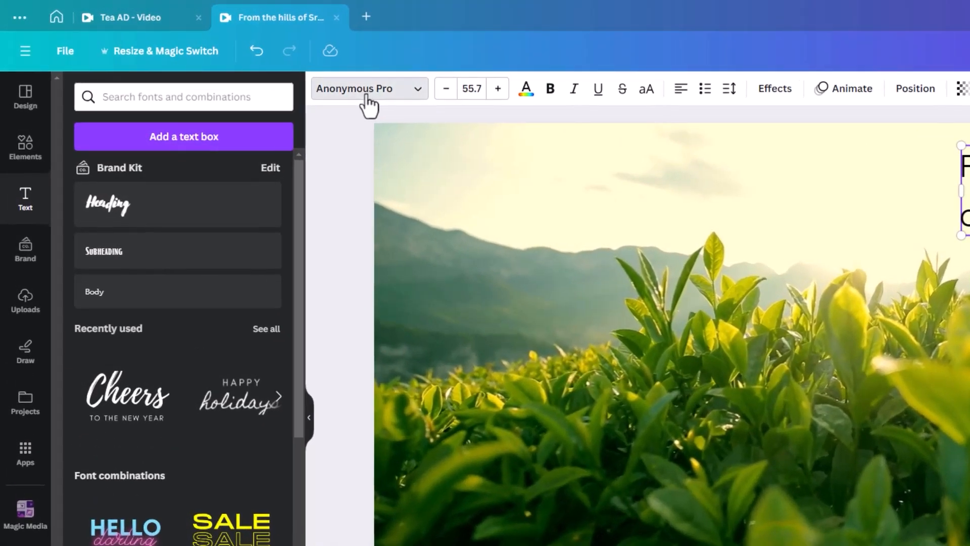
pyautogui.click(367, 104)
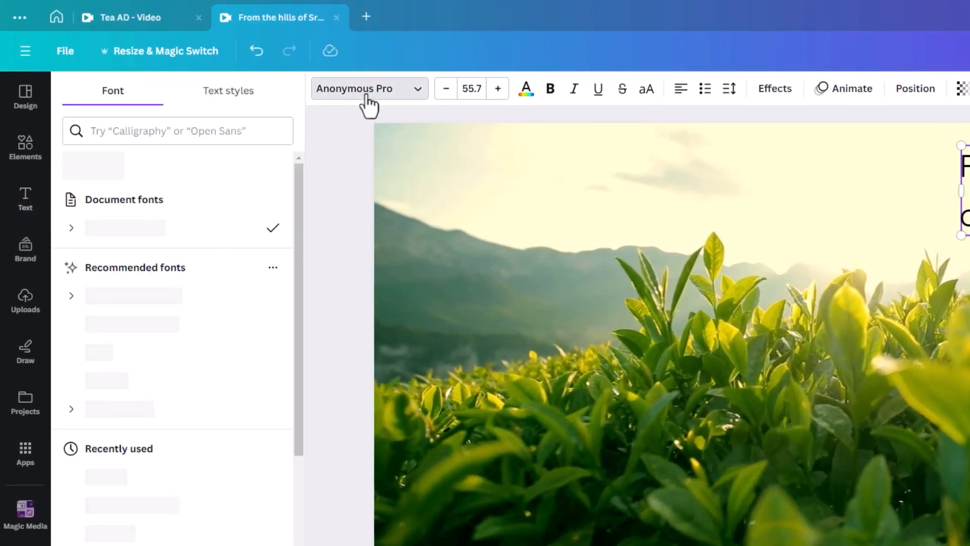
pyautogui.click(101, 130)
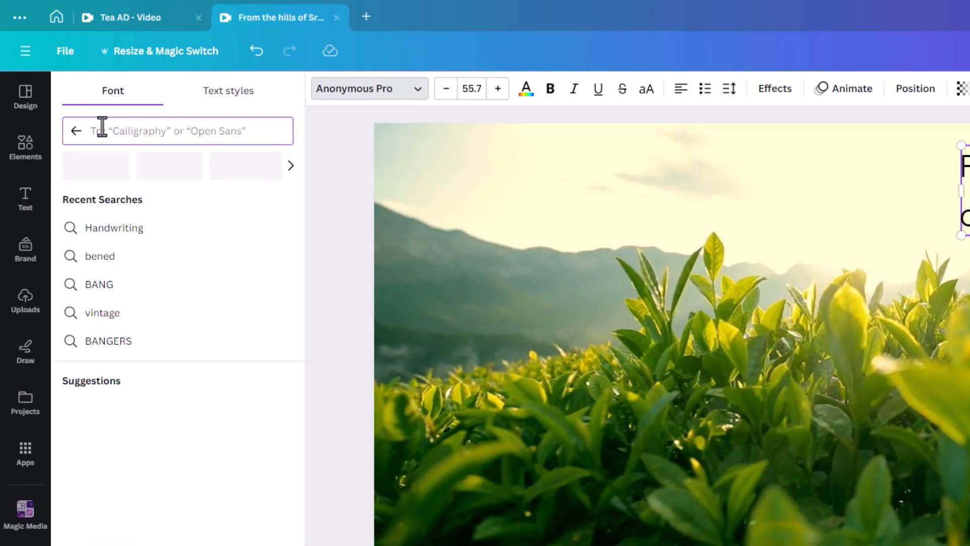
pyautogui.write('lea')
pyautogui.click(98, 233)
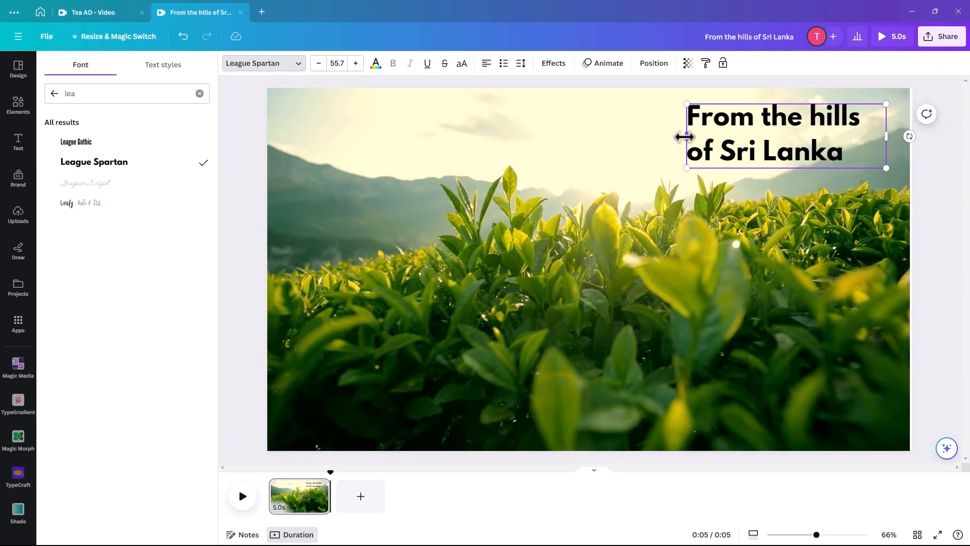
# Stretch the video slightly to the page's right edge and move the text box closer to that edge
pyautogui.click(825, 342)
pyautogui.moveTo(908, 268); pyautogui.dragTo(912, 265)
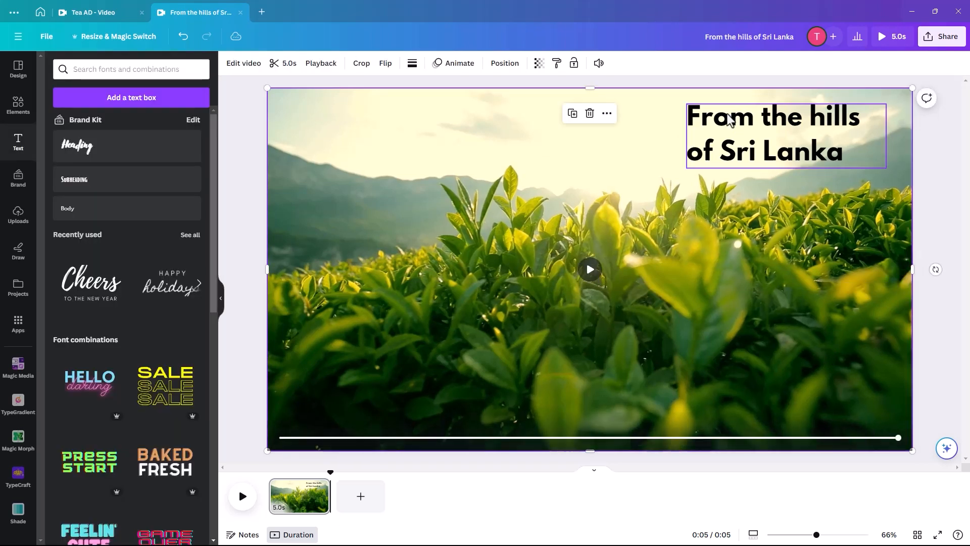
pyautogui.moveTo(742, 144)
pyautogui.mouseDown()
pyautogui.moveTo(762, 138)
pyautogui.moveTo(751, 144)
pyautogui.mouseUp()
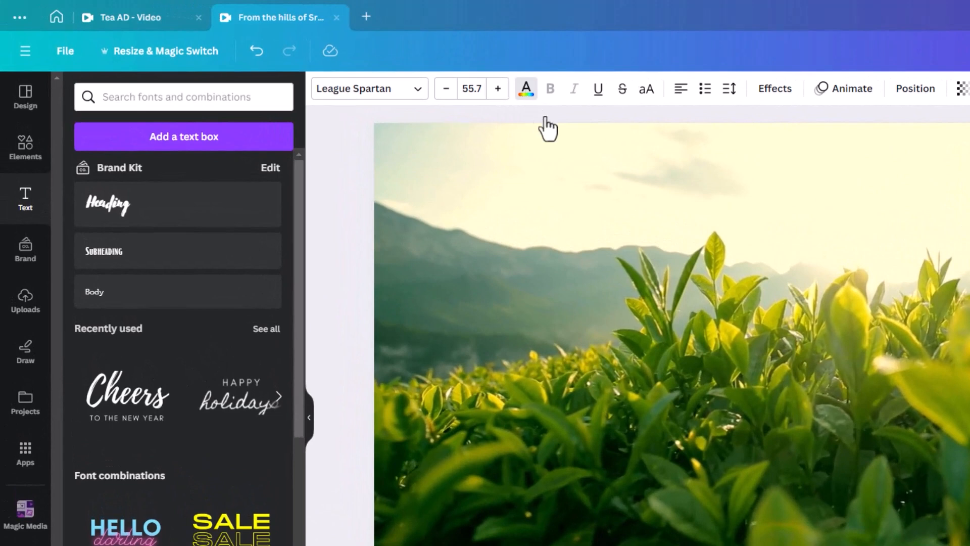
# Color the text dark green #2D5700 by sampling a leaf in the video with the eyedropper
pyautogui.click(526, 89)
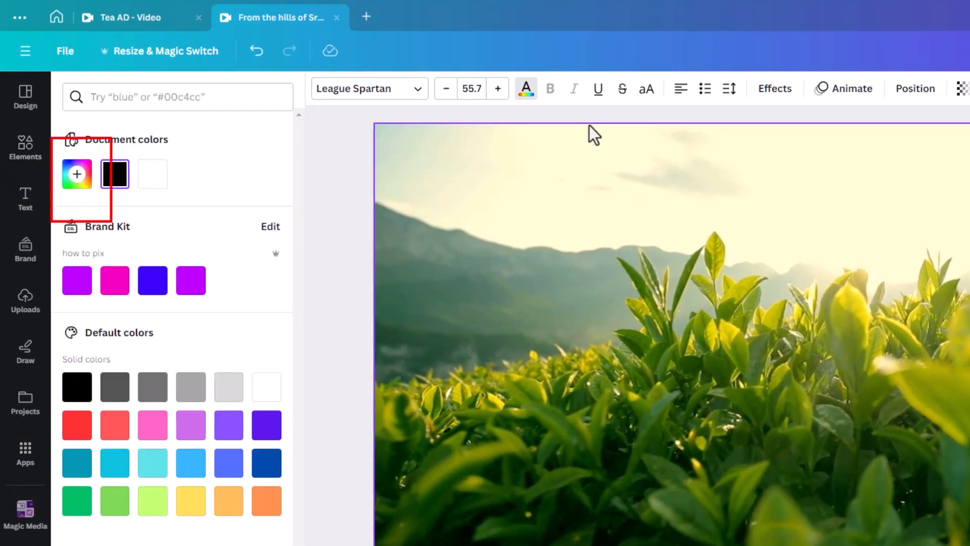
pyautogui.click(77, 178)
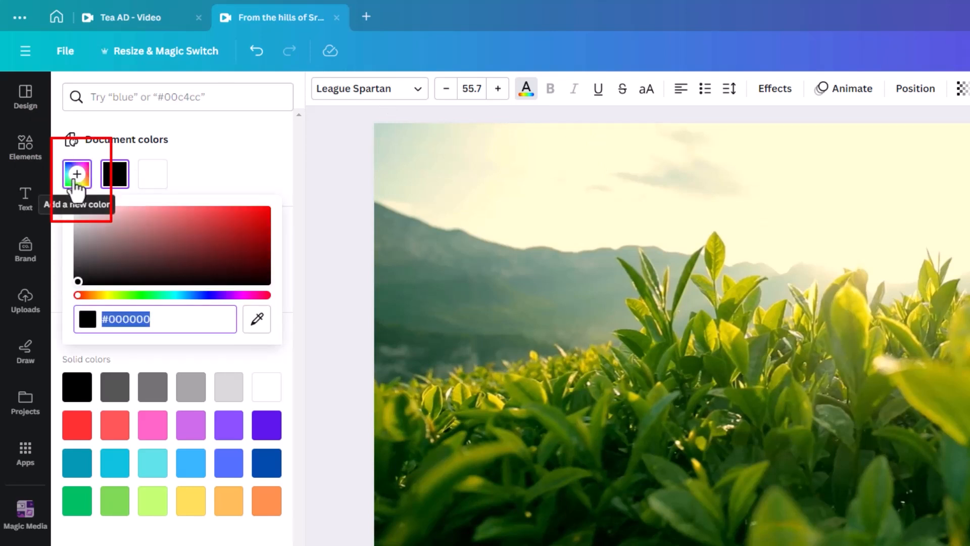
pyautogui.click(252, 325)
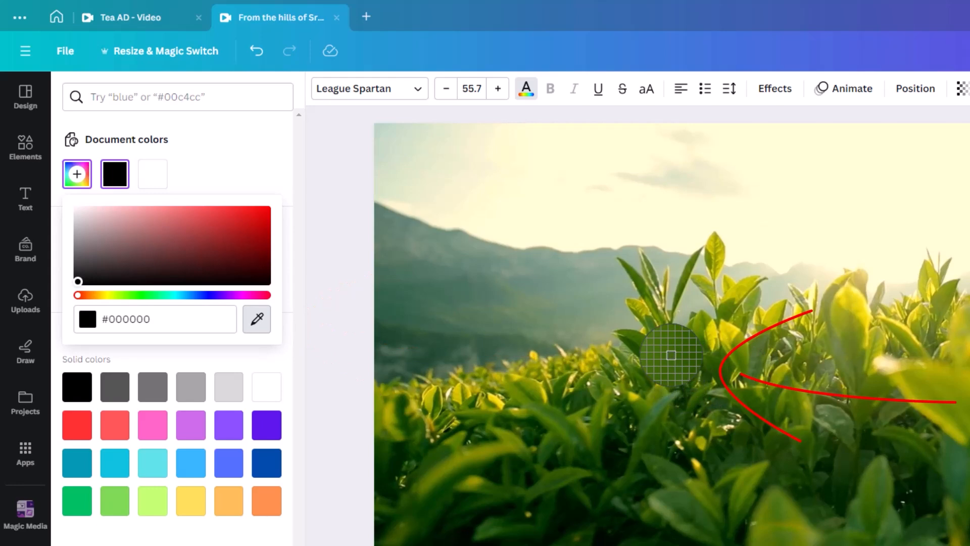
pyautogui.click(673, 356)
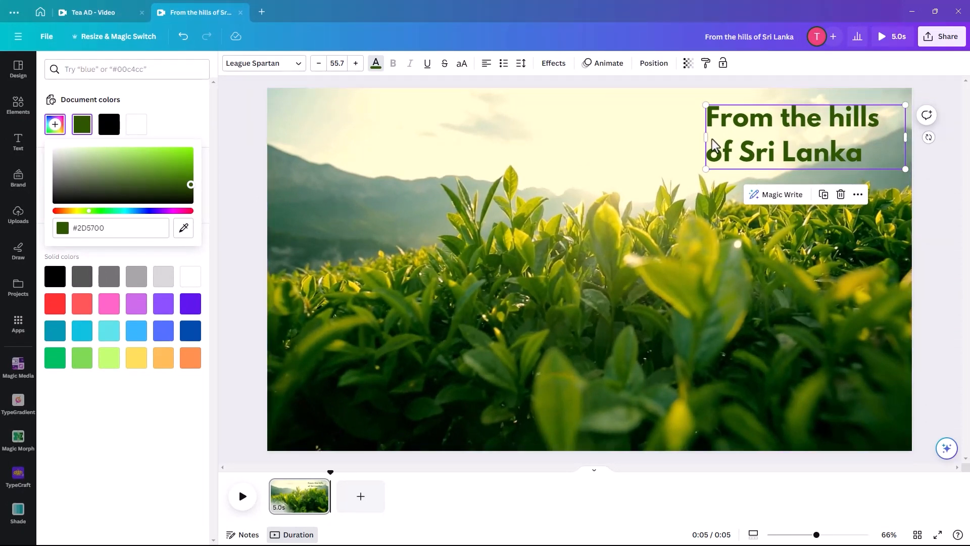
# Widen the title's text box slightly and enlarge the "From the hills of Sri Lanka" text to font size 69.4
pyautogui.moveTo(706, 137); pyautogui.dragTo(699, 137)
pyautogui.moveTo(864, 155); pyautogui.dragTo(701, 112)
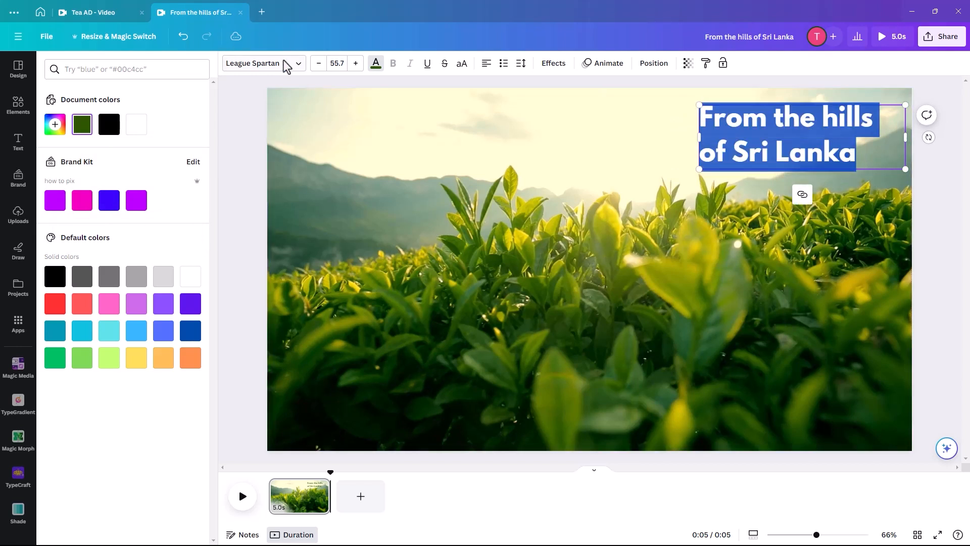
pyautogui.click(356, 63)
pyautogui.click(356, 64)
pyautogui.click(356, 63)
pyautogui.click(356, 63)
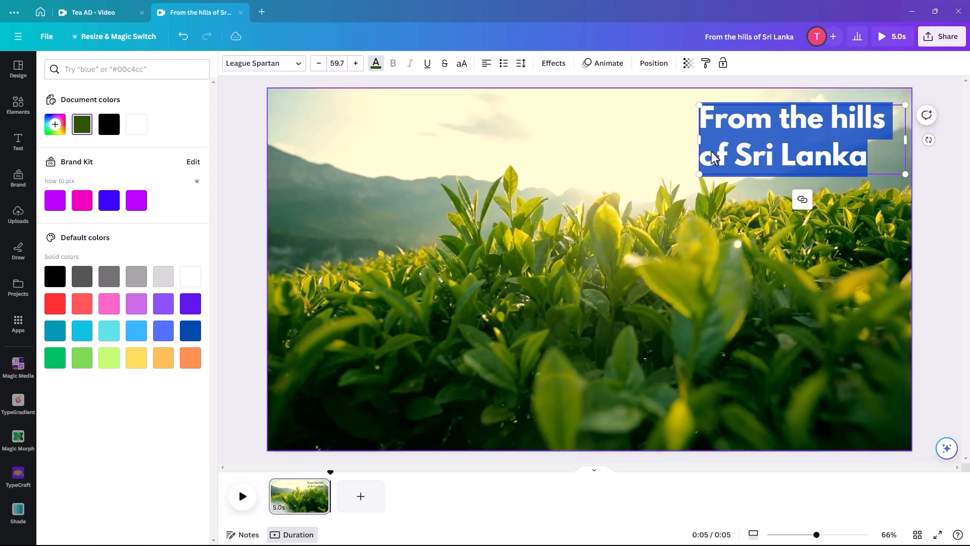
pyautogui.moveTo(702, 178); pyautogui.dragTo(687, 192)
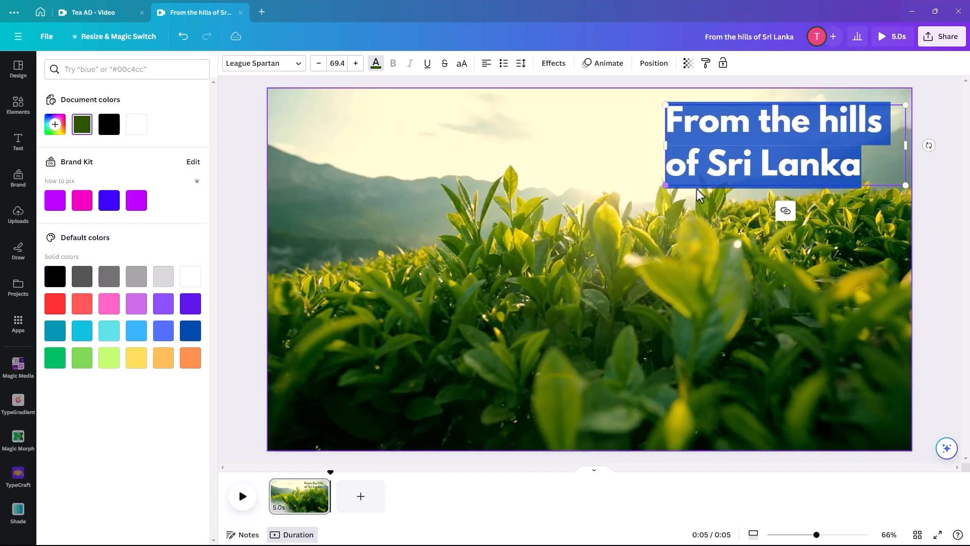
pyautogui.click(679, 220)
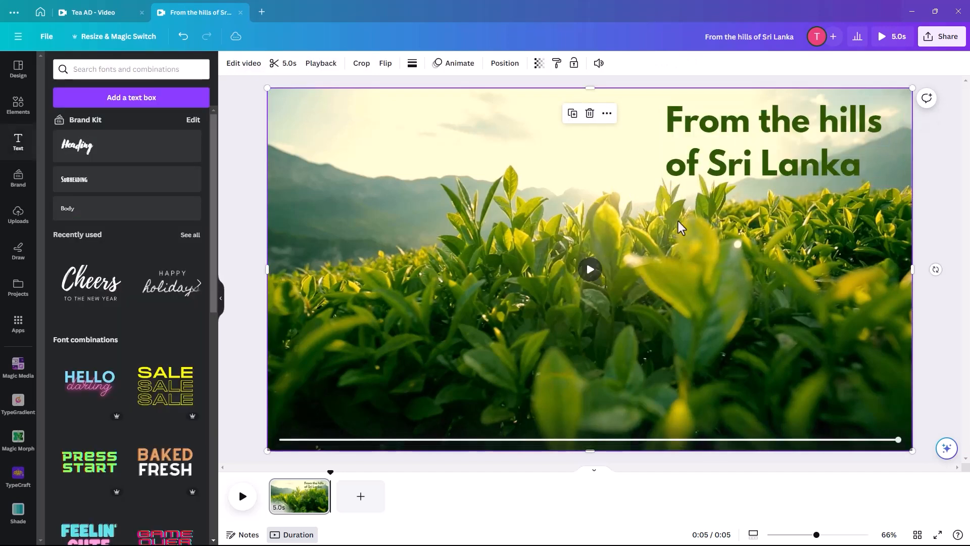
# Apply the Lift effect to the title with an intensity slightly above 50, and preview it over the playing clip
pyautogui.click(702, 164)
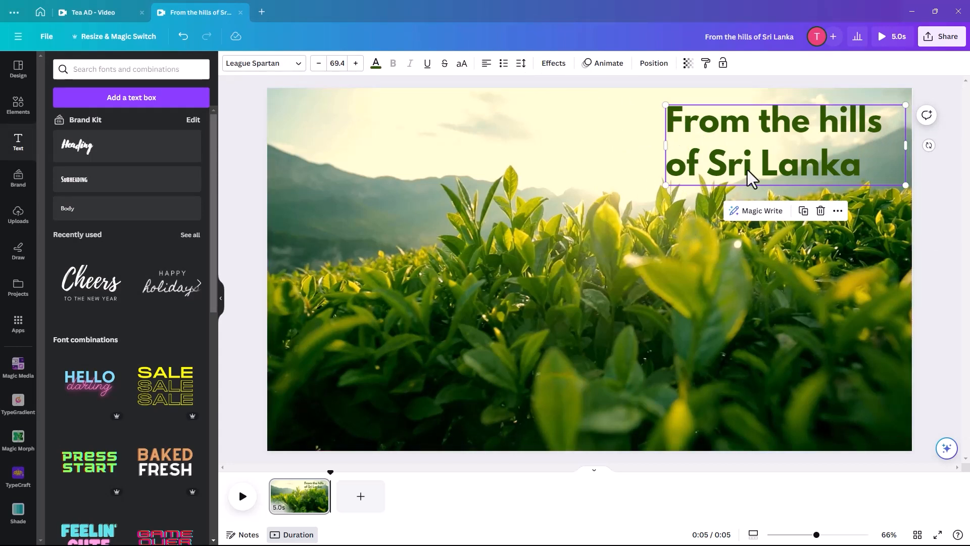
pyautogui.click(554, 63)
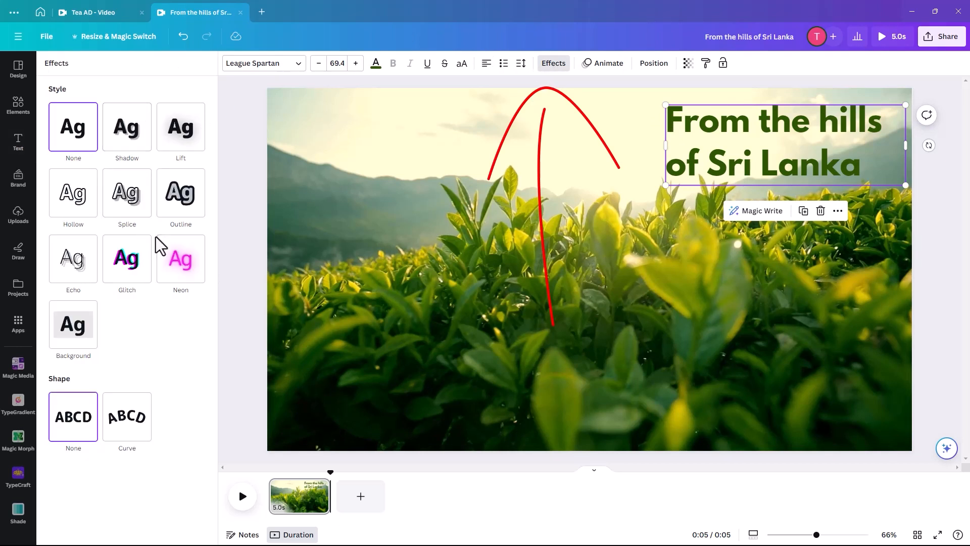
pyautogui.click(178, 131)
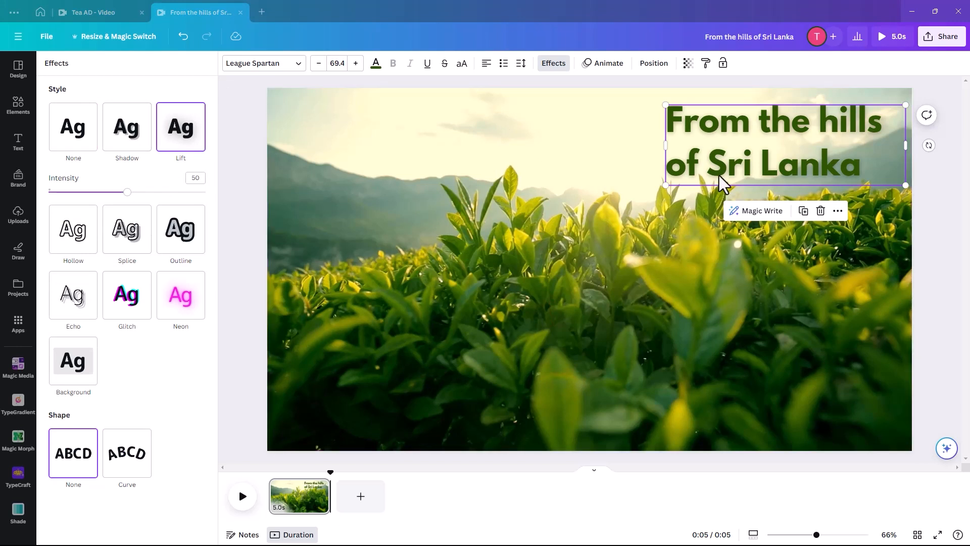
pyautogui.moveTo(129, 197); pyautogui.dragTo(145, 197)
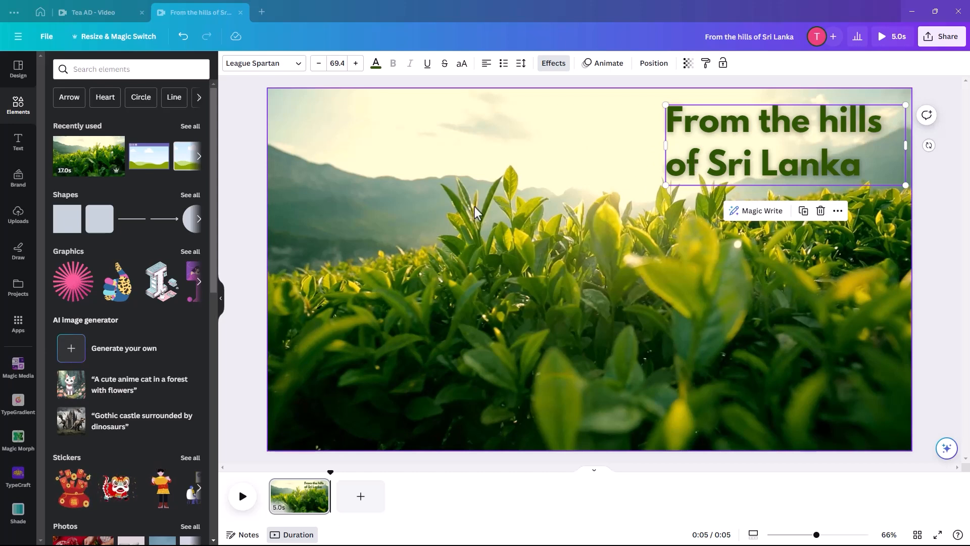
pyautogui.click(528, 280)
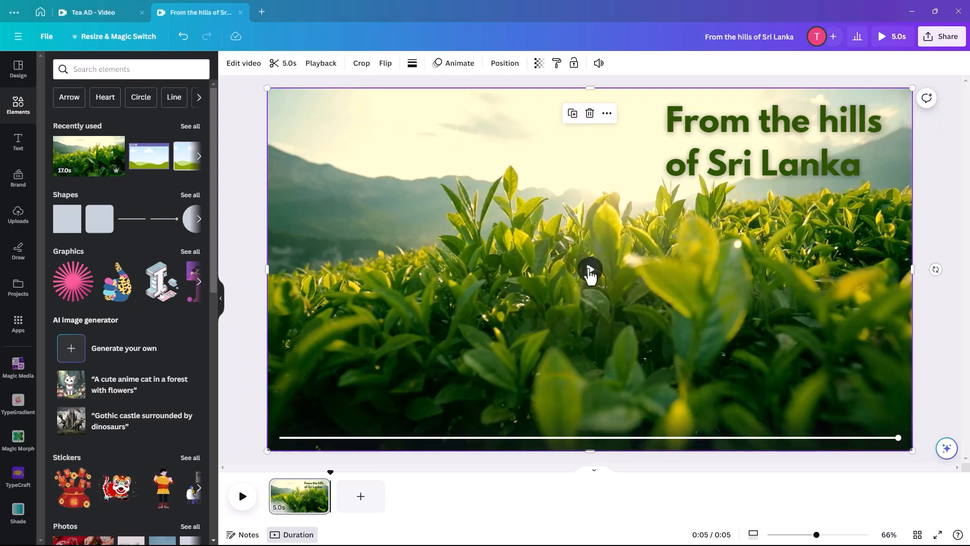
pyautogui.click(590, 273)
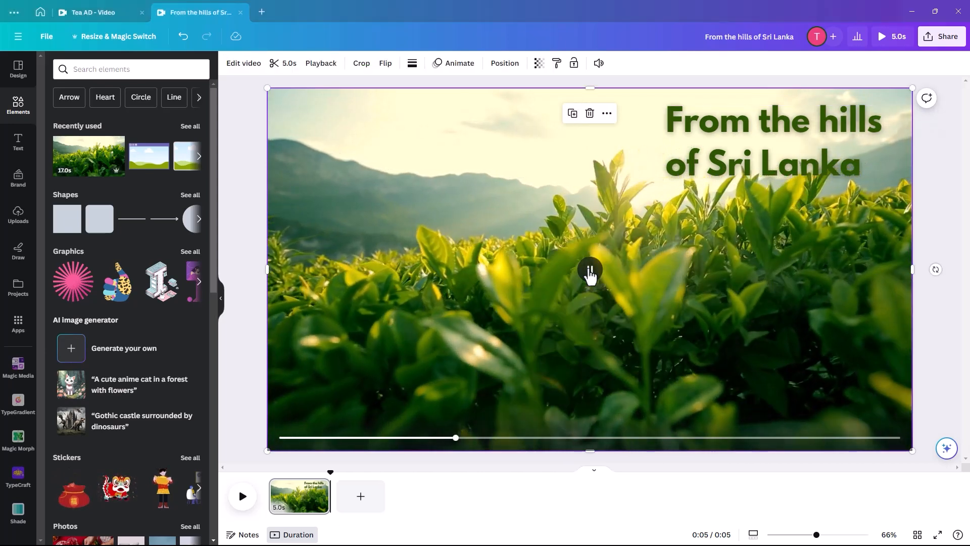
pyautogui.click(589, 272)
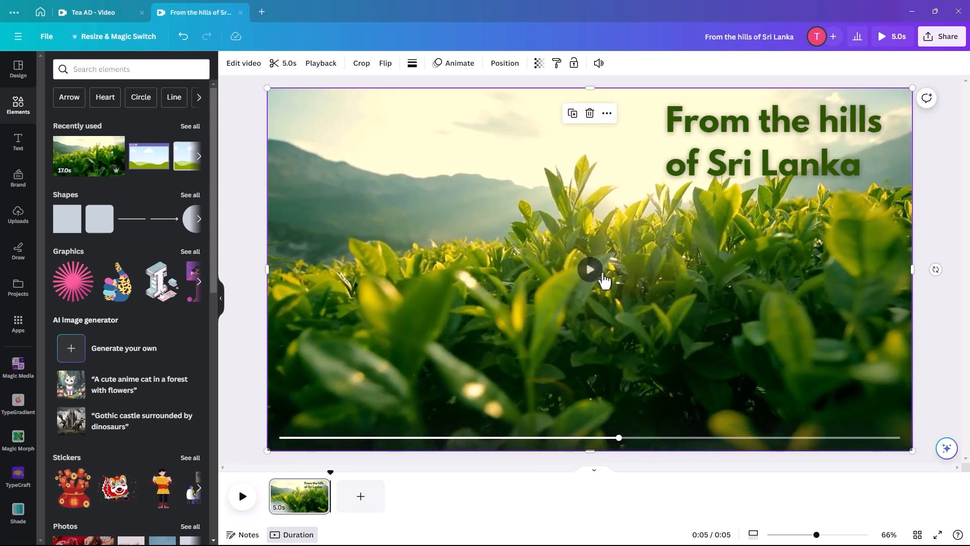
# Animate the title with a Pan effect moving leftward and slow its speed to about a fifth of the range
pyautogui.click(790, 139)
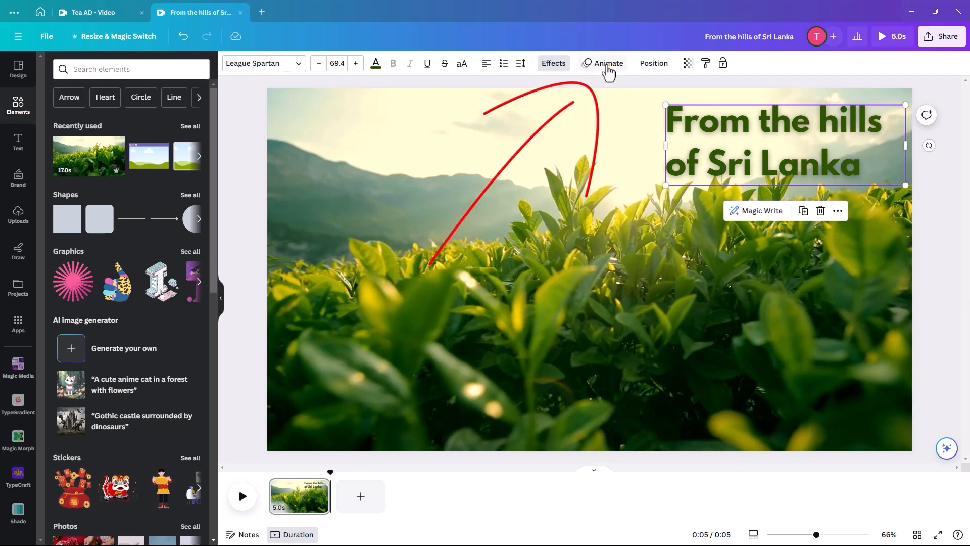
pyautogui.click(608, 71)
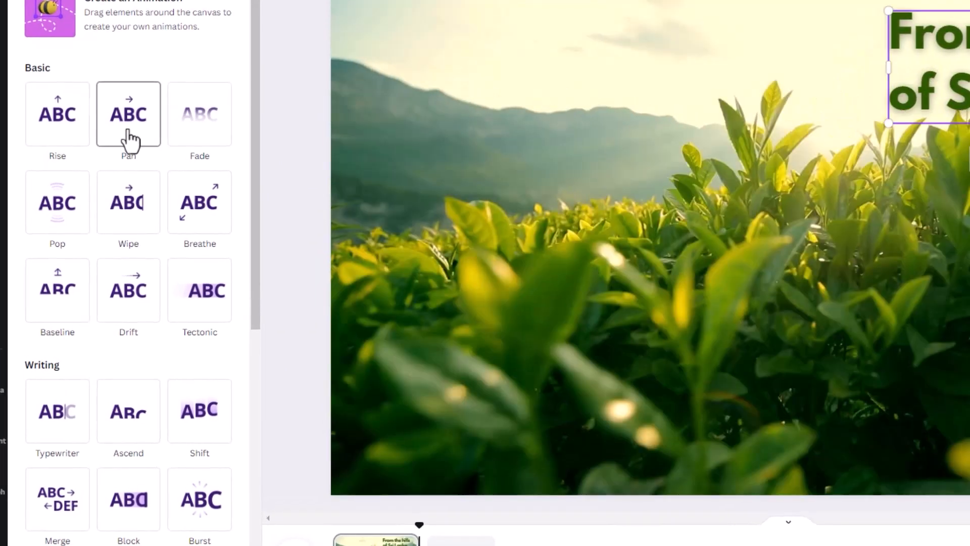
pyautogui.click(126, 186)
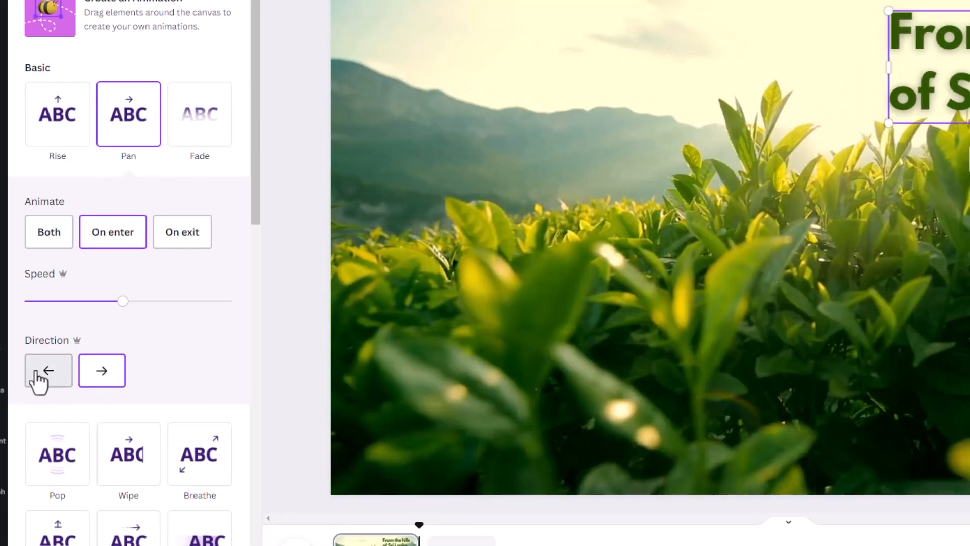
pyautogui.click(43, 372)
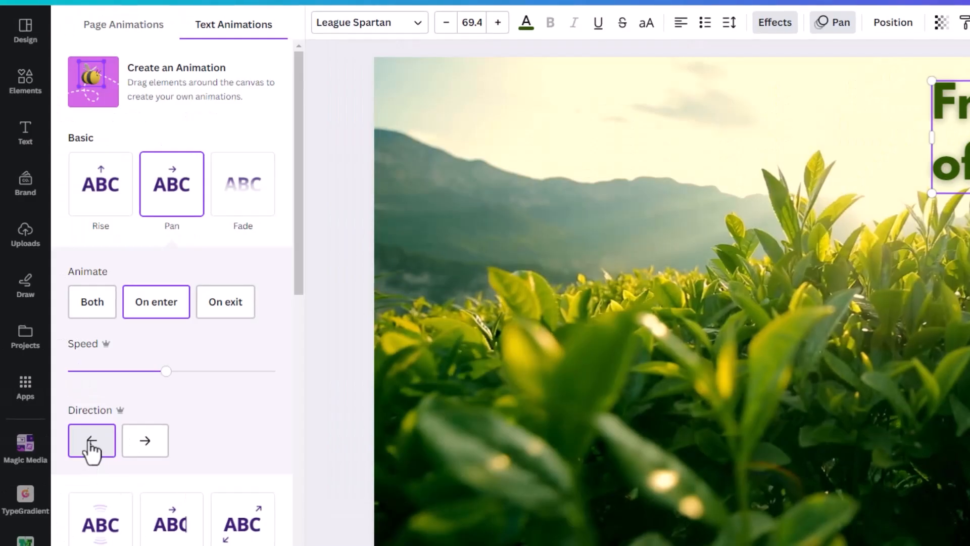
pyautogui.moveTo(165, 377); pyautogui.dragTo(110, 377)
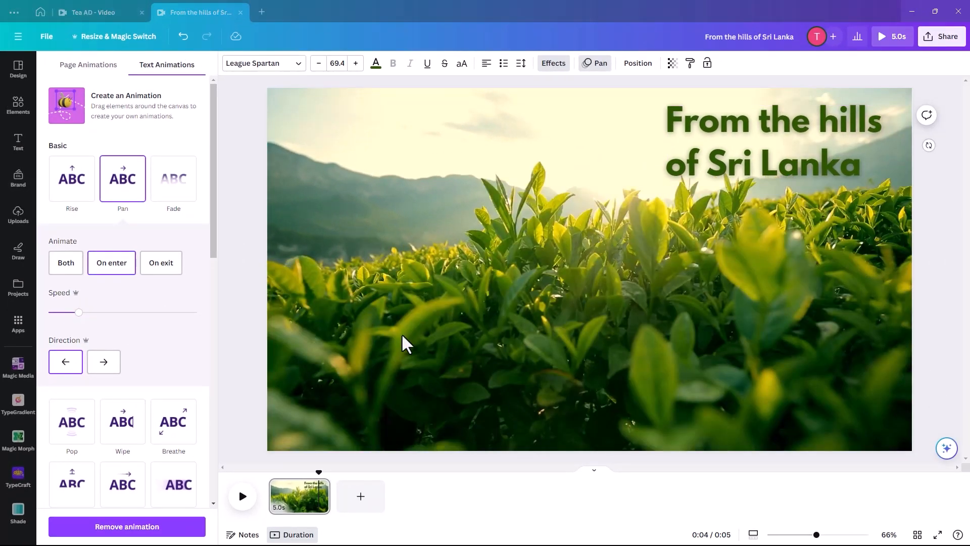
# Trim the first page to 3.5 seconds and play it back from the start
pyautogui.click(326, 498)
pyautogui.moveTo(321, 498); pyautogui.dragTo(249, 470)
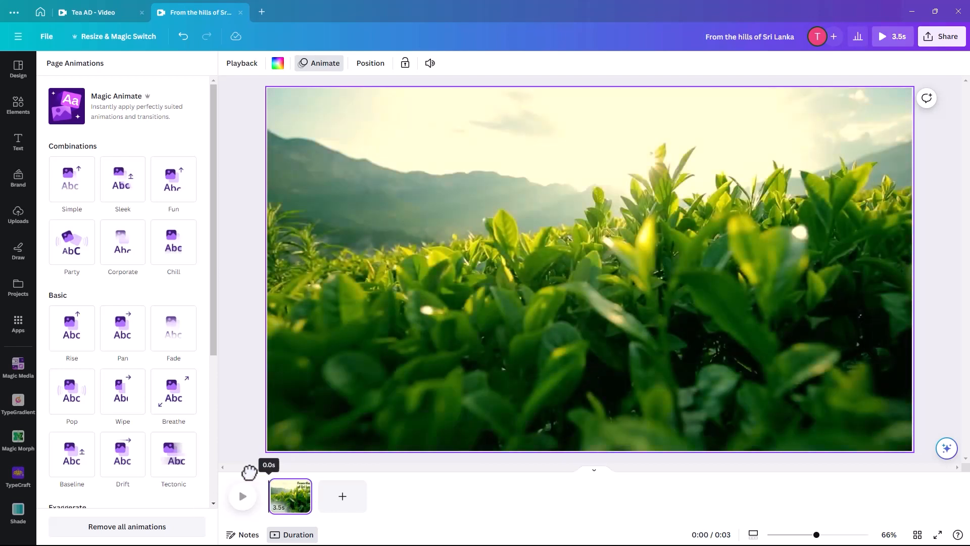
pyautogui.click(242, 496)
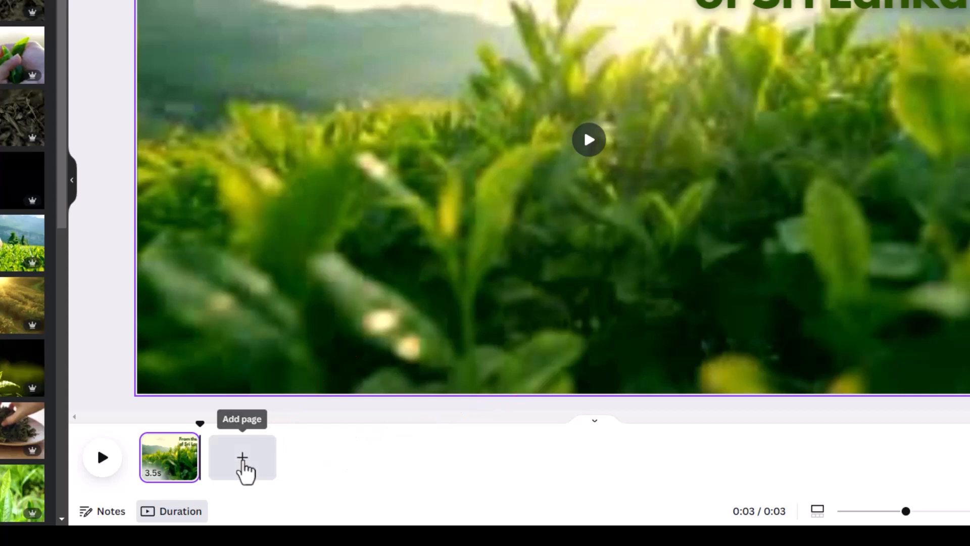
# Add a second page and fill it completely with the 24-second falling tea leaves video
pyautogui.click(243, 471)
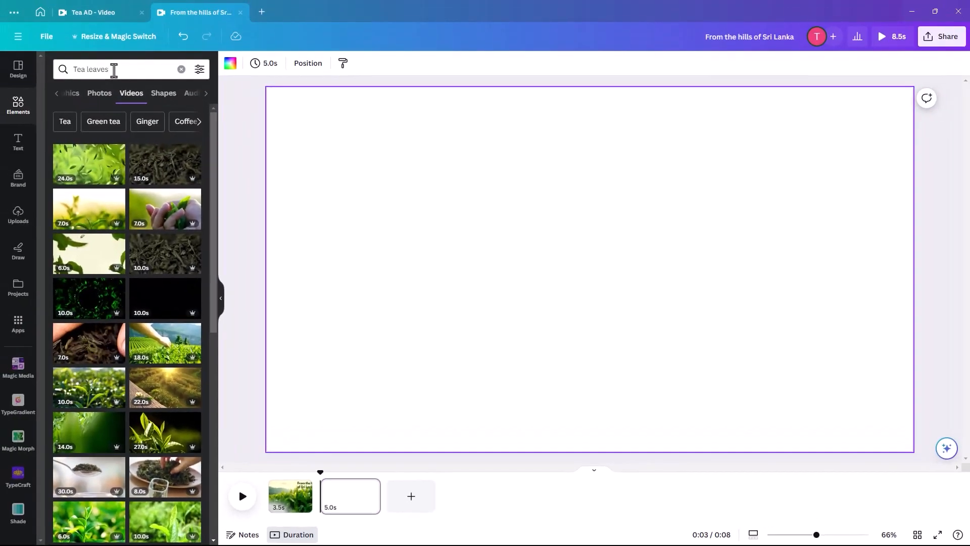
pyautogui.click(84, 176)
pyautogui.moveTo(410, 231); pyautogui.dragTo(345, 194)
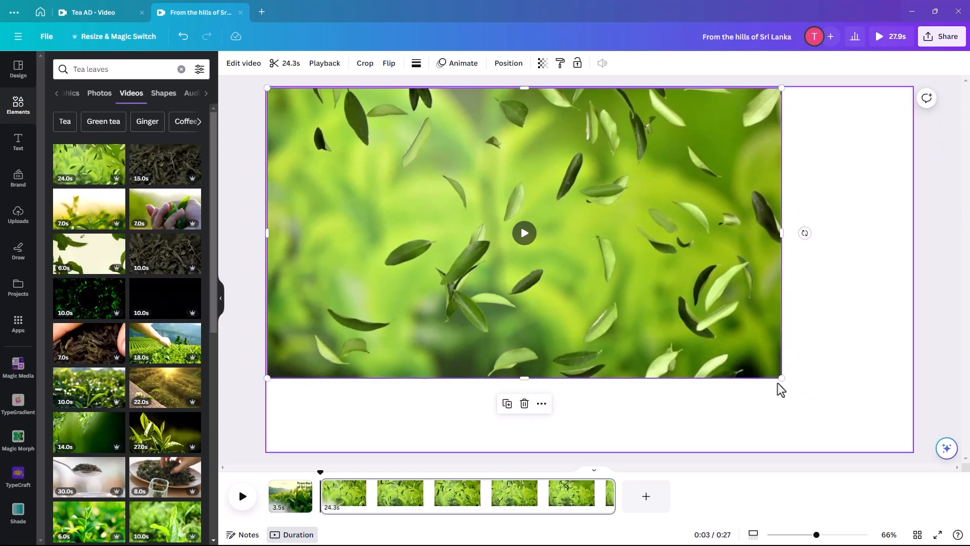
pyautogui.moveTo(781, 378); pyautogui.dragTo(912, 452)
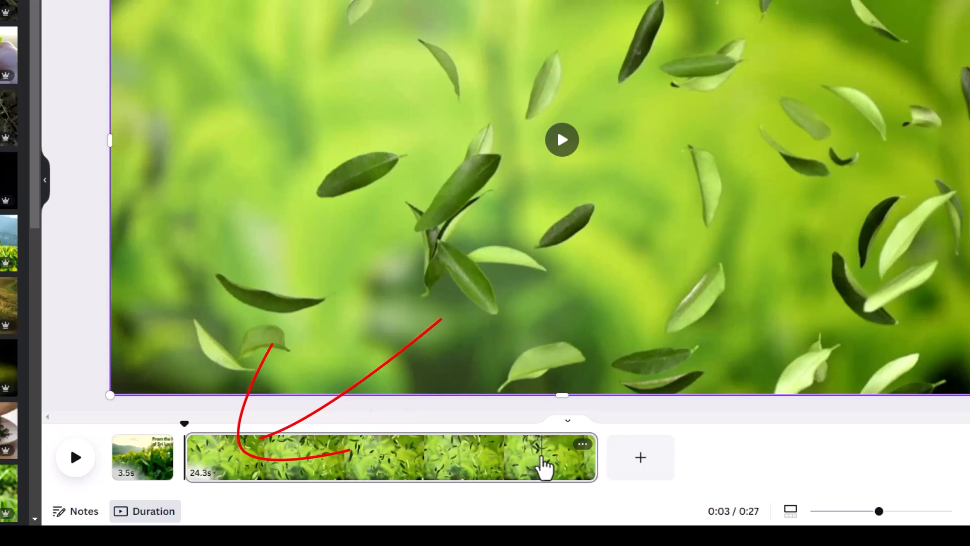
# Trim the falling leaves page to 4.0 seconds and play it back from its beginning
pyautogui.moveTo(594, 459)
pyautogui.moveTo(594, 460); pyautogui.dragTo(255, 475)
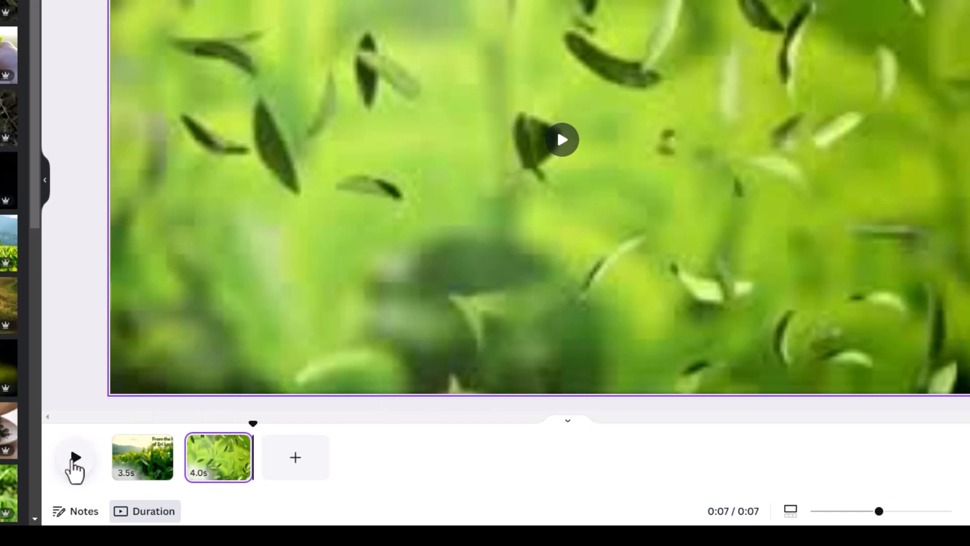
pyautogui.moveTo(256, 423); pyautogui.dragTo(183, 421)
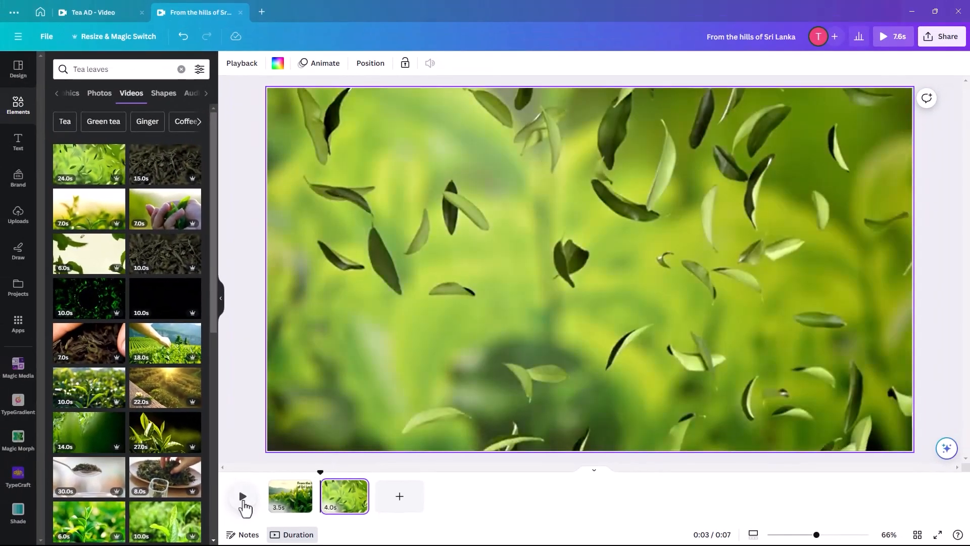
pyautogui.click(243, 497)
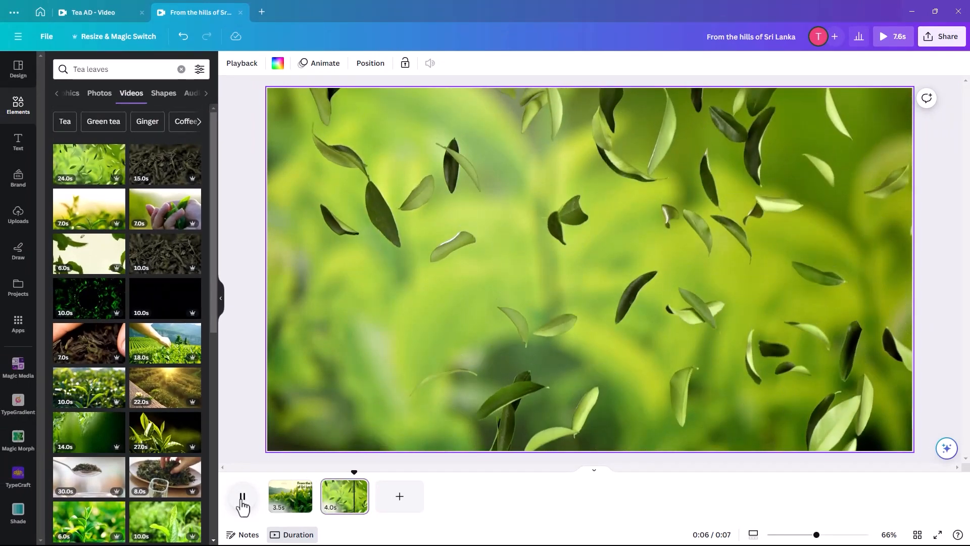
pyautogui.click(243, 500)
# Add a text box reading "Comes tea for the" to the second page
pyautogui.press('t')
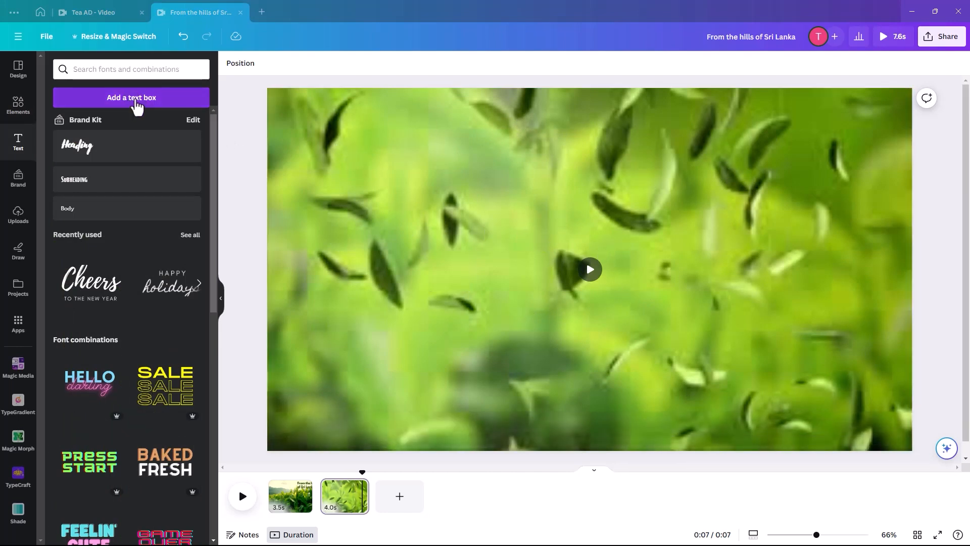
pyautogui.click(137, 104)
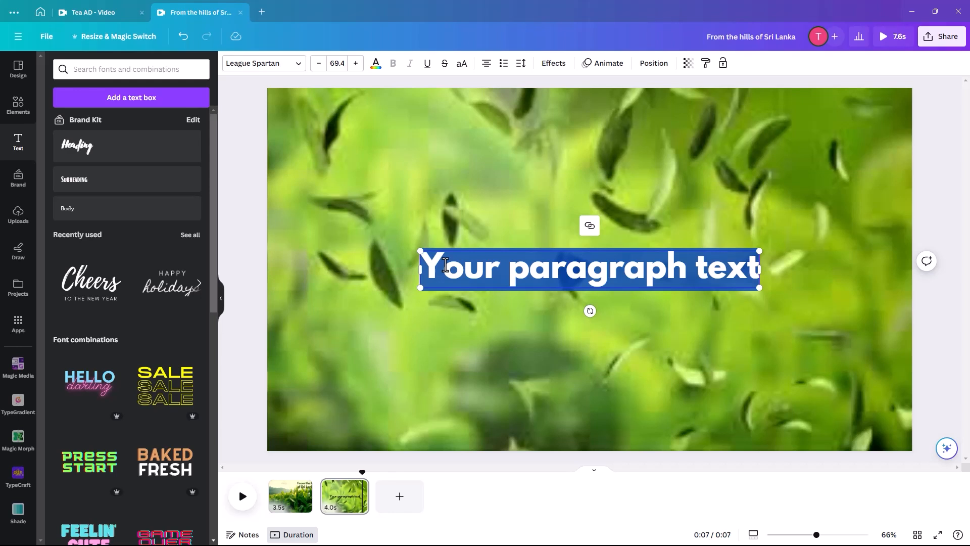
pyautogui.write('Come')
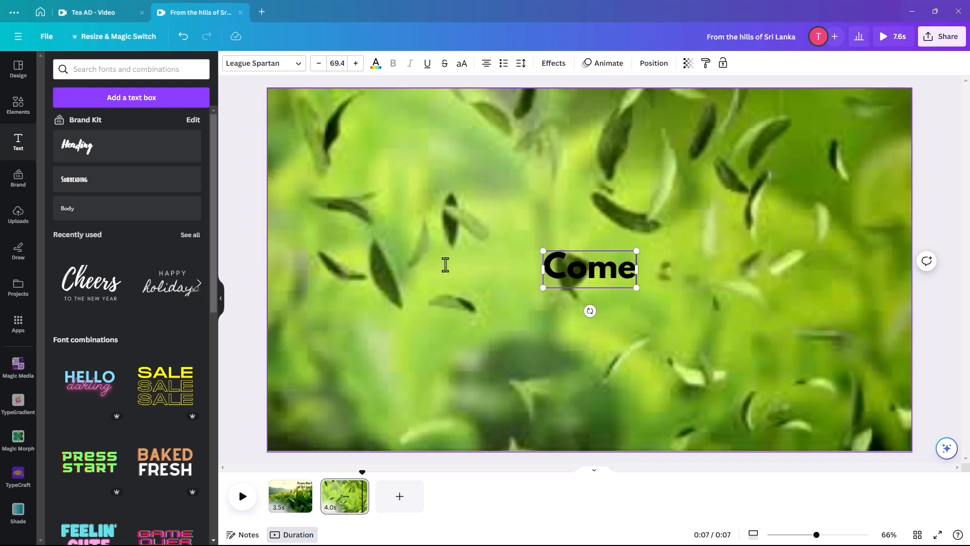
pyautogui.write('s tea')
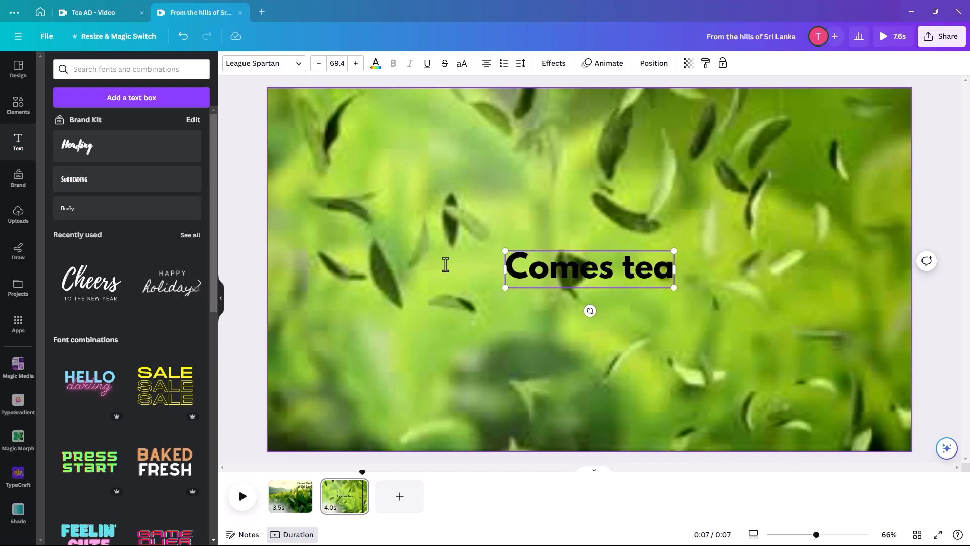
pyautogui.write(' for the')
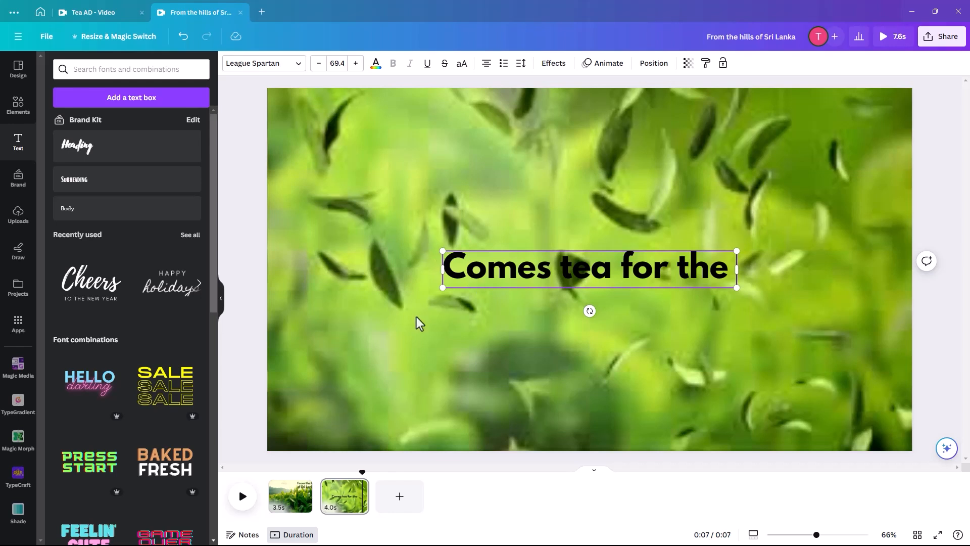
pyautogui.click(494, 312)
# Enlarge the "Comes tea for the" text to about font size 121 and center it horizontally and vertically on the page
pyautogui.moveTo(505, 272); pyautogui.dragTo(468, 158)
pyautogui.moveTo(403, 174); pyautogui.dragTo(332, 211)
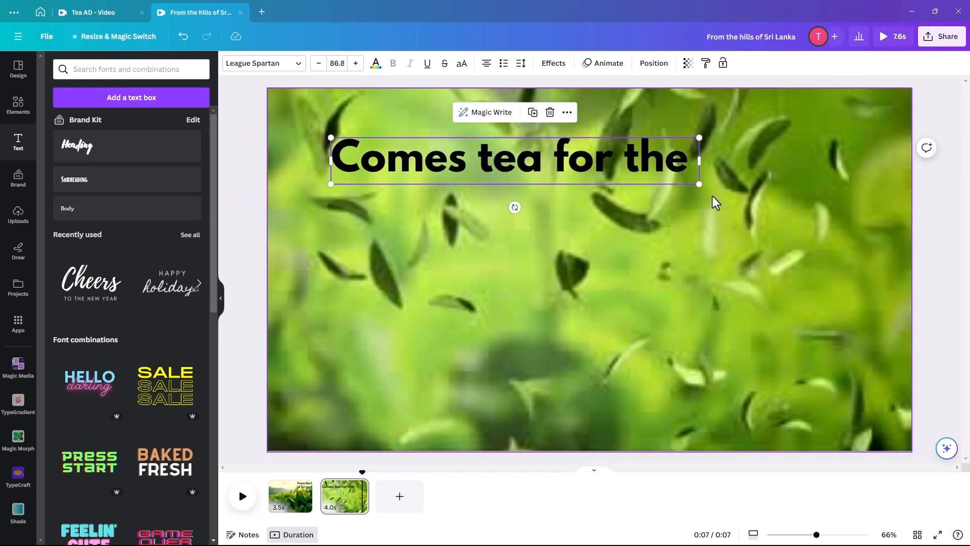
pyautogui.moveTo(699, 184); pyautogui.dragTo(835, 237)
pyautogui.moveTo(565, 191)
pyautogui.mouseDown()
pyautogui.moveTo(539, 195)
pyautogui.moveTo(565, 201)
pyautogui.mouseUp()
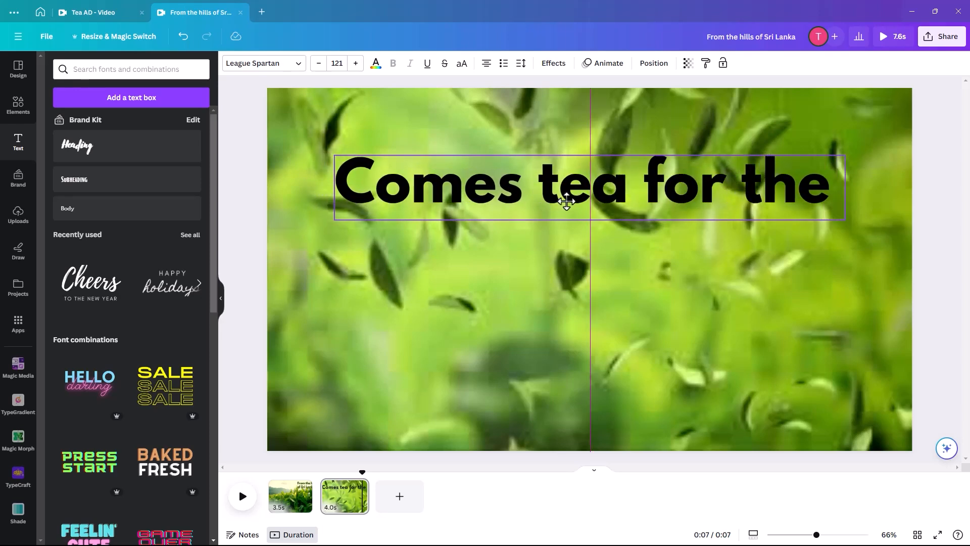
pyautogui.moveTo(566, 196); pyautogui.dragTo(567, 198)
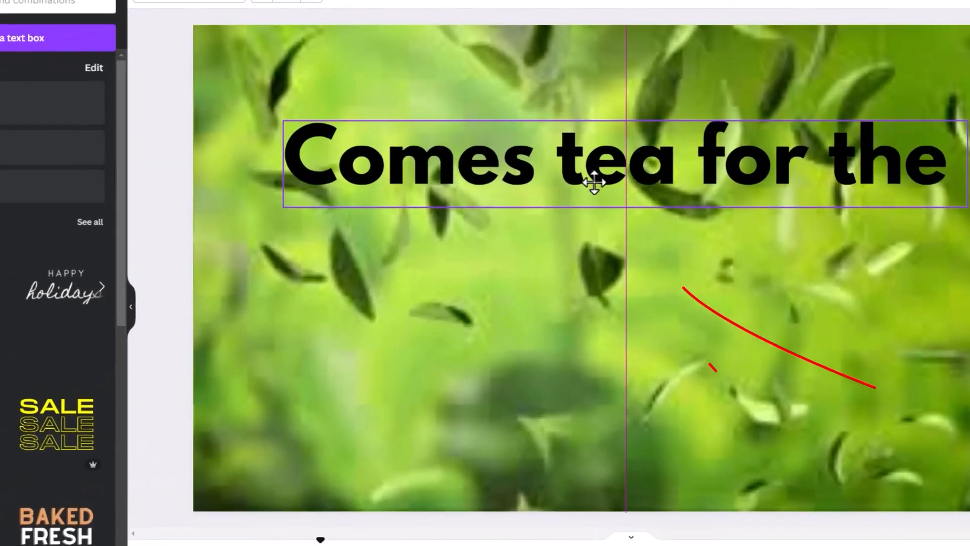
pyautogui.moveTo(594, 182); pyautogui.dragTo(593, 174)
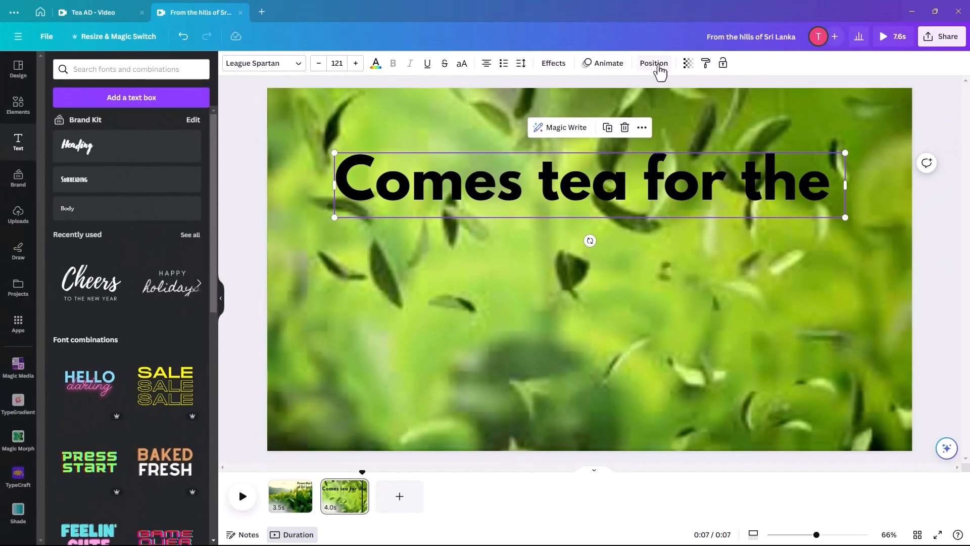
pyautogui.click(655, 64)
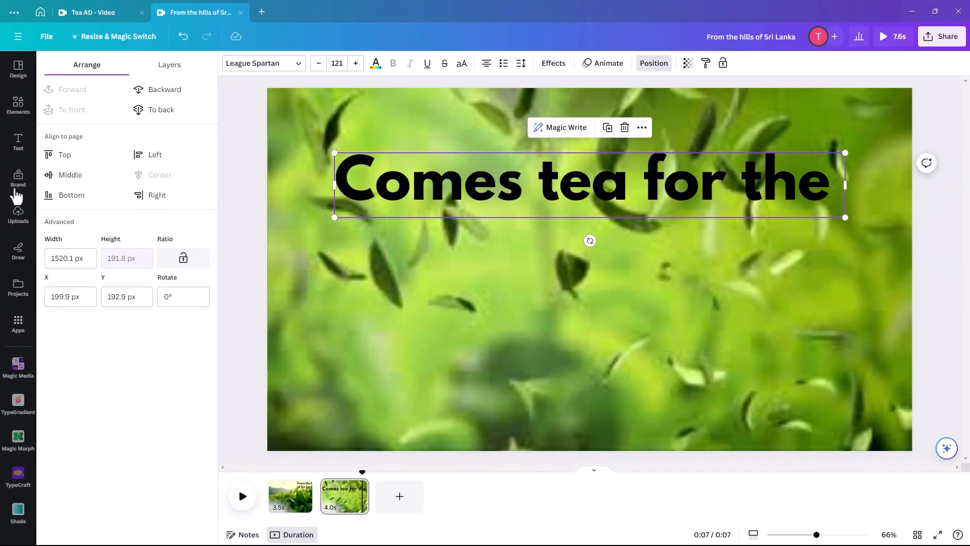
pyautogui.click(83, 177)
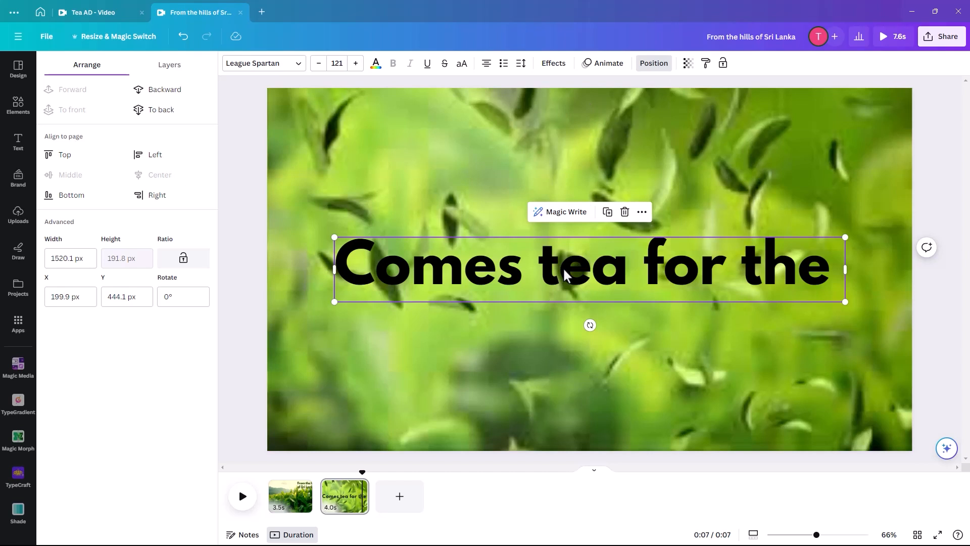
# Move the "Comes tea for the" text to the upper part of the page and place a duplicate directly below it
pyautogui.moveTo(563, 266); pyautogui.dragTo(569, 172)
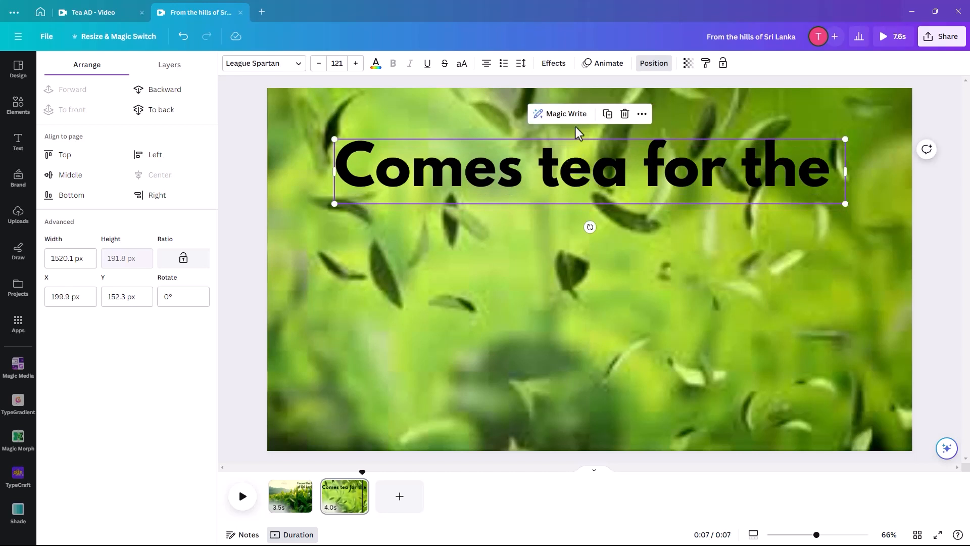
pyautogui.click(532, 184)
pyautogui.click(561, 169)
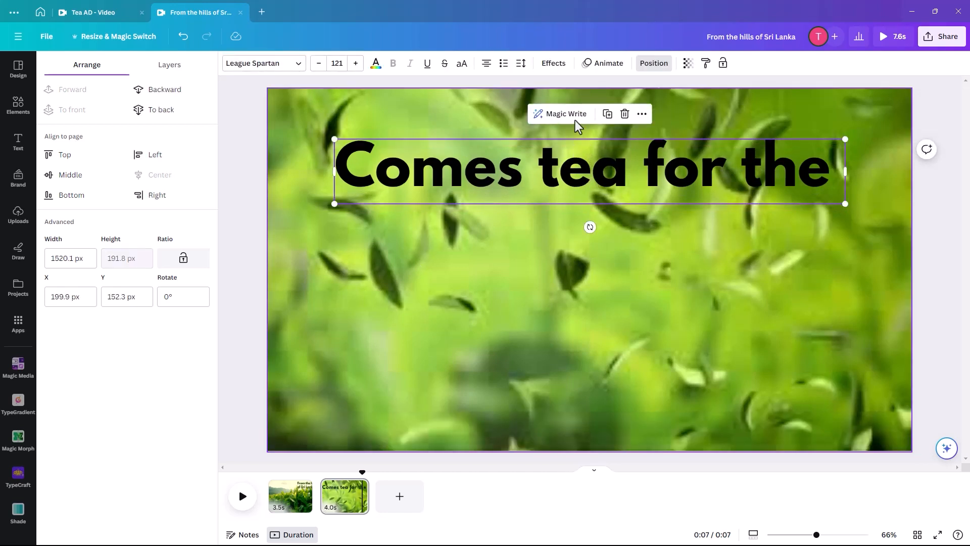
pyautogui.click(607, 114)
pyautogui.moveTo(540, 178); pyautogui.dragTo(540, 264)
# Replace the duplicate's text with "World" and enlarge it to about font size 225
pyautogui.doubleClick(547, 266)
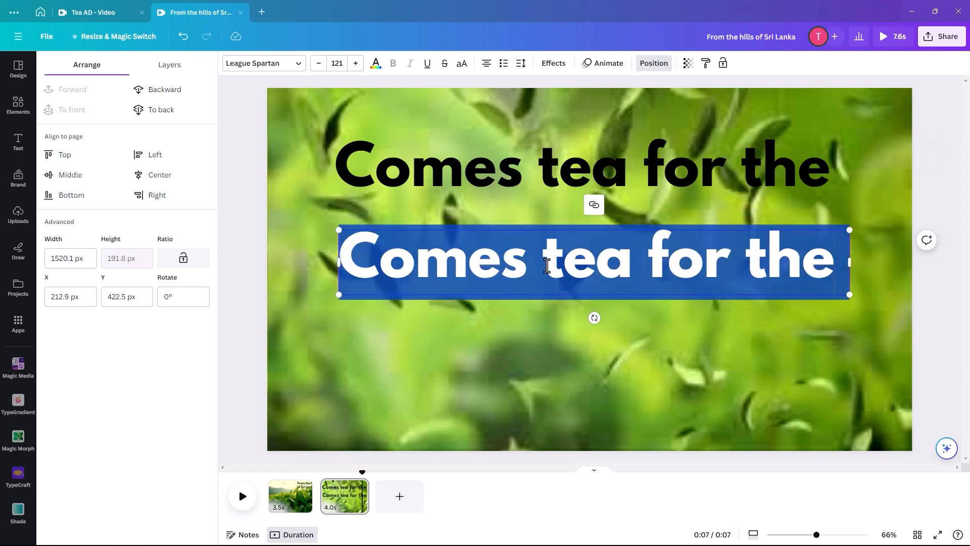
pyautogui.write('World')
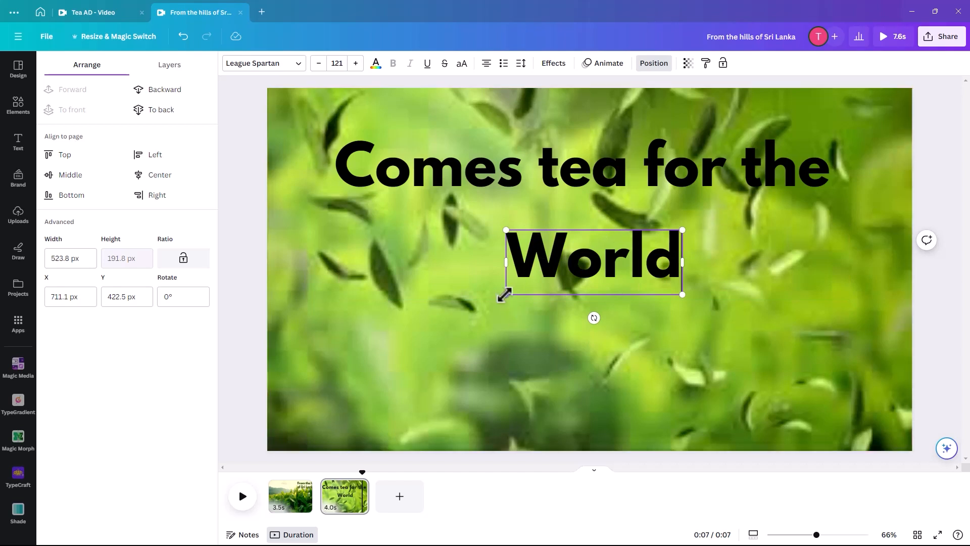
pyautogui.moveTo(490, 309); pyautogui.dragTo(434, 348)
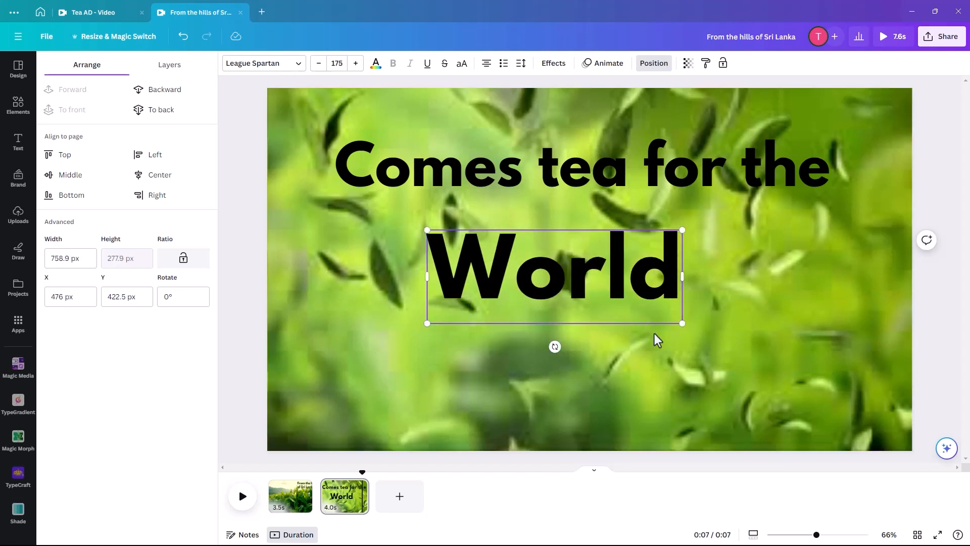
pyautogui.moveTo(681, 322); pyautogui.dragTo(754, 350)
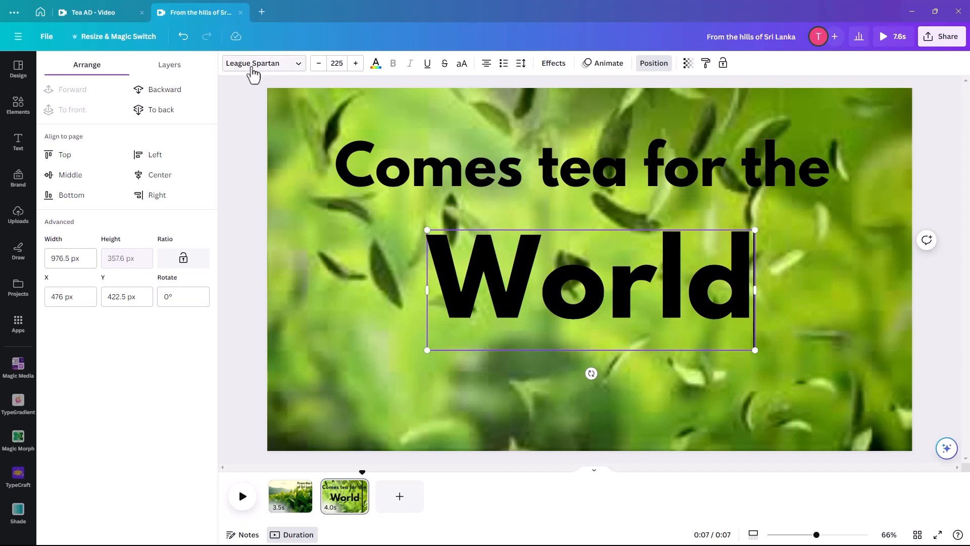
# Set the "World" text's font to Mistrully and enlarge it to about font size 357
pyautogui.doubleClick(536, 295)
pyautogui.click(536, 296)
pyautogui.doubleClick(552, 291)
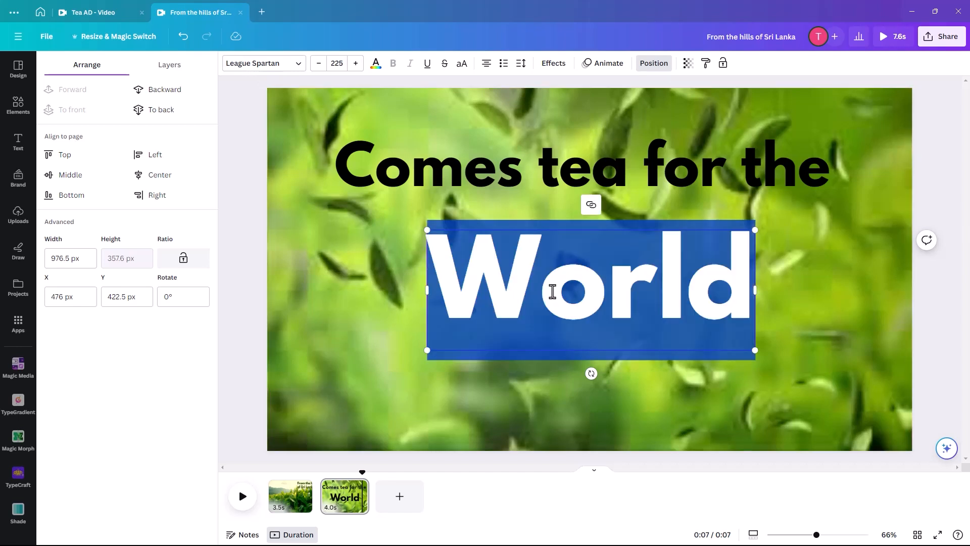
pyautogui.click(240, 68)
pyautogui.write('mist')
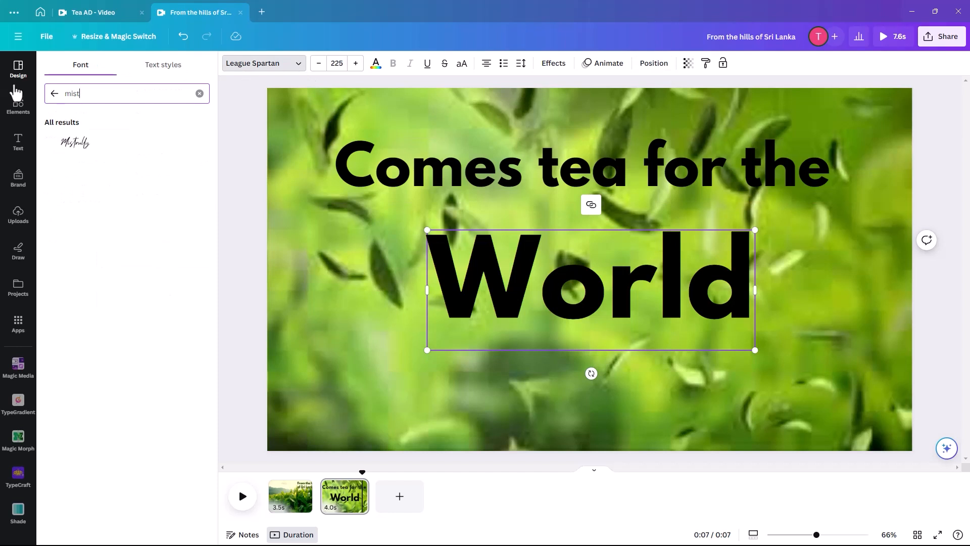
pyautogui.click(78, 147)
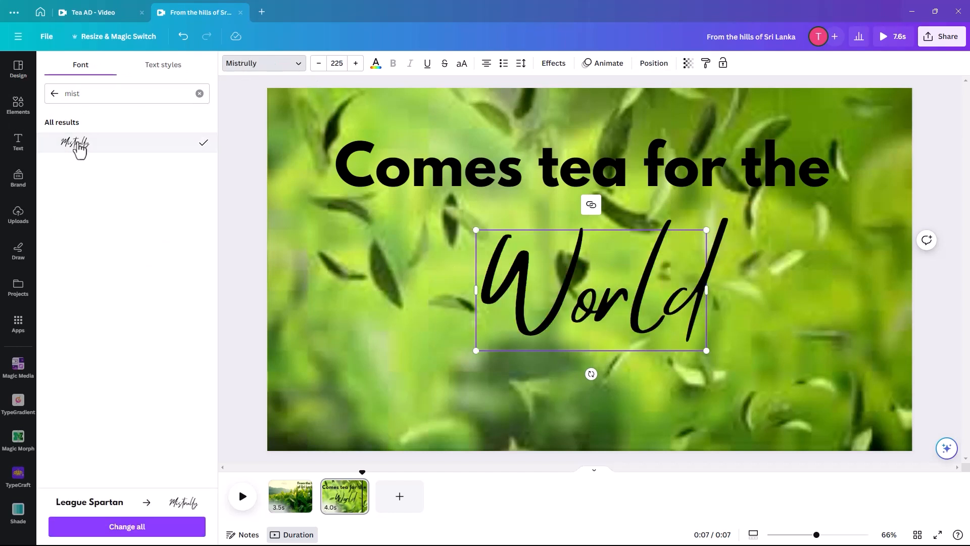
pyautogui.moveTo(475, 352); pyautogui.dragTo(362, 409)
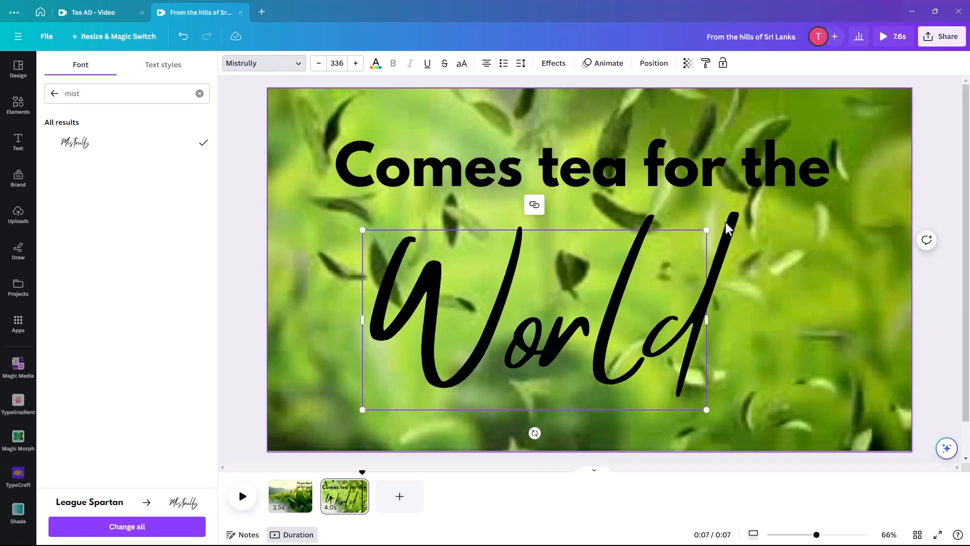
pyautogui.moveTo(707, 230); pyautogui.dragTo(729, 219)
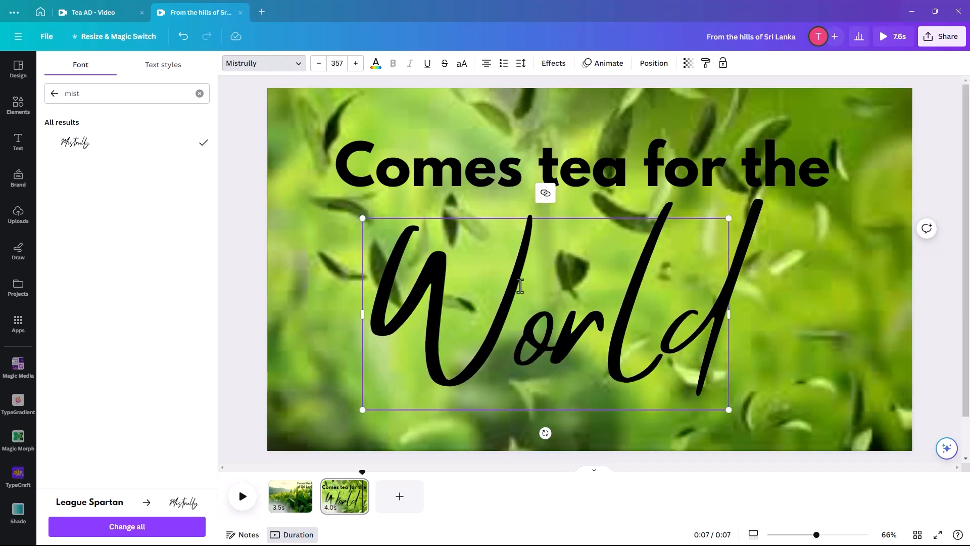
# Replace the capital W with a lowercase w so the word reads "world", and shift it slightly right beneath the caption
pyautogui.moveTo(359, 329); pyautogui.dragTo(383, 326)
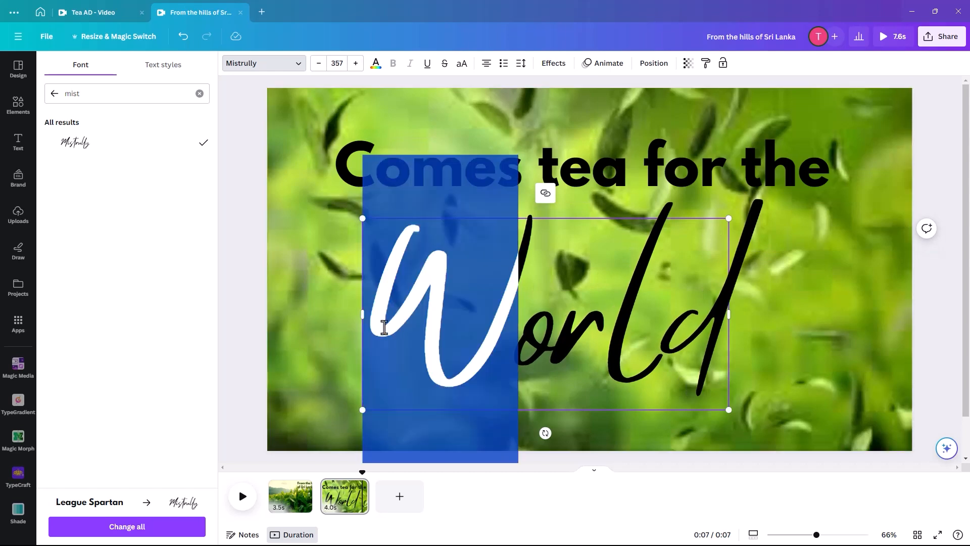
pyautogui.write('w')
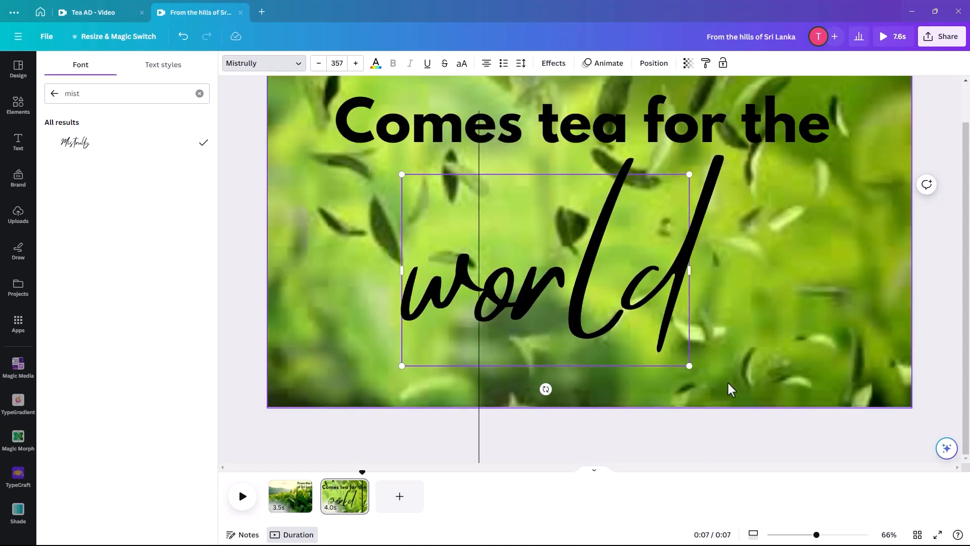
pyautogui.click(714, 377)
pyautogui.moveTo(645, 335); pyautogui.dragTo(674, 339)
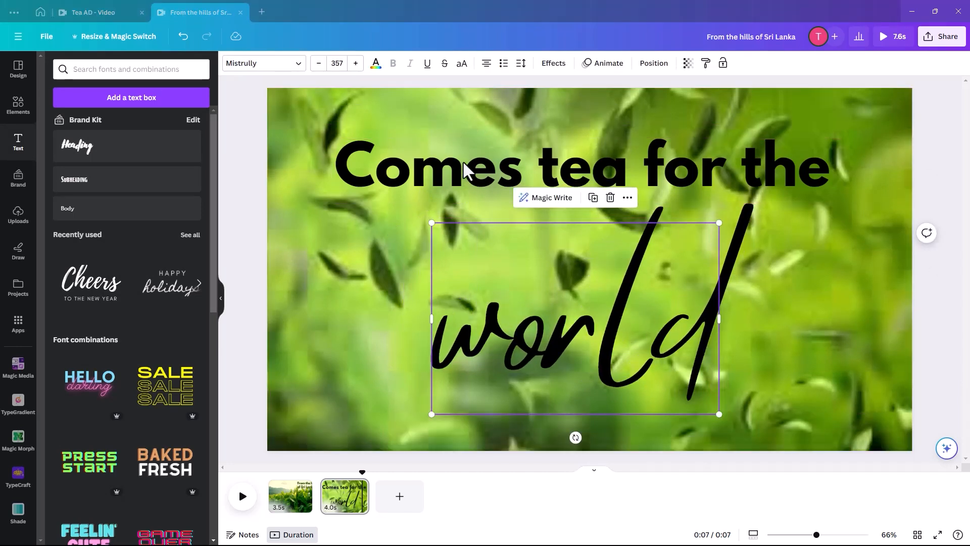
# Recolor the "Comes tea for the" text with a custom pale cream, #F4F1D2
pyautogui.scroll(-1, 459, 168)
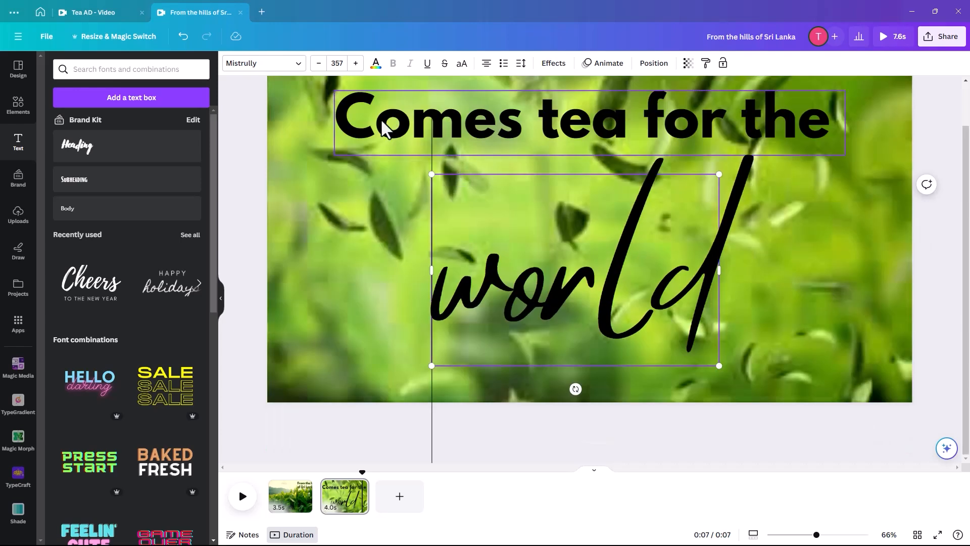
pyautogui.scroll(1, 382, 122)
pyautogui.doubleClick(373, 172)
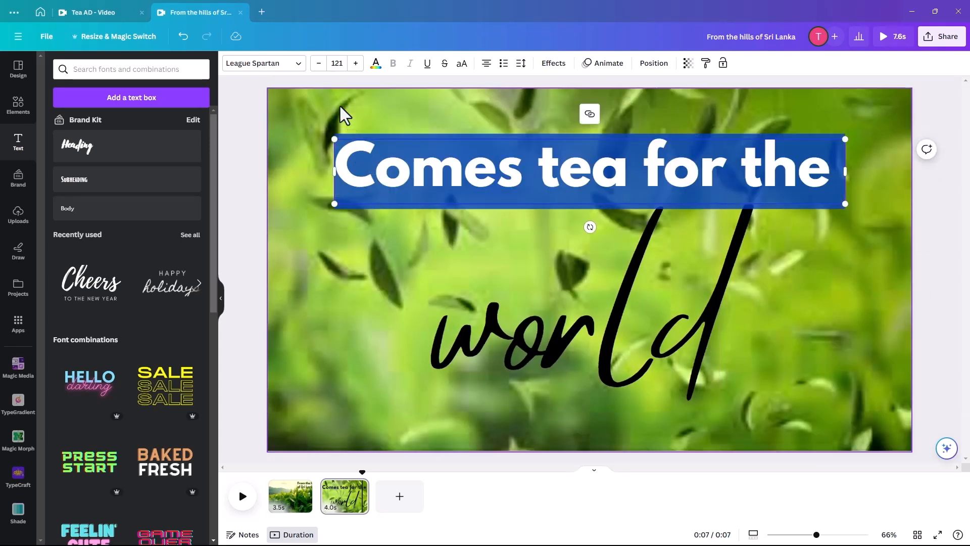
pyautogui.click(376, 65)
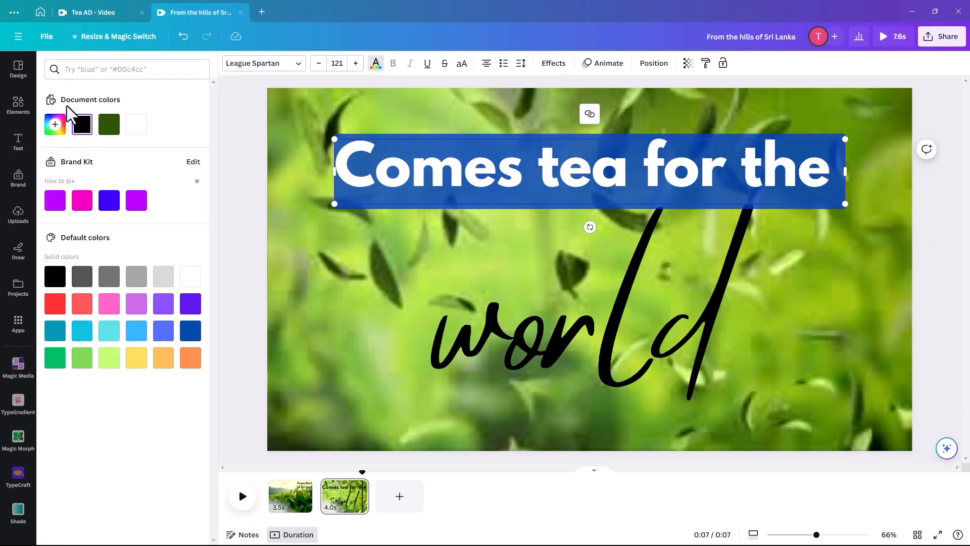
pyautogui.click(55, 125)
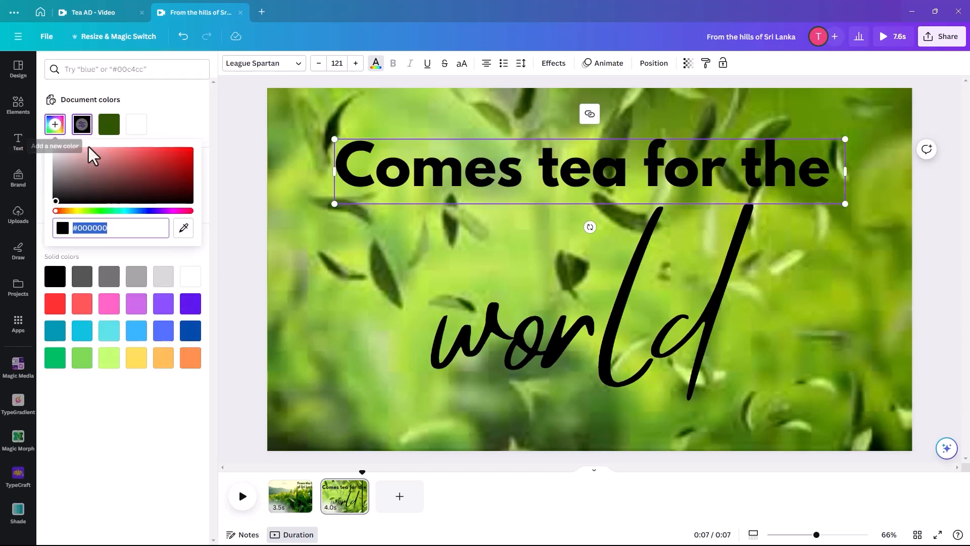
pyautogui.click(76, 211)
pyautogui.moveTo(56, 202); pyautogui.dragTo(82, 151)
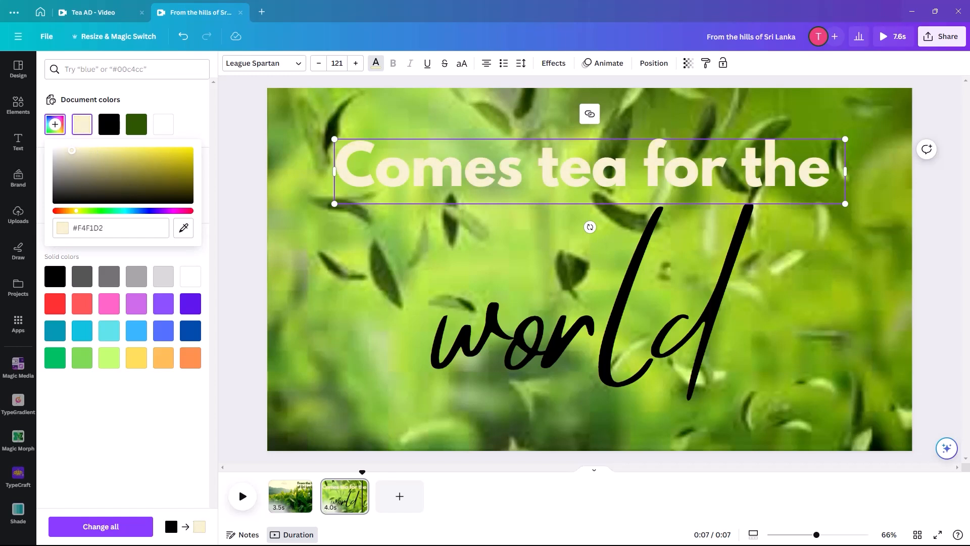
# Apply the cream document color #F4F1D2 to the "world" text
pyautogui.click(530, 332)
pyautogui.doubleClick(548, 346)
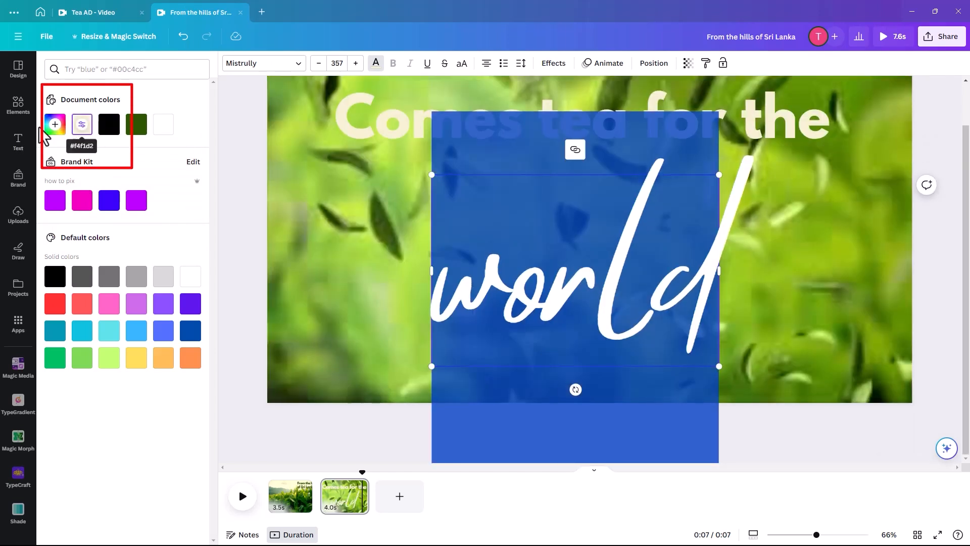
pyautogui.click(372, 212)
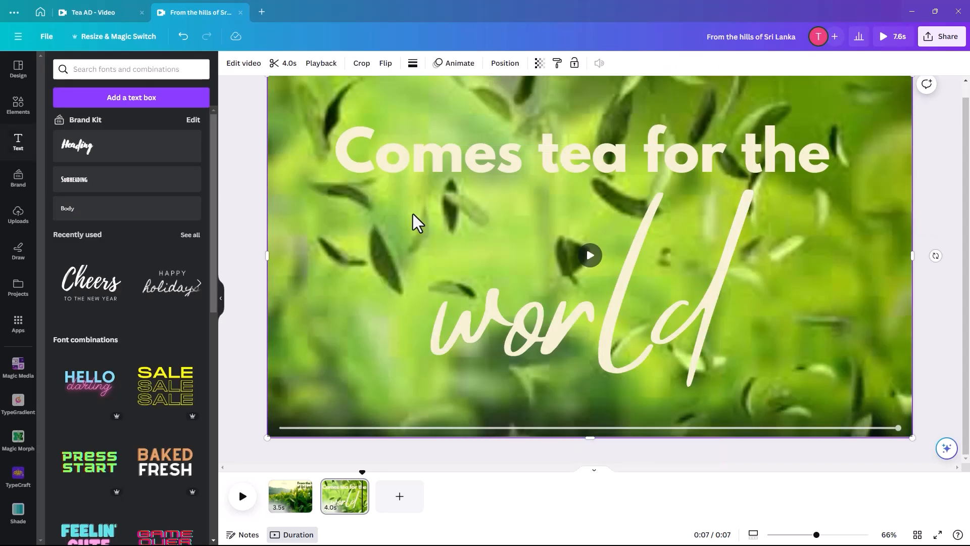
# Apply the Lift effect to "Comes tea for the" with intensity raised above 50, and nudge "world" slightly right
pyautogui.click(678, 175)
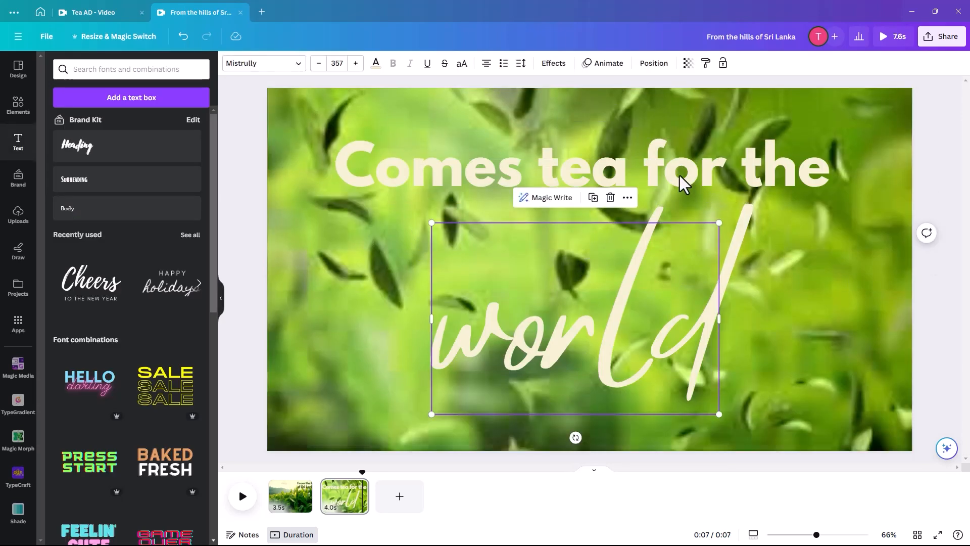
pyautogui.click(813, 170)
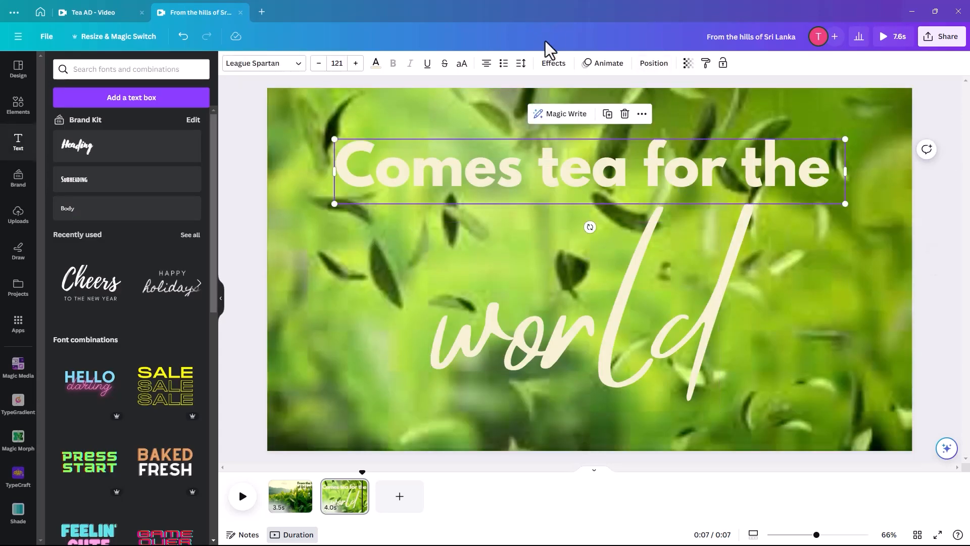
pyautogui.click(553, 64)
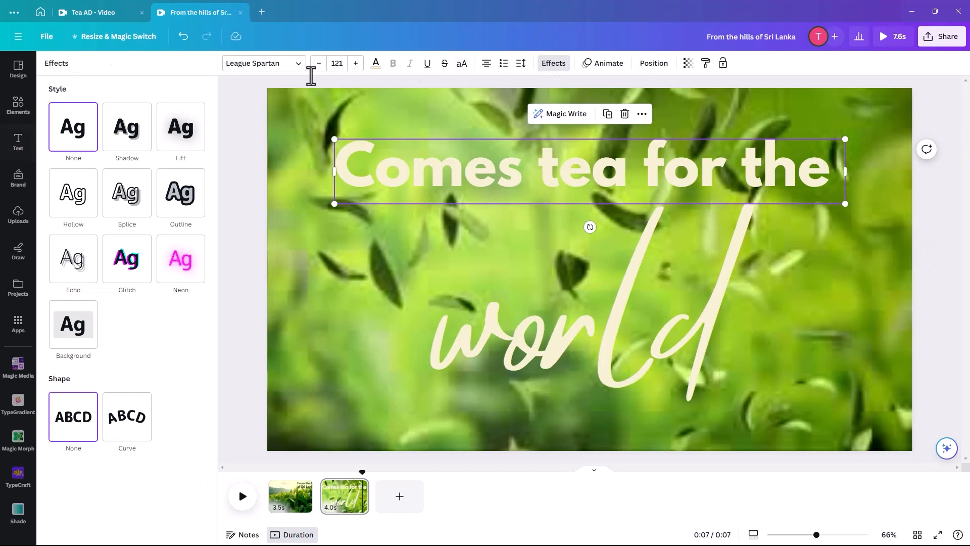
pyautogui.click(197, 144)
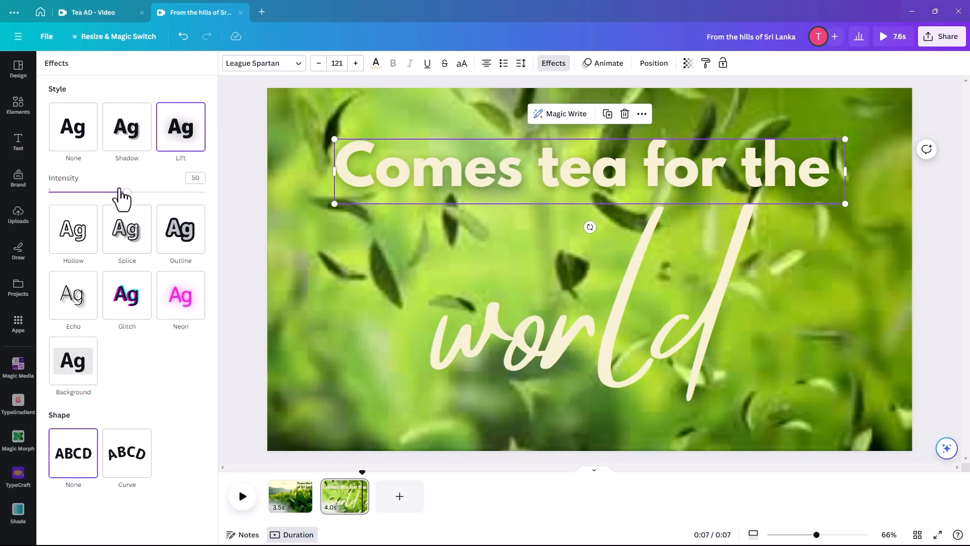
pyautogui.moveTo(128, 195); pyautogui.dragTo(145, 195)
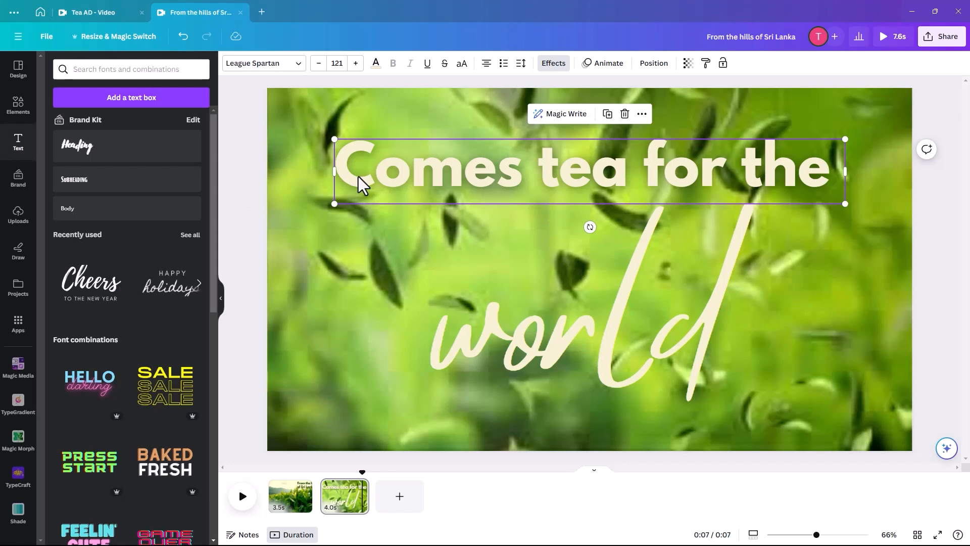
pyautogui.click(578, 346)
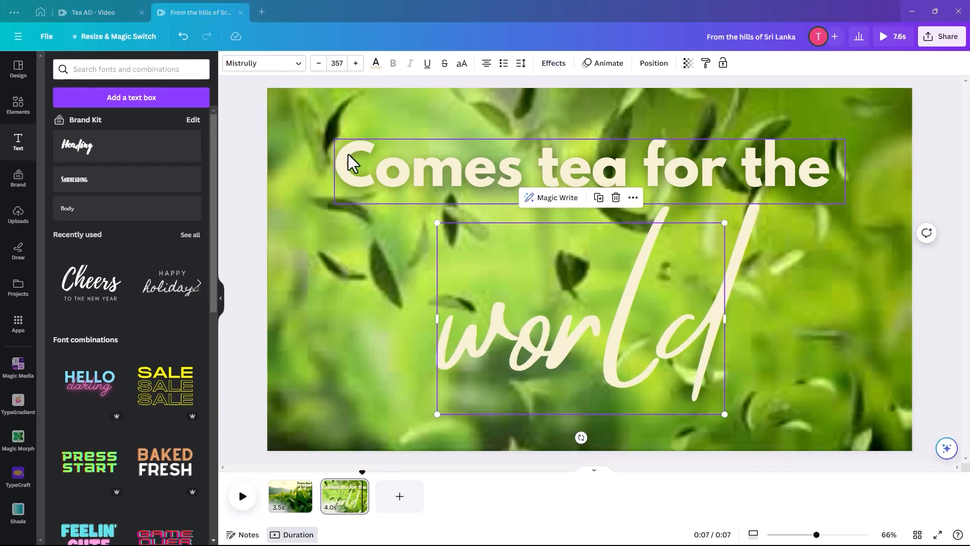
# Animate the "Comes tea for the" text with Breathe in the Out direction and a slightly increased scale
pyautogui.click(347, 153)
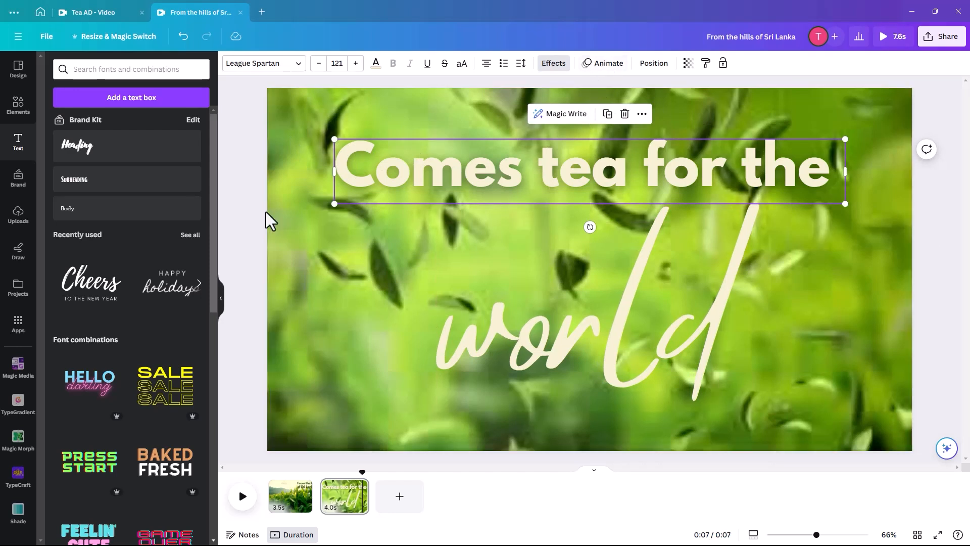
pyautogui.click(600, 75)
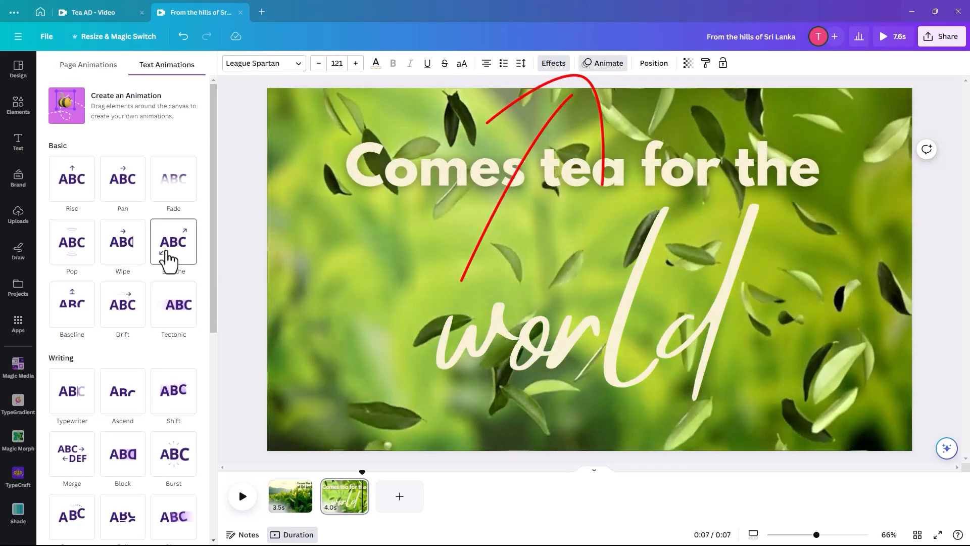
pyautogui.click(172, 243)
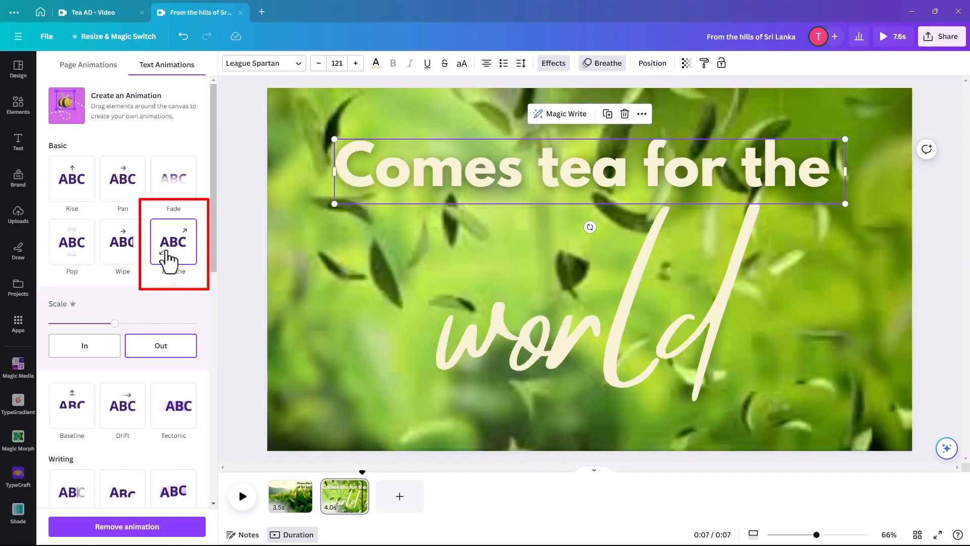
pyautogui.click(154, 348)
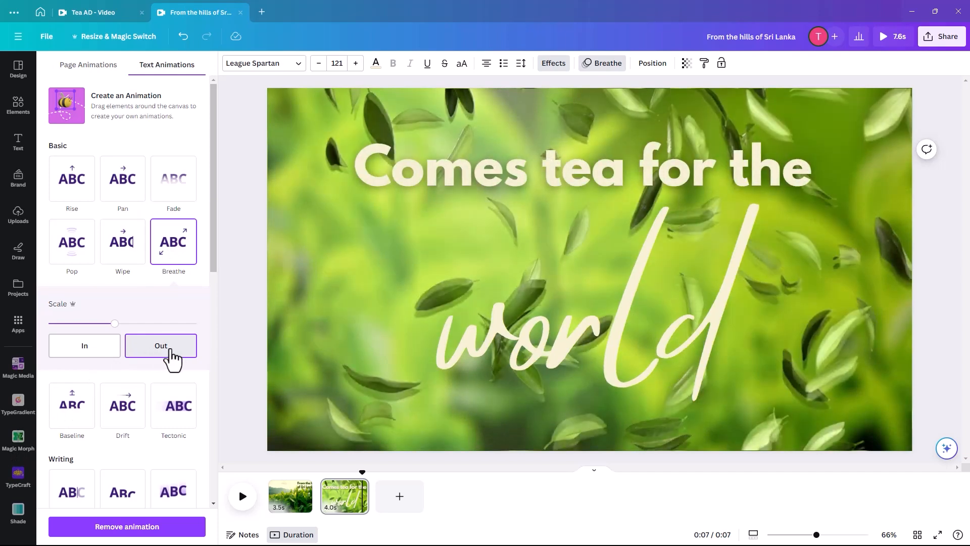
pyautogui.moveTo(115, 325); pyautogui.dragTo(123, 327)
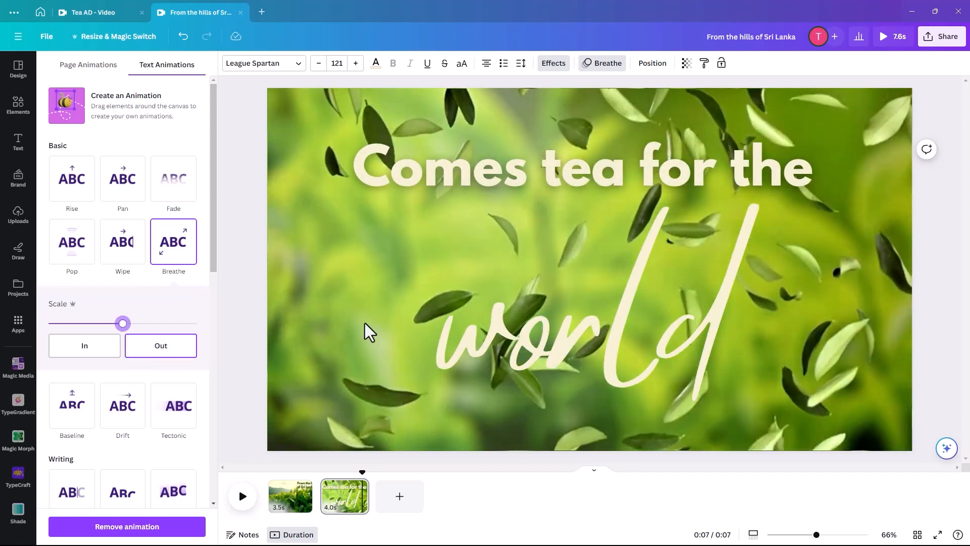
# Apply the Breathe text animation to the "world" text
pyautogui.click(510, 343)
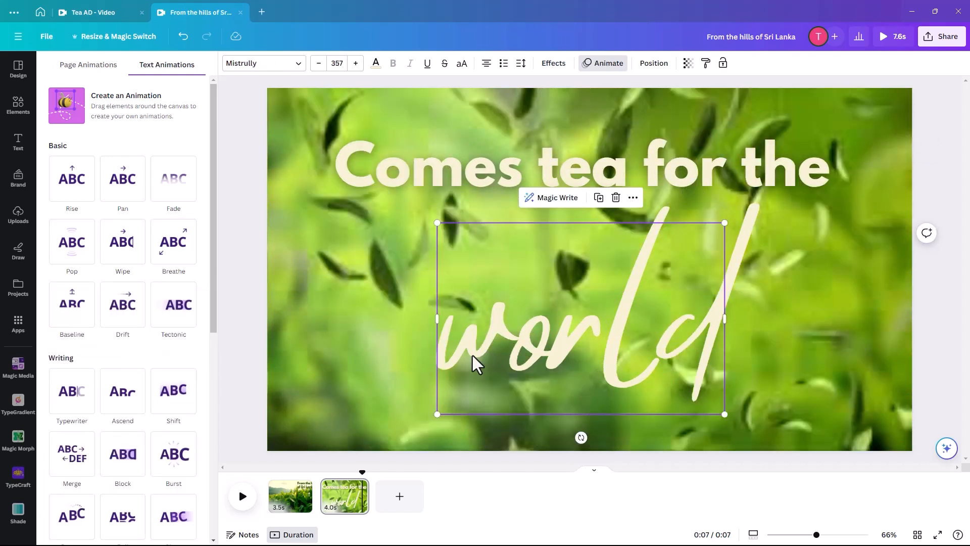
pyautogui.click(601, 66)
pyautogui.click(602, 66)
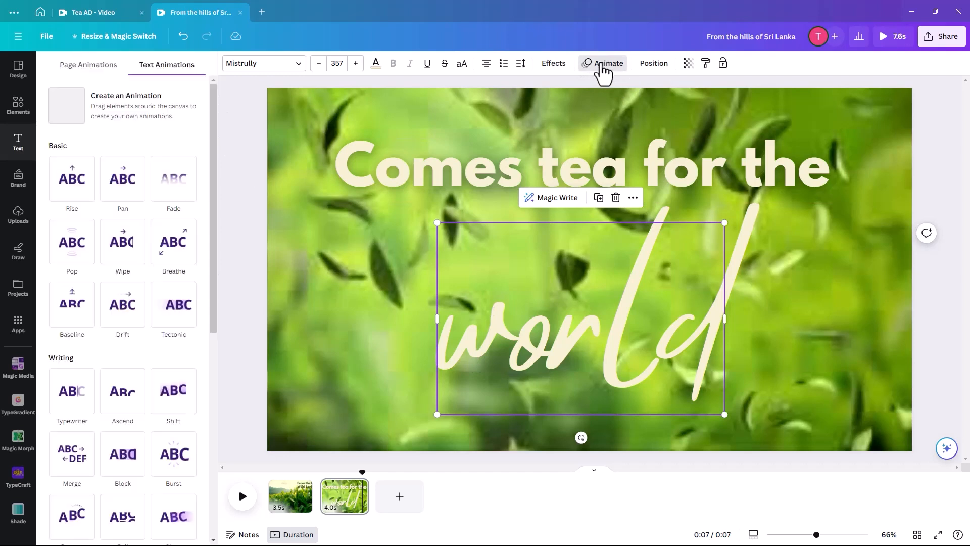
pyautogui.click(174, 242)
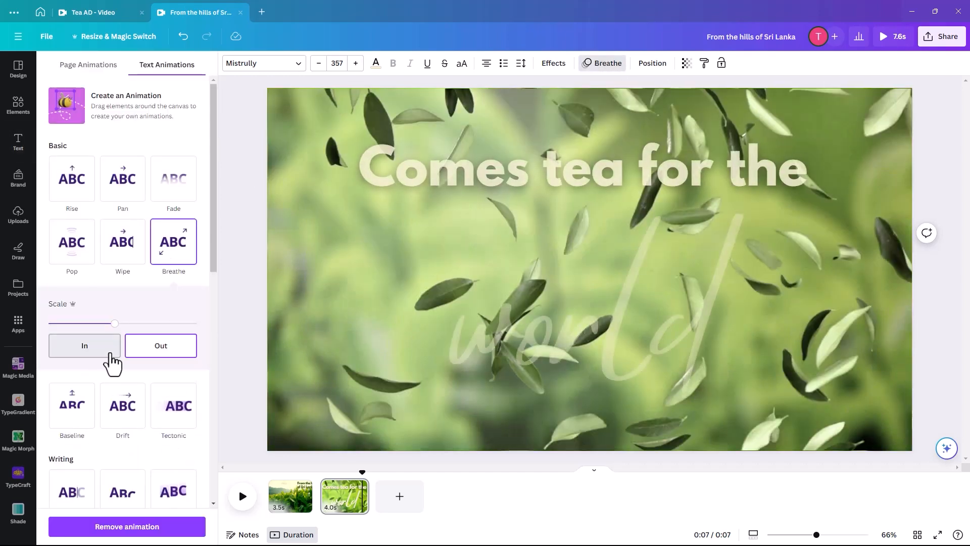
# Slightly increase the Breathe scale on the "world" text and play the video from the start to check both pages
pyautogui.moveTo(116, 327); pyautogui.dragTo(122, 328)
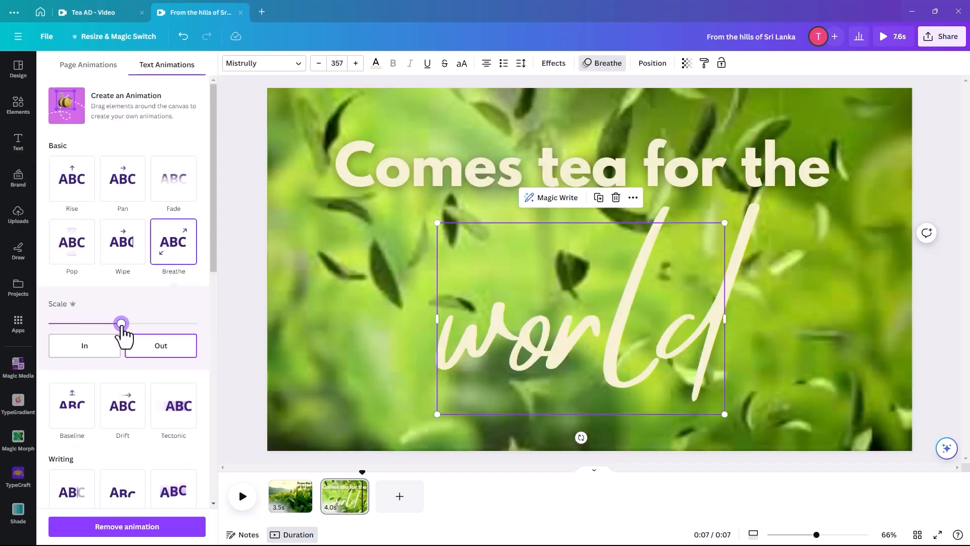
pyautogui.click(358, 475)
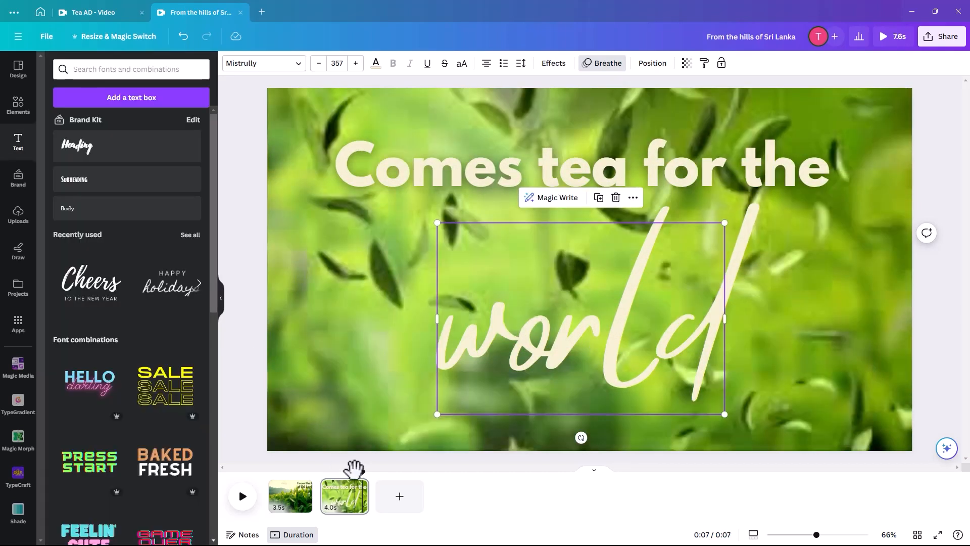
pyautogui.moveTo(361, 471); pyautogui.dragTo(265, 466)
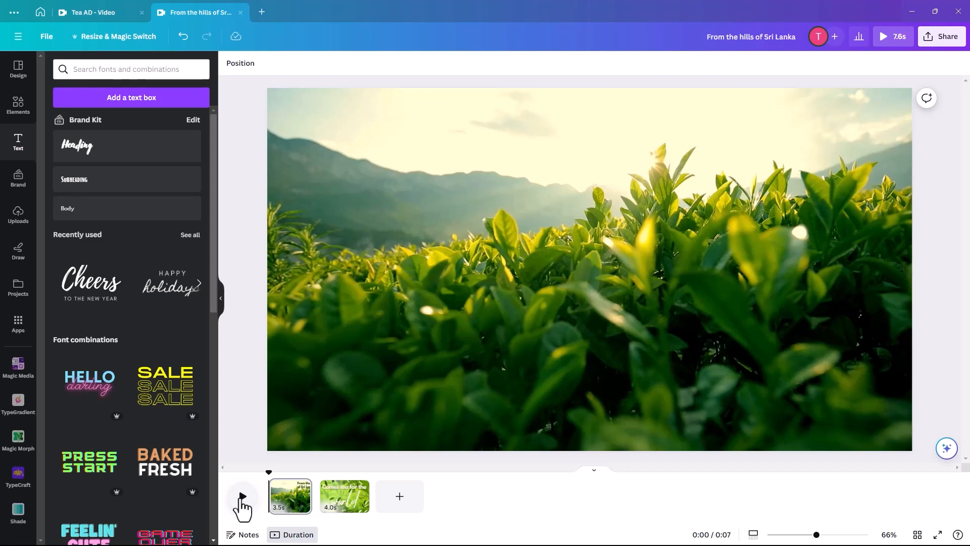
pyautogui.click(243, 497)
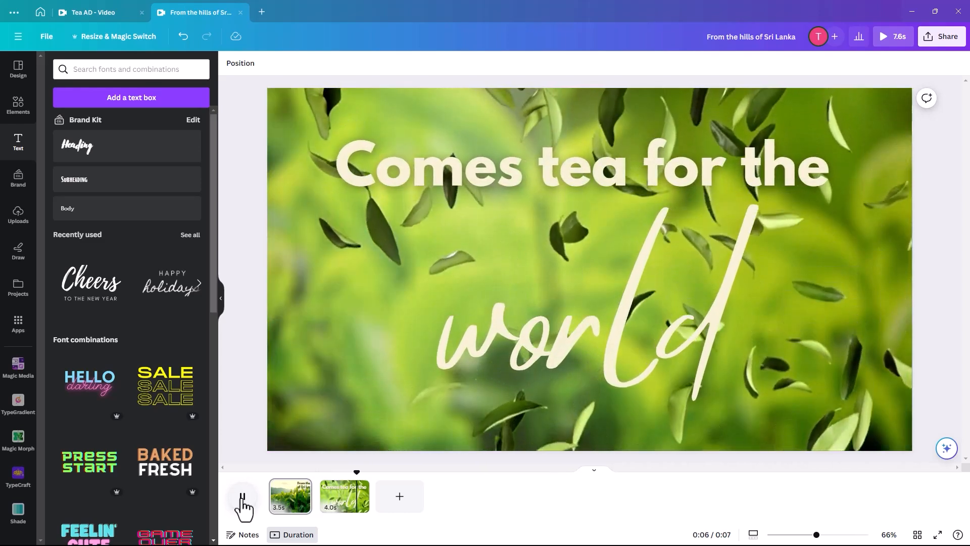
pyautogui.click(243, 500)
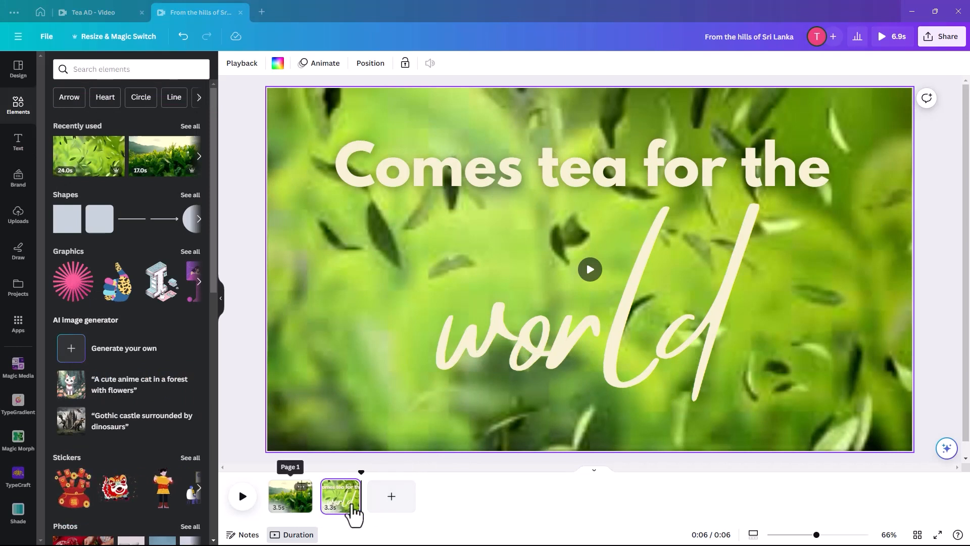
# Add a blank third page and browse the photo elements for "product packaging isolated"
pyautogui.click(392, 507)
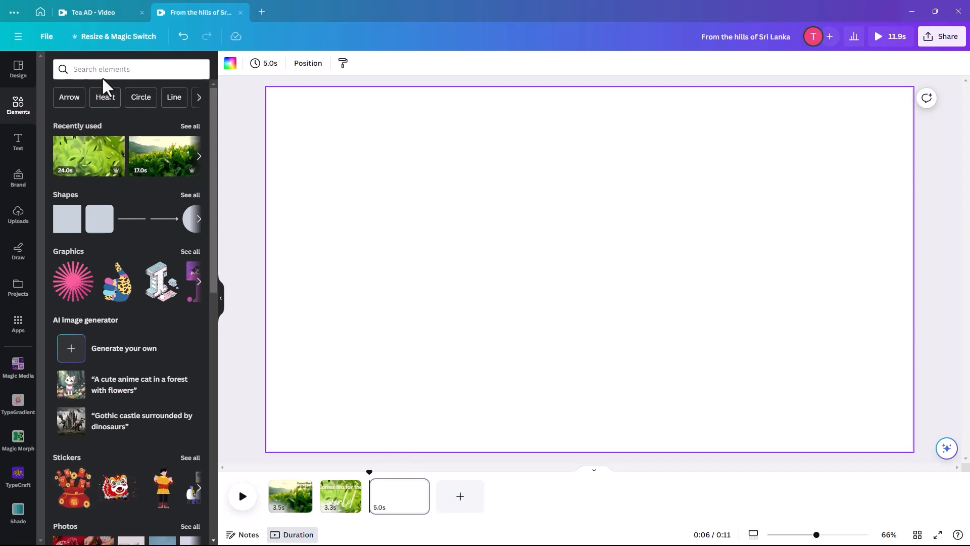
pyautogui.click(80, 69)
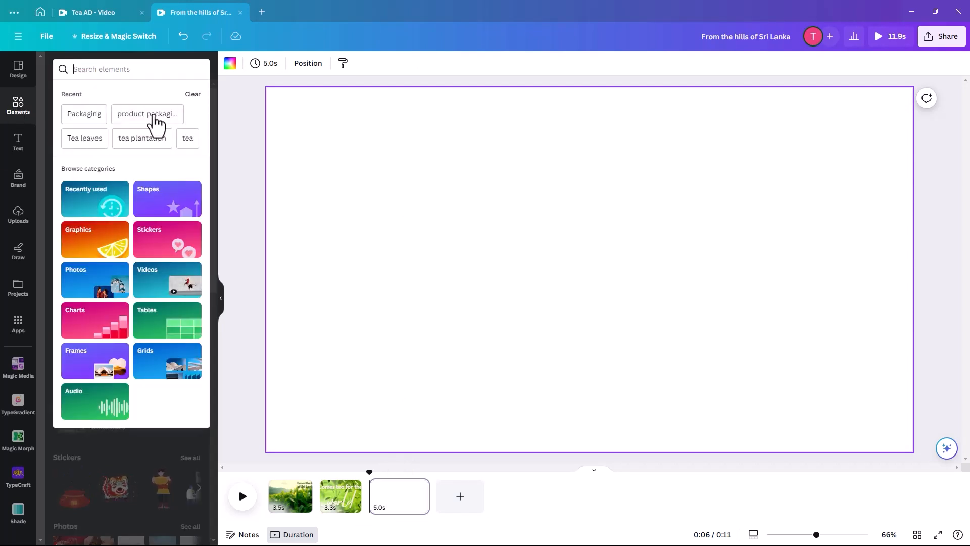
pyautogui.click(144, 115)
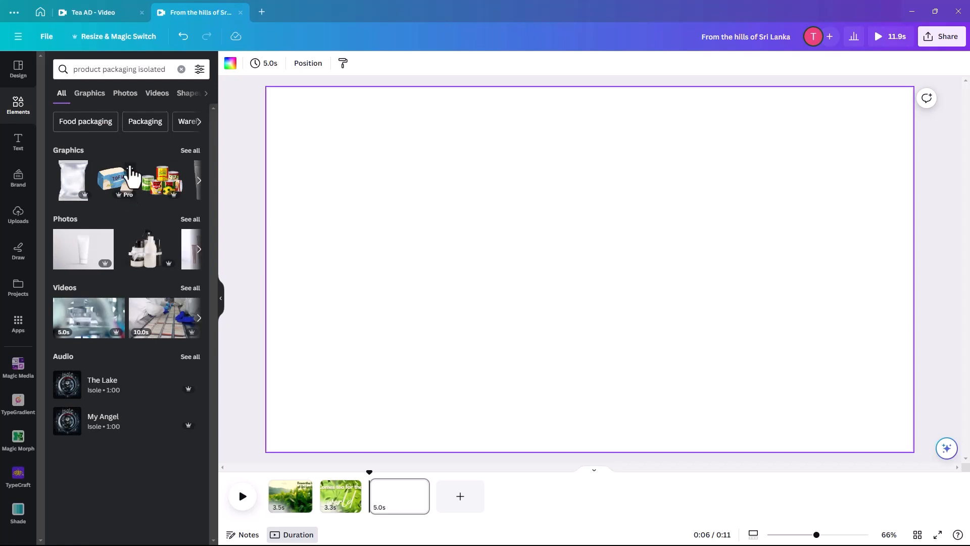
pyautogui.click(125, 94)
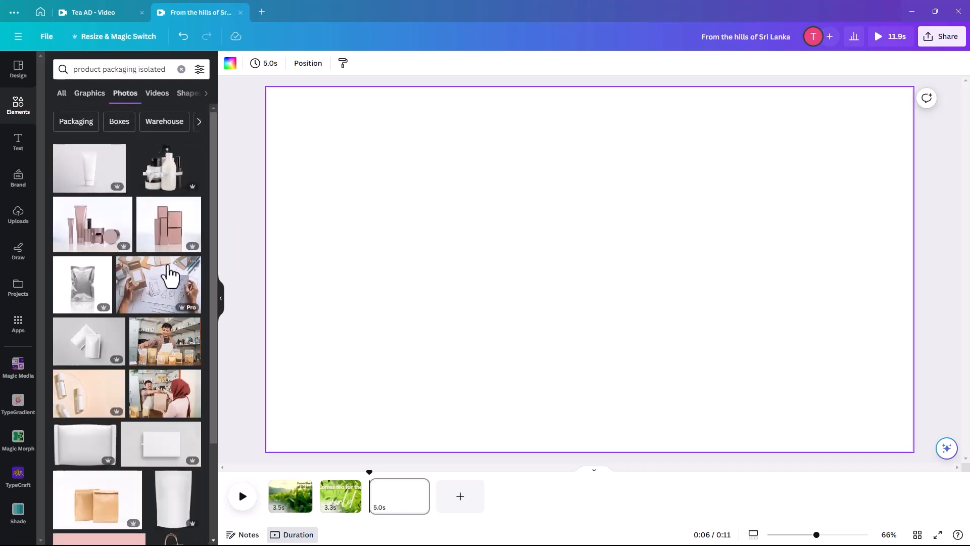
pyautogui.scroll(-3, 108, 401)
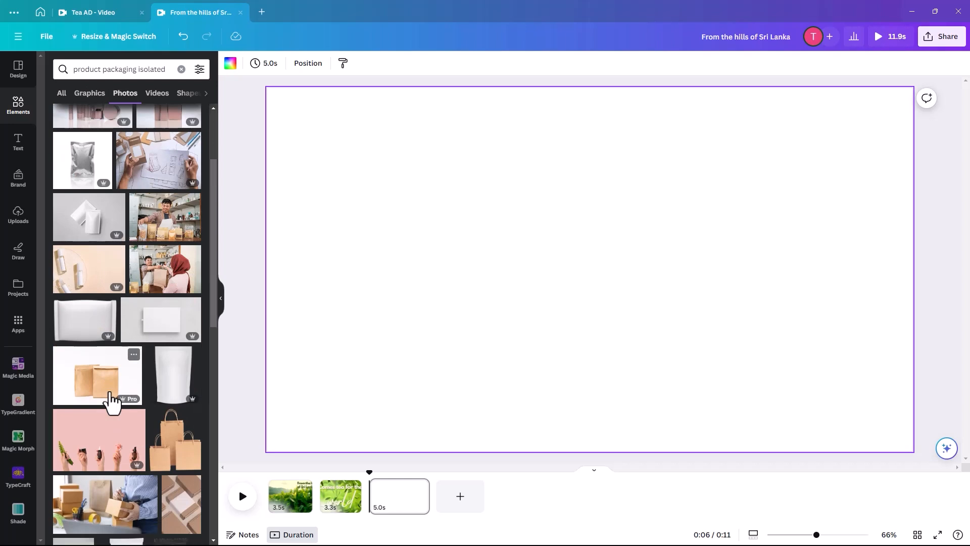
pyautogui.scroll(-3, 110, 400)
pyautogui.scroll(-3, 184, 371)
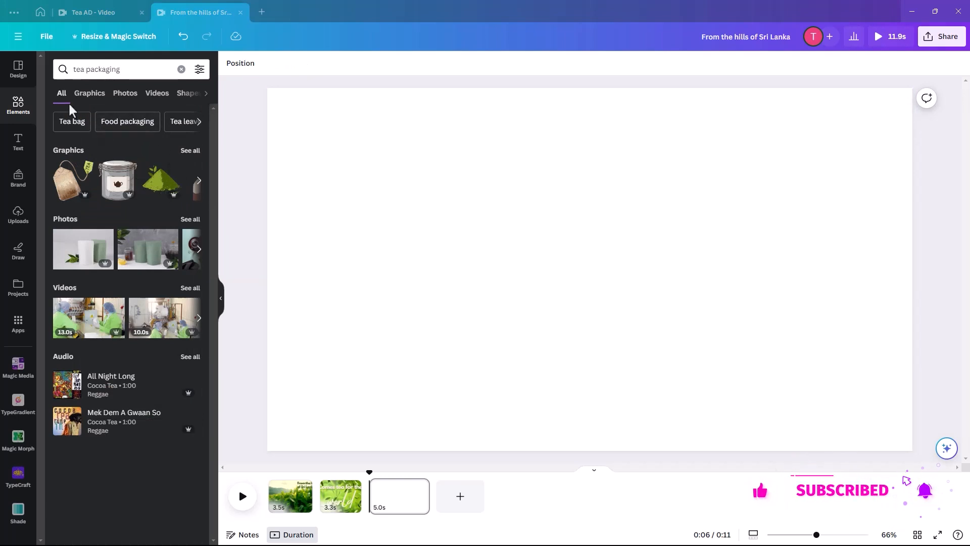
# Browse the "Food packaging" photos for a suitable tea package, and return to the full set of element results
pyautogui.click(113, 123)
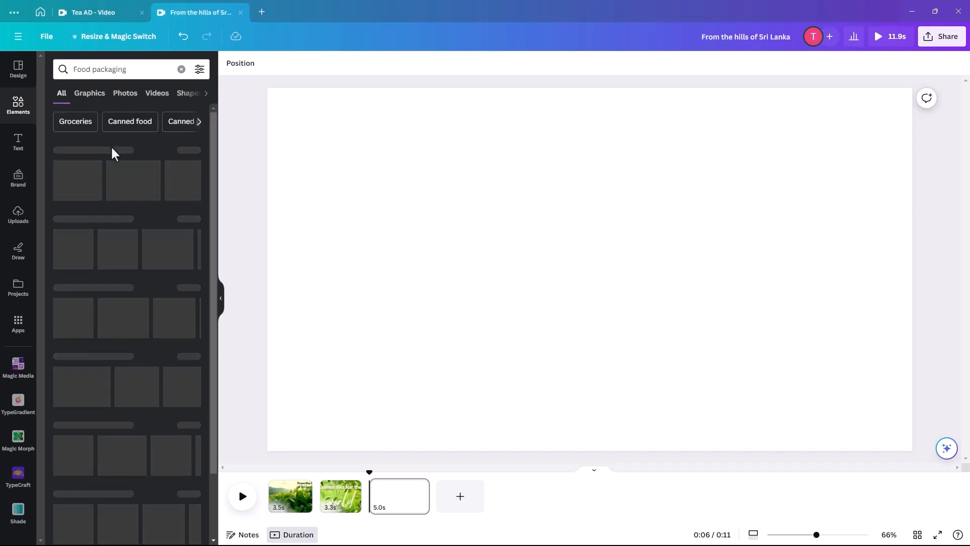
pyautogui.click(126, 96)
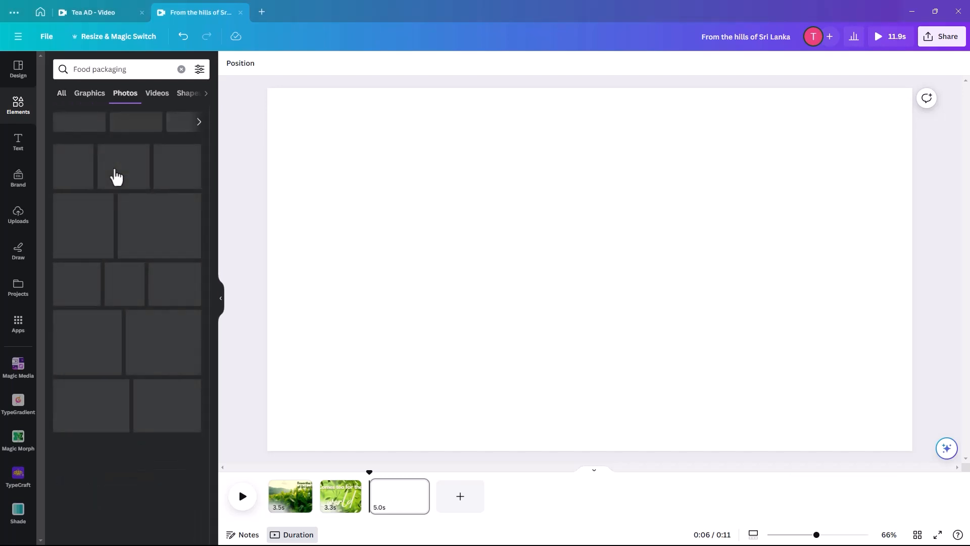
pyautogui.scroll(-10, 130, 325)
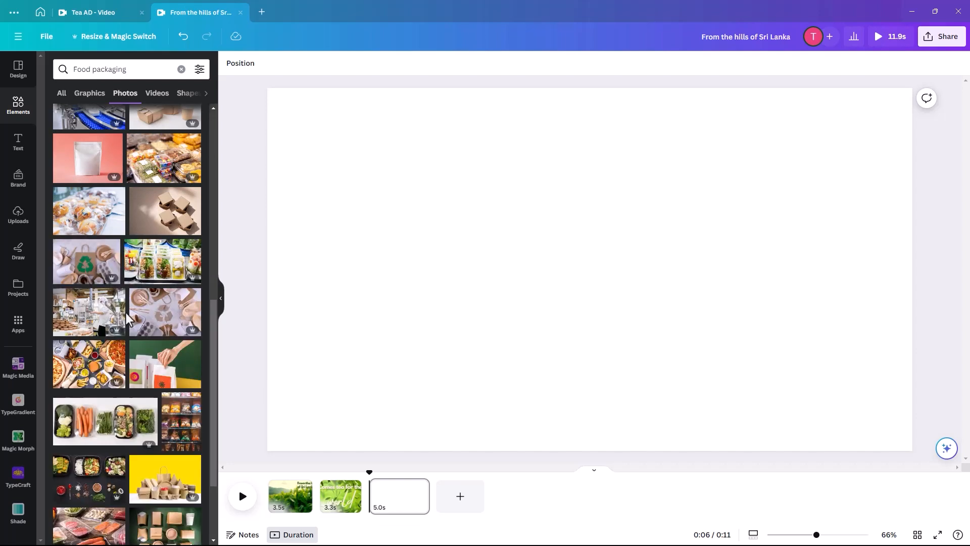
pyautogui.scroll(10, 126, 313)
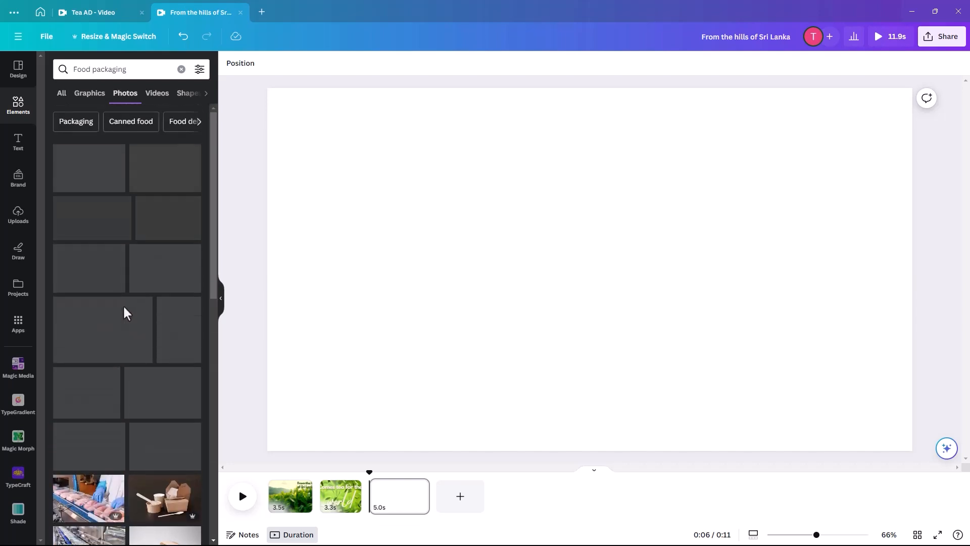
pyautogui.click(61, 95)
pyautogui.click(80, 75)
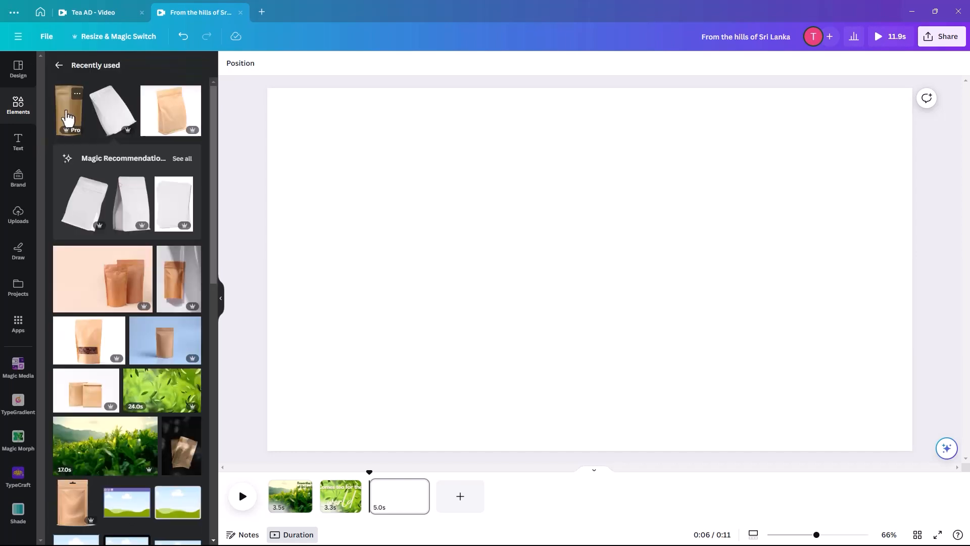
# Add the tall brown kraft pouch from the recently used elements and position it at the center of the third page
pyautogui.click(67, 114)
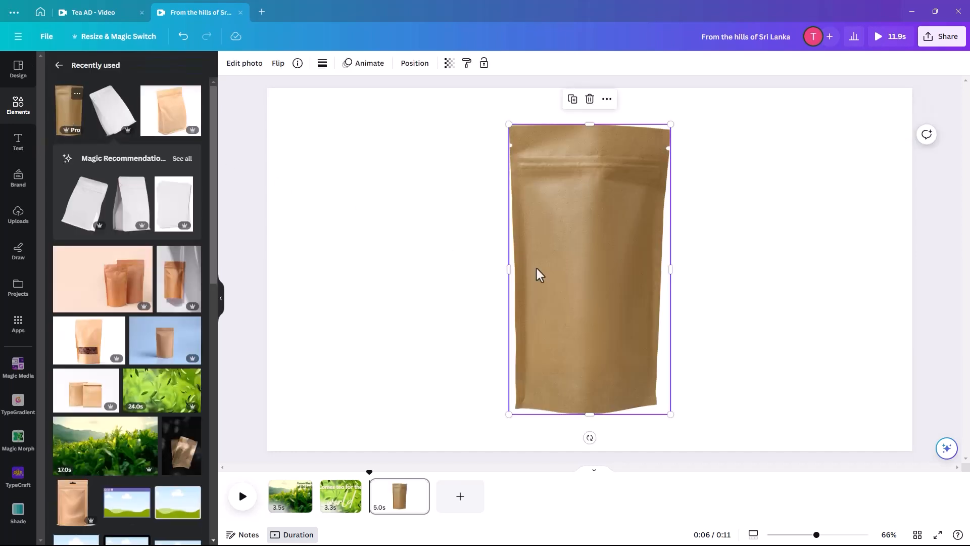
pyautogui.moveTo(563, 284); pyautogui.dragTo(669, 281)
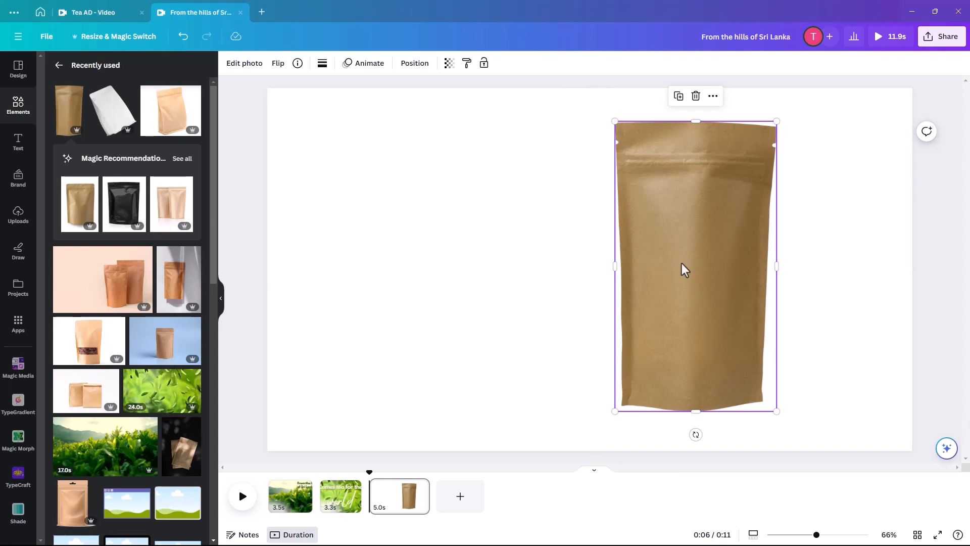
pyautogui.moveTo(707, 297); pyautogui.dragTo(614, 310)
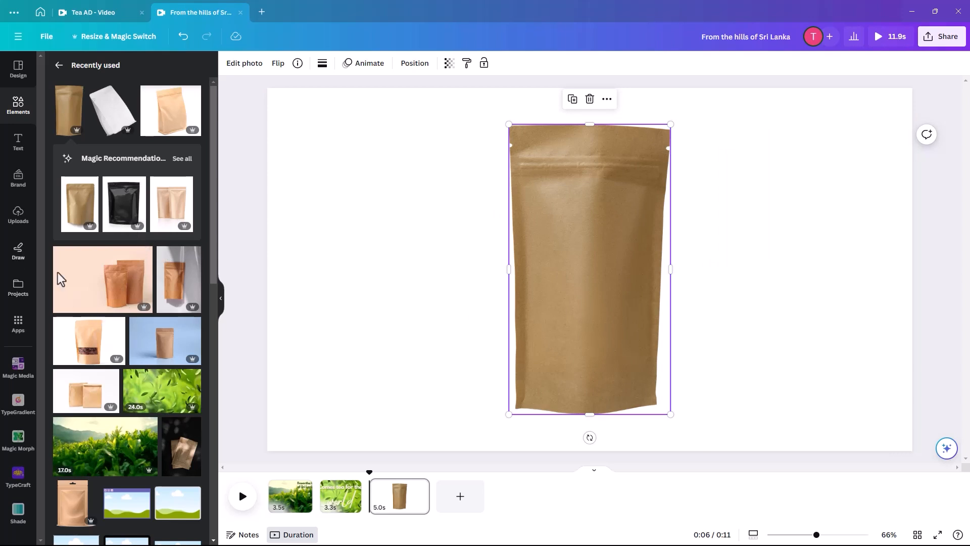
# Add the photo of two kraft pouches on a pink background to the page and remove its background
pyautogui.moveTo(95, 283); pyautogui.dragTo(547, 322)
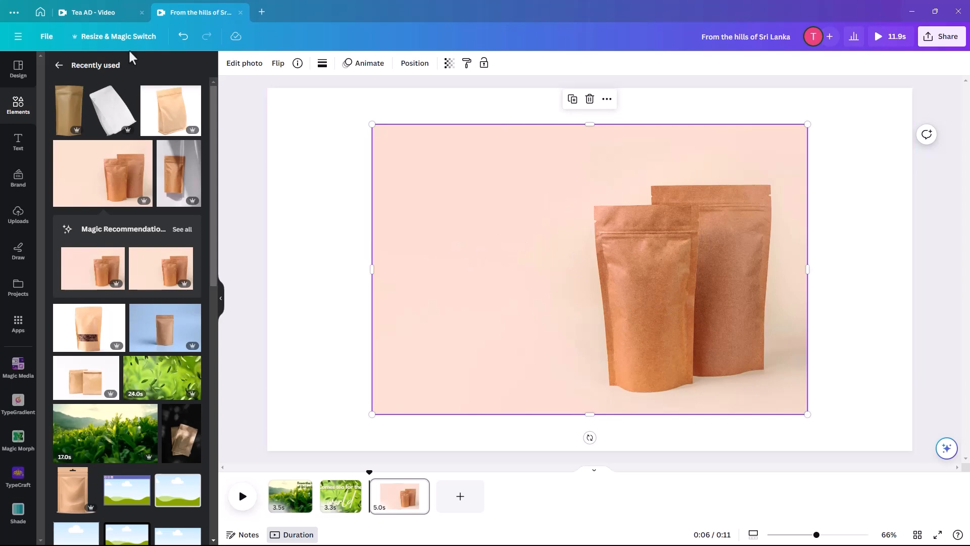
pyautogui.click(245, 63)
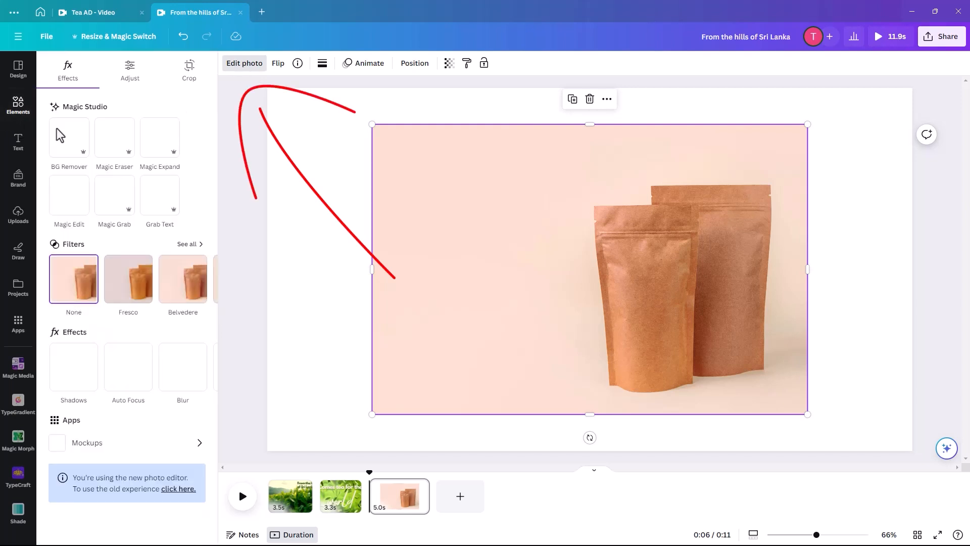
pyautogui.click(71, 139)
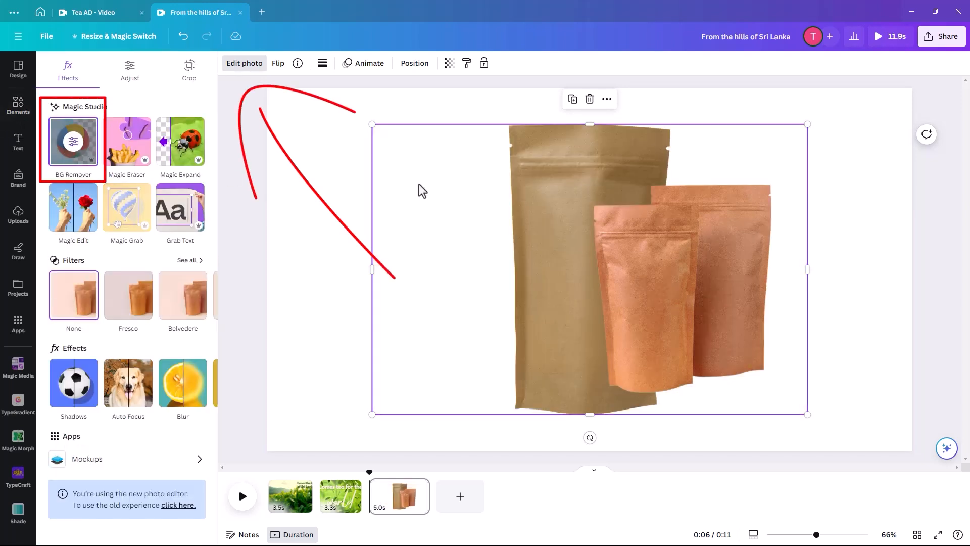
# Crop the empty left side of the two-pouch image and space it apart from the tall brown pouch
pyautogui.moveTo(716, 265); pyautogui.dragTo(784, 262)
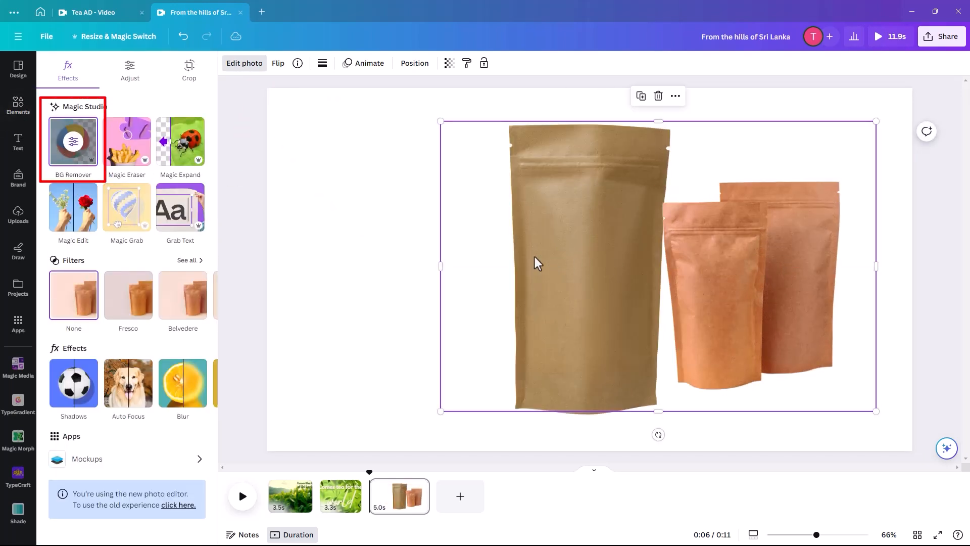
pyautogui.moveTo(447, 263); pyautogui.dragTo(652, 266)
pyautogui.moveTo(564, 267); pyautogui.dragTo(465, 270)
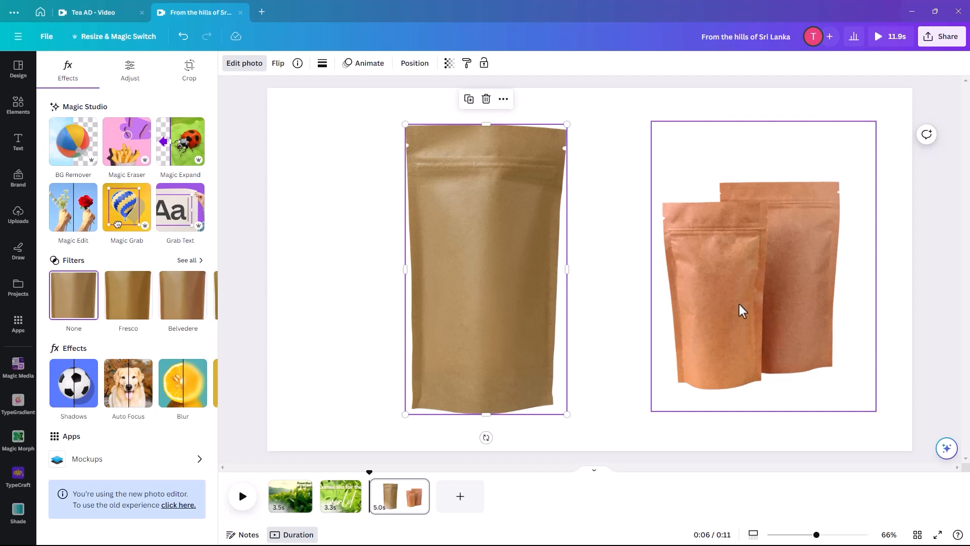
# Delete the two-pouch image and move the tall brown pouch back to the horizontal center of the page
pyautogui.click(711, 297)
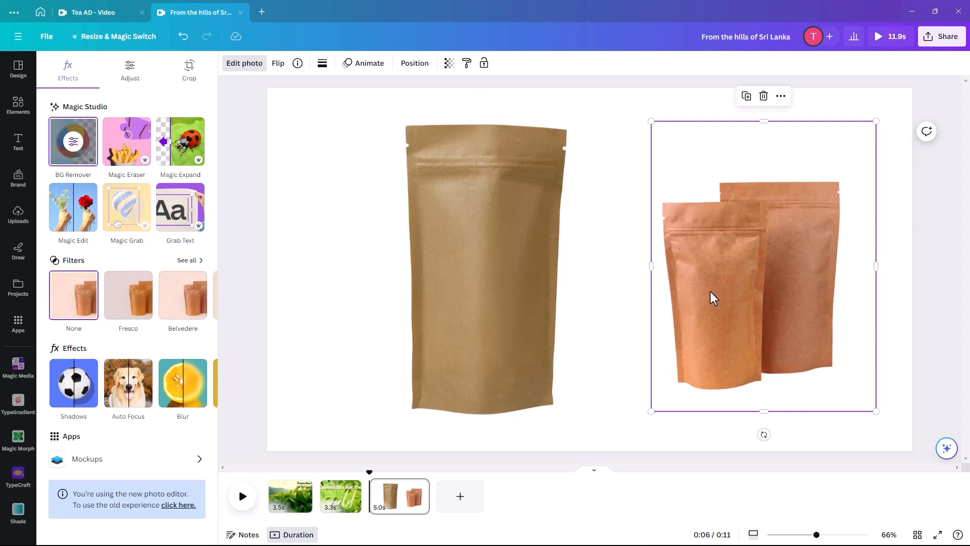
pyautogui.press('Delete')
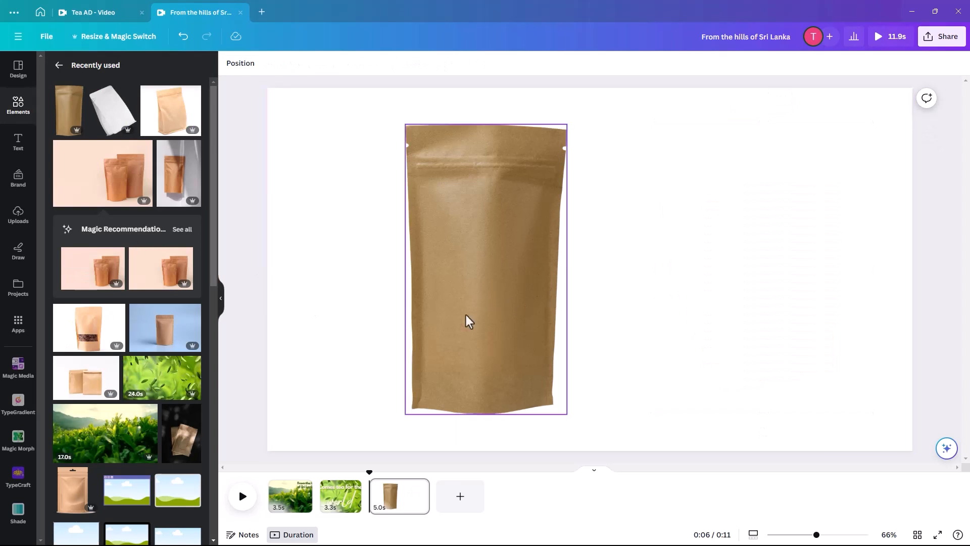
pyautogui.moveTo(528, 314); pyautogui.dragTo(574, 321)
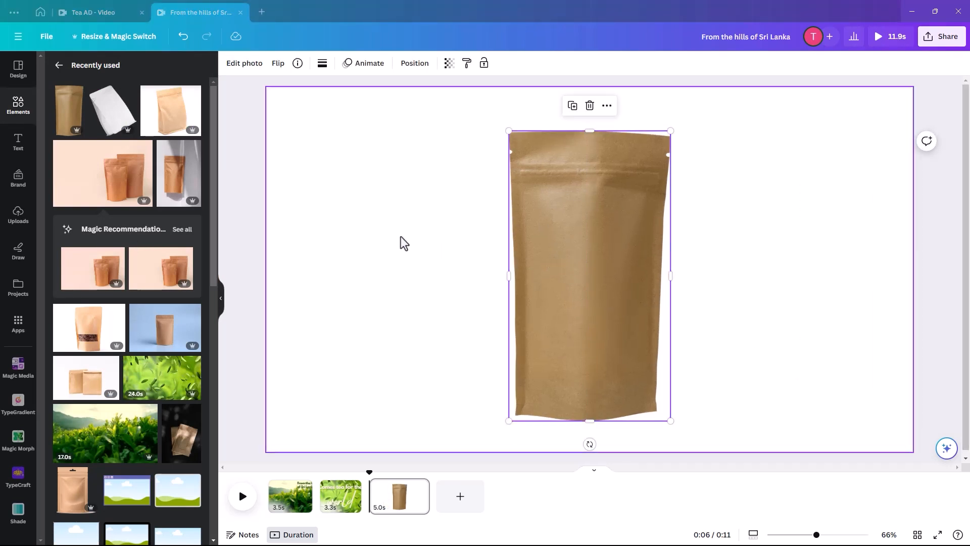
# Add the text "Sri" at font size 104 and place it on the upper left part of the pouch
pyautogui.click(18, 142)
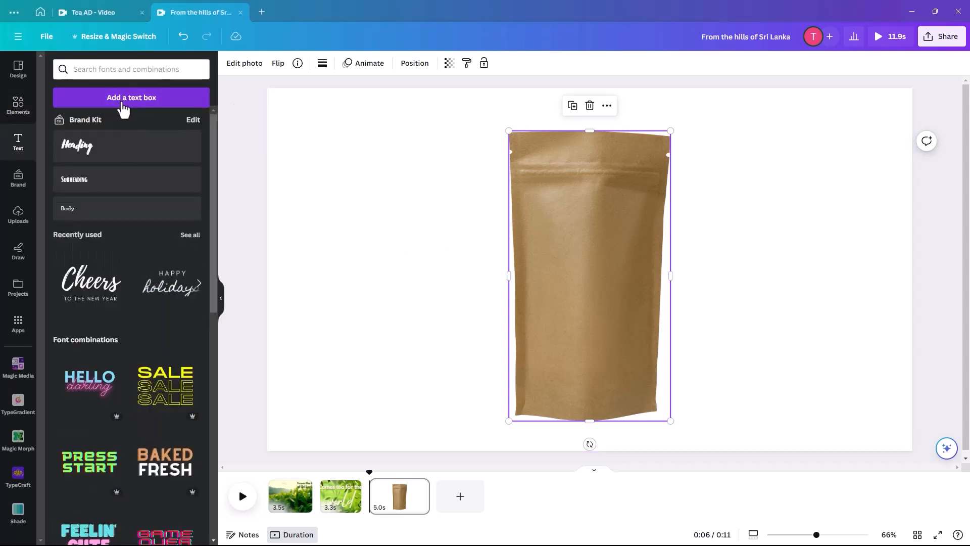
pyautogui.click(128, 101)
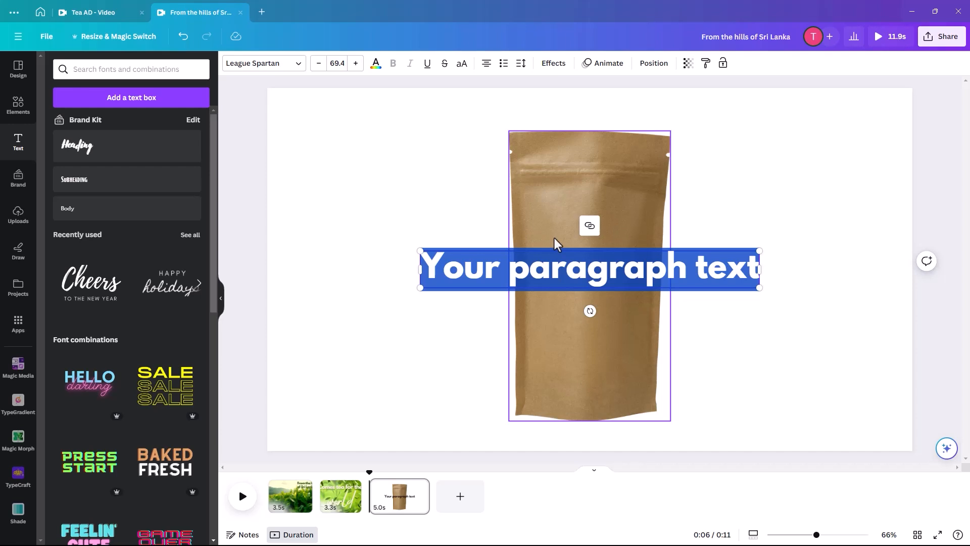
pyautogui.write('Sri')
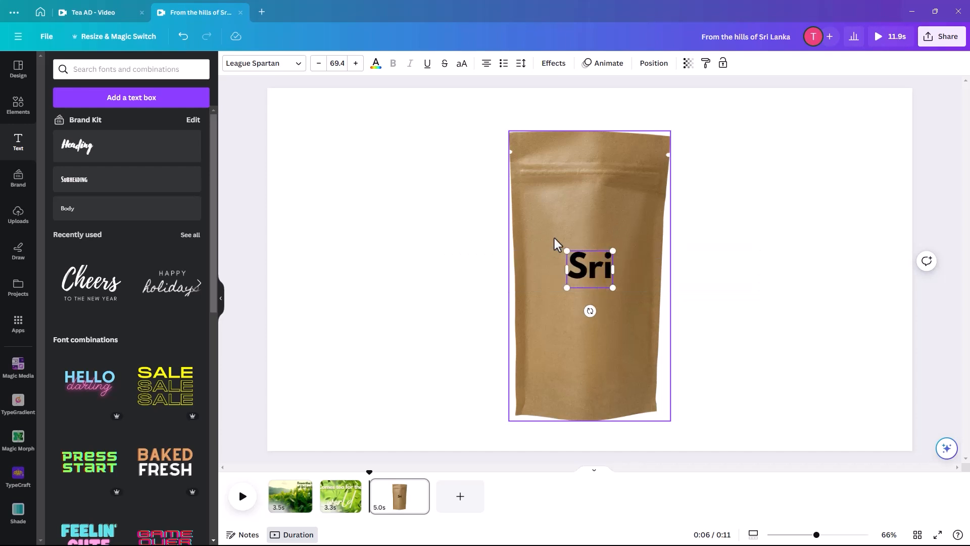
pyautogui.click(692, 287)
pyautogui.moveTo(585, 275); pyautogui.dragTo(561, 256)
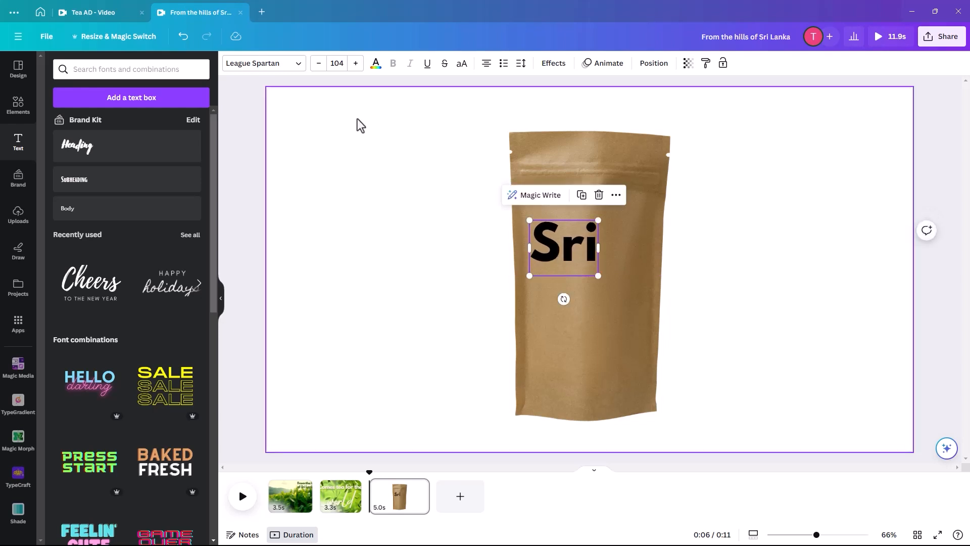
# Color the "Sri" text dark brown #604623, based on a brown from the pouch photo
pyautogui.click(375, 65)
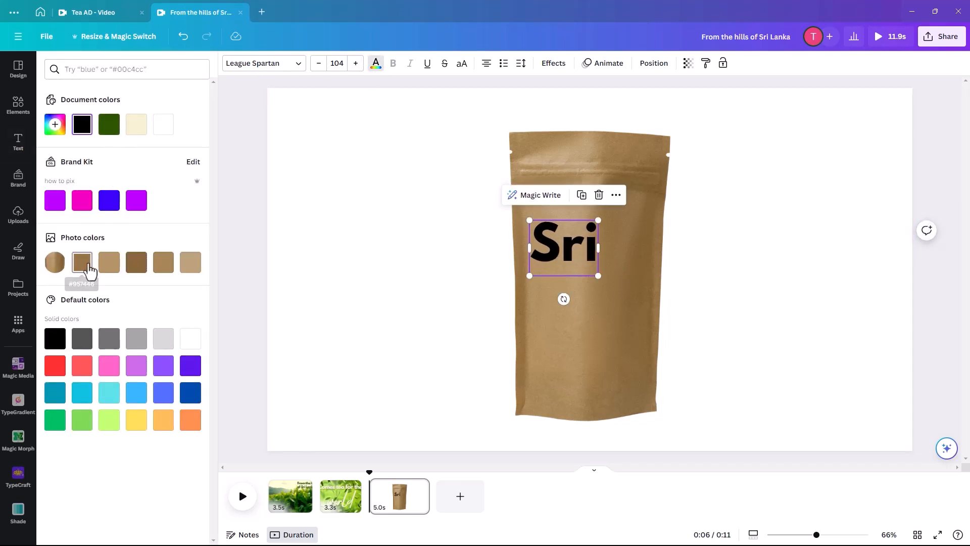
pyautogui.click(135, 263)
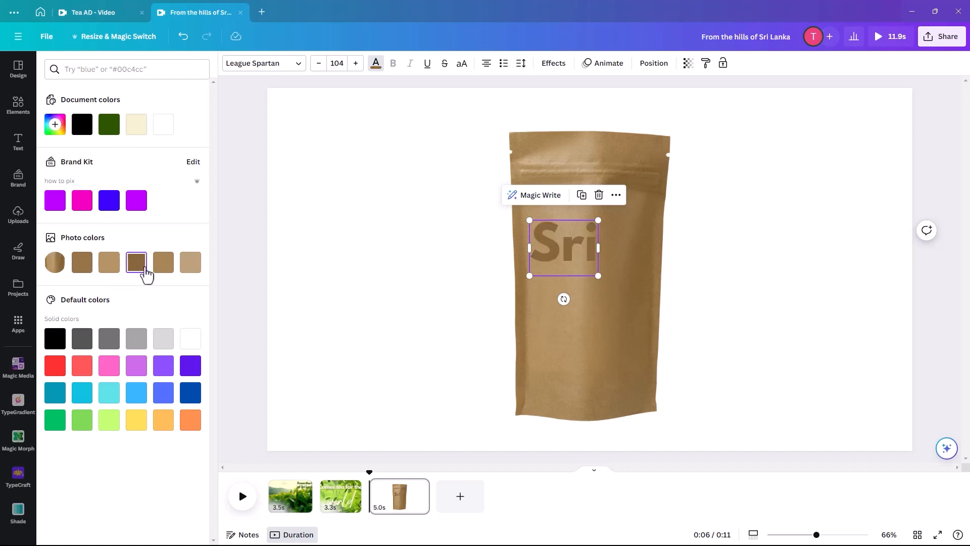
pyautogui.click(55, 125)
pyautogui.moveTo(134, 175); pyautogui.dragTo(142, 185)
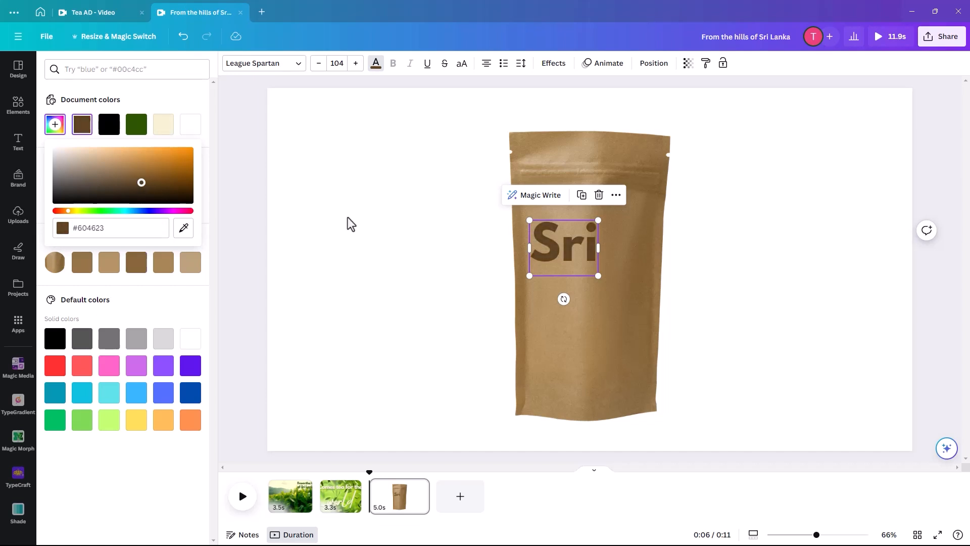
pyautogui.click(369, 226)
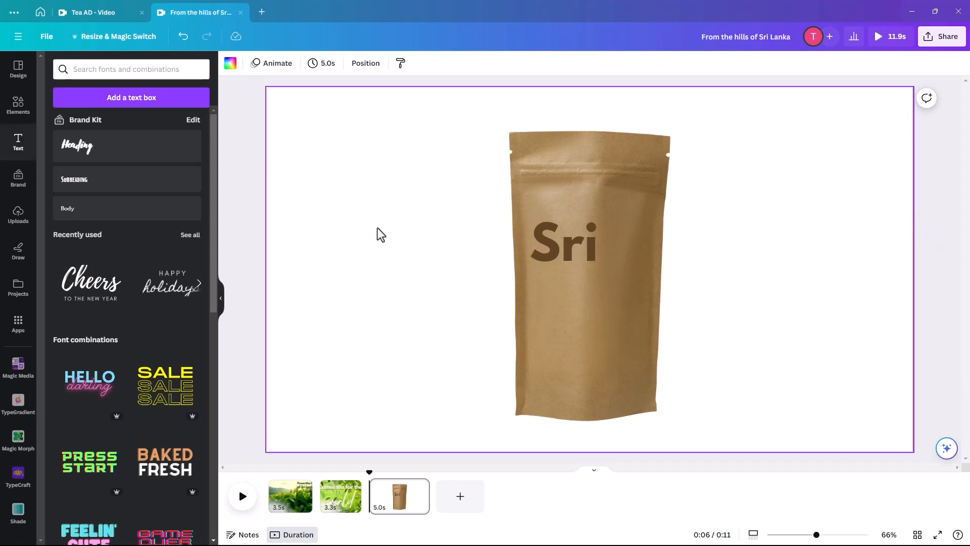
# Search the elements for "t letter" and add the orange cut-out graphic with the yellow capital T
pyautogui.click(14, 106)
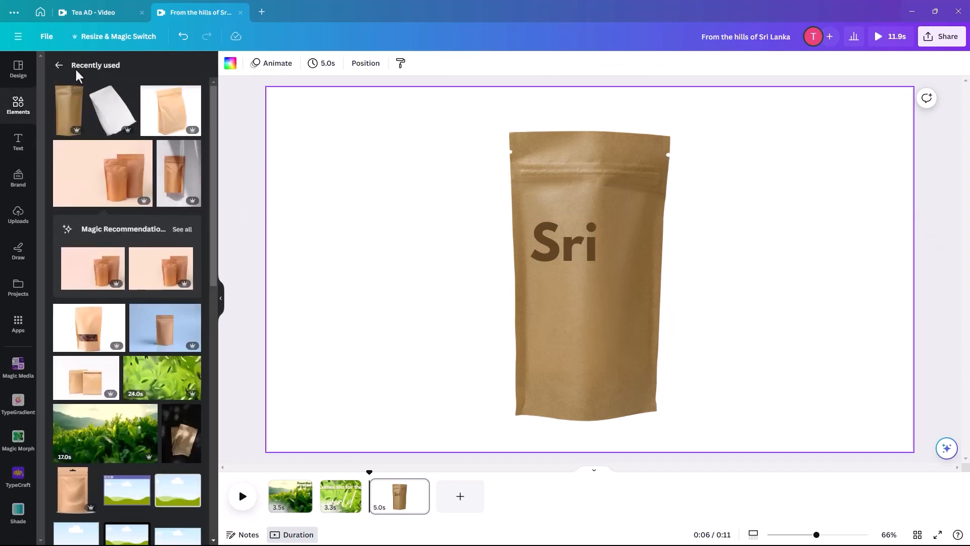
pyautogui.click(58, 67)
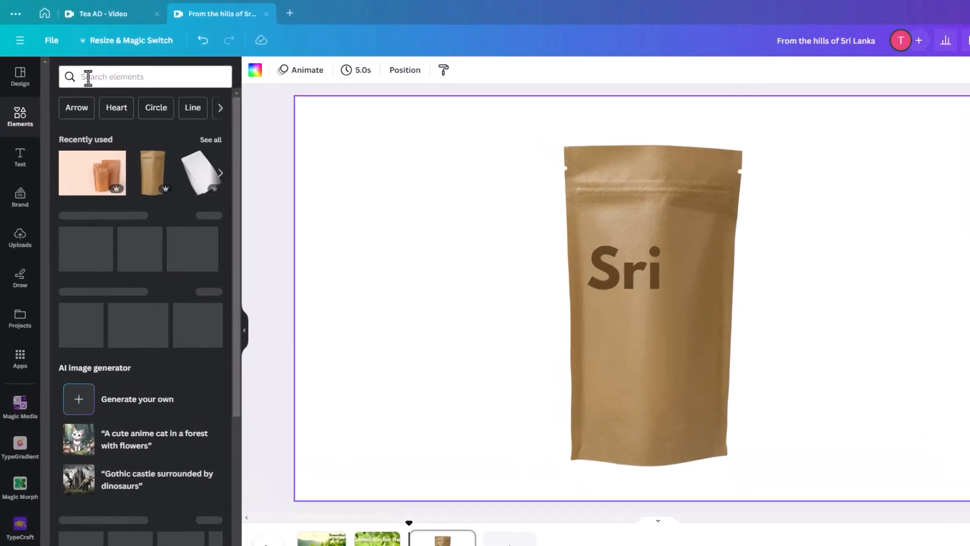
pyautogui.click(79, 69)
pyautogui.write('t')
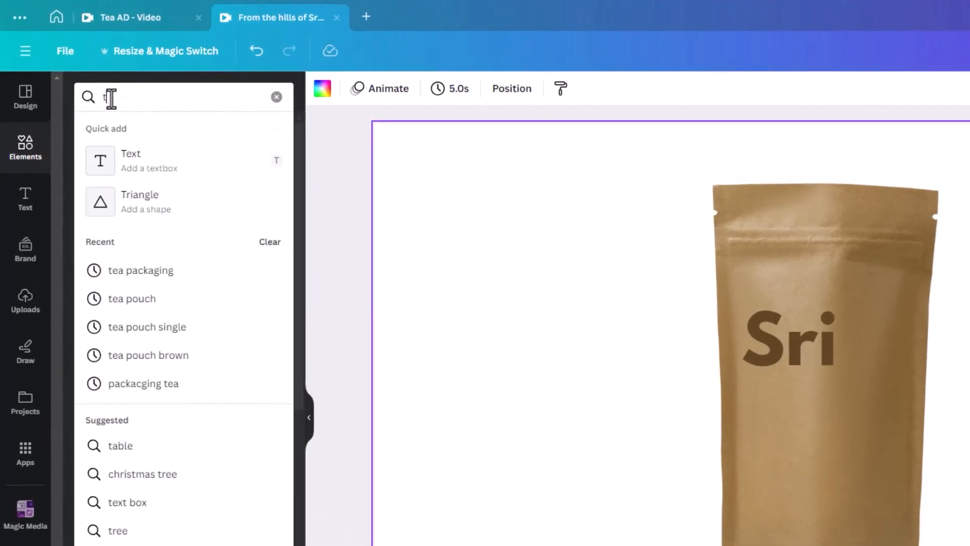
pyautogui.write(' letter')
pyautogui.press('Return')
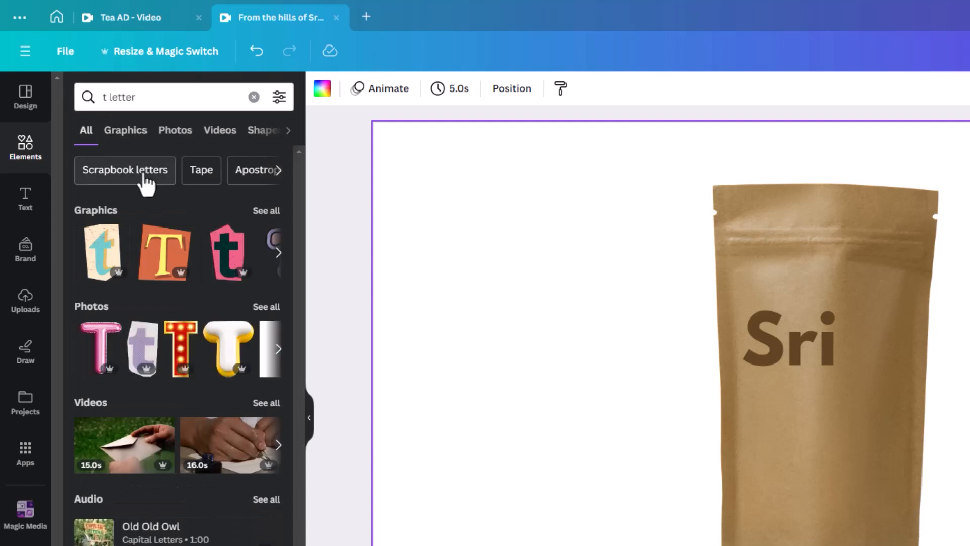
pyautogui.click(159, 262)
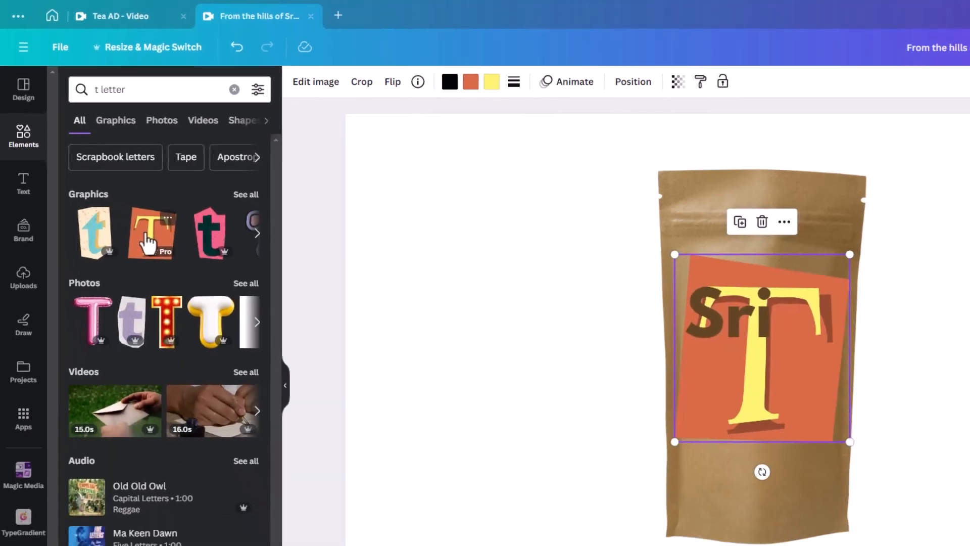
# Shrink the T graphic and place it directly after the "Sri" text on the pouch
pyautogui.moveTo(685, 448); pyautogui.dragTo(692, 441)
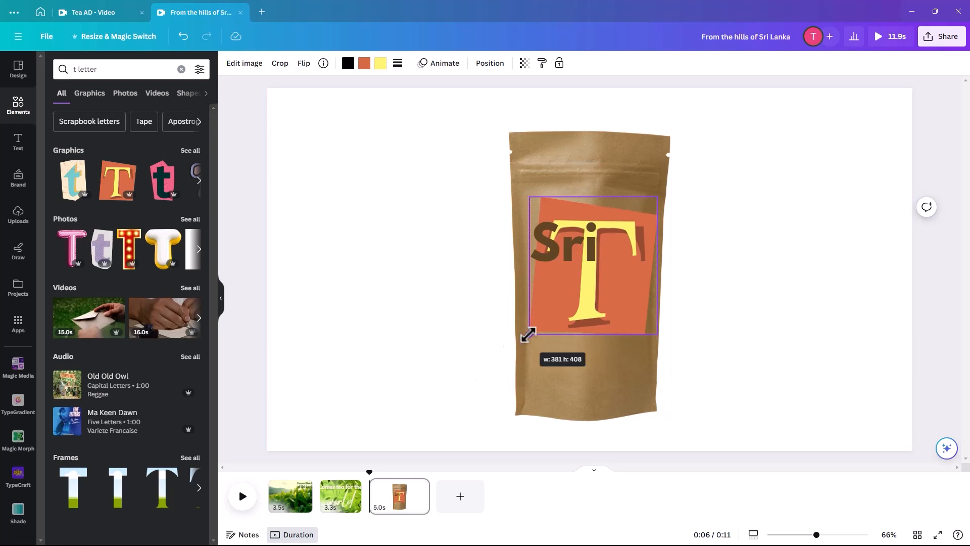
pyautogui.moveTo(528, 334); pyautogui.dragTo(614, 275)
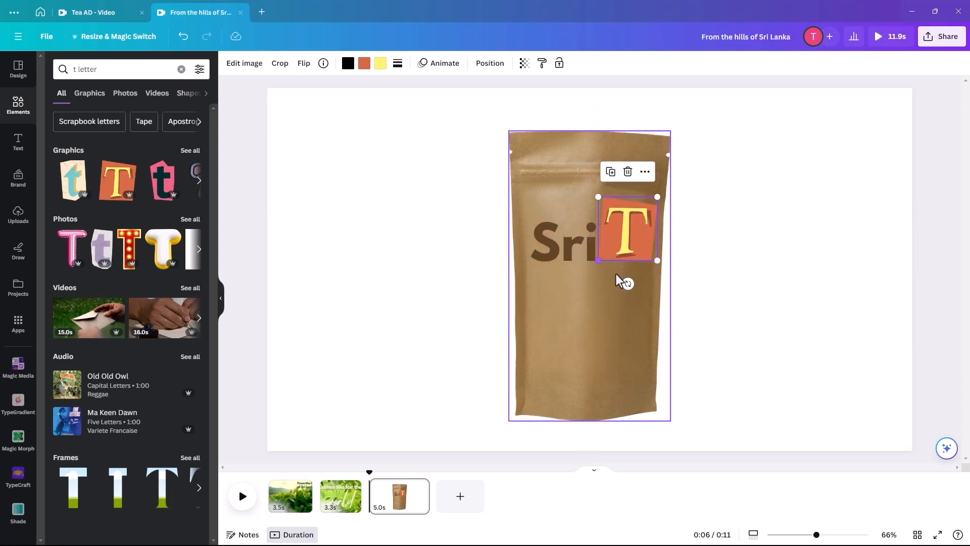
pyautogui.moveTo(629, 242); pyautogui.dragTo(629, 247)
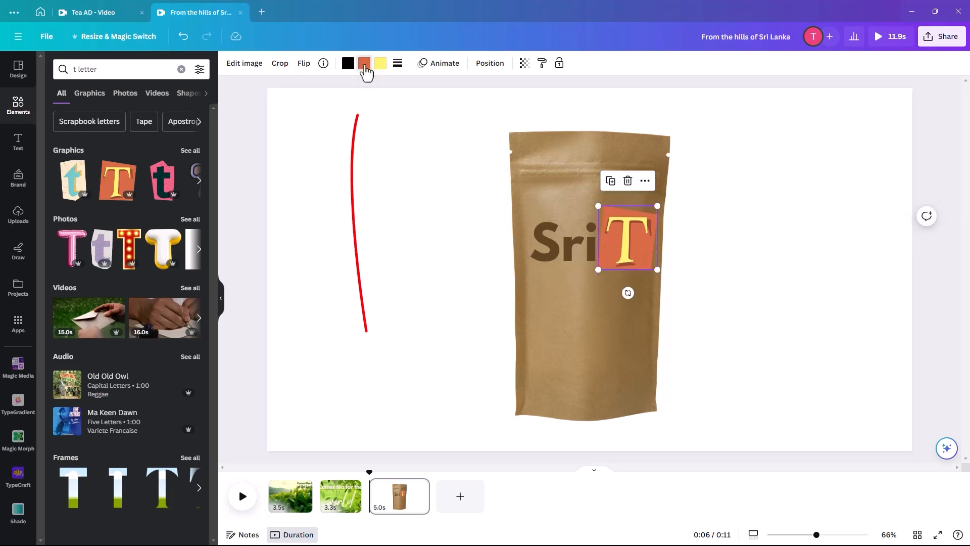
# Recolor the orange background of the T graphic to the lightest tan among the pouch photo's colors
pyautogui.click(365, 63)
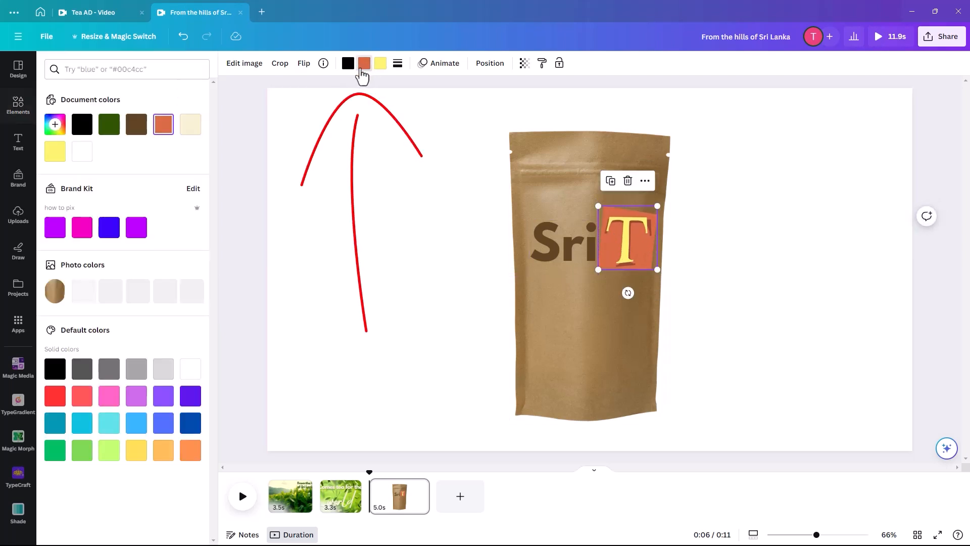
pyautogui.click(140, 137)
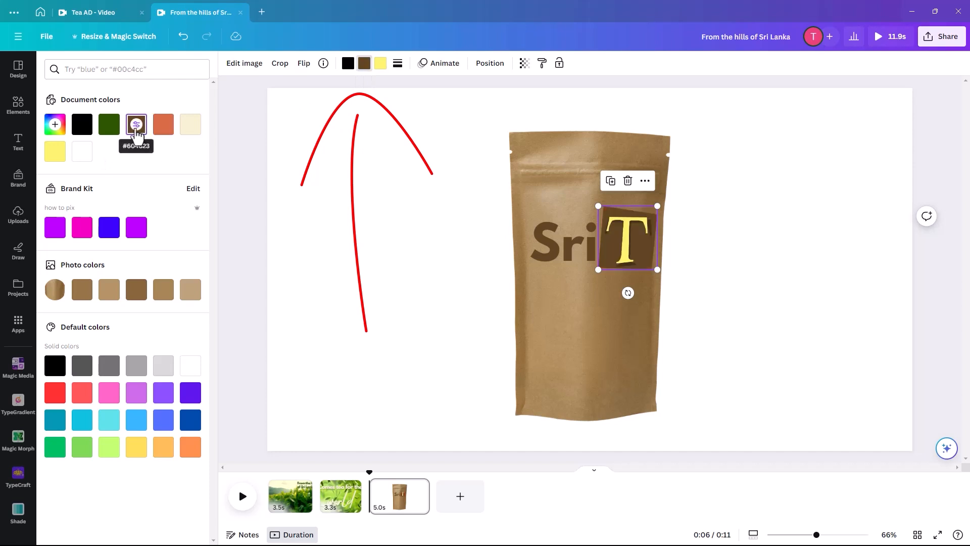
pyautogui.click(164, 291)
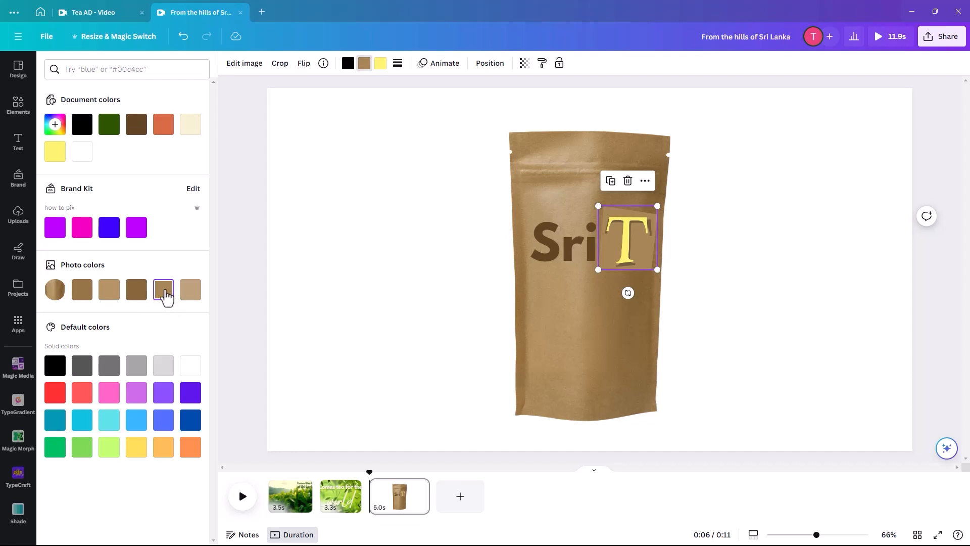
pyautogui.click(136, 291)
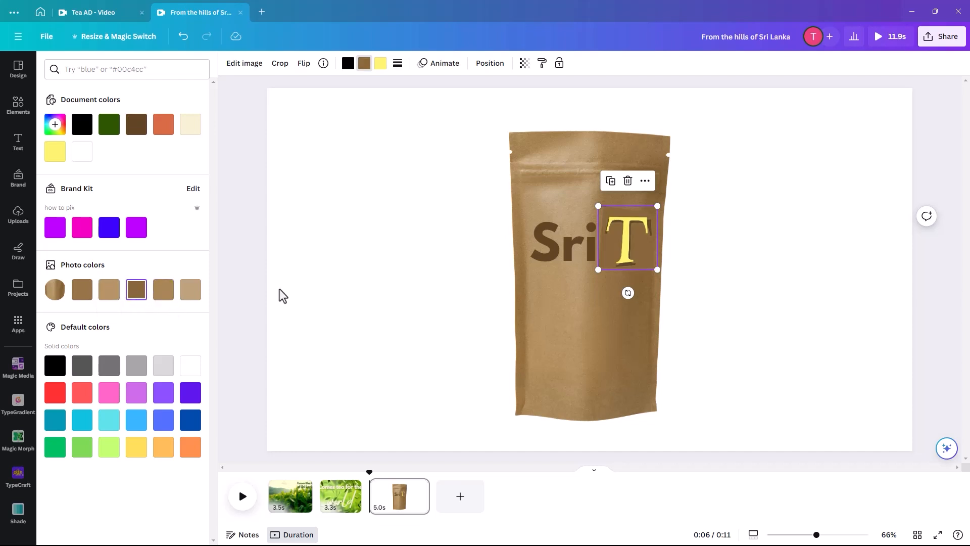
pyautogui.click(165, 293)
pyautogui.click(83, 298)
pyautogui.click(191, 298)
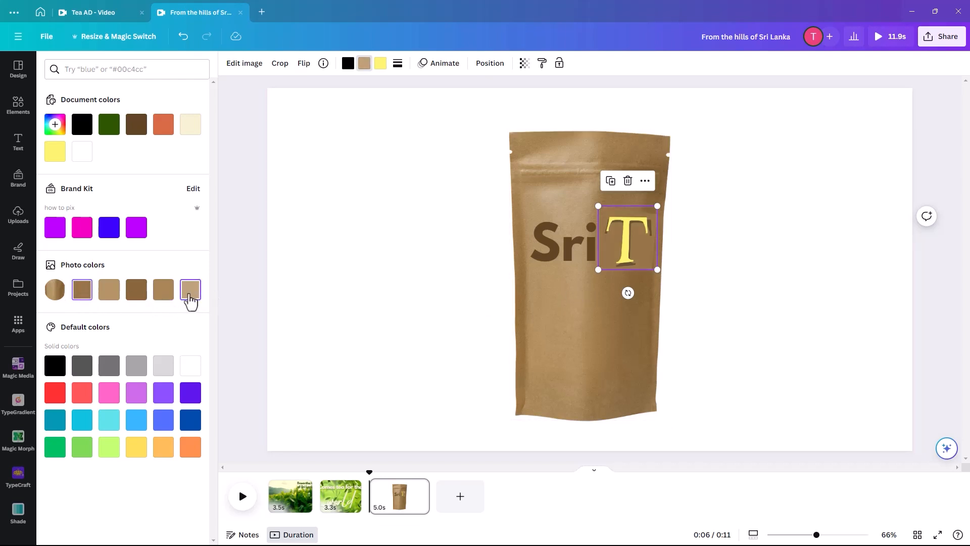
pyautogui.click(811, 282)
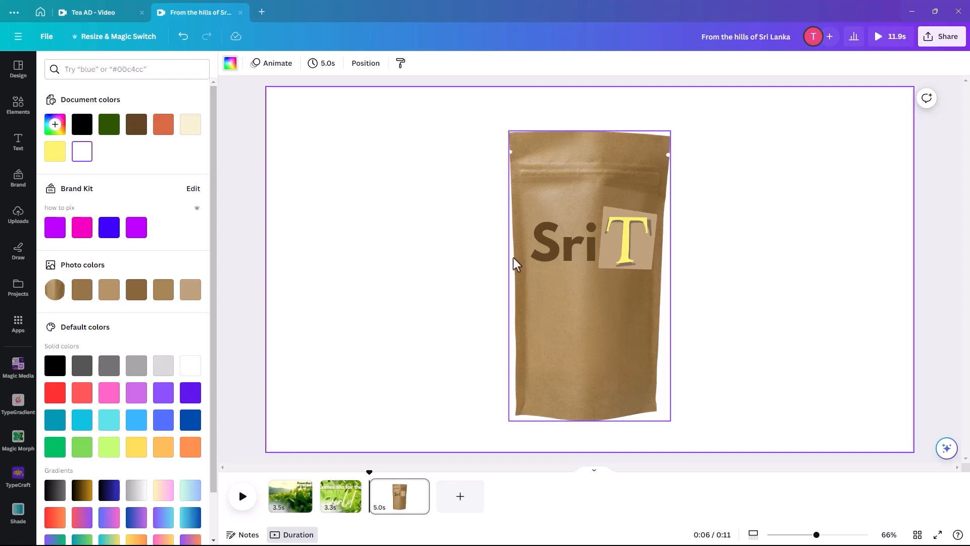
# Search graphics for "pouring tea pot outline" and place the outlined teapot pouring into a cup on the pouch, below the "Sri T" lettering
pyautogui.click(18, 106)
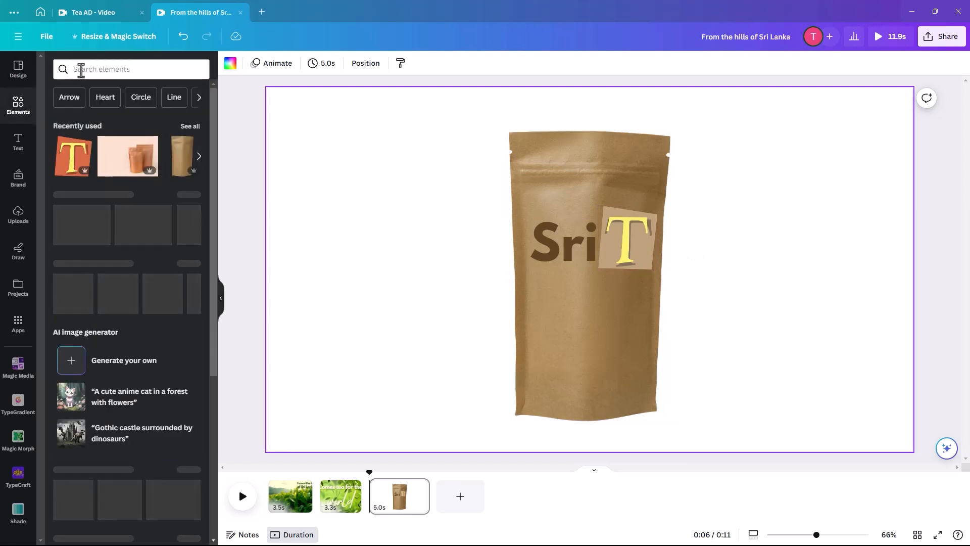
pyautogui.click(81, 70)
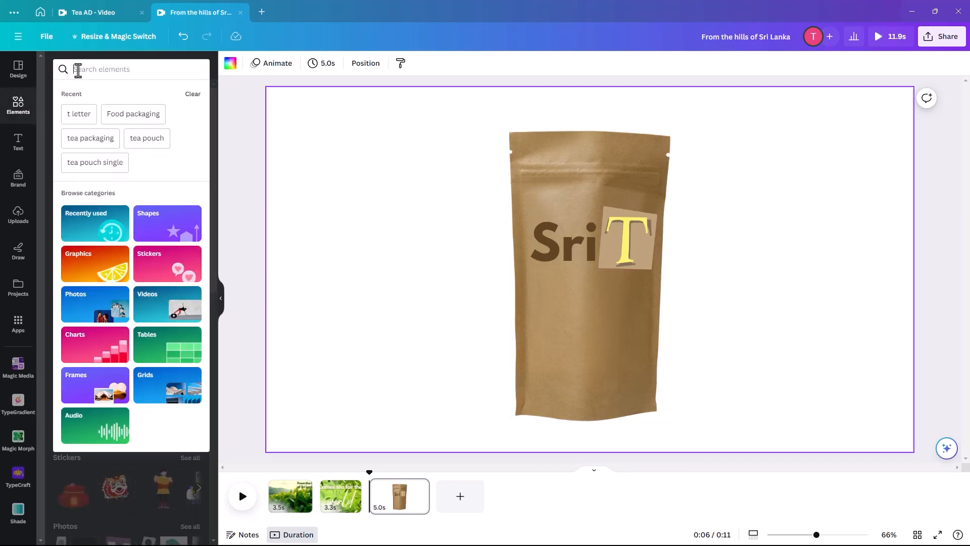
pyautogui.write('pouring')
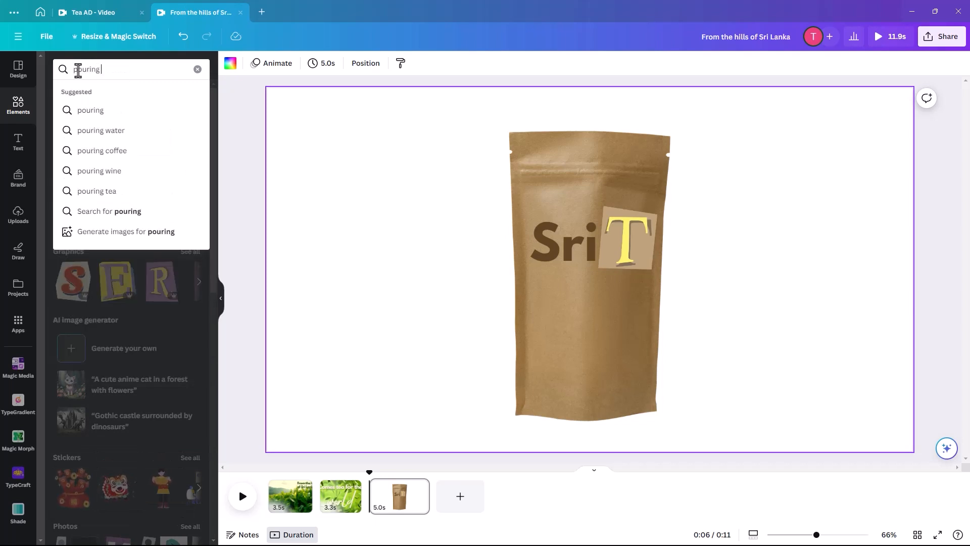
pyautogui.write(' teapot')
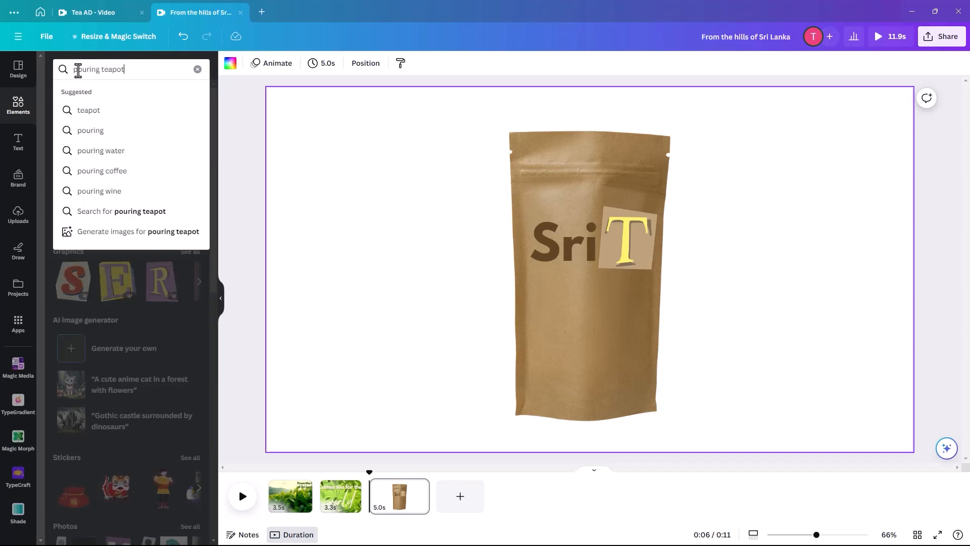
pyautogui.press('Return')
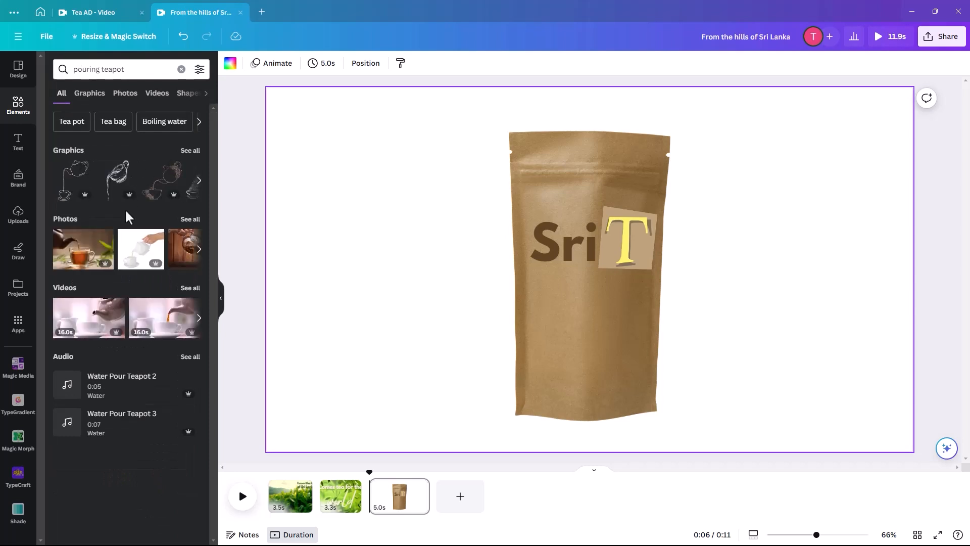
pyautogui.click(190, 151)
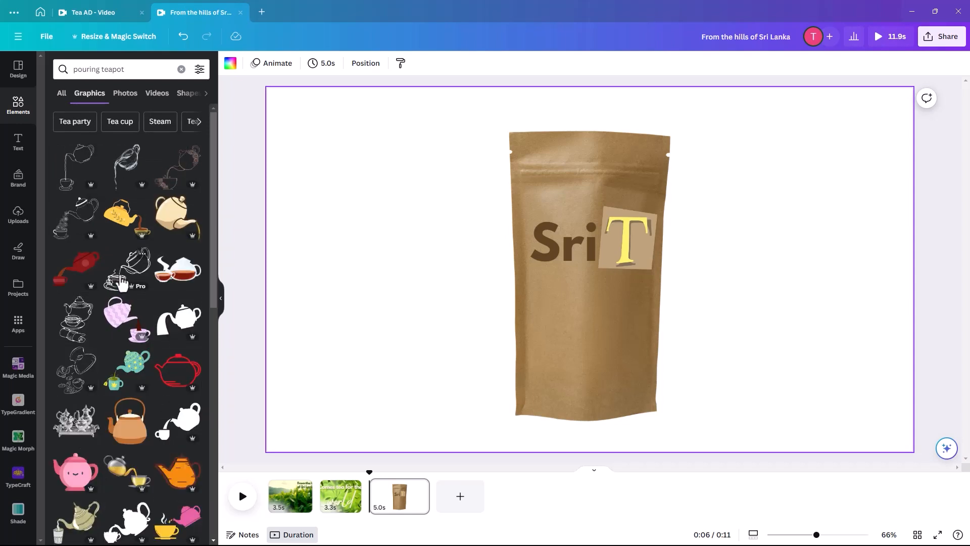
pyautogui.click(121, 273)
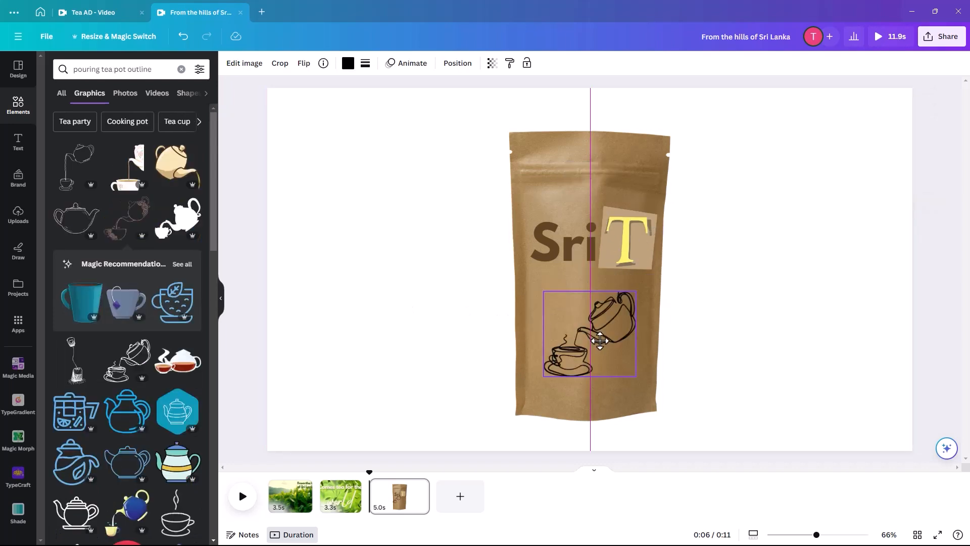
pyautogui.moveTo(595, 334); pyautogui.dragTo(581, 321)
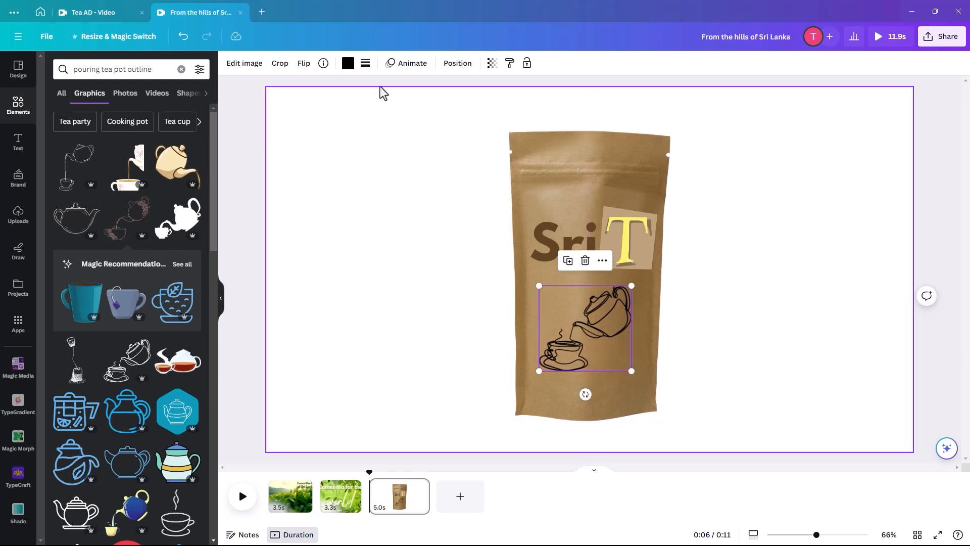
# Color the teapot drawing dark brown #604623 and center it horizontally on the pouch
pyautogui.click(349, 65)
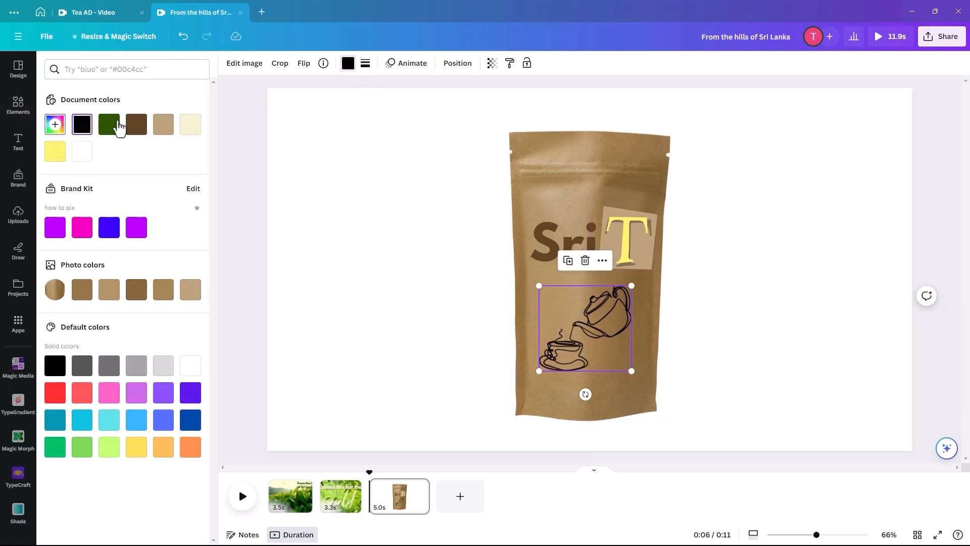
pyautogui.click(135, 132)
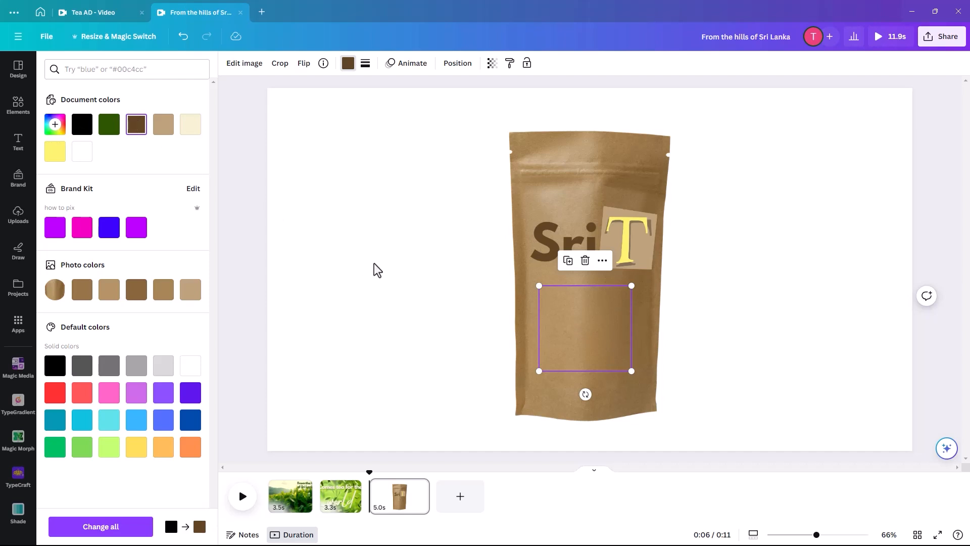
pyautogui.click(420, 270)
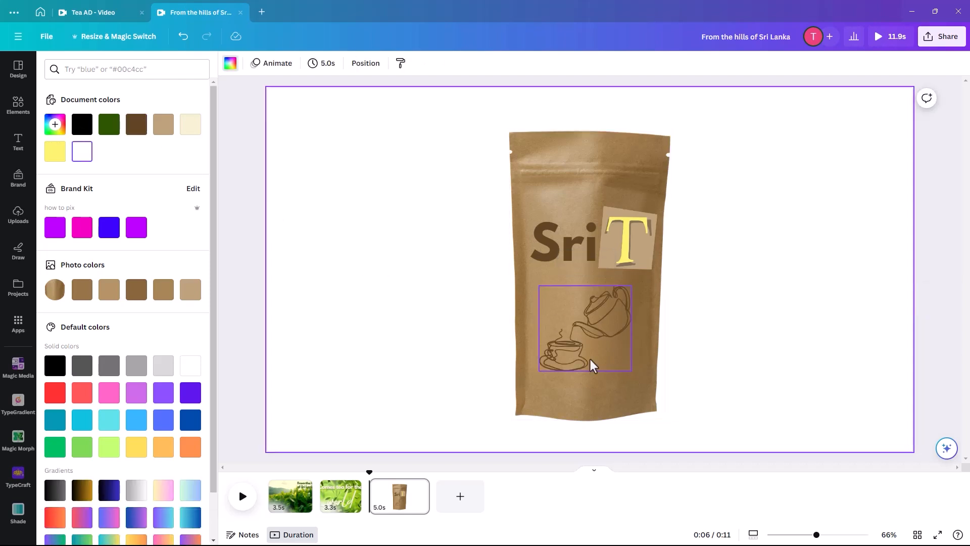
pyautogui.moveTo(583, 354); pyautogui.dragTo(586, 357)
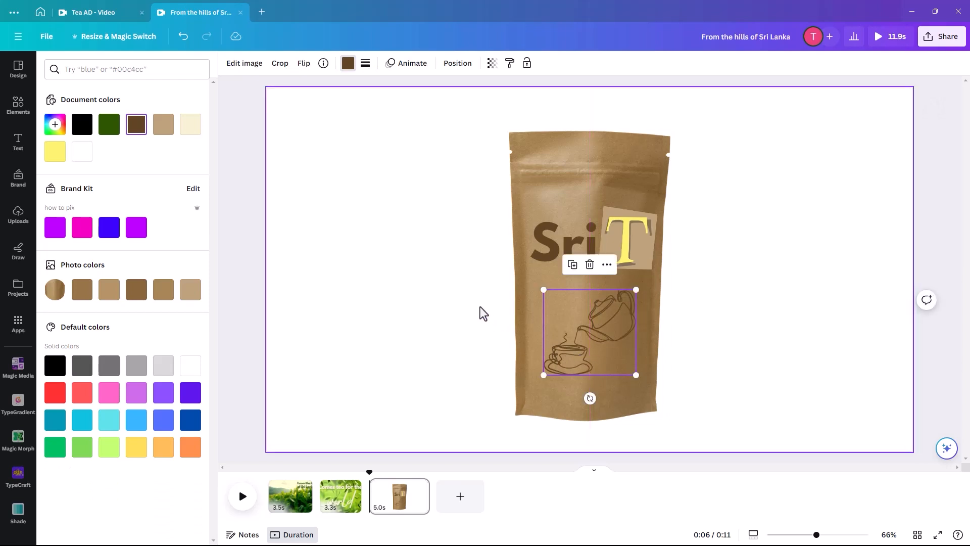
pyautogui.click(455, 298)
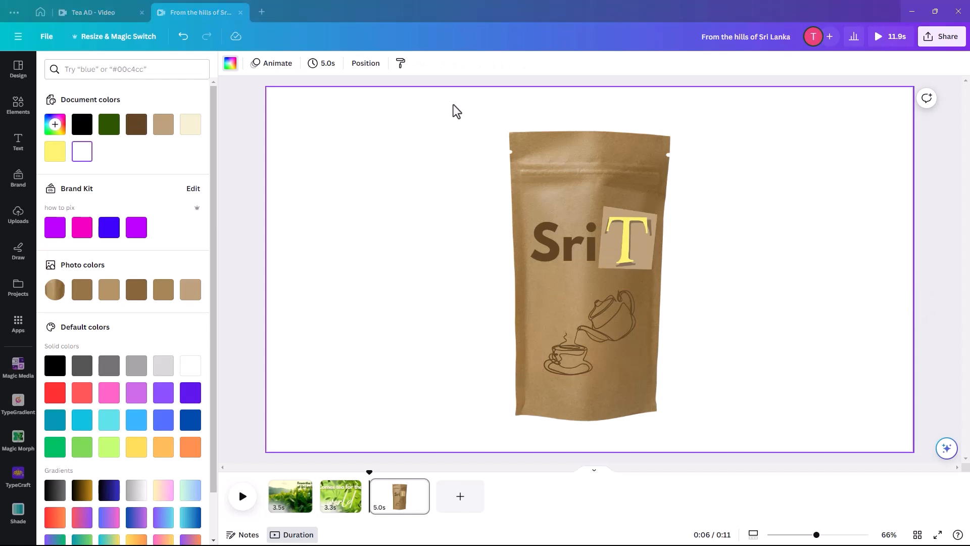
# Group the pouch with its lettering and teapot drawing, and move the group slightly down the page
pyautogui.moveTo(474, 111); pyautogui.dragTo(690, 435)
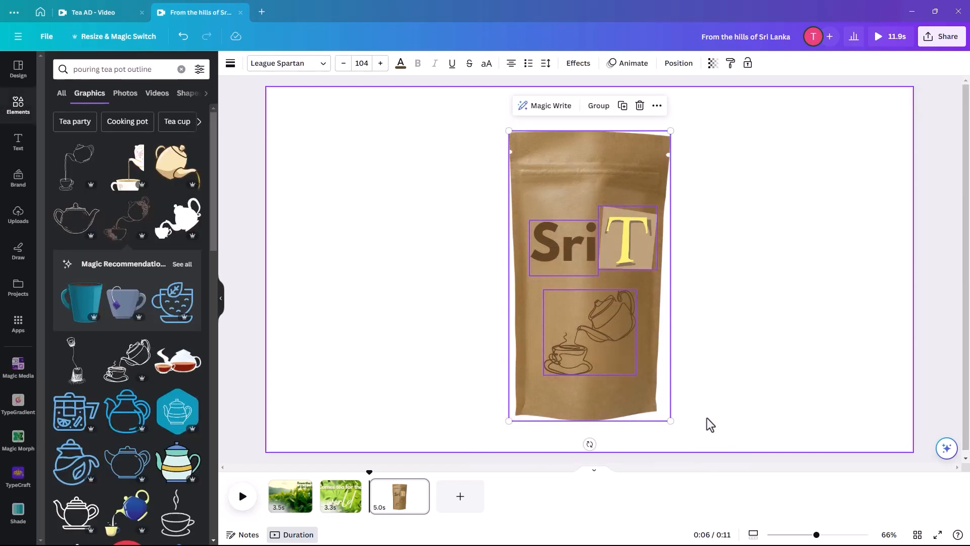
pyautogui.click(599, 107)
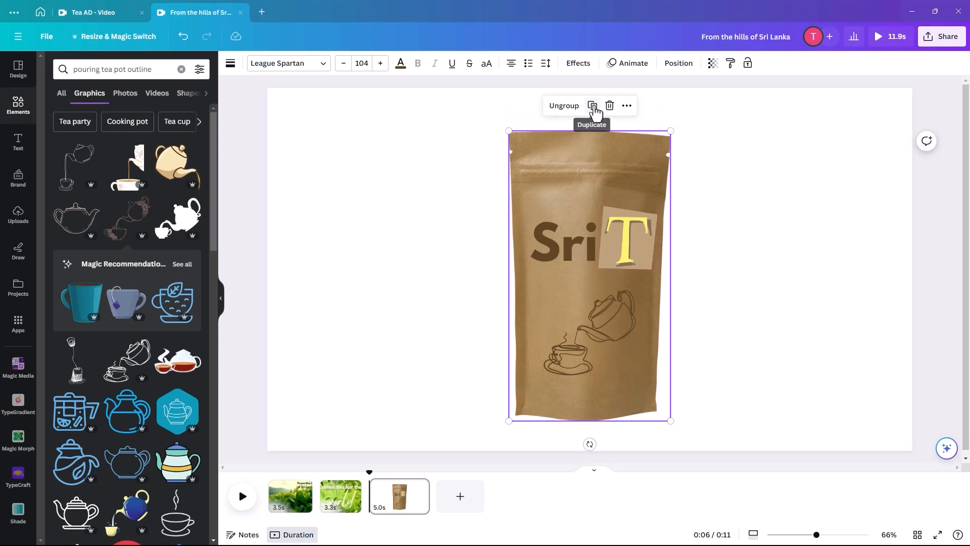
pyautogui.moveTo(539, 311)
pyautogui.mouseDown()
pyautogui.moveTo(617, 329)
pyautogui.moveTo(481, 313)
pyautogui.moveTo(551, 308)
pyautogui.moveTo(540, 313)
pyautogui.mouseUp()
pyautogui.click(349, 305)
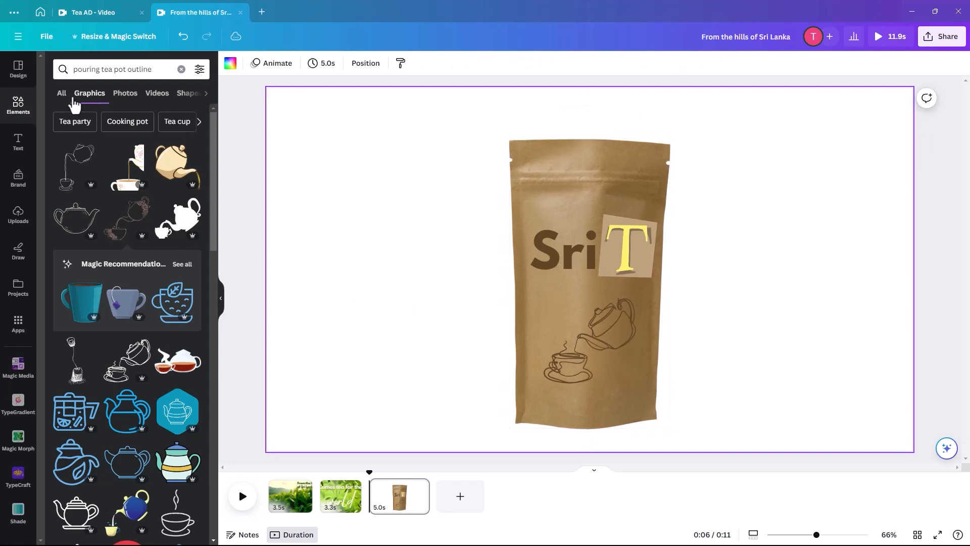
# Search the photos for "tea leaves" and add the cutout of flying green leaves to the pouch page
pyautogui.click(14, 115)
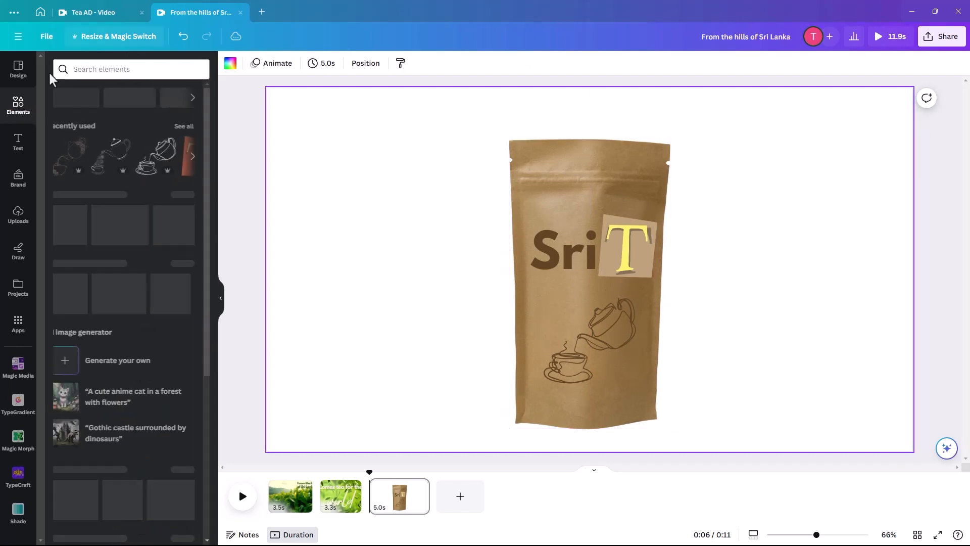
pyautogui.click(90, 69)
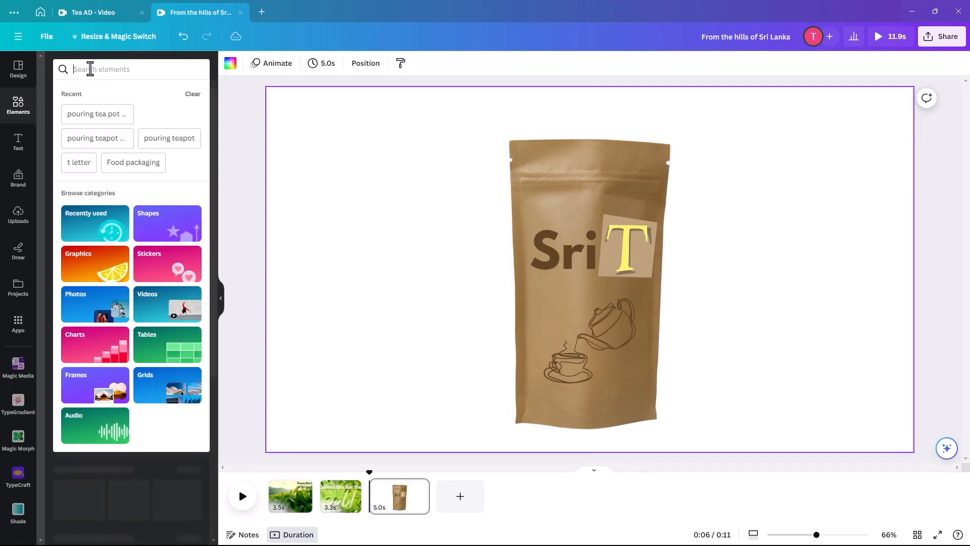
pyautogui.write('tea l')
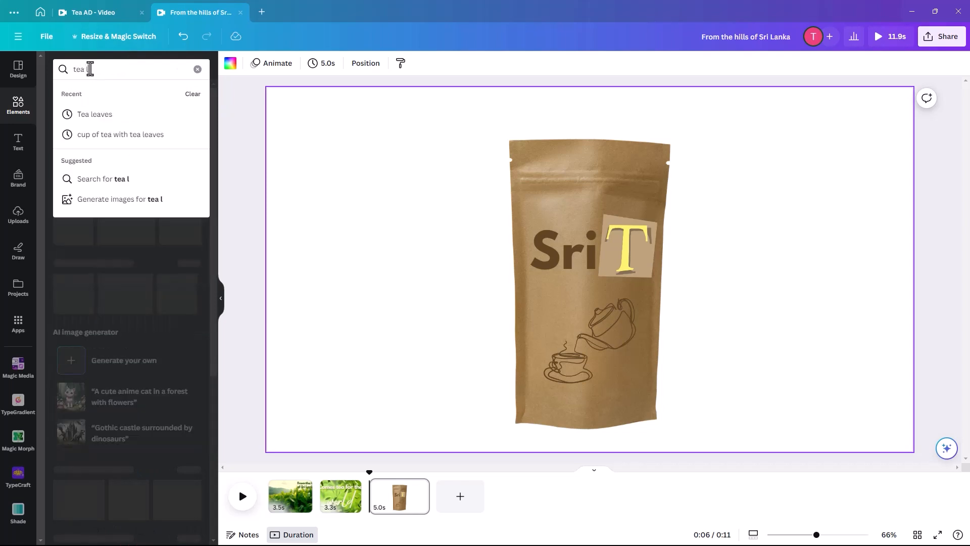
pyautogui.write('eaves')
pyautogui.press('Return')
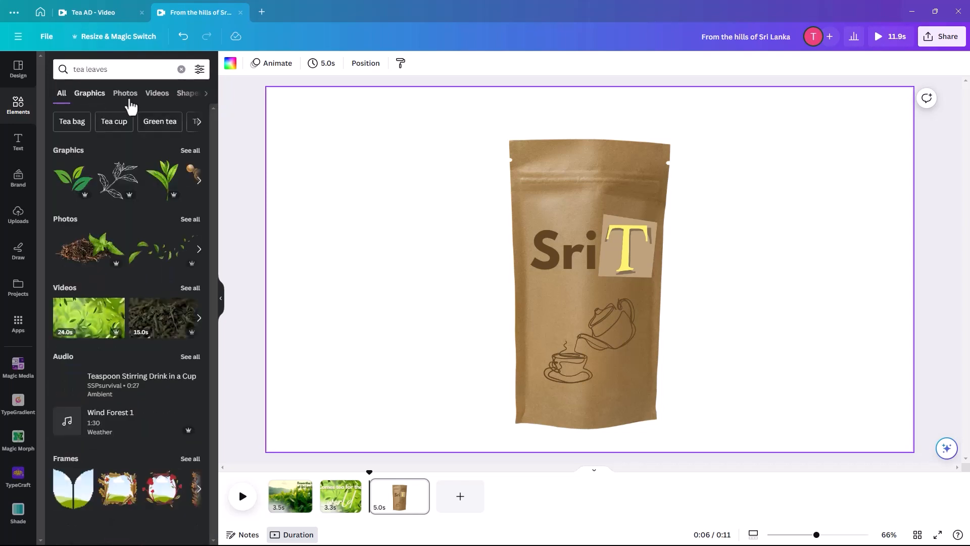
pyautogui.click(125, 95)
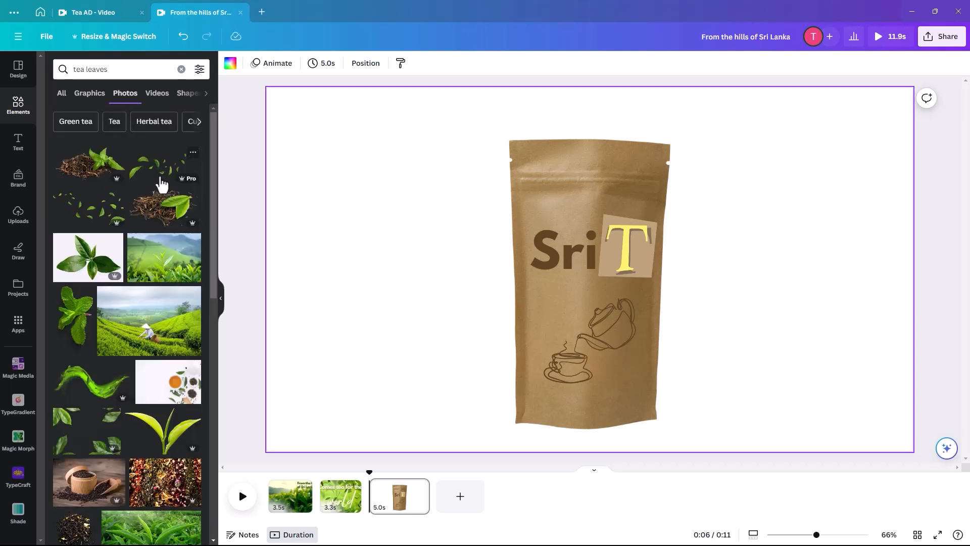
pyautogui.click(156, 177)
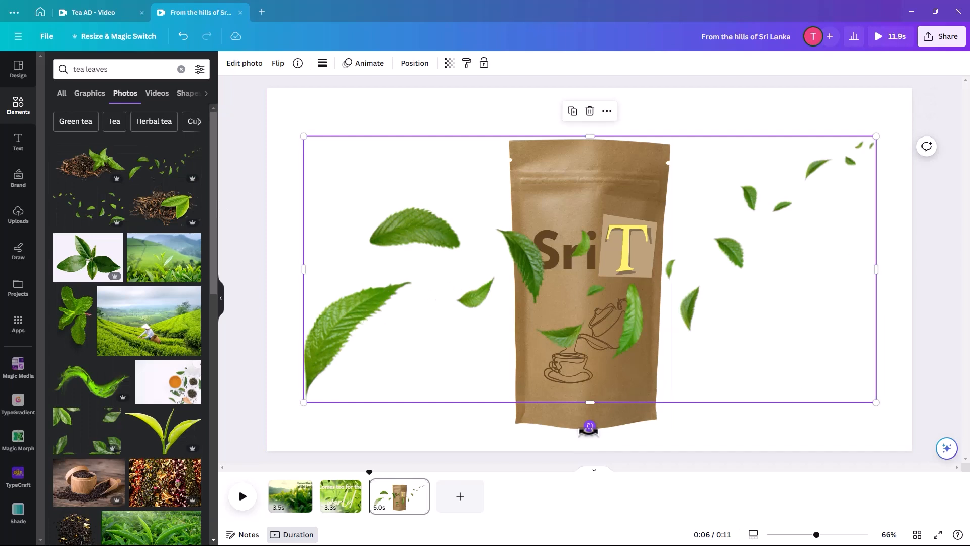
# Rotate the leaves photo to about -25.8°, move it to the page's upper left, and spread two duplicates diagonally toward the lower right
pyautogui.moveTo(591, 427); pyautogui.dragTo(652, 399)
pyautogui.moveTo(393, 384); pyautogui.dragTo(312, 248)
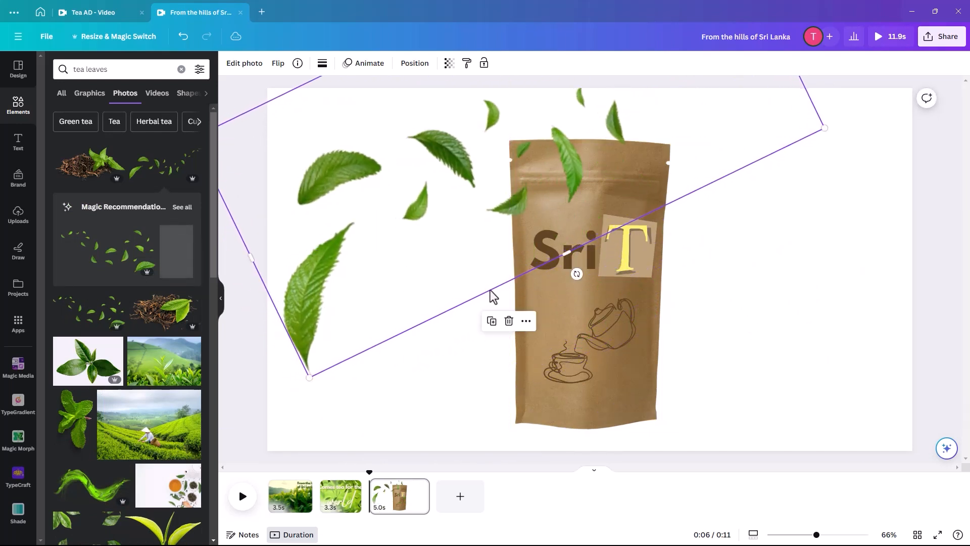
pyautogui.click(491, 321)
pyautogui.moveTo(442, 268); pyautogui.dragTo(570, 352)
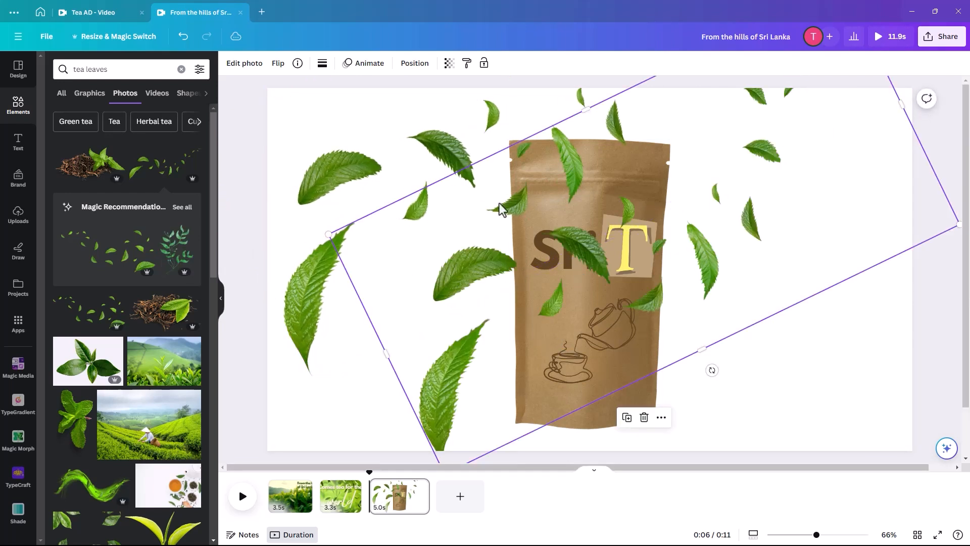
pyautogui.click(627, 417)
pyautogui.moveTo(721, 344); pyautogui.dragTo(681, 364)
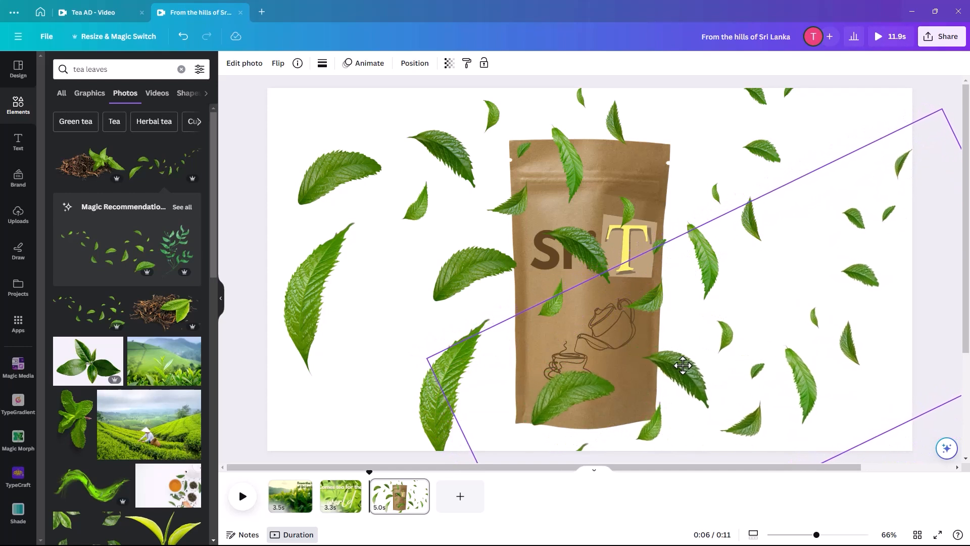
# Bring the pouch group to the front of the layer order, above all three leaf photos
pyautogui.click(413, 66)
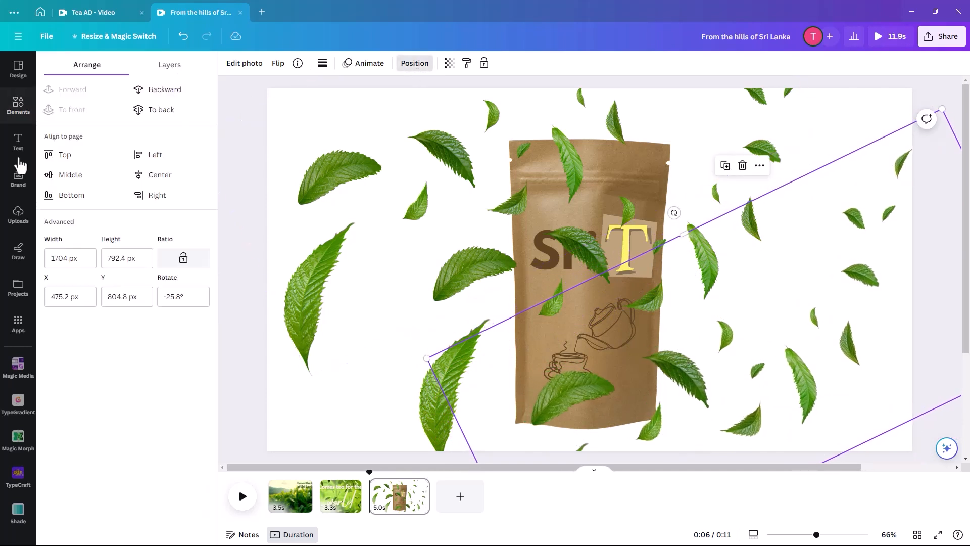
pyautogui.click(168, 67)
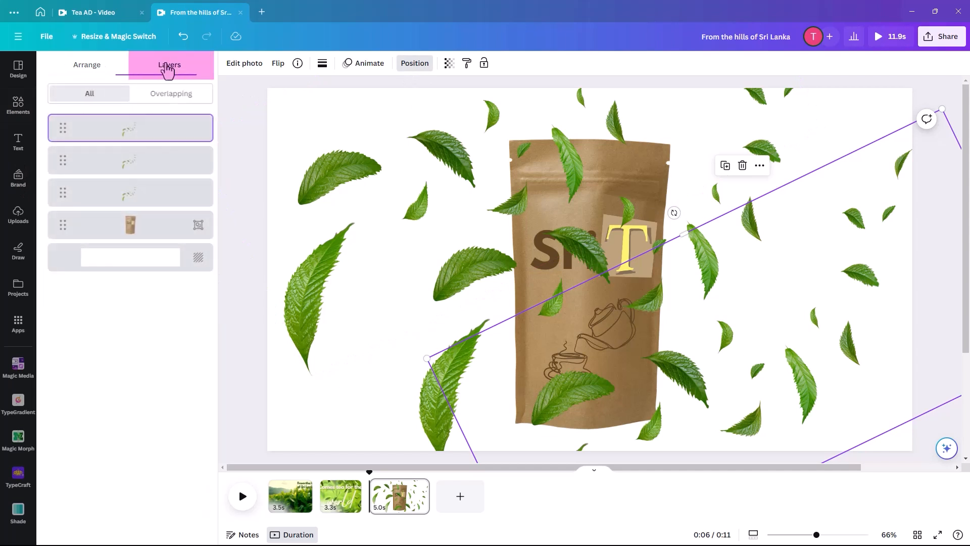
pyautogui.moveTo(140, 237); pyautogui.dragTo(142, 120)
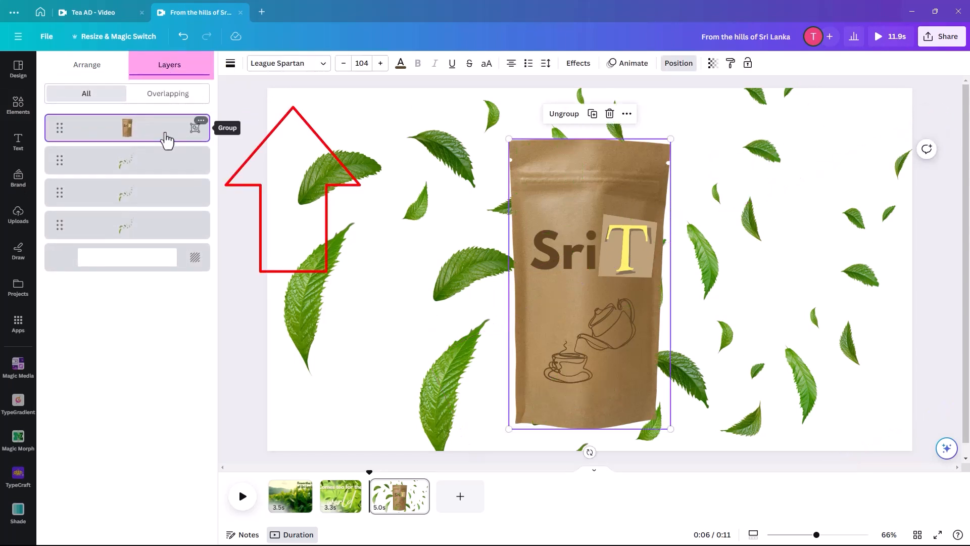
# Shift the leaf photos slightly and give all three a slower rightward Wipe animation on enter
pyautogui.click(332, 153)
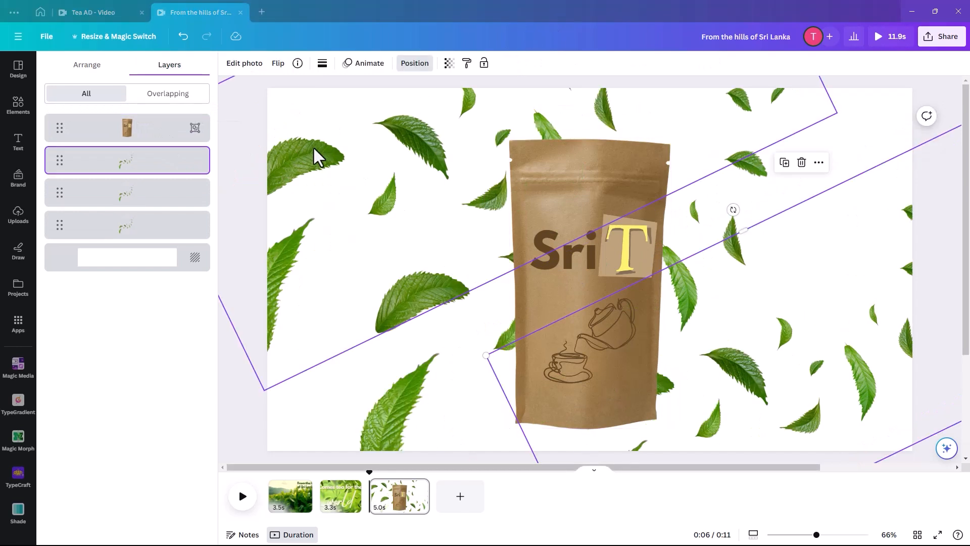
pyautogui.keyDown('shift'); pyautogui.click(402, 400); pyautogui.keyUp('shift')
pyautogui.keyDown('shift'); pyautogui.click(308, 196); pyautogui.keyUp('shift')
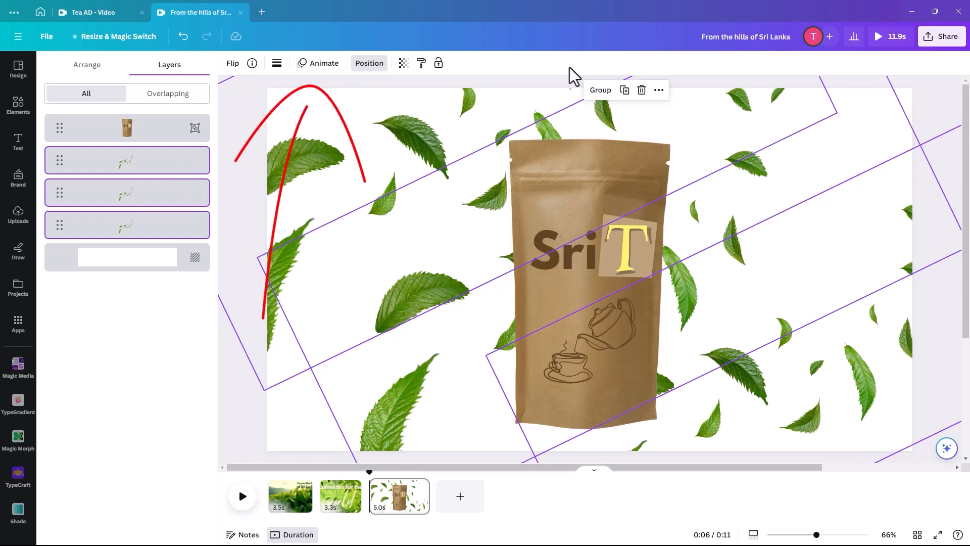
pyautogui.click(308, 71)
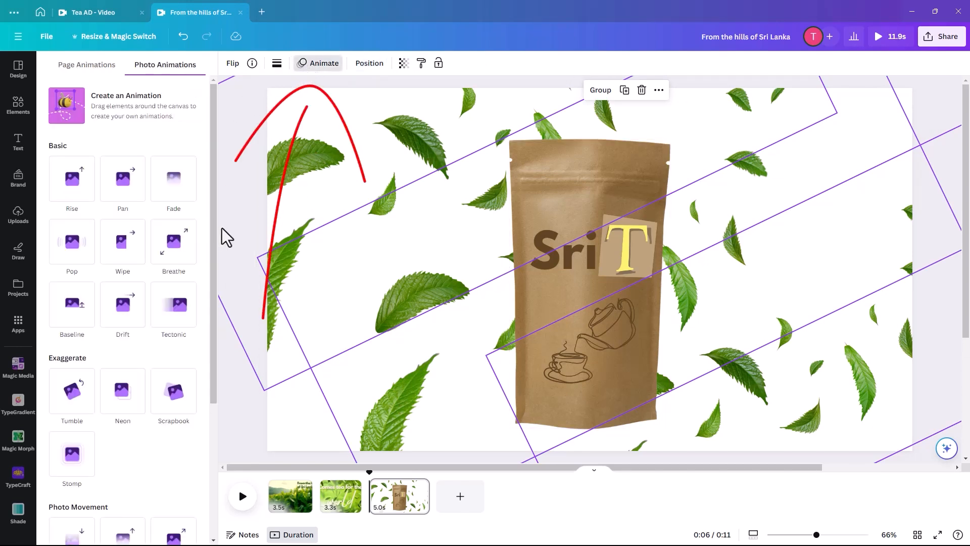
pyautogui.click(122, 252)
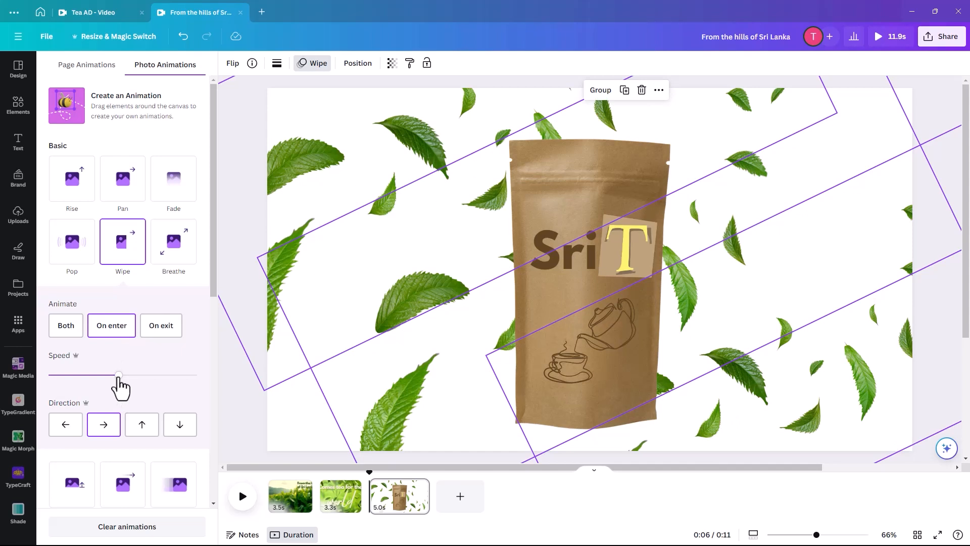
pyautogui.moveTo(114, 375); pyautogui.dragTo(73, 376)
# Shorten the pouch page to 3.5 seconds and play it back to check the leaf animation
pyautogui.click(397, 510)
pyautogui.moveTo(427, 496); pyautogui.dragTo(367, 470)
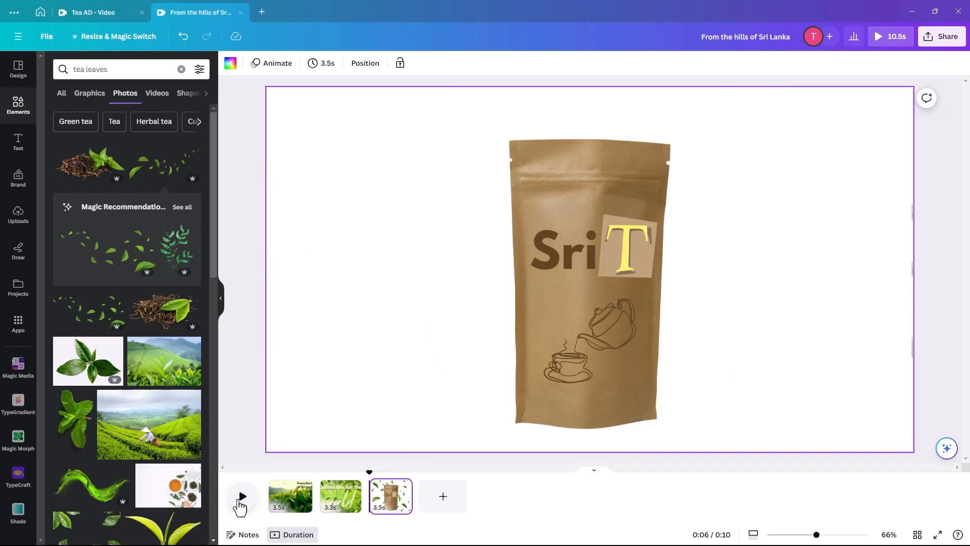
pyautogui.click(242, 500)
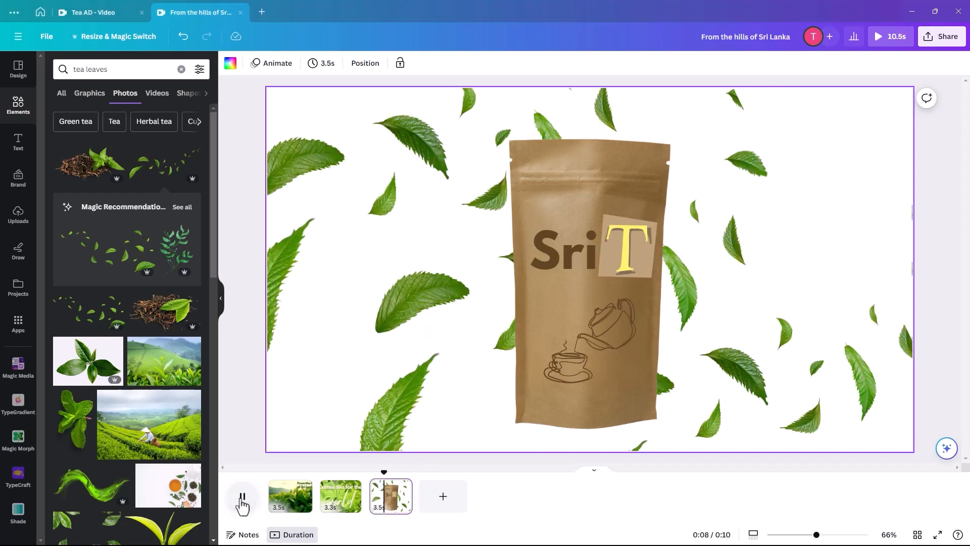
pyautogui.moveTo(396, 469); pyautogui.dragTo(404, 468)
# Reposition and rotate the leaf photos to fill the gaps right of the pouch, and crop the large leaves off one photo's left end
pyautogui.click(822, 228)
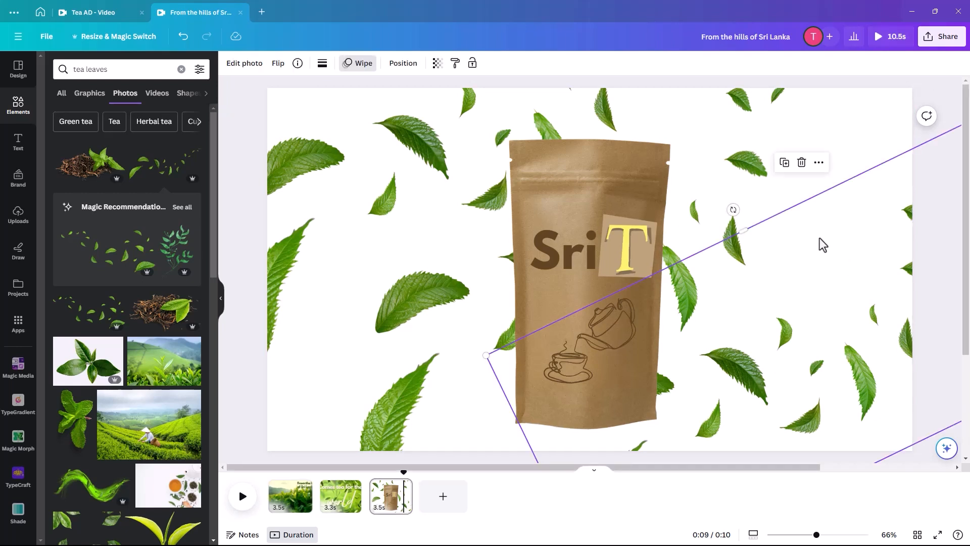
pyautogui.moveTo(854, 320); pyautogui.dragTo(748, 334)
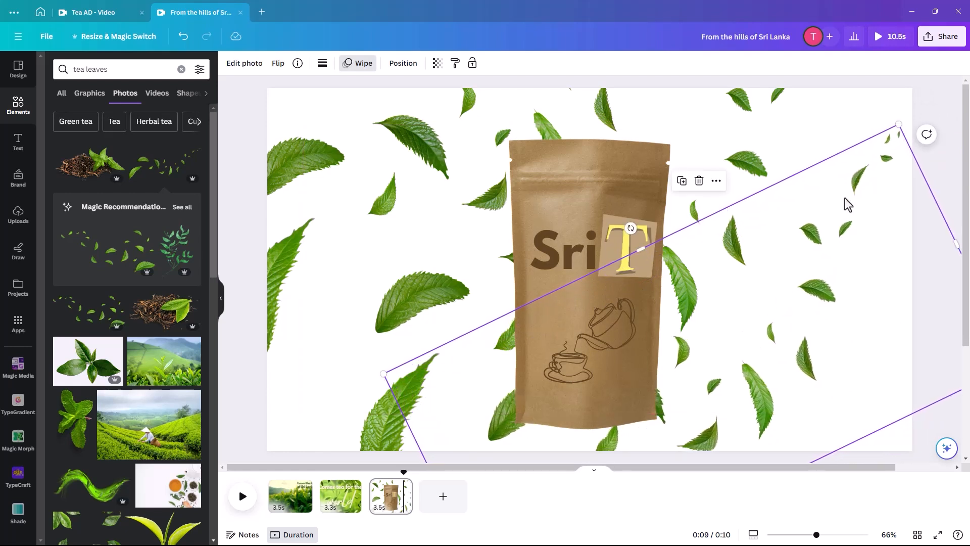
pyautogui.moveTo(894, 128); pyautogui.dragTo(911, 86)
pyautogui.moveTo(767, 380); pyautogui.dragTo(797, 367)
pyautogui.moveTo(707, 399); pyautogui.dragTo(676, 397)
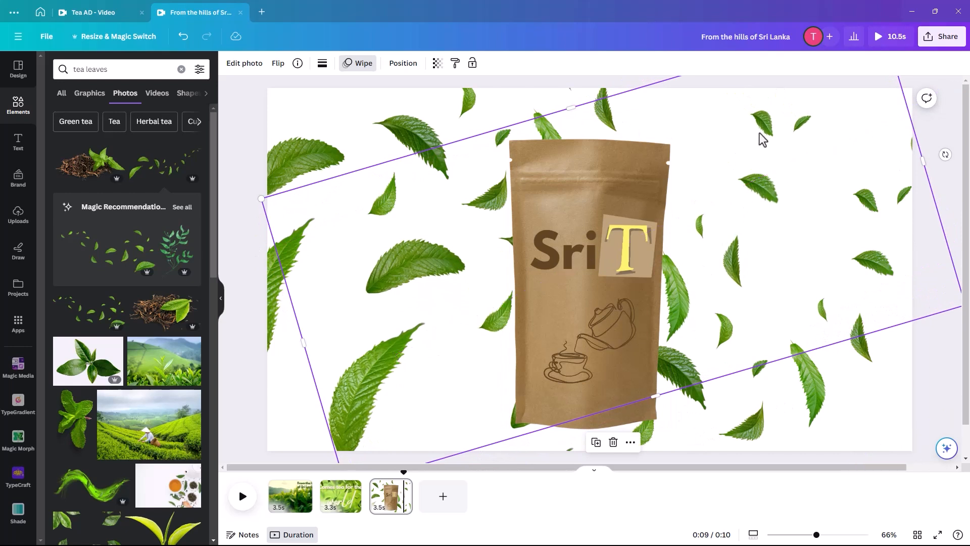
pyautogui.moveTo(766, 124); pyautogui.dragTo(822, 83)
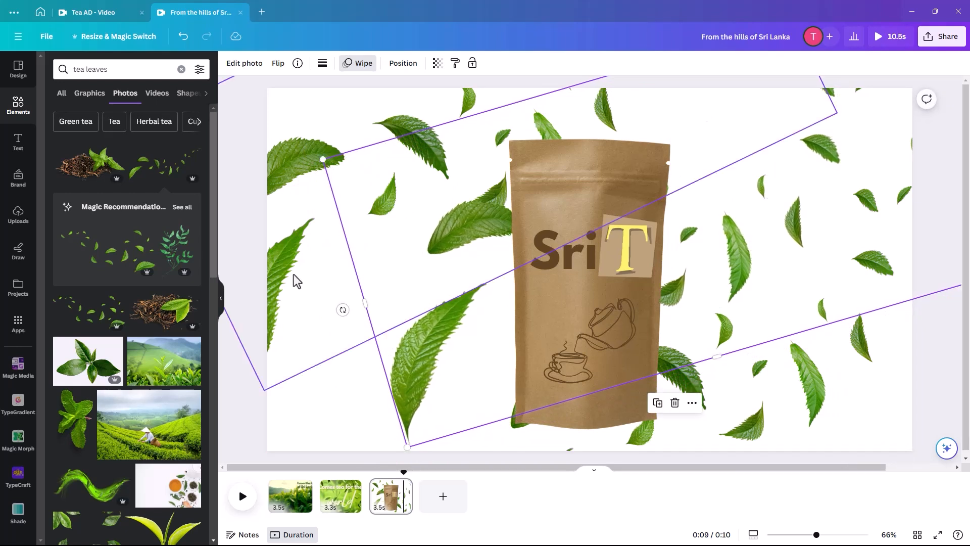
pyautogui.moveTo(366, 301); pyautogui.dragTo(531, 256)
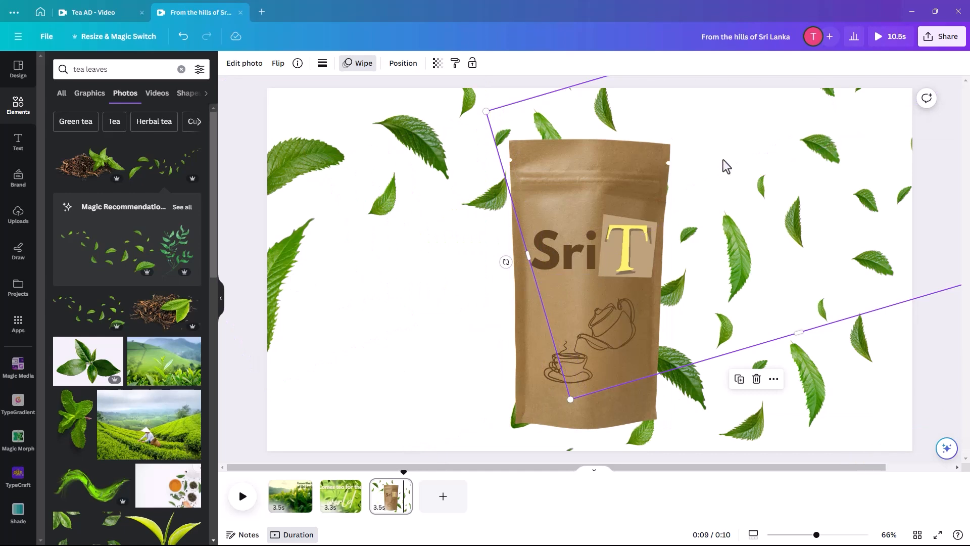
# Duplicate the cropped leaf photo, place the copy over the page's lower-left area, and layer it behind the pouch
pyautogui.click(739, 380)
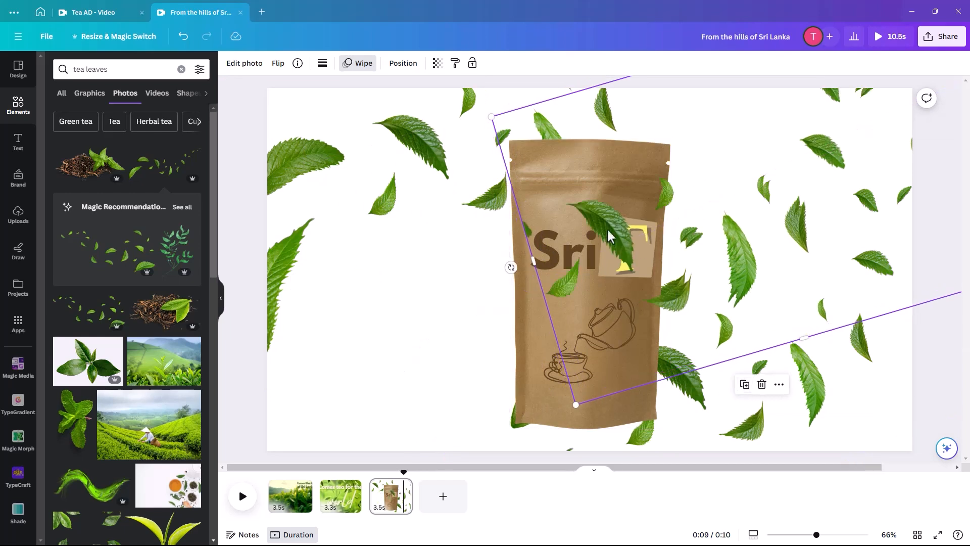
pyautogui.moveTo(747, 192); pyautogui.dragTo(493, 274)
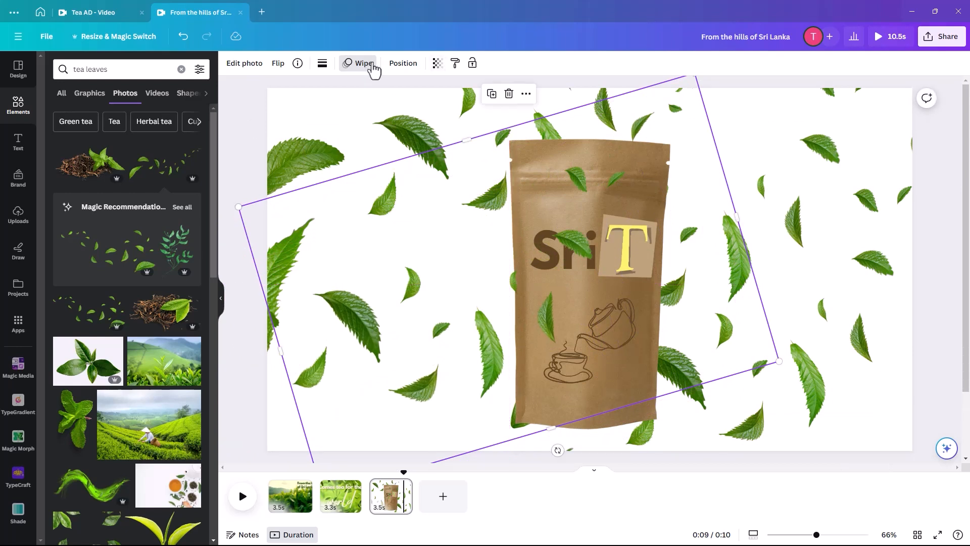
pyautogui.click(401, 64)
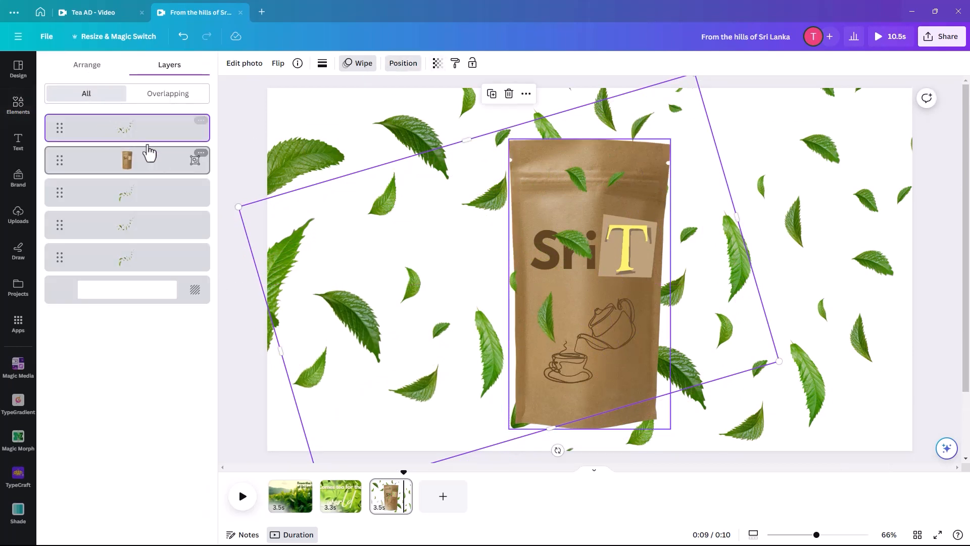
pyautogui.moveTo(137, 132); pyautogui.dragTo(135, 177)
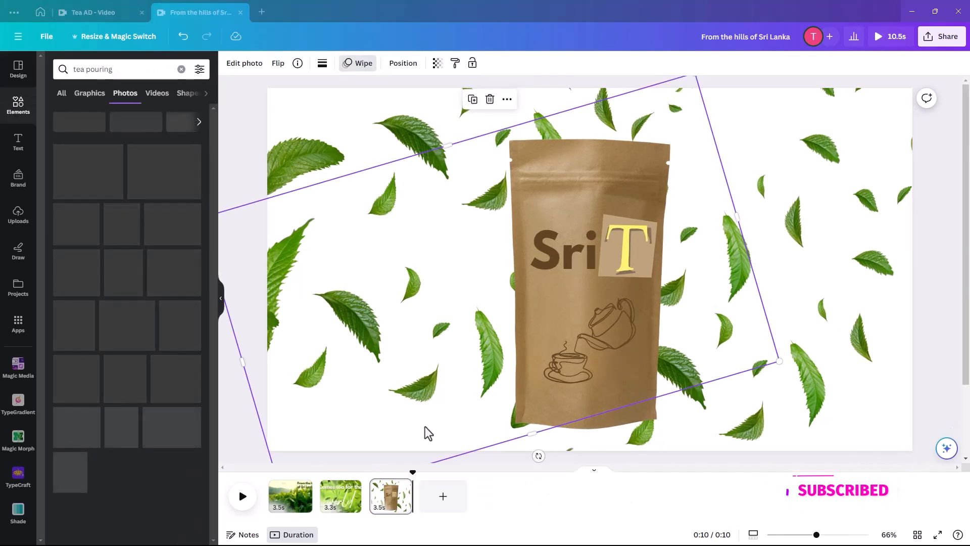
# Add a fourth page and place the 17-second glass teacup clip from a video search for "tea pouring"
pyautogui.click(444, 498)
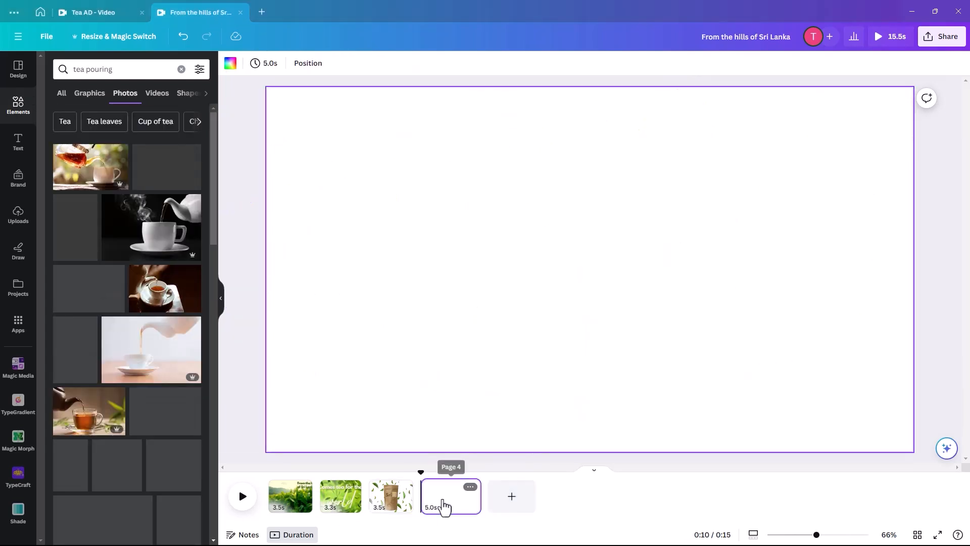
pyautogui.click(119, 69)
pyautogui.press('Return')
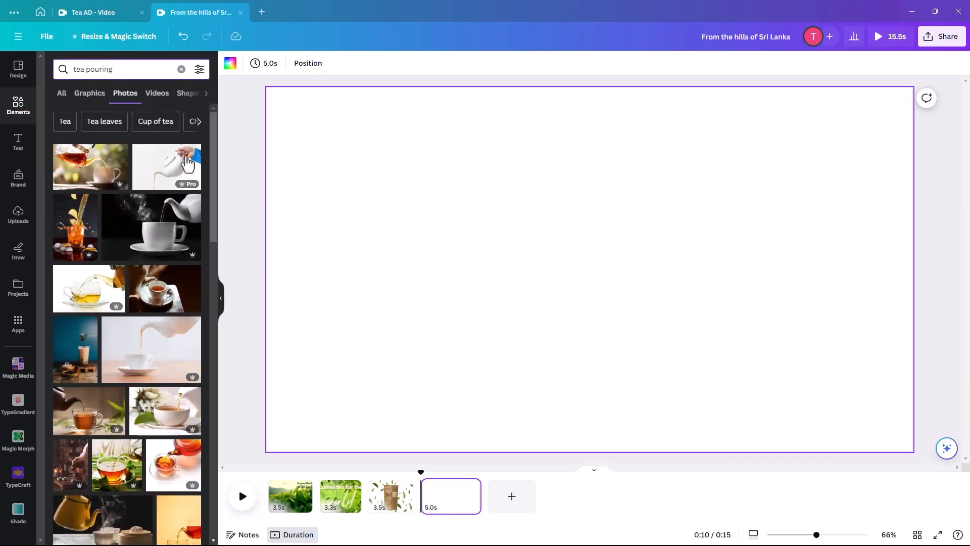
pyautogui.click(157, 94)
pyautogui.scroll(-5, 137, 277)
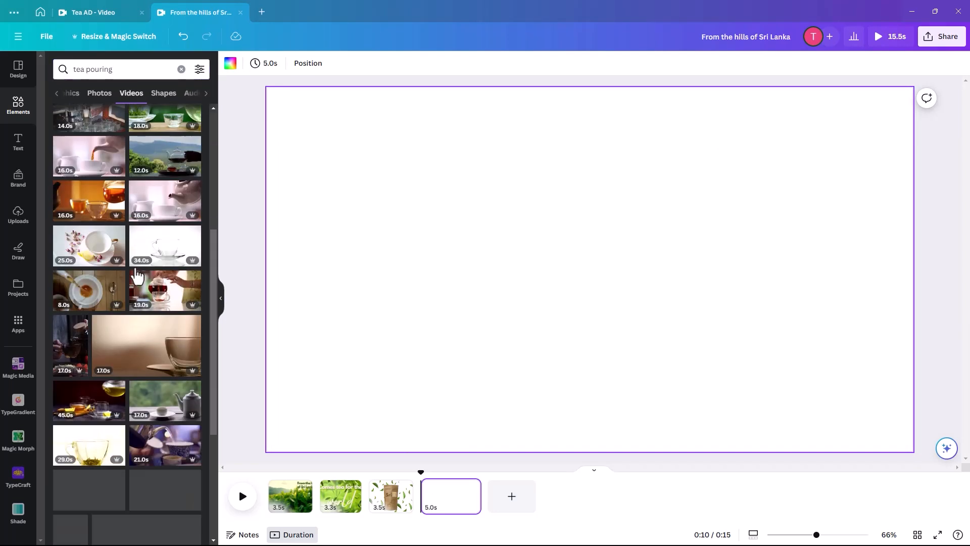
pyautogui.scroll(-4, 135, 271)
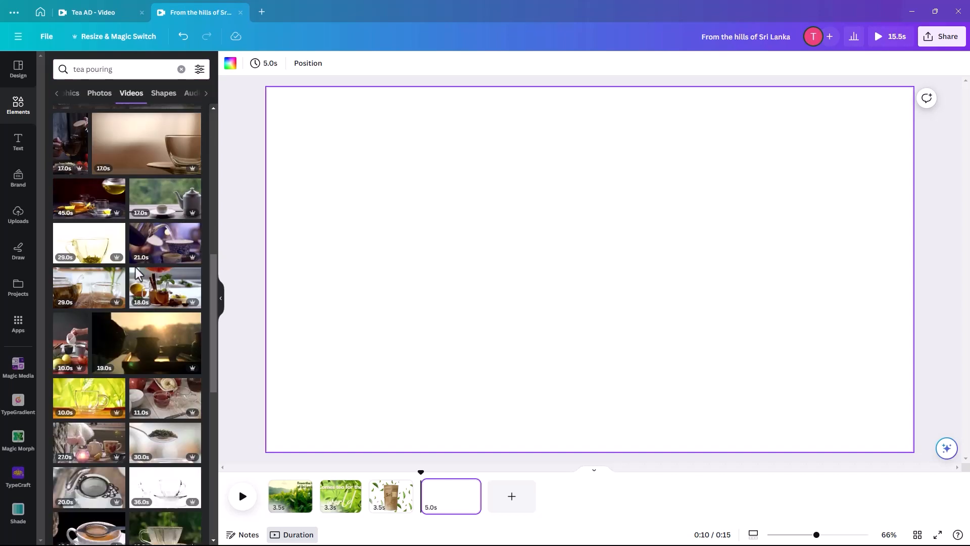
pyautogui.scroll(4, 135, 268)
pyautogui.scroll(1, 136, 274)
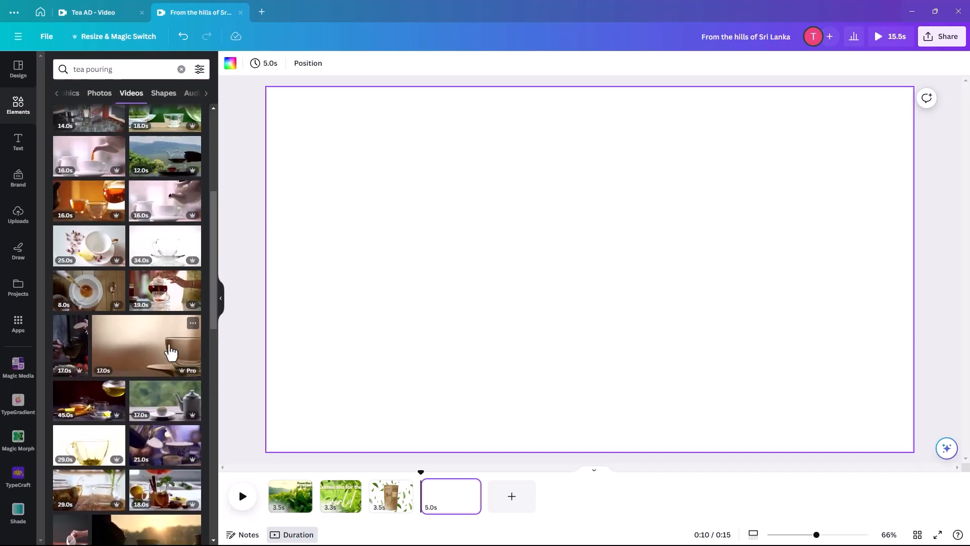
pyautogui.click(152, 352)
# Enlarge the teacup clip to fill the whole fourth page
pyautogui.moveTo(463, 260); pyautogui.dragTo(394, 219)
pyautogui.moveTo(784, 381); pyautogui.dragTo(913, 450)
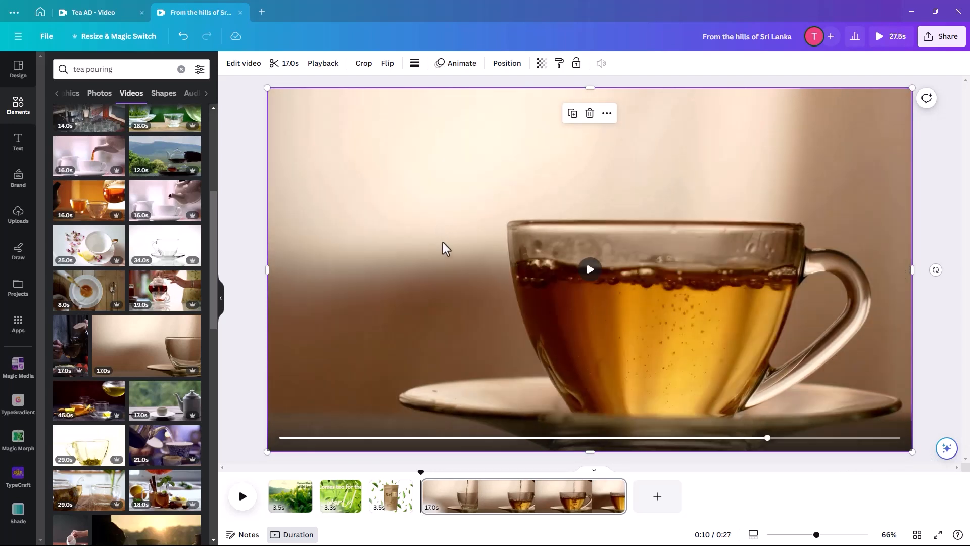
pyautogui.click(244, 162)
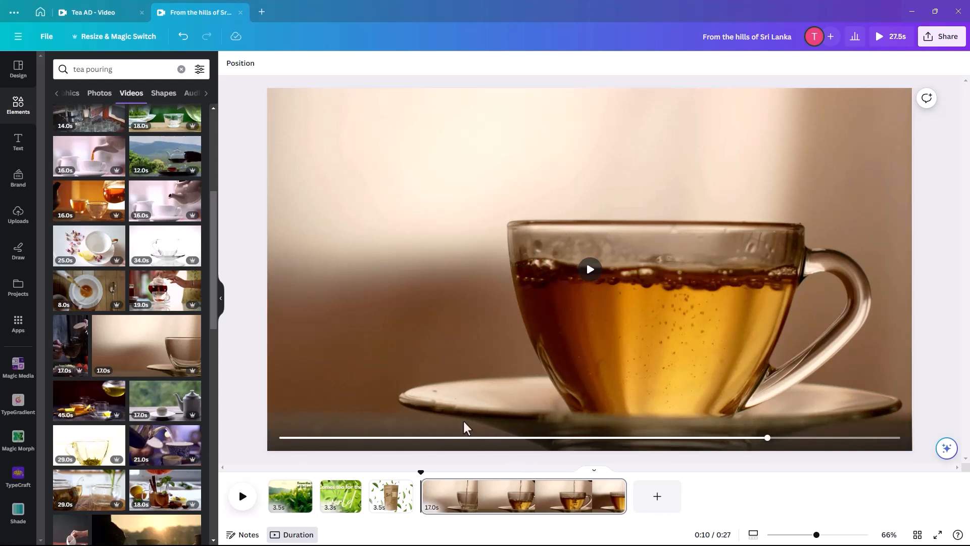
# Paste the copied "Comes tea for the" text onto the teacup page and place it near the upper left, above the cup
pyautogui.click(422, 472)
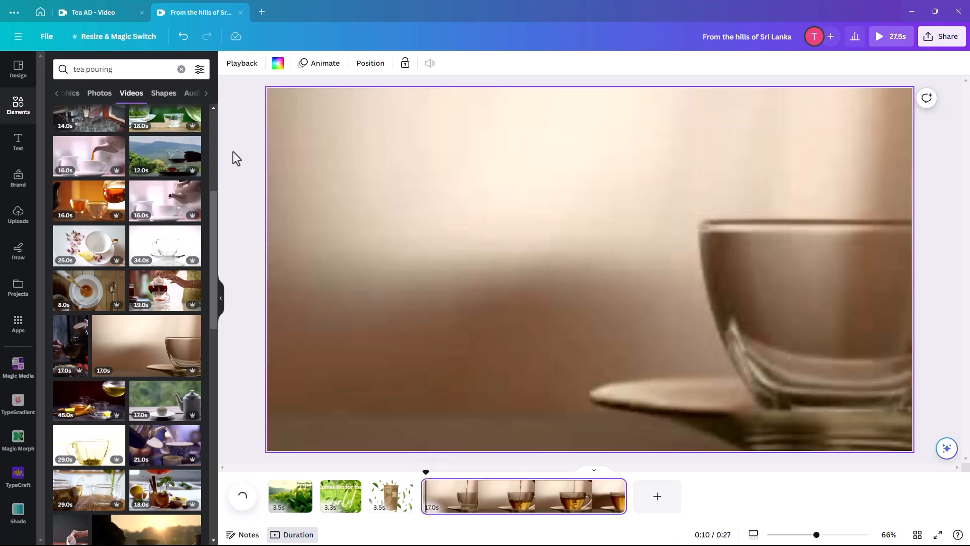
pyautogui.click(362, 168)
pyautogui.rightClick(363, 169)
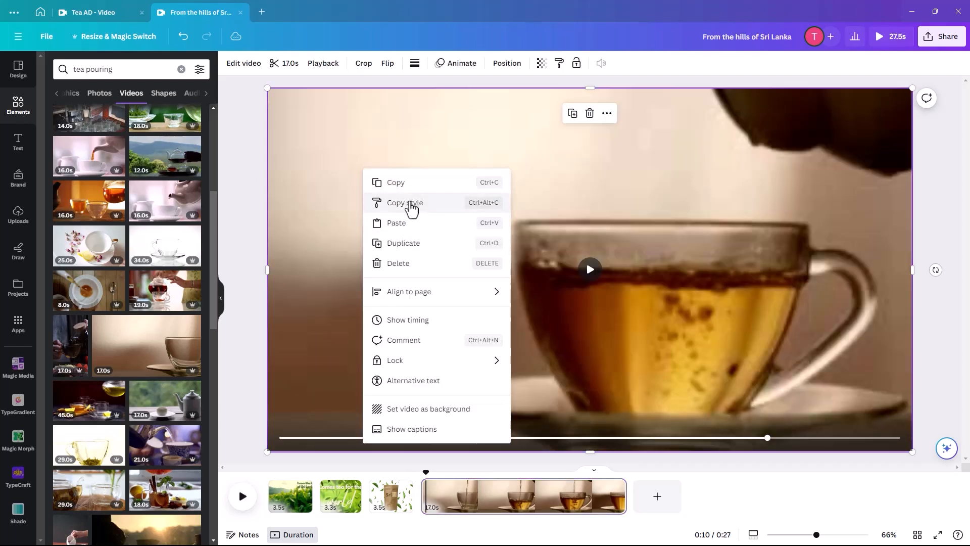
pyautogui.click(399, 227)
pyautogui.moveTo(411, 173); pyautogui.dragTo(363, 162)
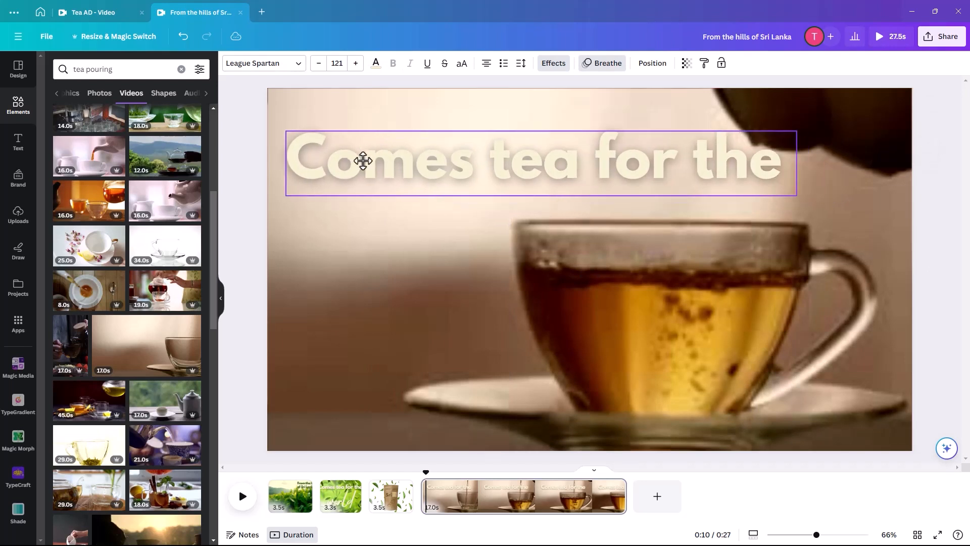
# Replace the heading on the tea-pouring page with "The perfect cup of tea"
pyautogui.doubleClick(377, 170)
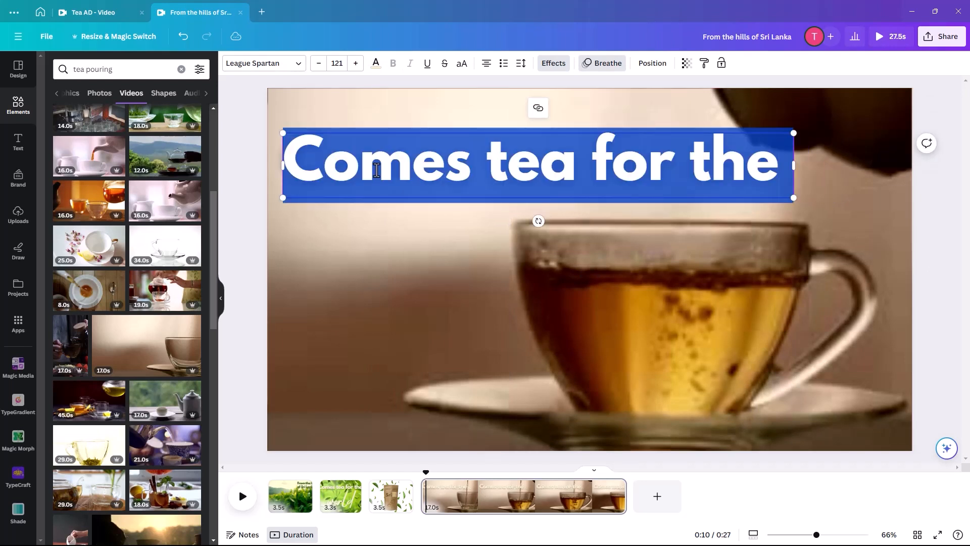
pyautogui.write('The')
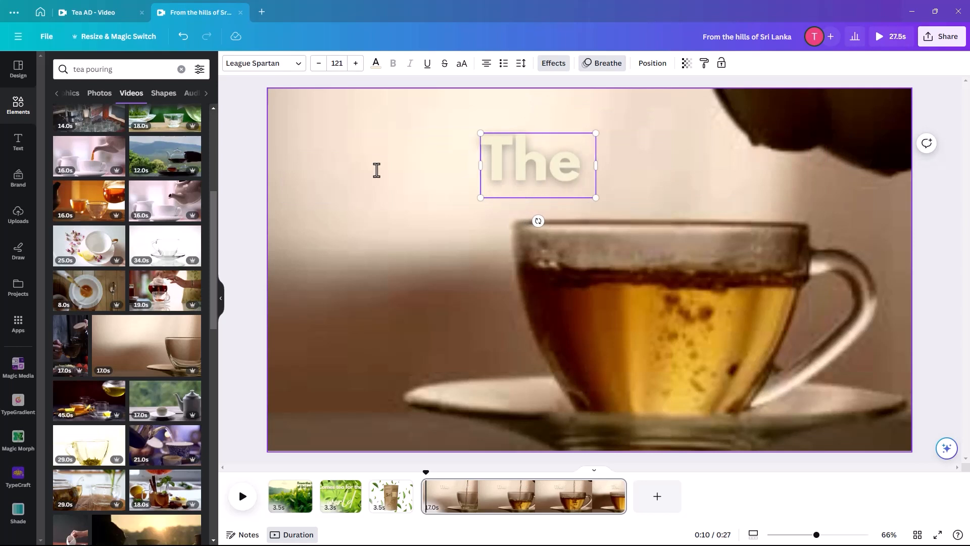
pyautogui.write(' perfect')
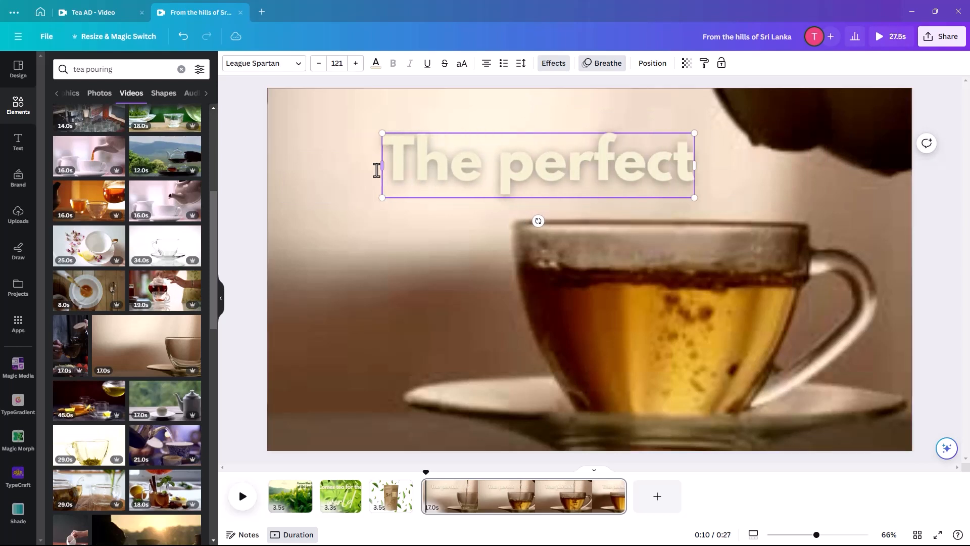
pyautogui.write(' cup of tea')
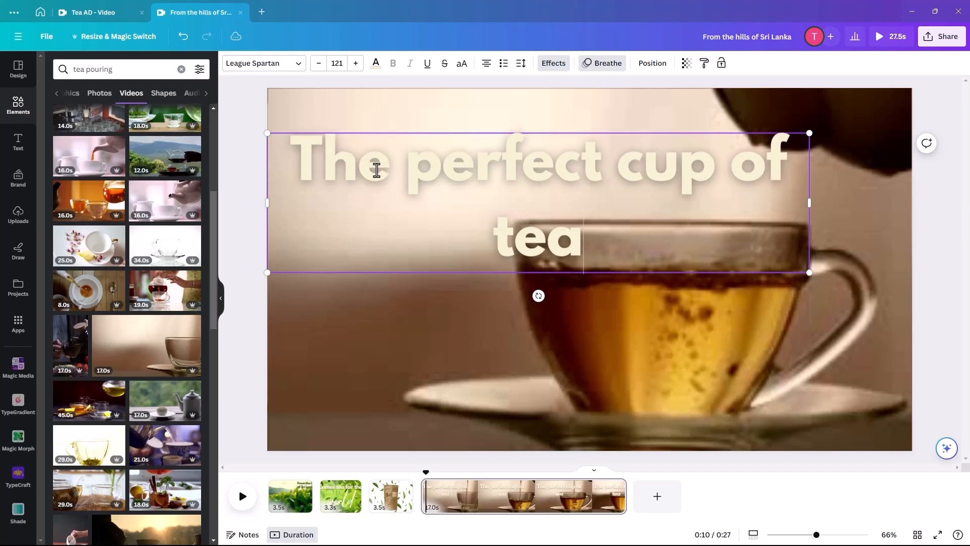
# Reduce the heading's font size to 85.5 and shift it toward the left edge of the page
pyautogui.hotkey('ctrl', 'a')
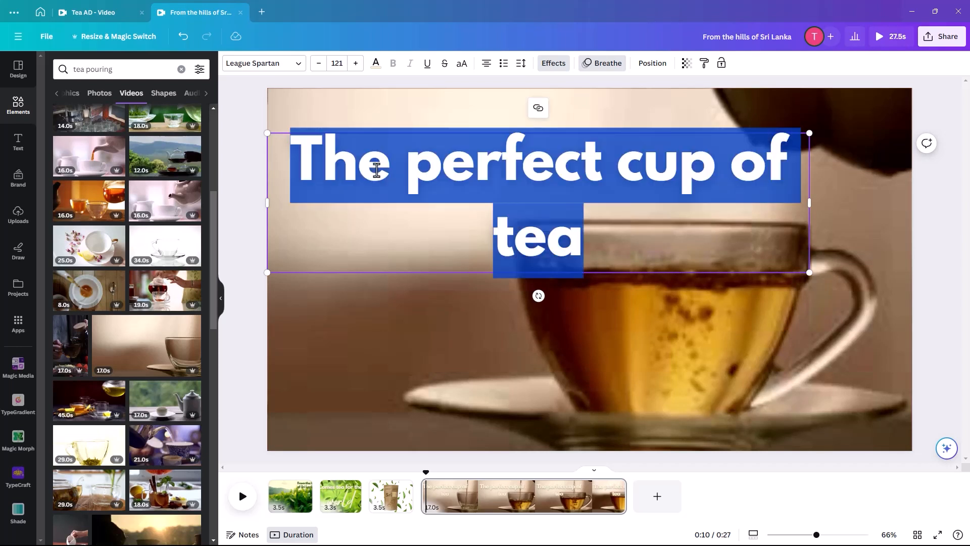
pyautogui.click(319, 65)
pyautogui.click(318, 65)
pyautogui.click(318, 65)
pyautogui.click(318, 64)
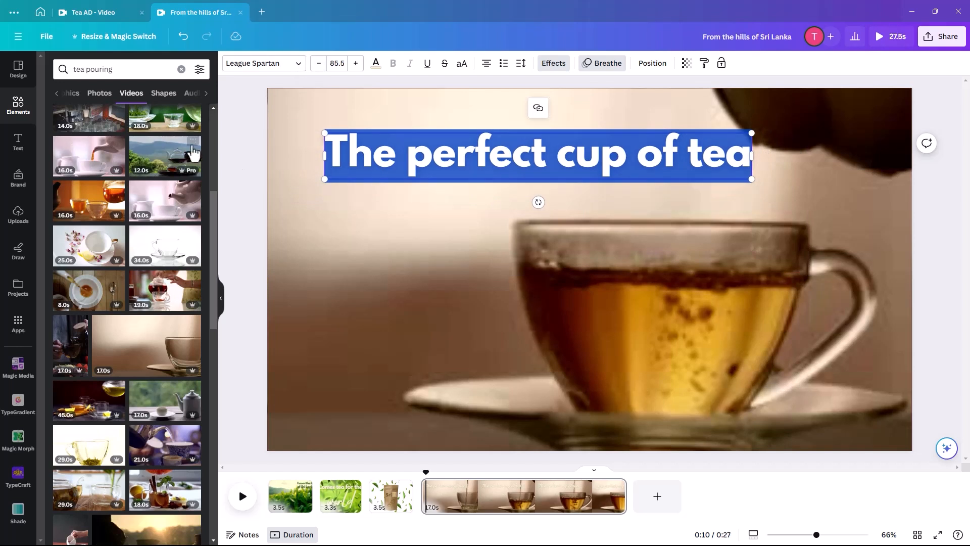
pyautogui.click(234, 144)
pyautogui.click(372, 129)
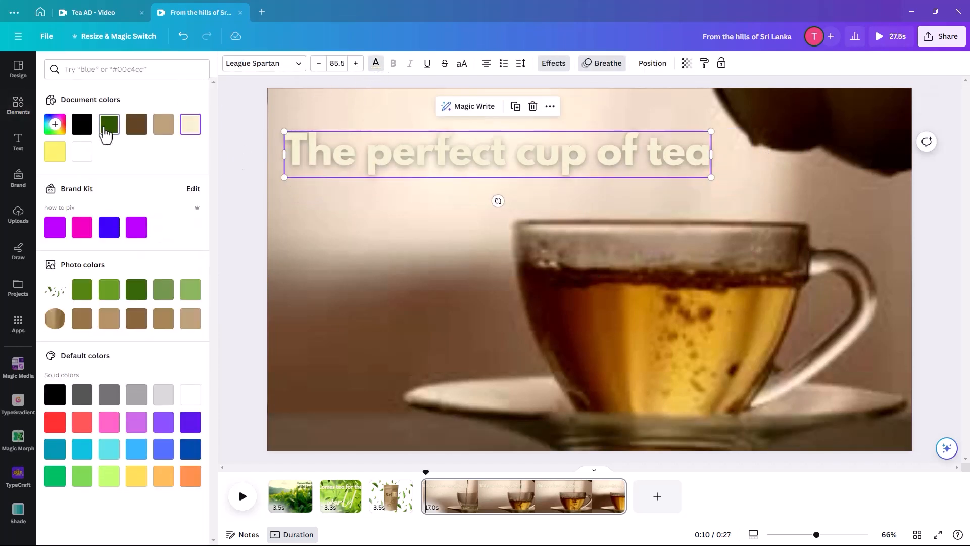
# Color the heading muted green #73984d and remove its Lift effect
pyautogui.click(104, 130)
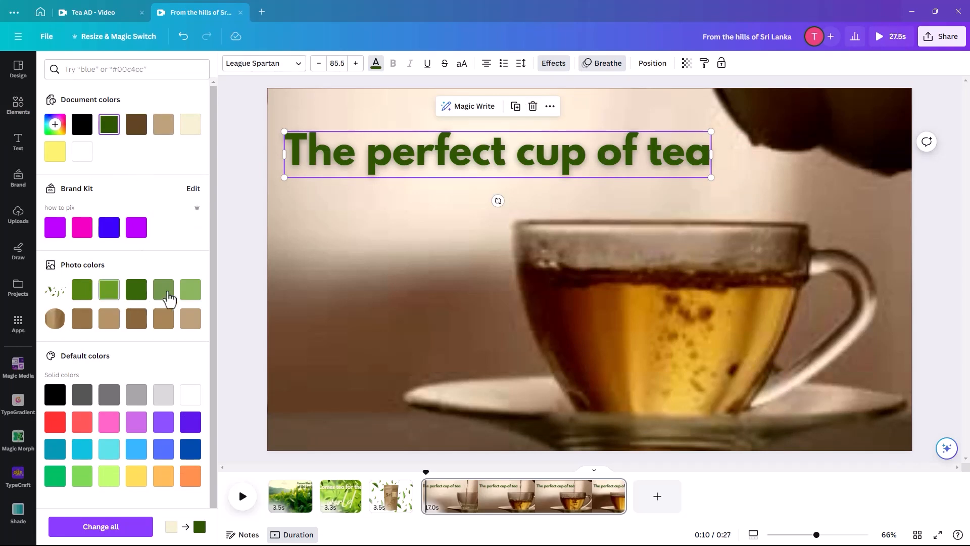
pyautogui.click(187, 295)
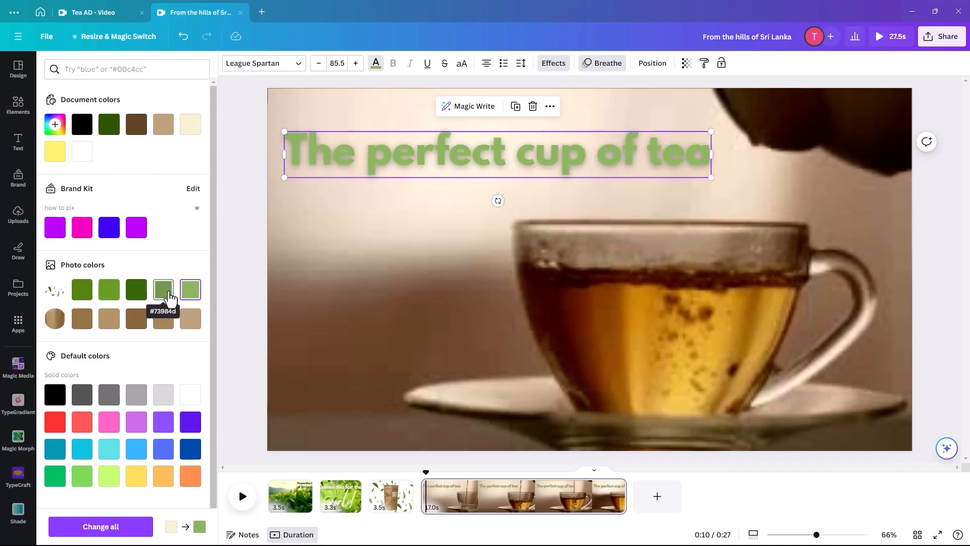
pyautogui.click(162, 291)
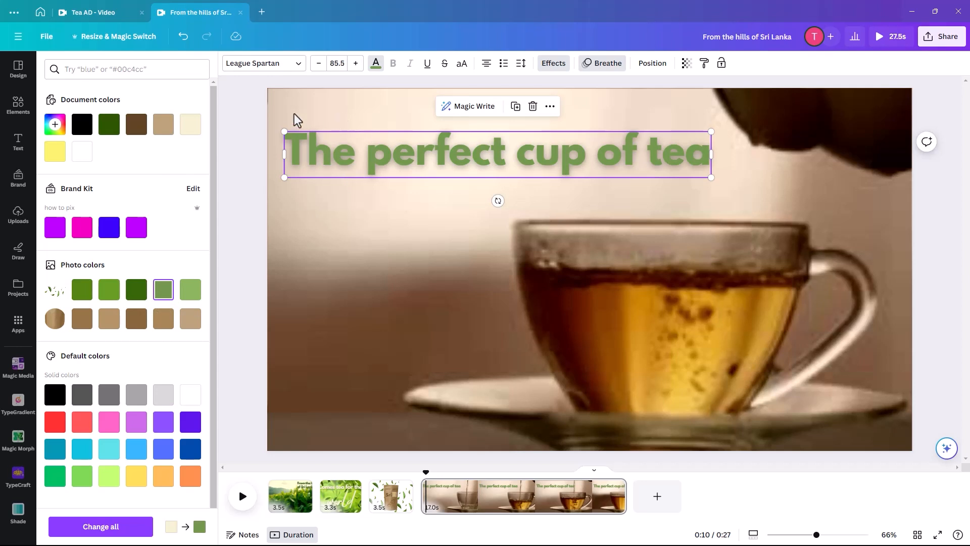
pyautogui.click(554, 67)
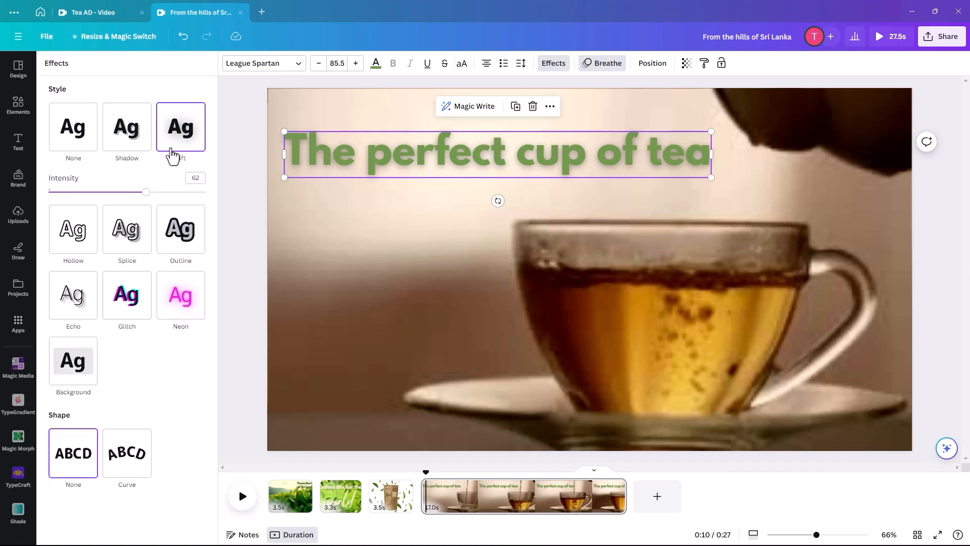
pyautogui.click(66, 141)
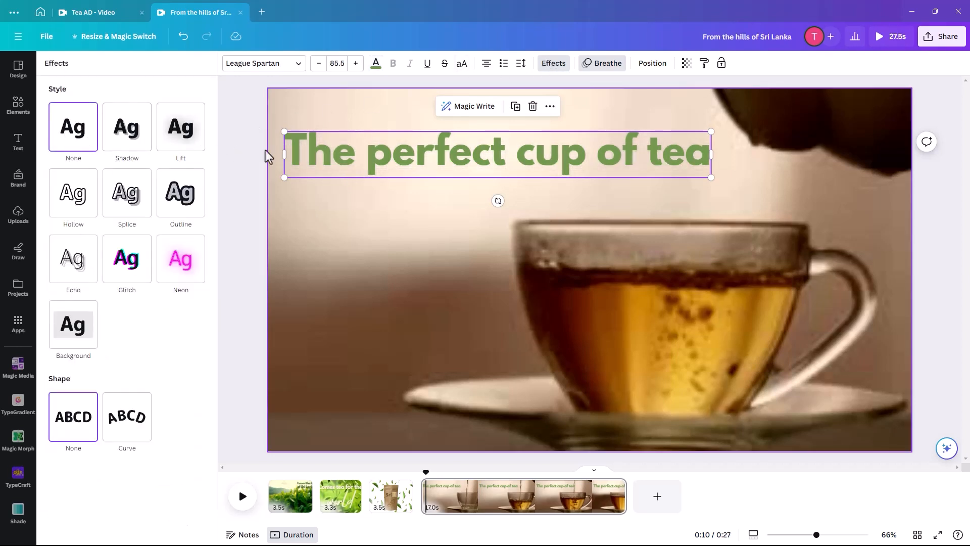
# Shorten the tea-pouring page to 4.9 s and duplicate it
pyautogui.moveTo(625, 497); pyautogui.dragTo(484, 496)
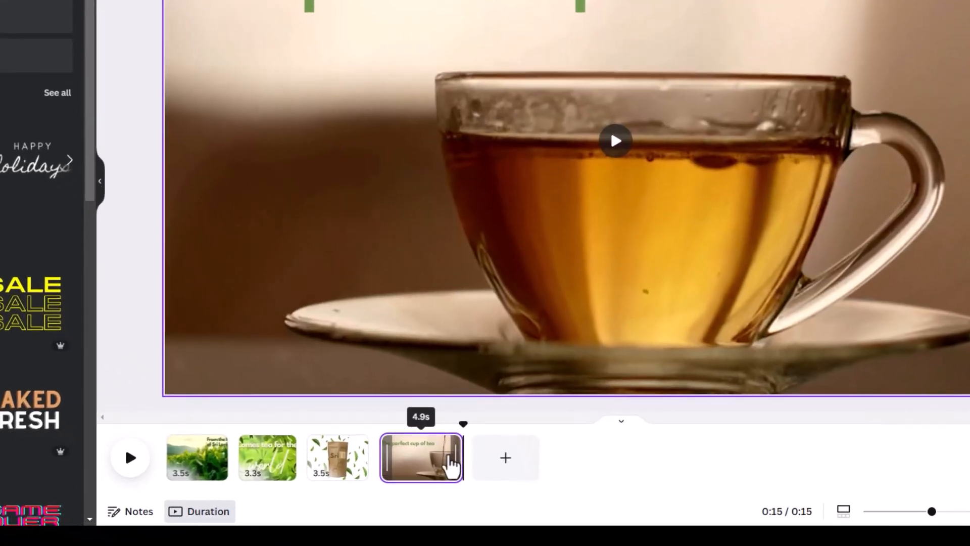
pyautogui.moveTo(450, 457); pyautogui.dragTo(448, 455)
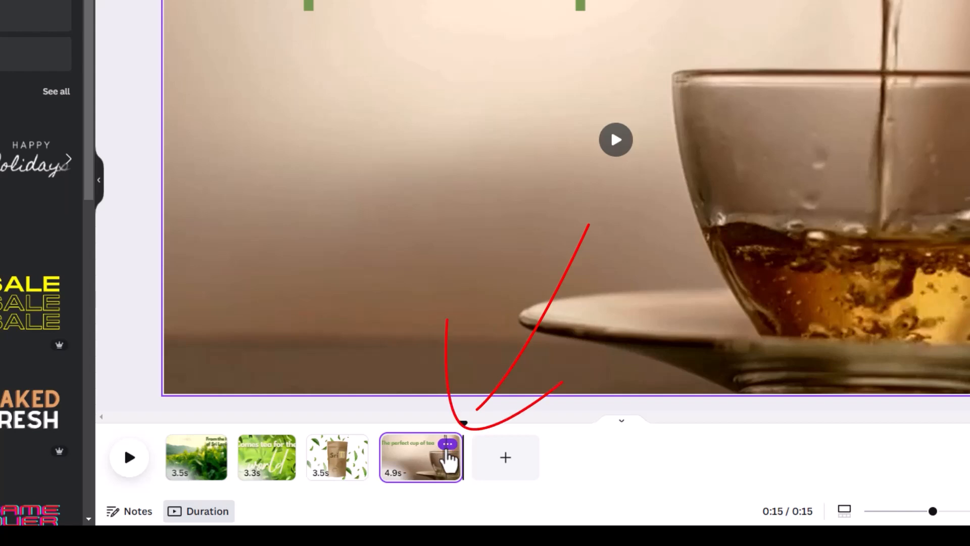
pyautogui.click(447, 445)
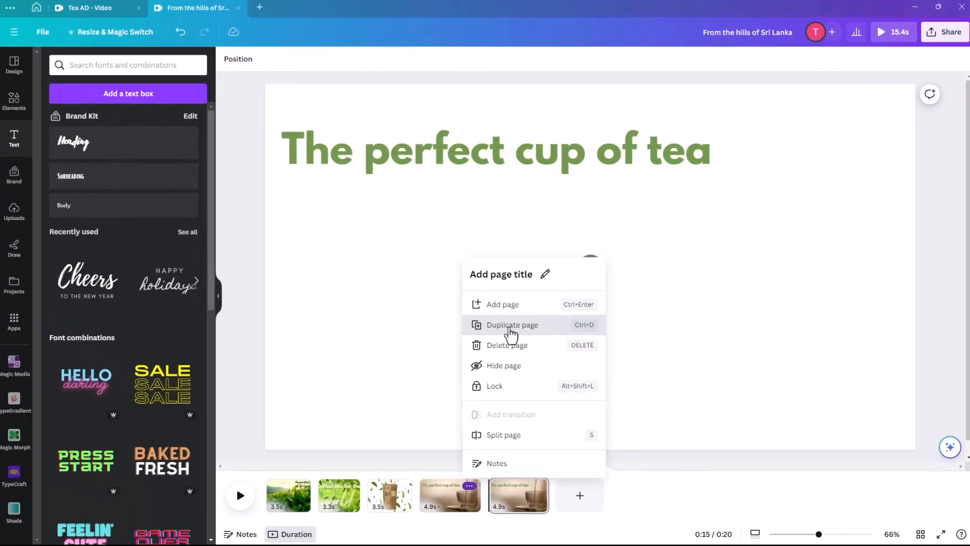
pyautogui.click(505, 255)
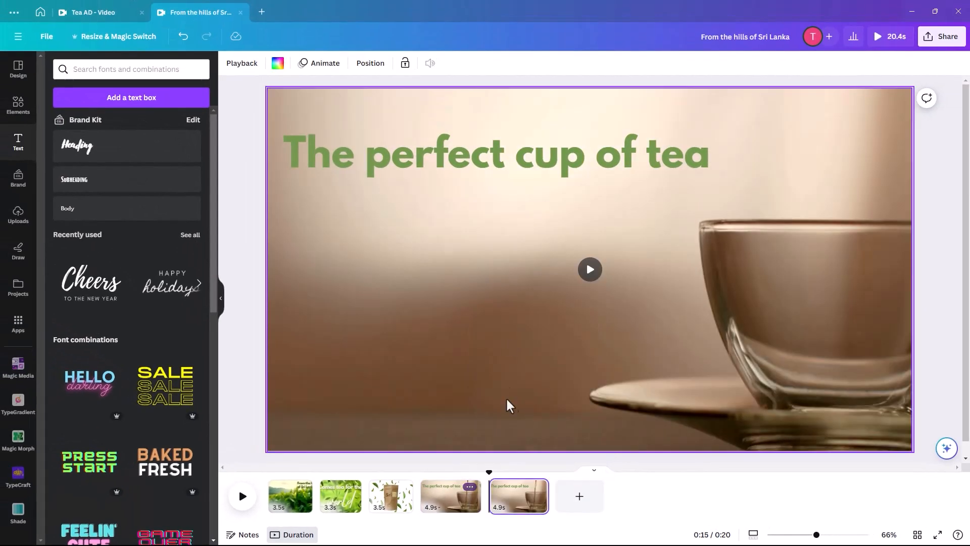
# Add a text box reading "everytime" below the heading on the duplicated page and tilt it slightly counterclockwise
pyautogui.click(513, 503)
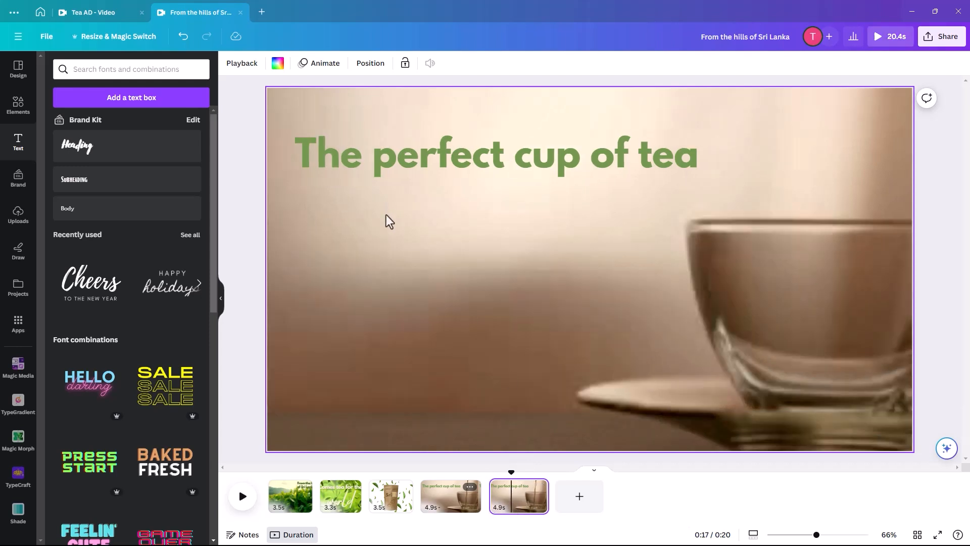
pyautogui.click(425, 275)
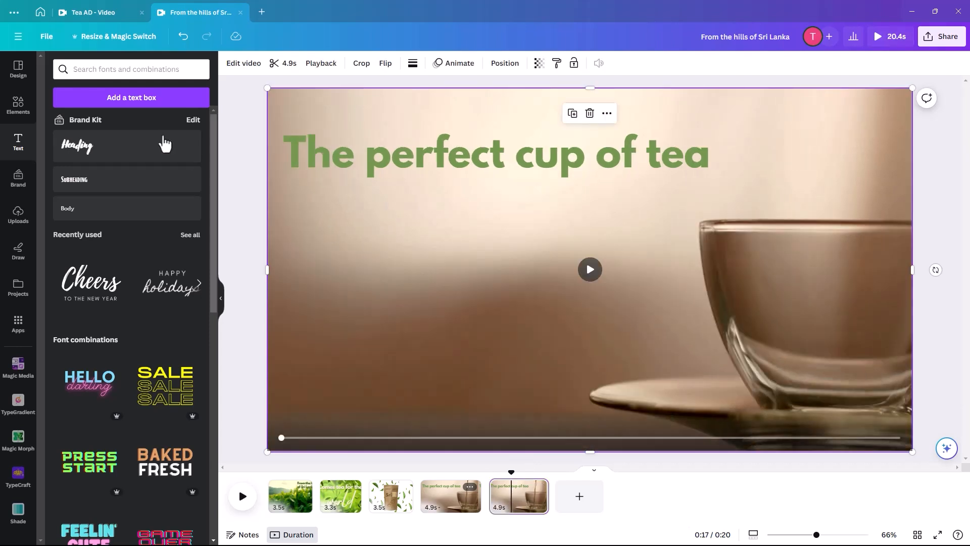
pyautogui.click(120, 98)
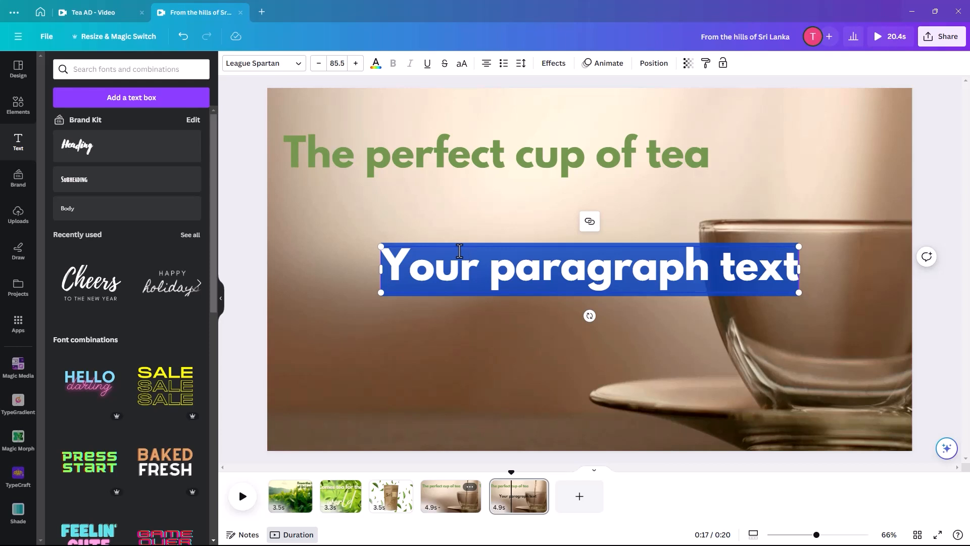
pyautogui.write('evr')
pyautogui.press('BackSpace')
pyautogui.write('erytime')
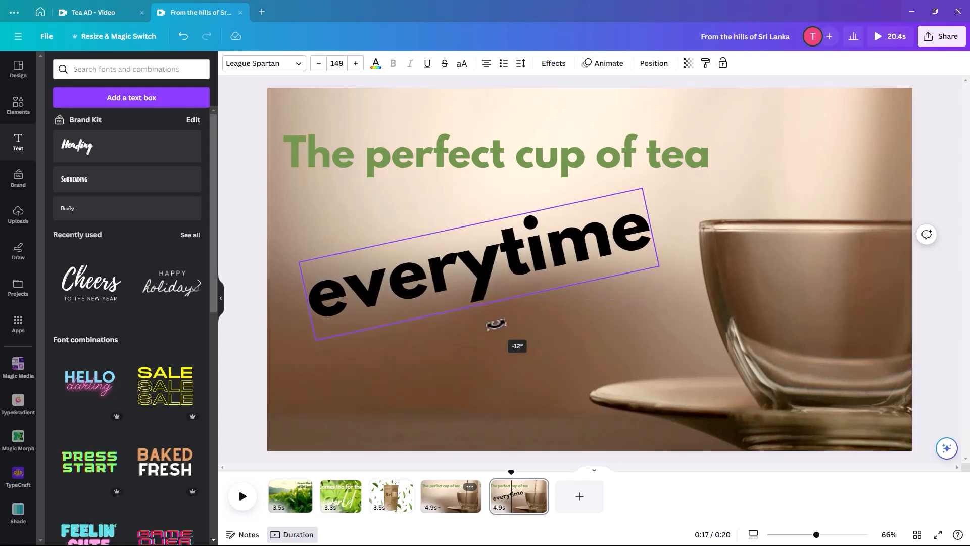
pyautogui.moveTo(496, 322); pyautogui.dragTo(487, 327)
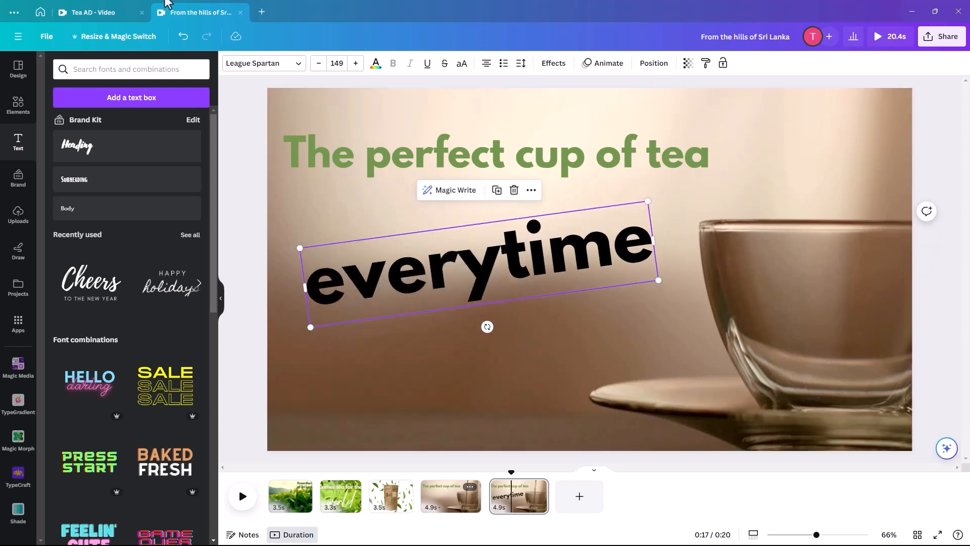
# Set "everytime" in the Mistrully font and enlarge it to size 240 beneath the heading
pyautogui.click(287, 64)
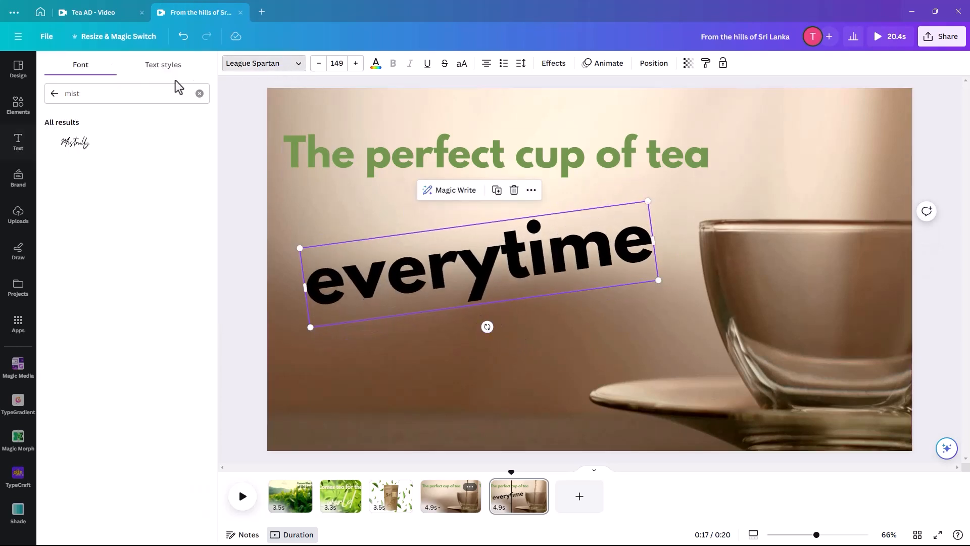
pyautogui.click(75, 147)
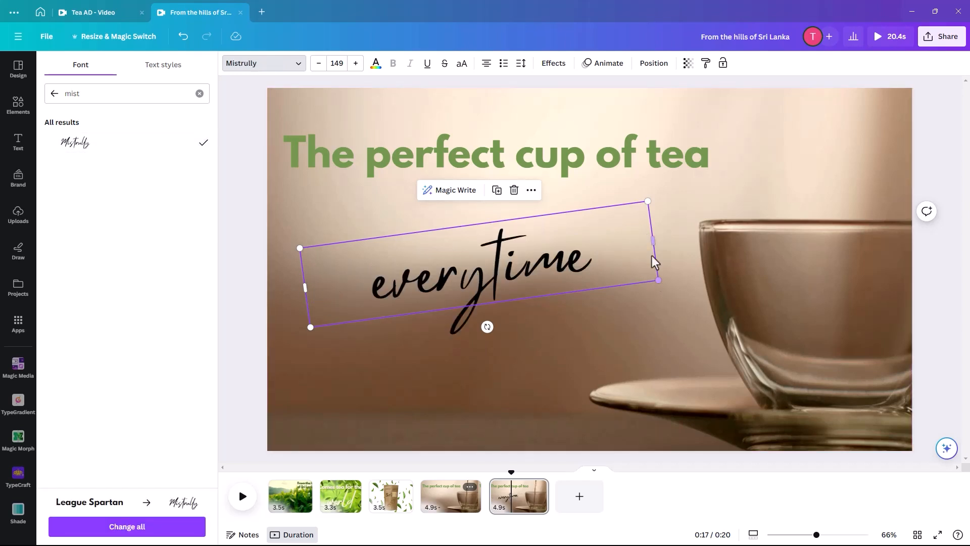
pyautogui.moveTo(654, 242); pyautogui.dragTo(555, 256)
pyautogui.moveTo(555, 294); pyautogui.dragTo(714, 321)
pyautogui.moveTo(492, 303); pyautogui.dragTo(475, 276)
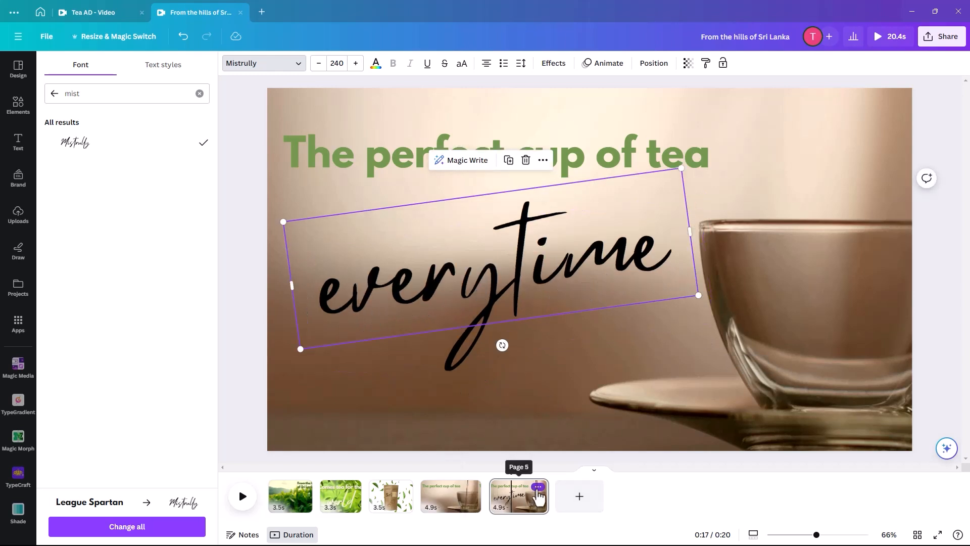
# Duplicate the page with "everytime" and search the graphics for "swish"
pyautogui.click(539, 489)
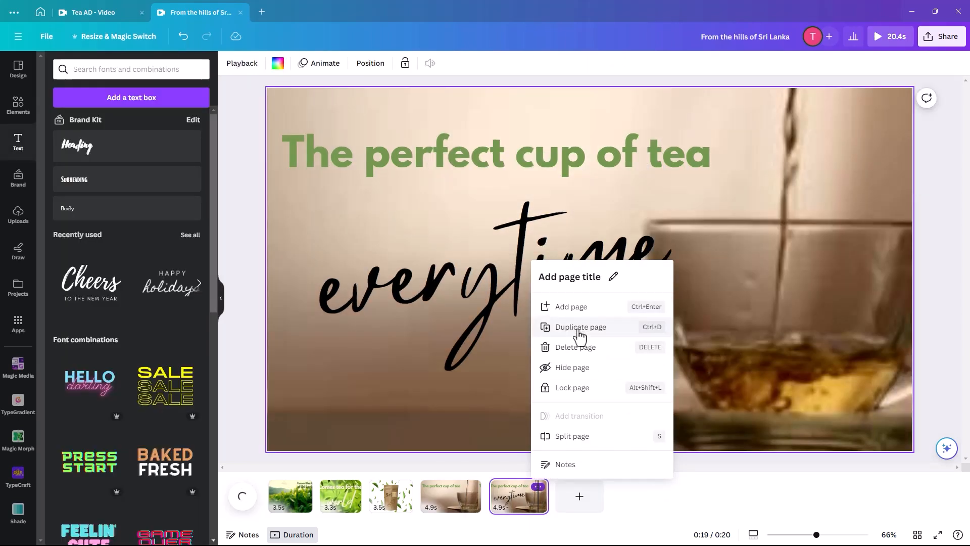
pyautogui.click(566, 329)
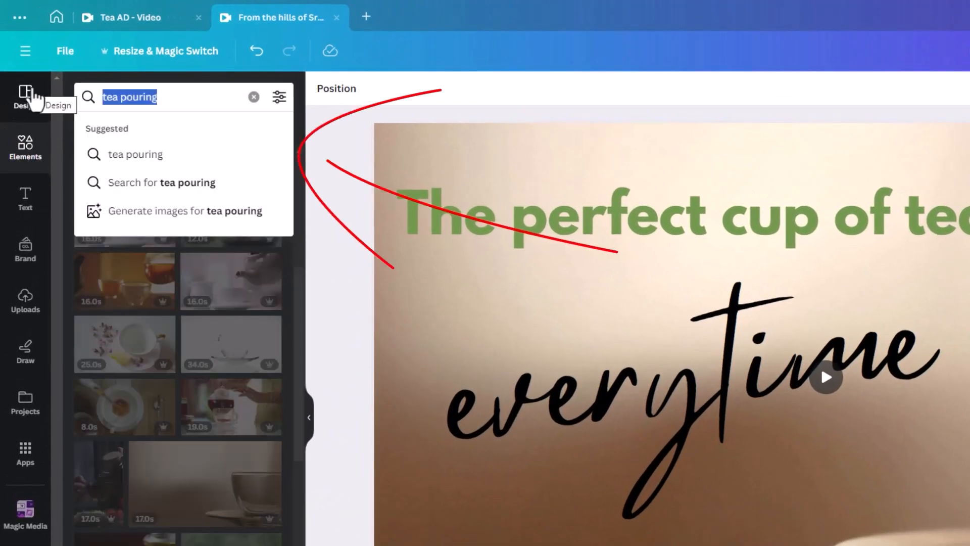
pyautogui.write('swish')
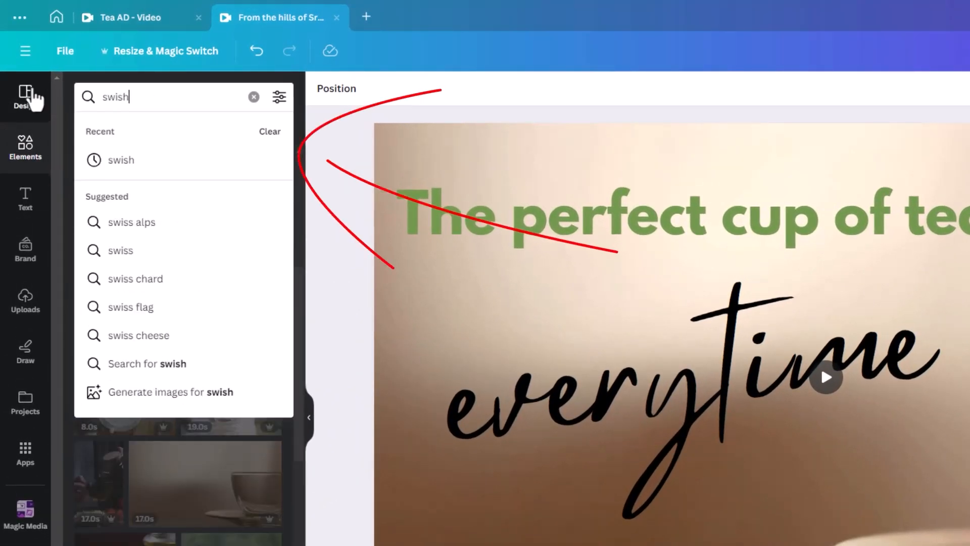
pyautogui.press('Return')
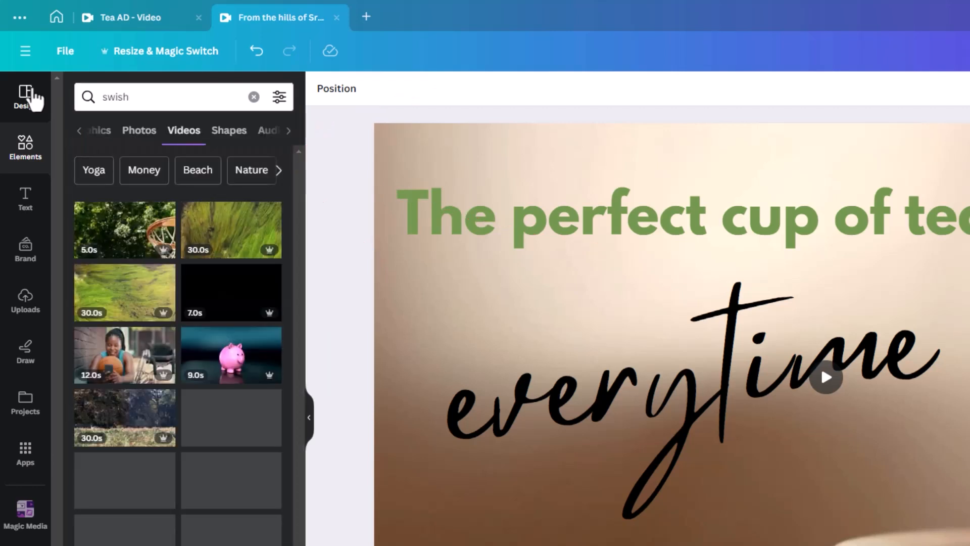
pyautogui.click(103, 135)
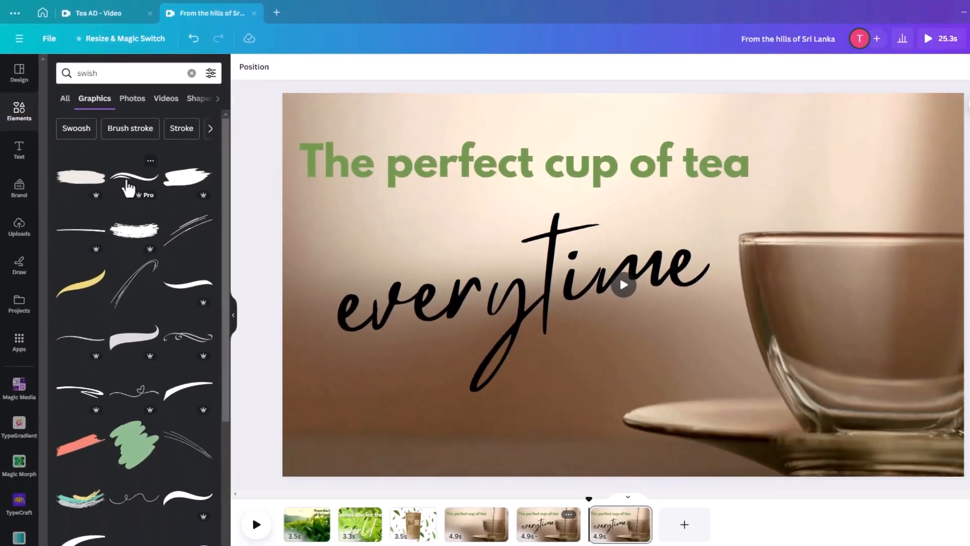
# Place the wavy double-stroke swoosh, tilted upward, beneath "everytime" on the new page and color it yellow #fcf370
pyautogui.click(174, 235)
pyautogui.moveTo(507, 280); pyautogui.dragTo(455, 359)
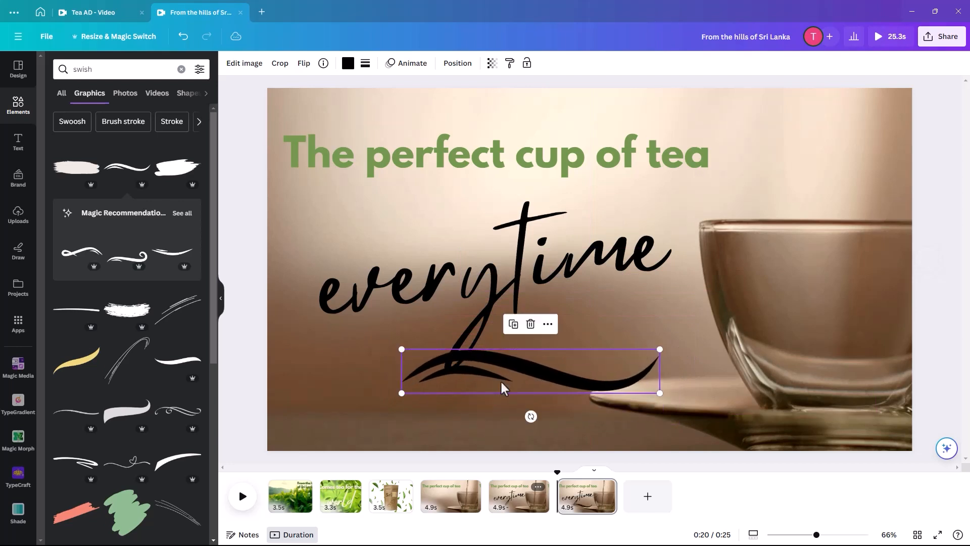
pyautogui.moveTo(532, 415); pyautogui.dragTo(570, 368)
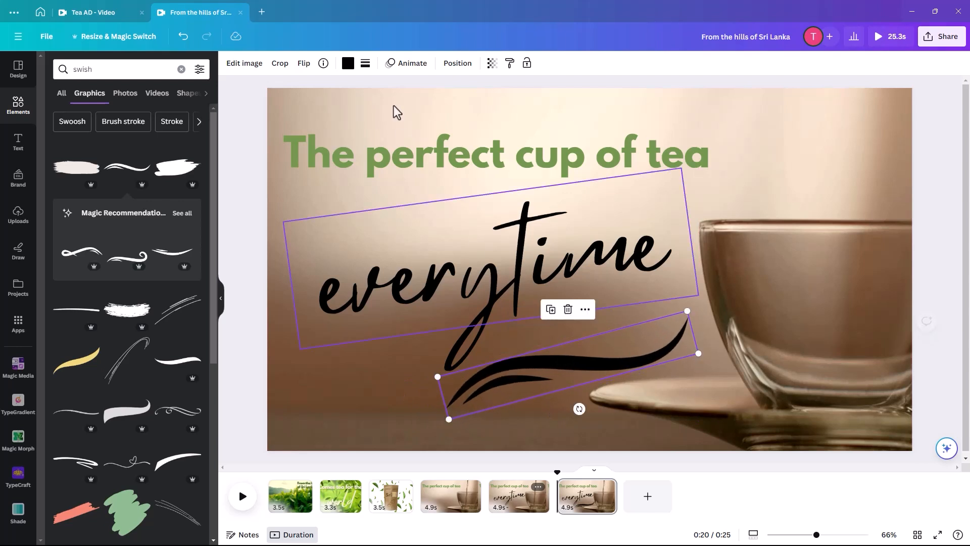
pyautogui.click(348, 63)
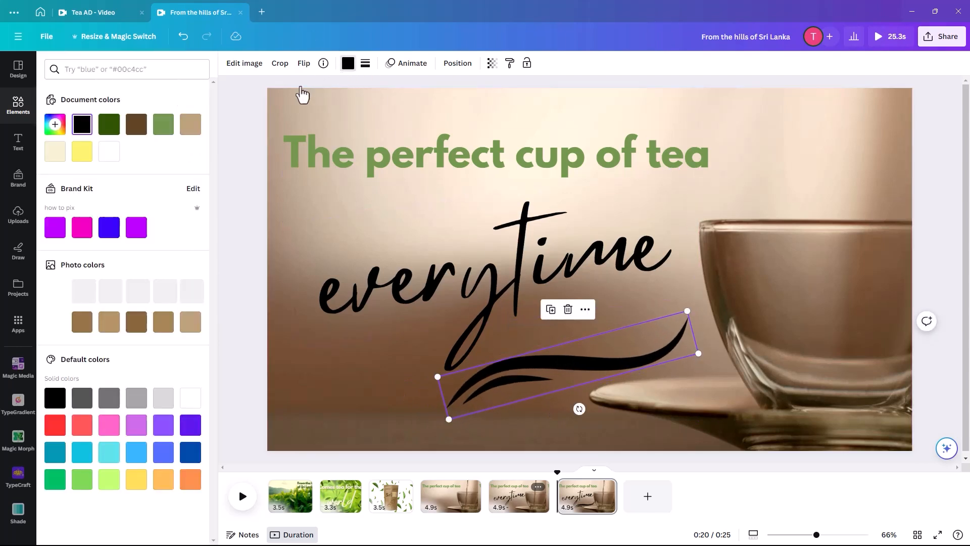
pyautogui.click(82, 152)
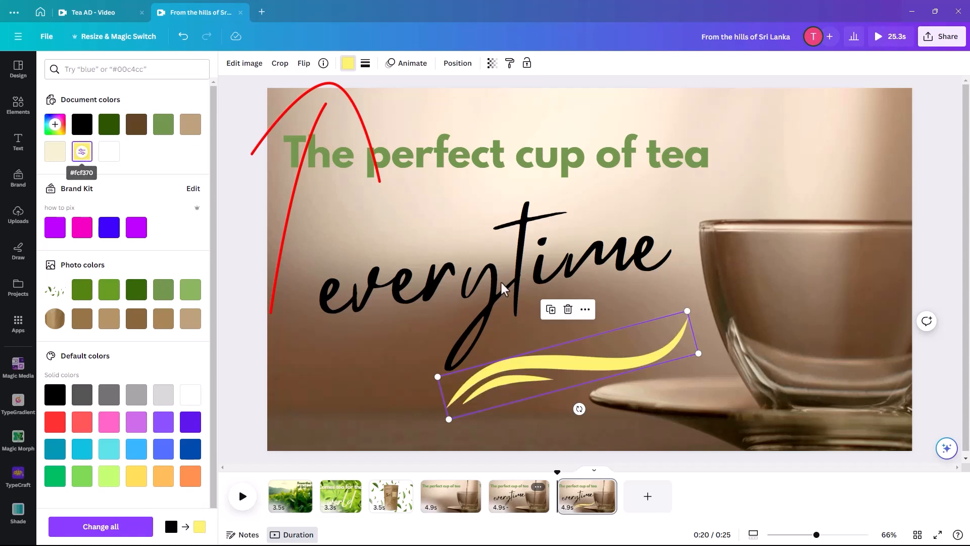
# Color the "everytime" text on the swoosh page dark brown #422E14
pyautogui.click(468, 287)
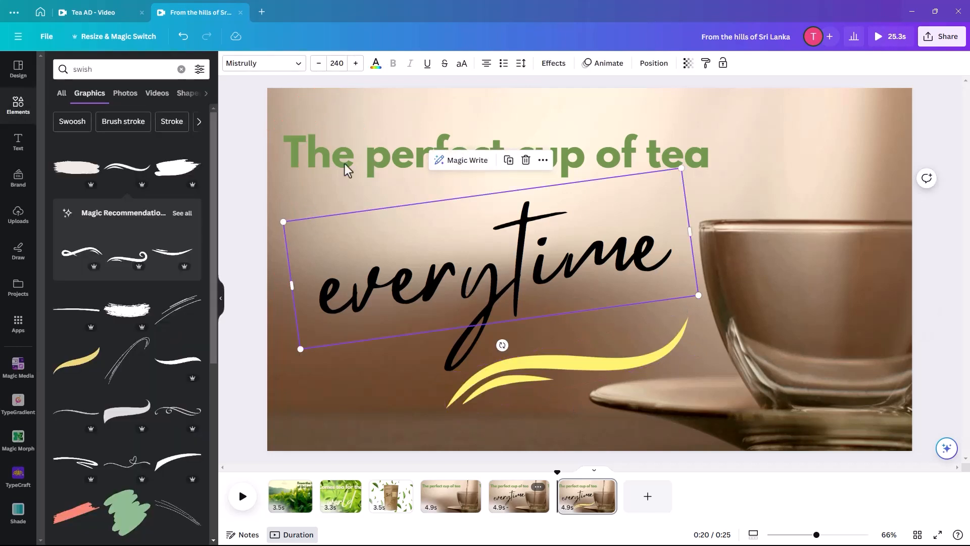
pyautogui.click(376, 64)
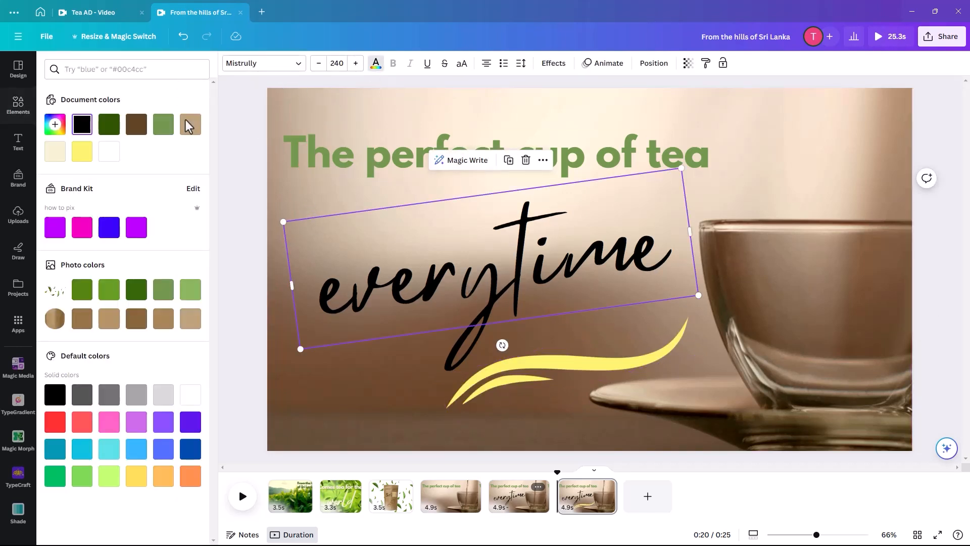
pyautogui.click(134, 128)
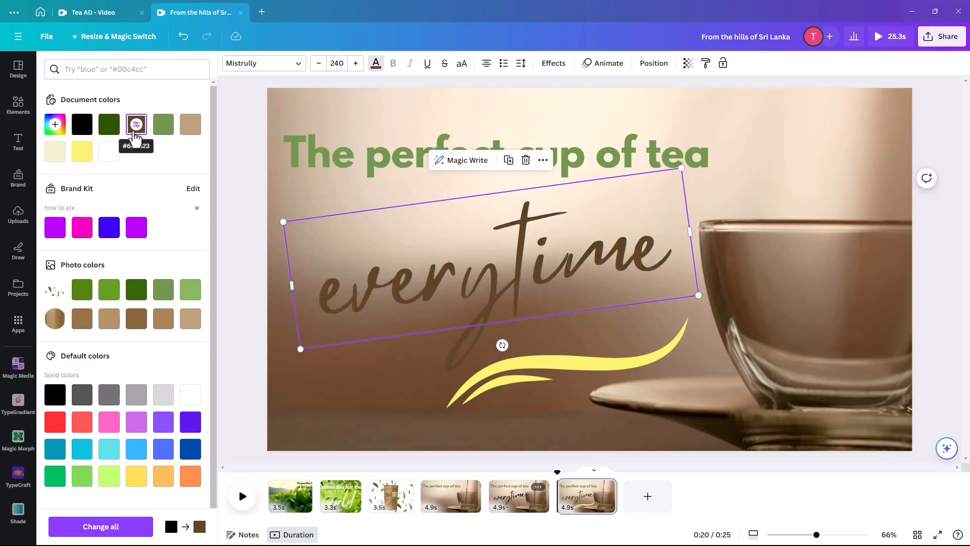
pyautogui.click(135, 130)
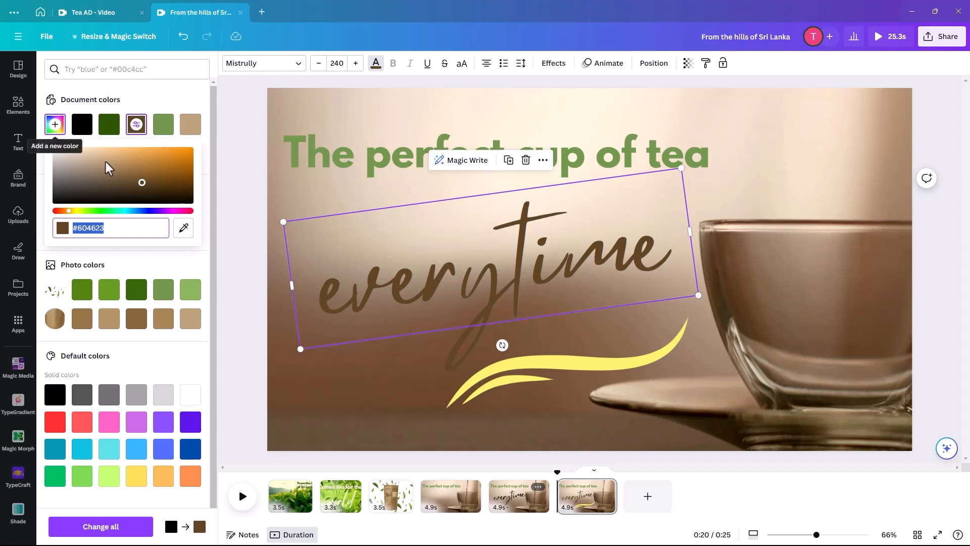
pyautogui.moveTo(142, 183); pyautogui.dragTo(149, 186)
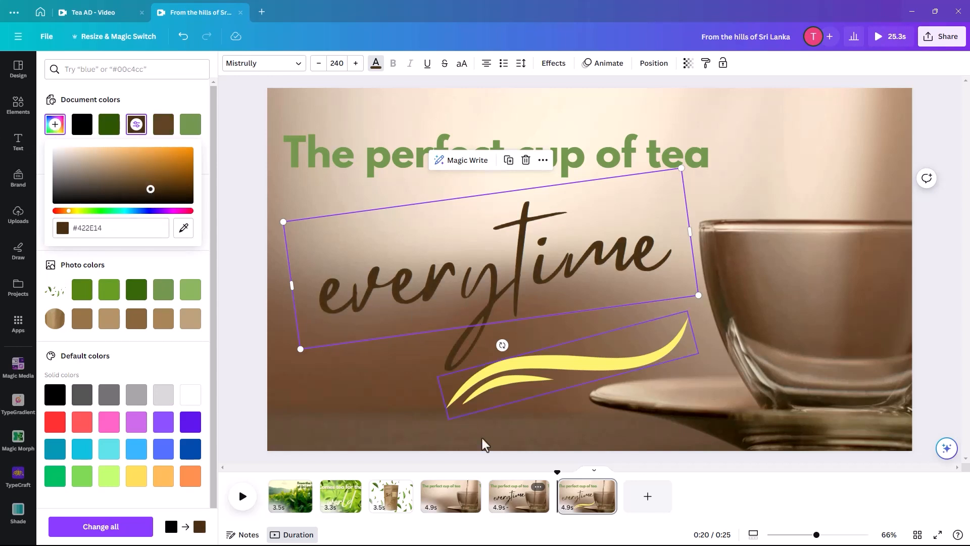
pyautogui.click(509, 434)
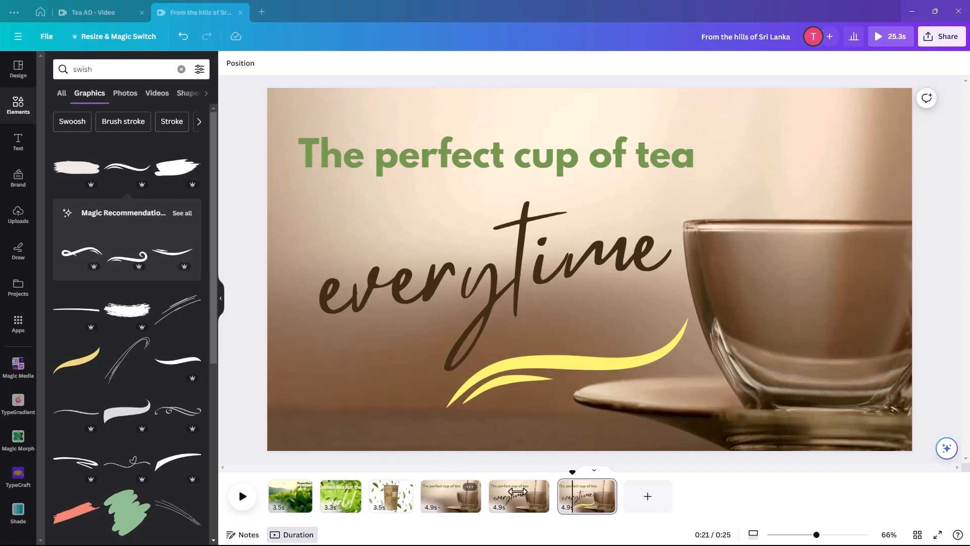
# Trim the end of the tea-pouring video on the heading-only page to a duration of 4.5 s
pyautogui.click(428, 506)
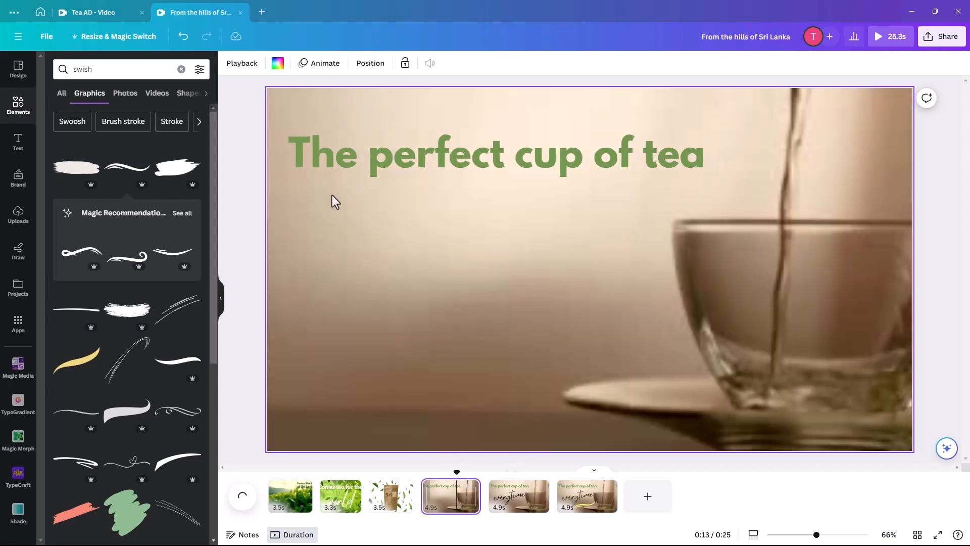
pyautogui.click(278, 98)
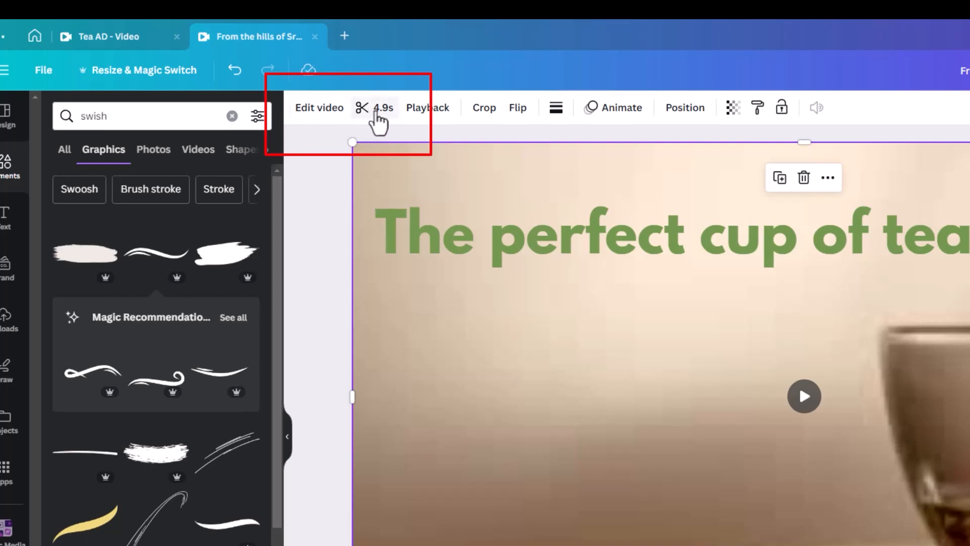
pyautogui.click(376, 110)
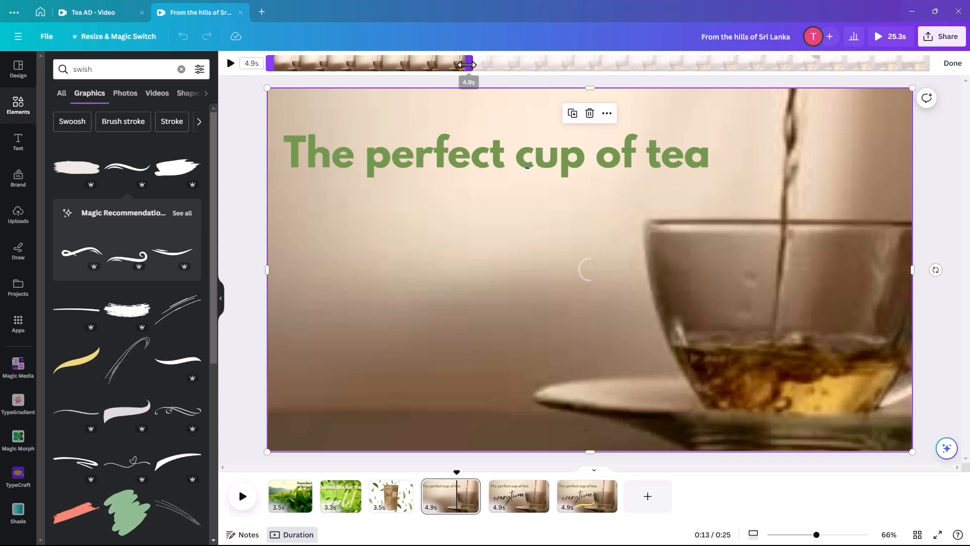
pyautogui.moveTo(456, 64)
pyautogui.mouseDown()
pyautogui.moveTo(420, 66)
pyautogui.moveTo(449, 67)
pyautogui.mouseUp()
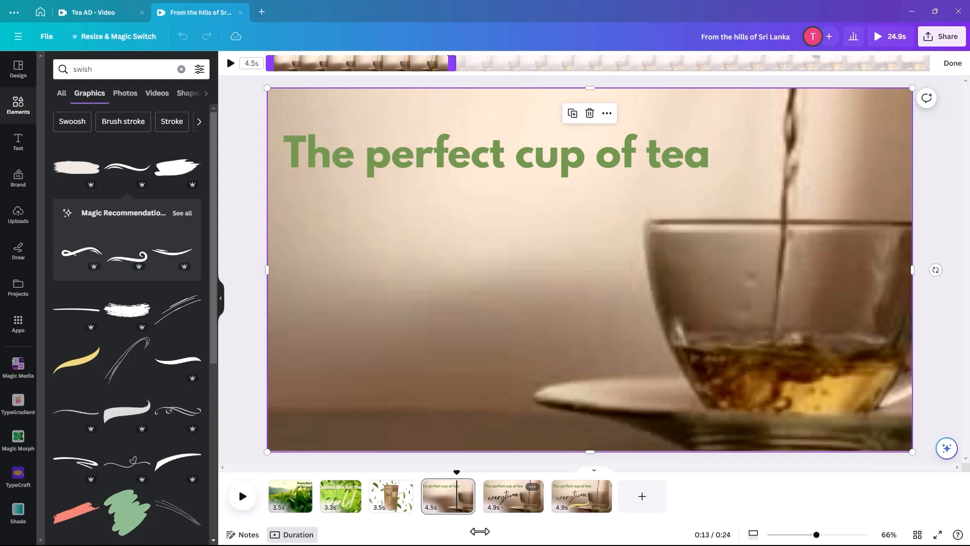
# Trim the video on the "everytime" page without the swoosh to 3.4 s, starting about where the preceding page's clip ends
pyautogui.click(512, 503)
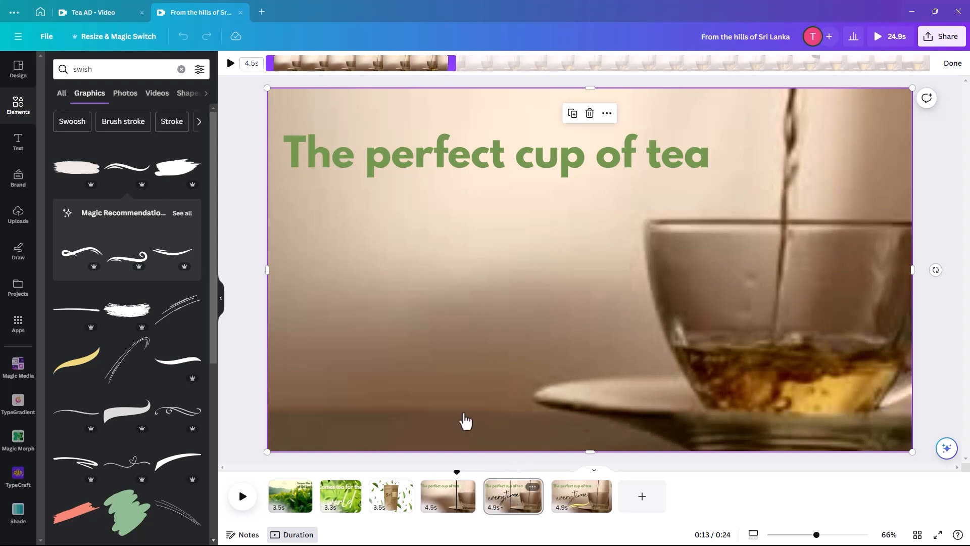
pyautogui.click(289, 94)
pyautogui.click(283, 66)
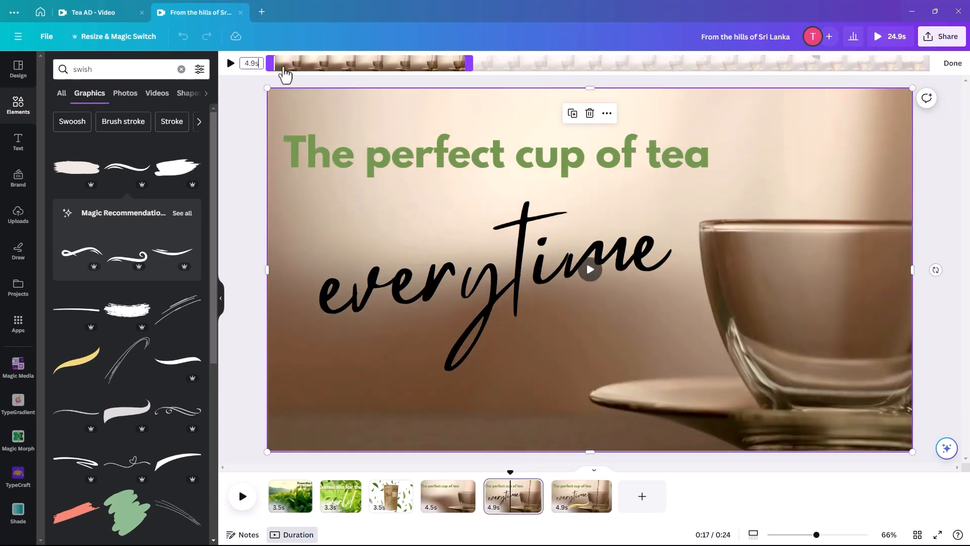
pyautogui.moveTo(271, 64); pyautogui.dragTo(726, 67)
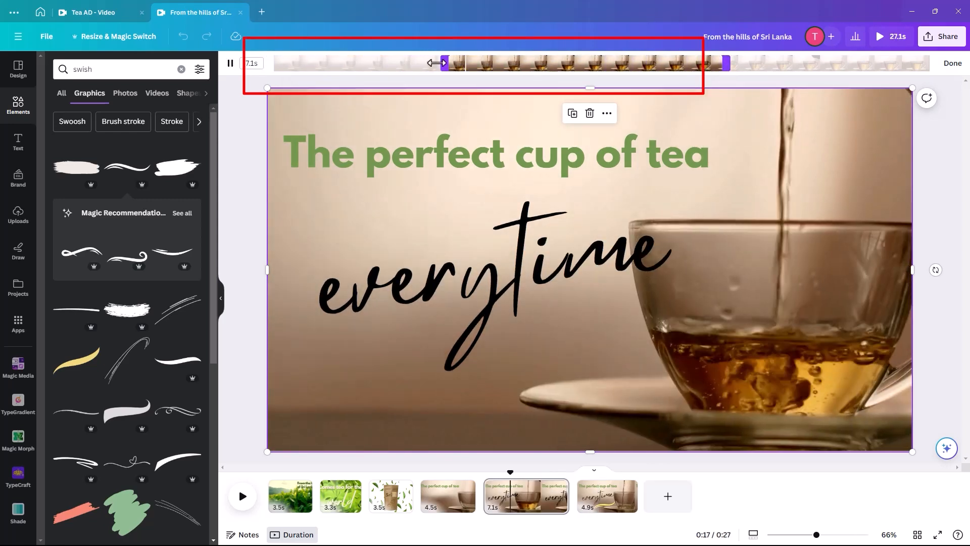
pyautogui.moveTo(444, 66); pyautogui.dragTo(444, 66)
pyautogui.moveTo(726, 66); pyautogui.dragTo(583, 74)
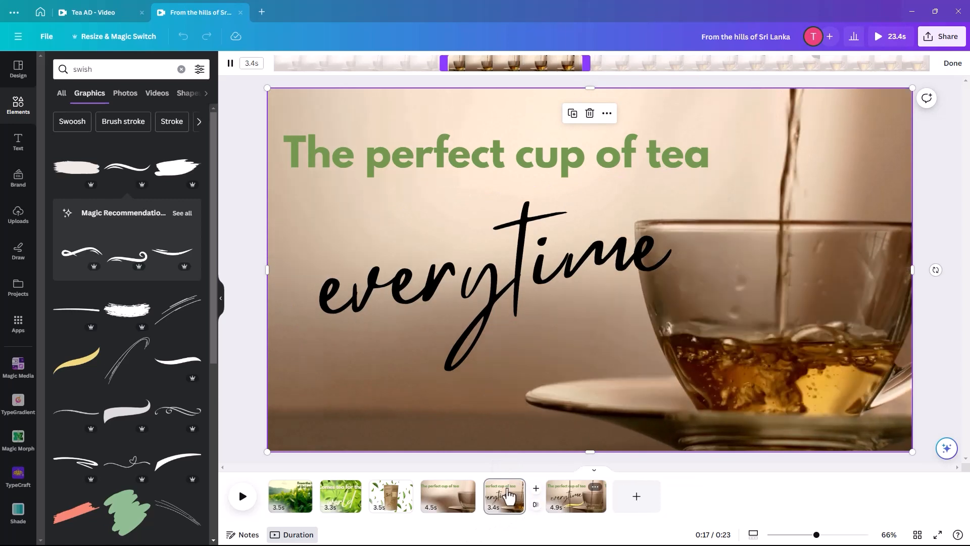
# Trim the video on the swoosh page to a 2.7 s section starting at 7.8 s
pyautogui.click(556, 508)
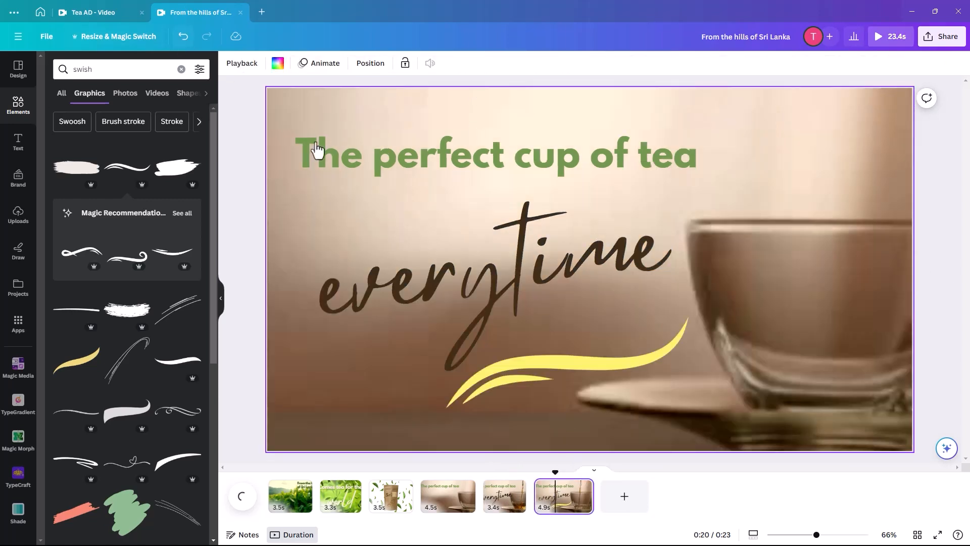
pyautogui.click(307, 109)
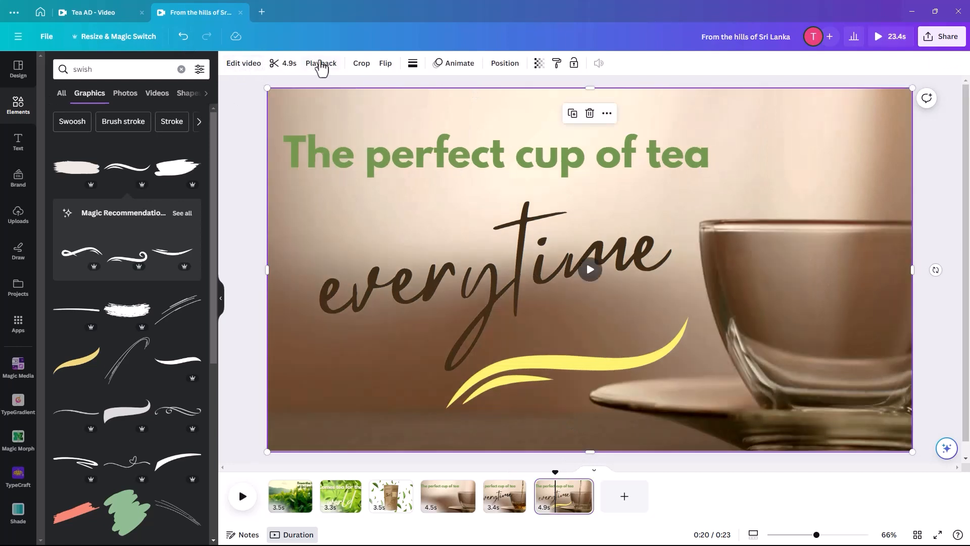
pyautogui.click(284, 63)
pyautogui.moveTo(471, 64); pyautogui.dragTo(731, 64)
pyautogui.moveTo(271, 63); pyautogui.dragTo(561, 71)
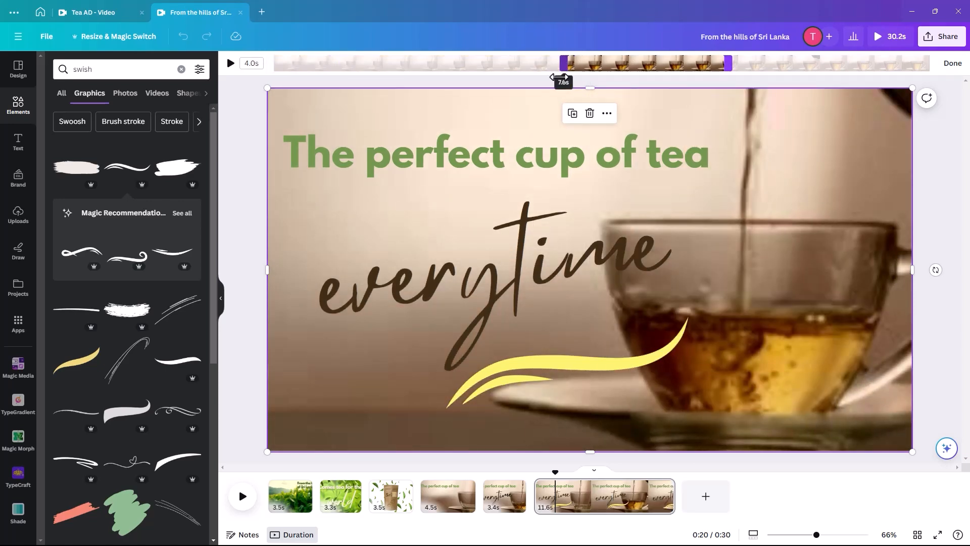
pyautogui.moveTo(730, 70); pyautogui.dragTo(896, 68)
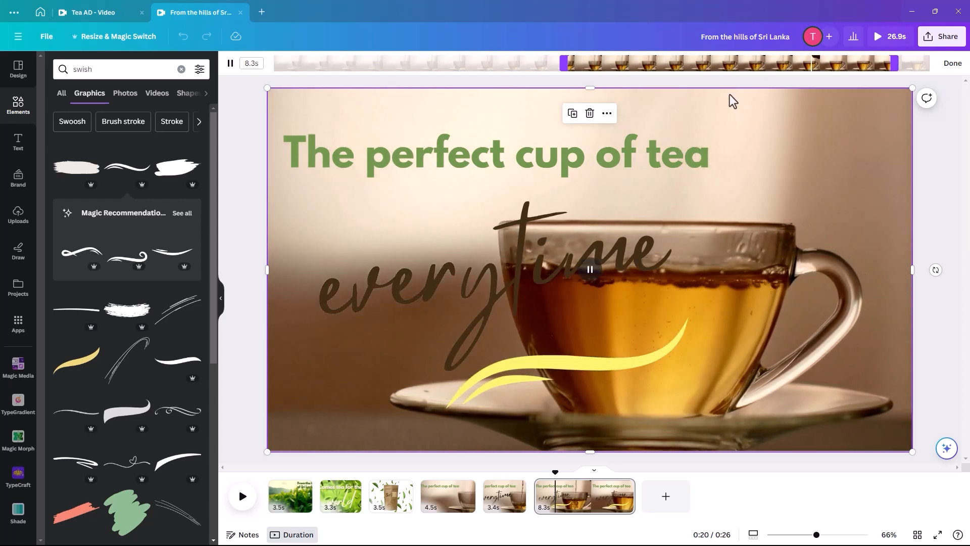
pyautogui.moveTo(894, 61); pyautogui.dragTo(743, 65)
pyautogui.moveTo(565, 64); pyautogui.dragTo(547, 64)
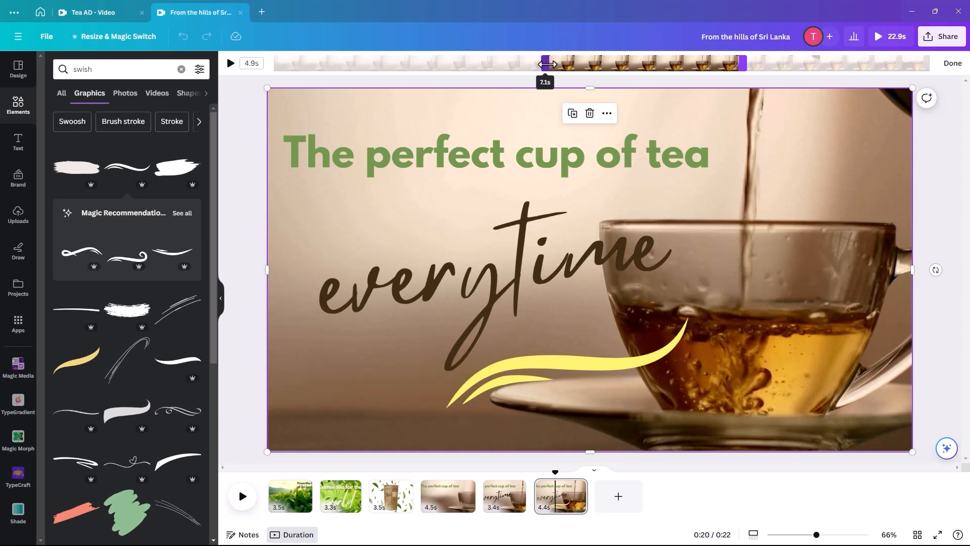
pyautogui.moveTo(547, 65); pyautogui.dragTo(548, 64)
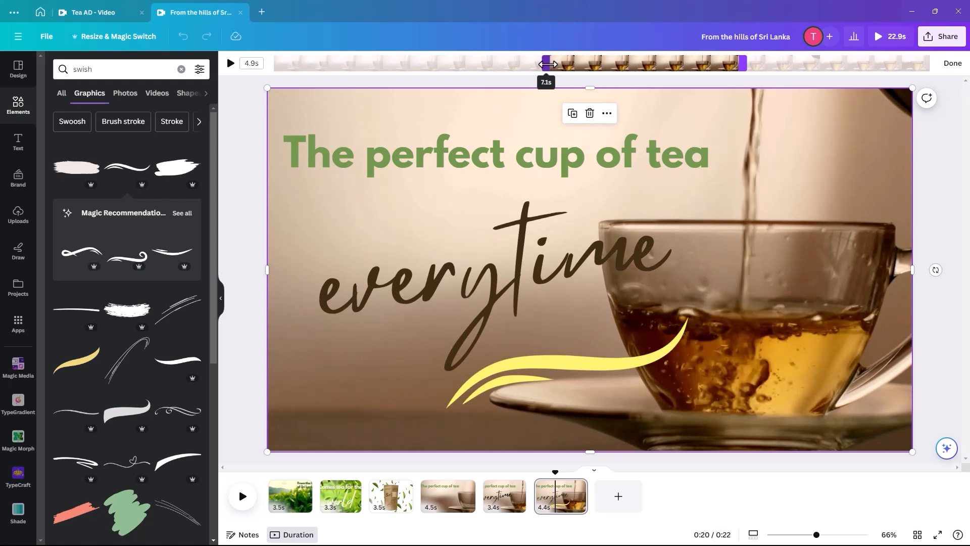
pyautogui.moveTo(549, 64); pyautogui.dragTo(575, 61)
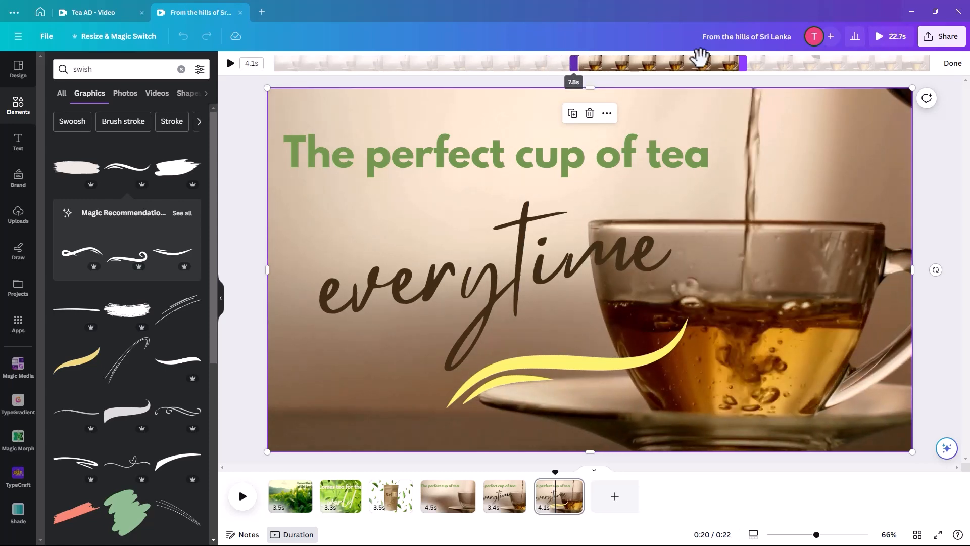
pyautogui.moveTo(744, 64); pyautogui.dragTo(681, 64)
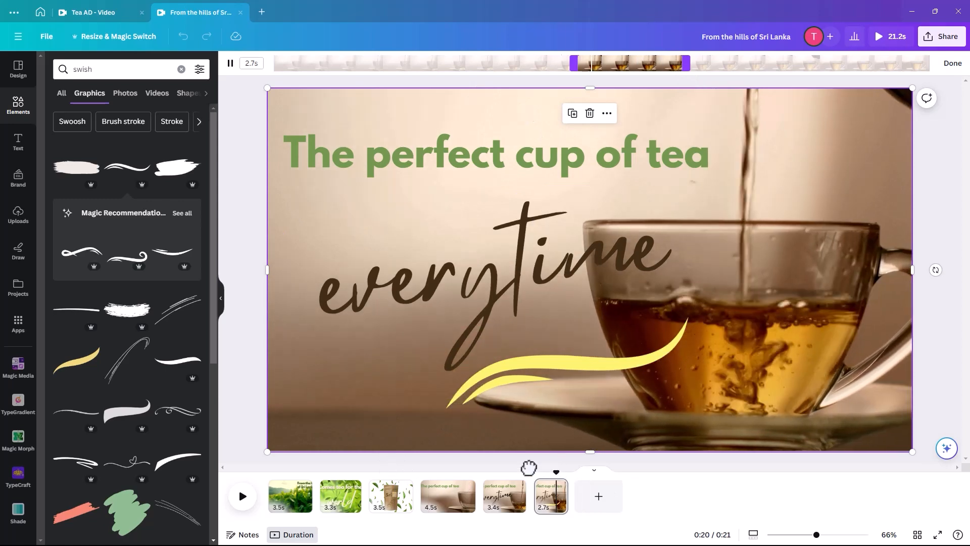
pyautogui.click(433, 414)
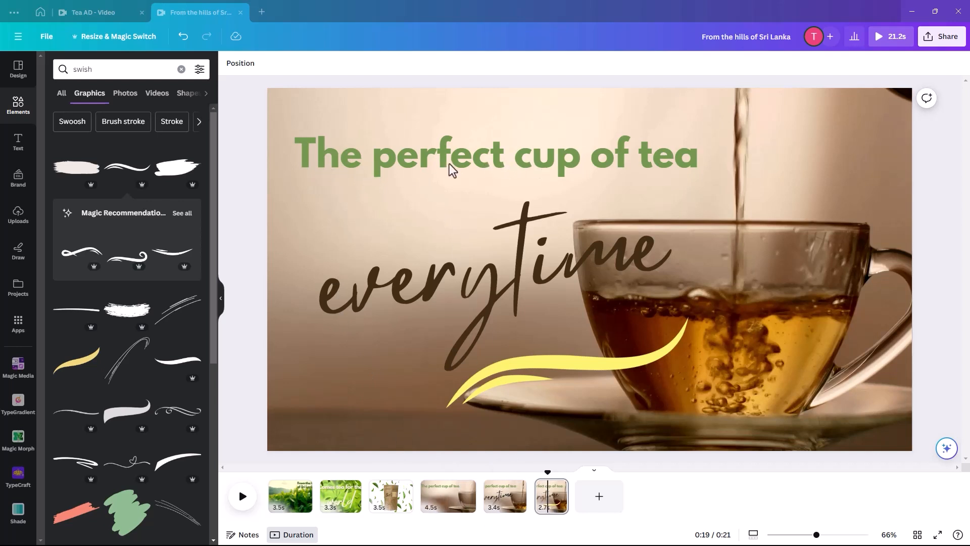
# Remove the Breathe animation from the heading "The perfect cup of tea" on the "everytime" page without the swoosh
pyautogui.click(433, 494)
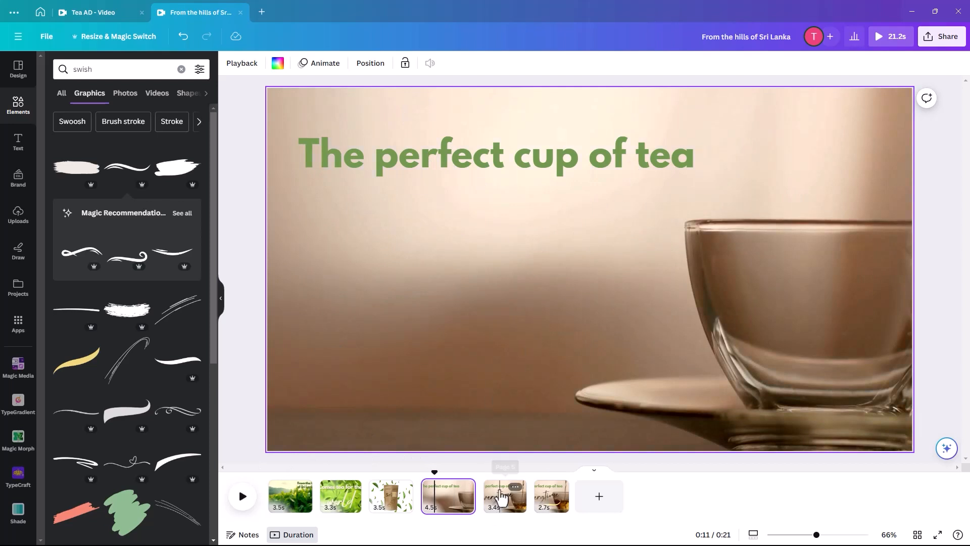
pyautogui.click(501, 492)
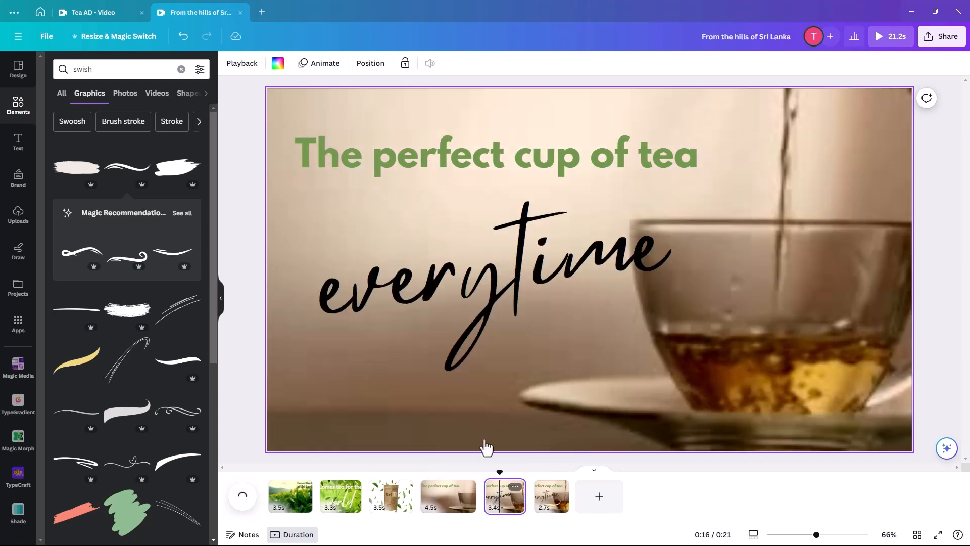
pyautogui.click(393, 162)
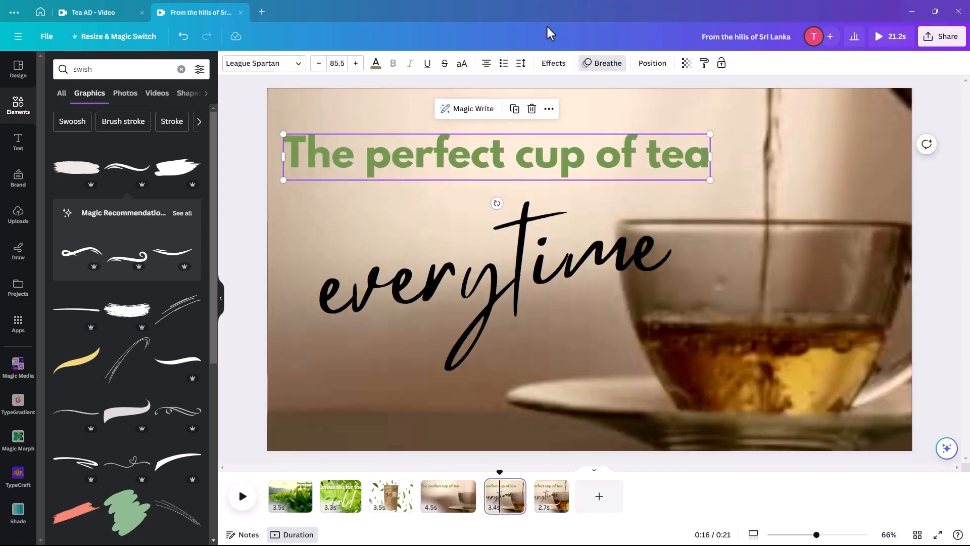
pyautogui.click(602, 64)
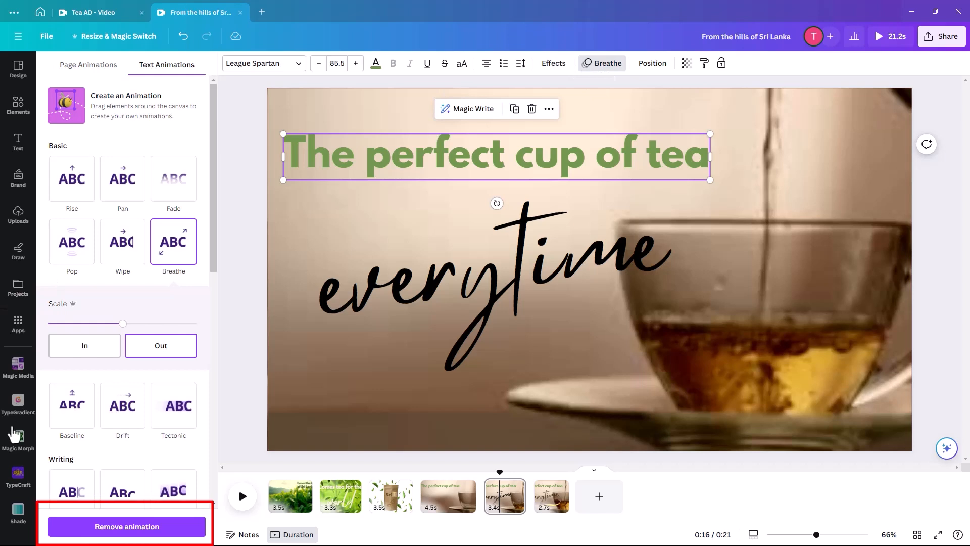
pyautogui.click(111, 534)
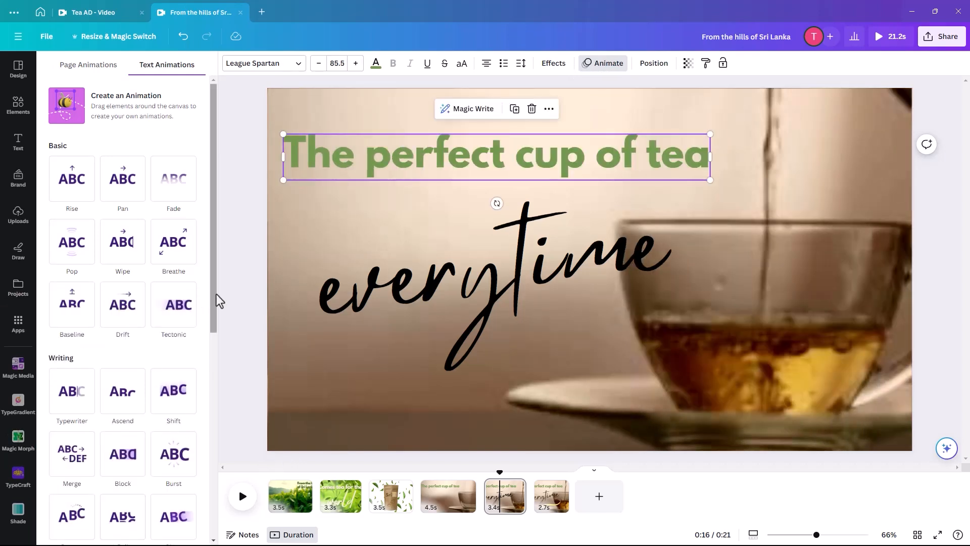
pyautogui.moveTo(213, 298); pyautogui.dragTo(195, 505)
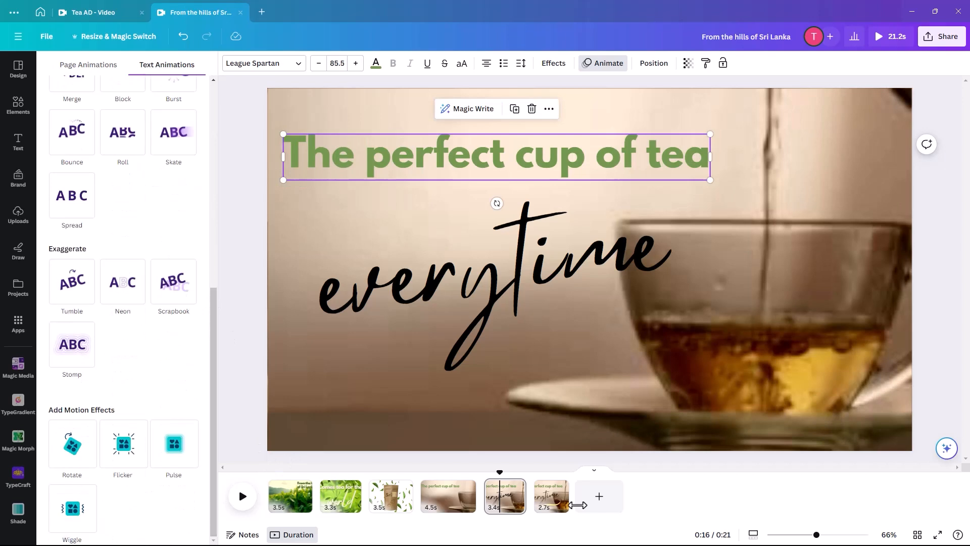
# Remove the Breathe animation from the heading "The perfect cup of tea" on the swoosh page
pyautogui.click(540, 498)
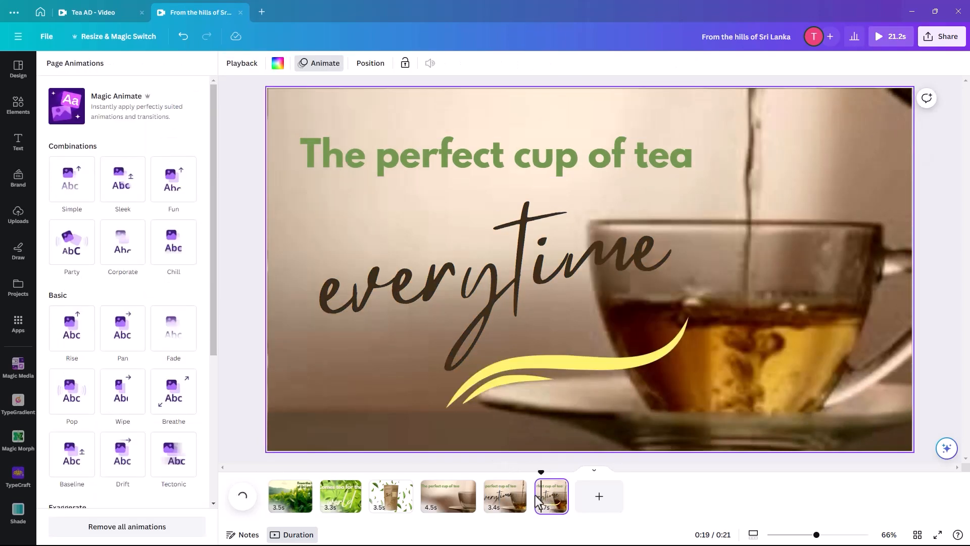
pyautogui.click(442, 160)
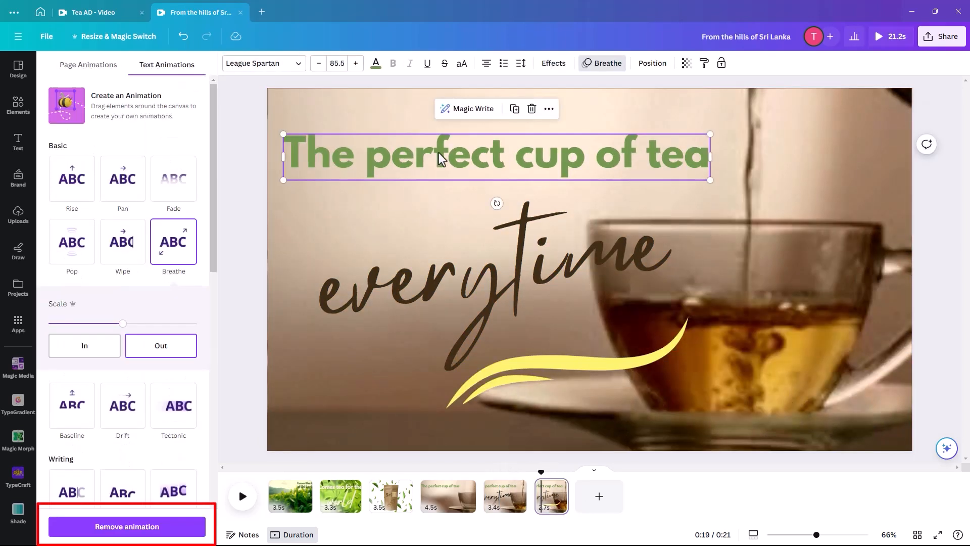
pyautogui.click(605, 71)
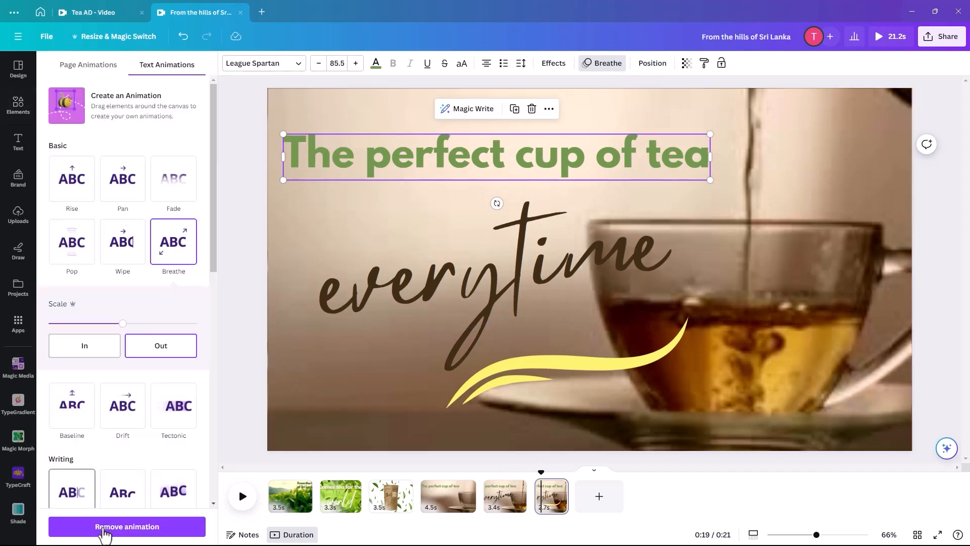
pyautogui.click(114, 528)
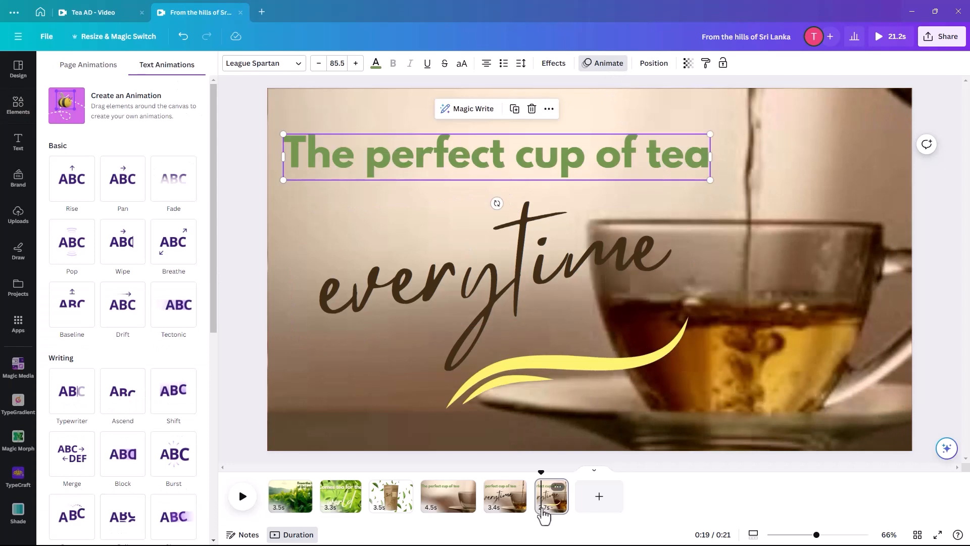
# Recolour the word "everytime" on the page without the swoosh with a light brown photo colour and apply the Breathe text animation
pyautogui.click(499, 501)
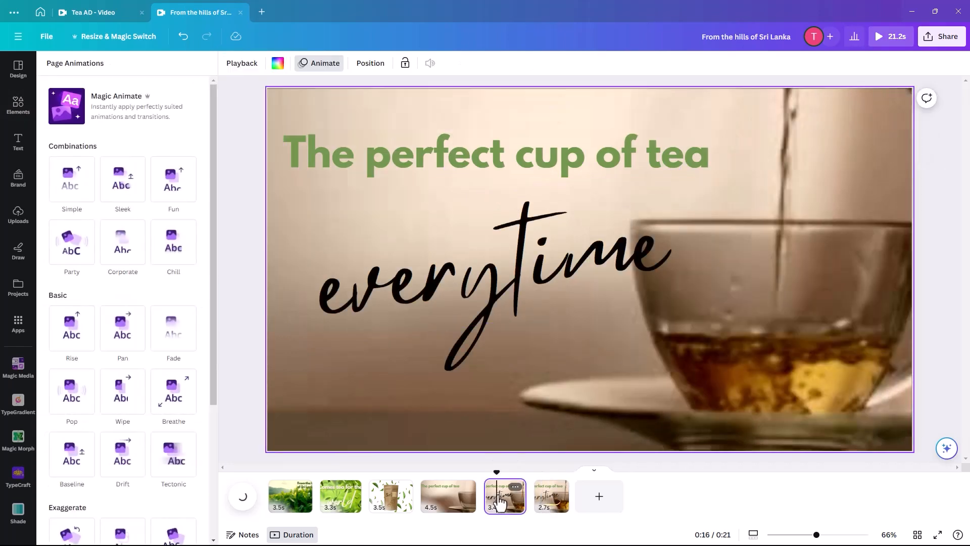
pyautogui.click(423, 296)
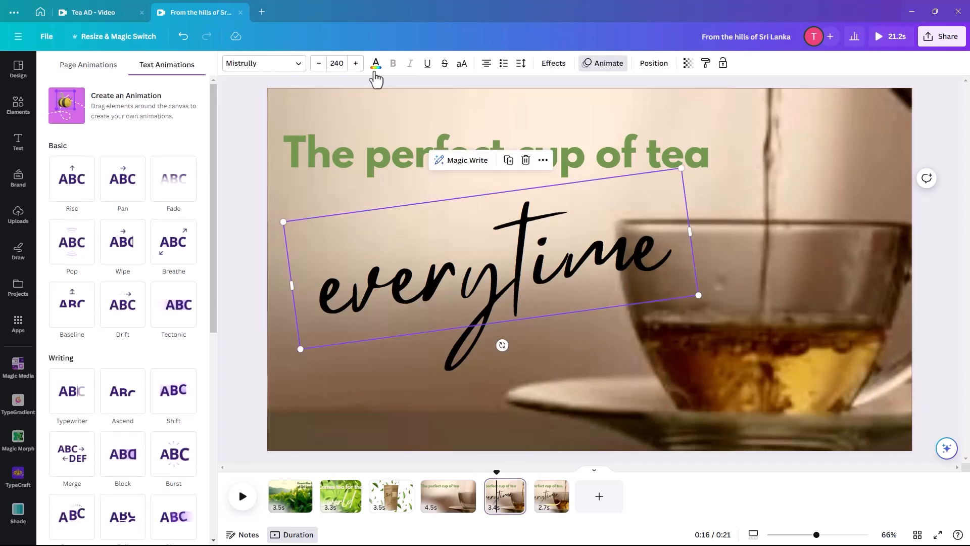
pyautogui.doubleClick(399, 275)
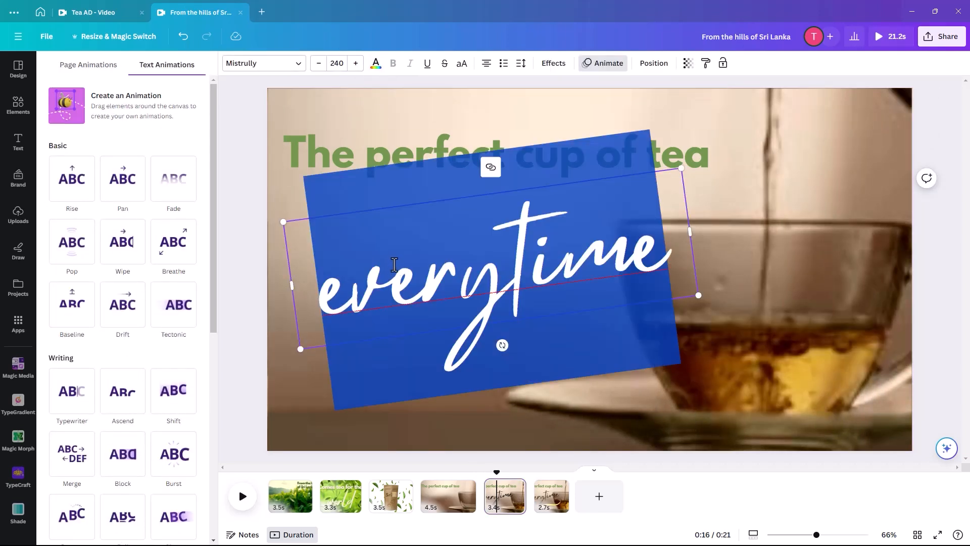
pyautogui.click(376, 63)
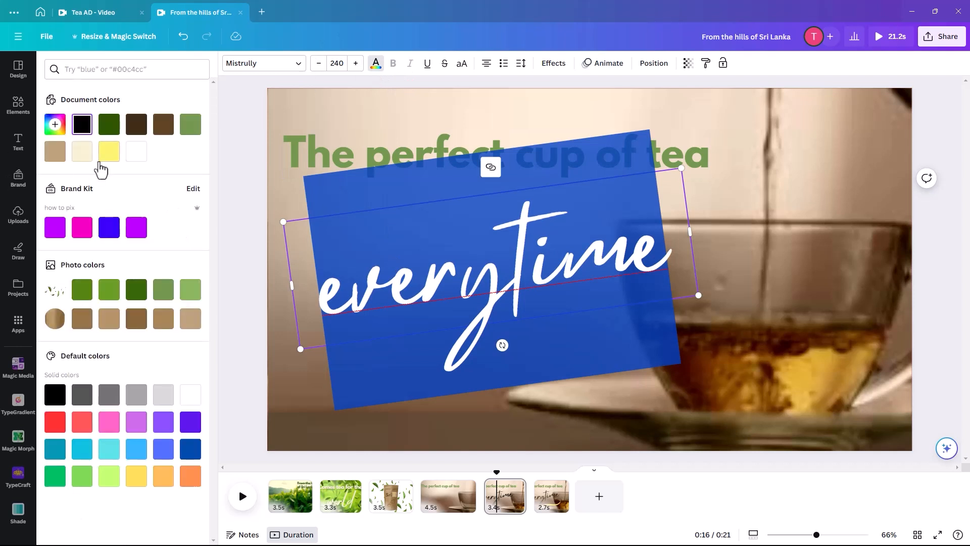
pyautogui.click(136, 318)
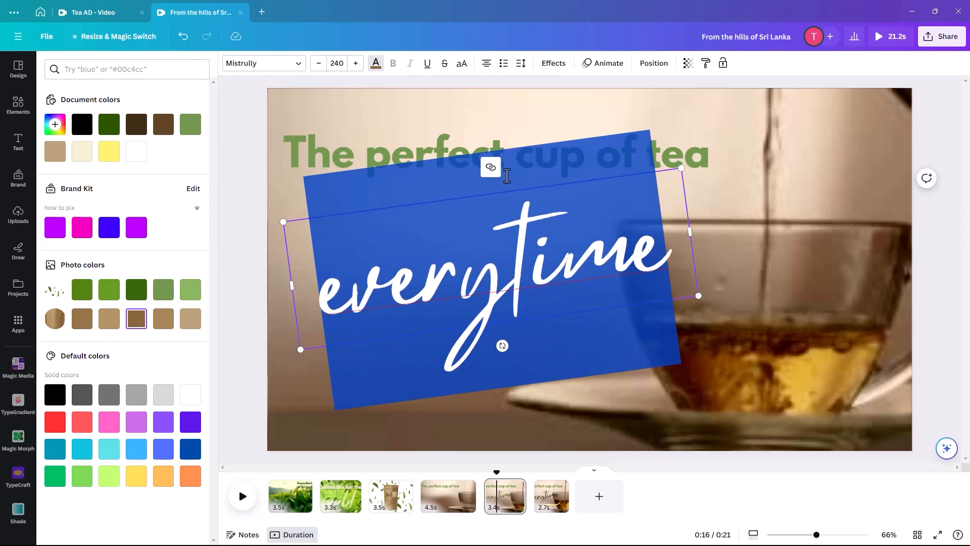
pyautogui.click(602, 65)
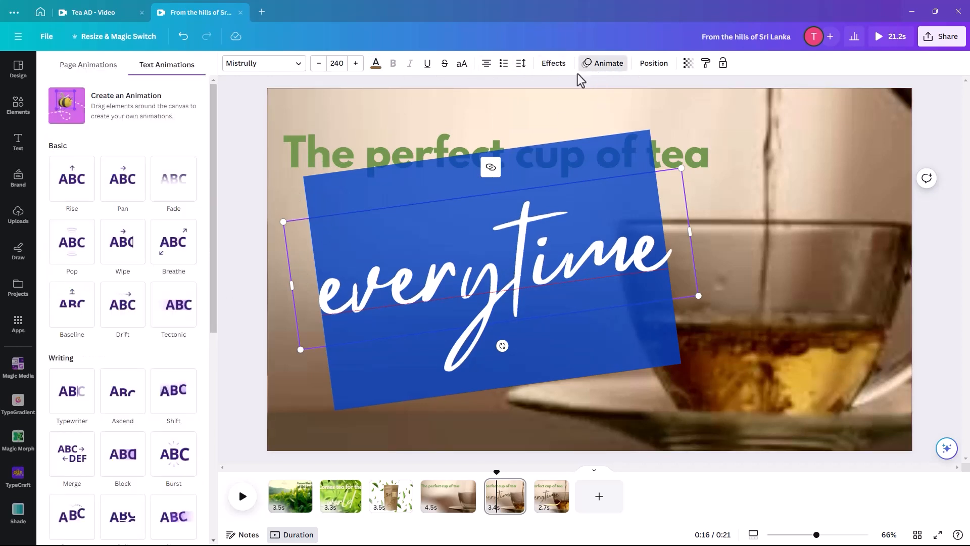
pyautogui.click(172, 247)
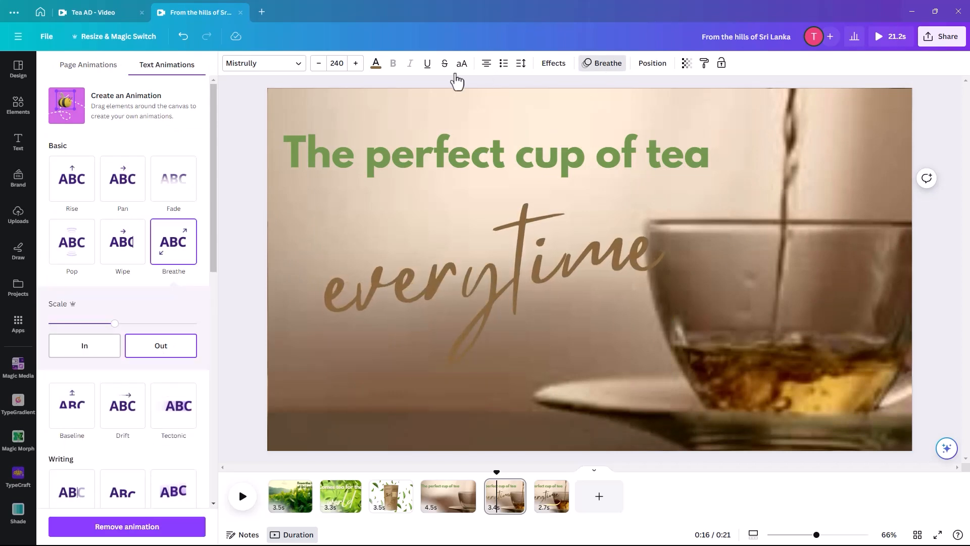
# Change "everytime" on the page without the swoosh to the medium brown from the document colours
pyautogui.click(376, 65)
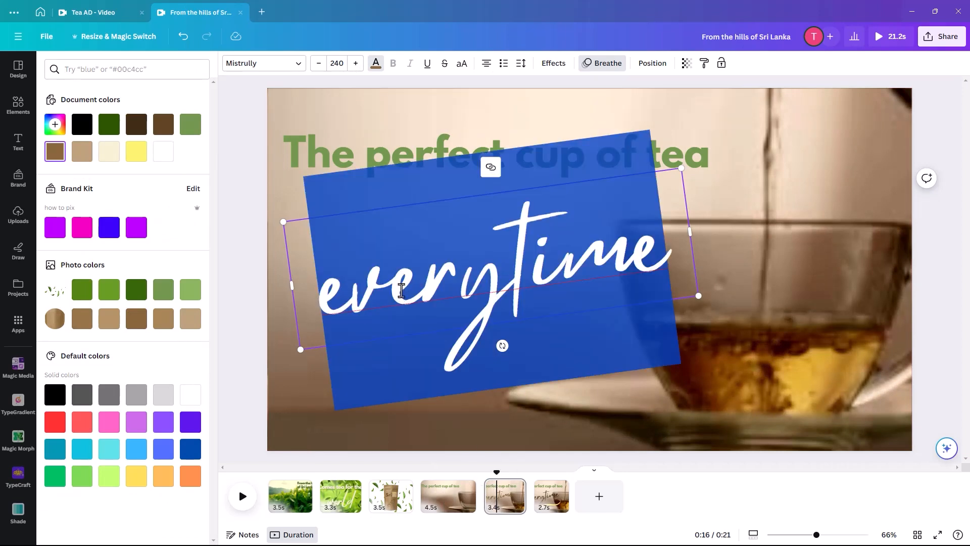
pyautogui.click(164, 131)
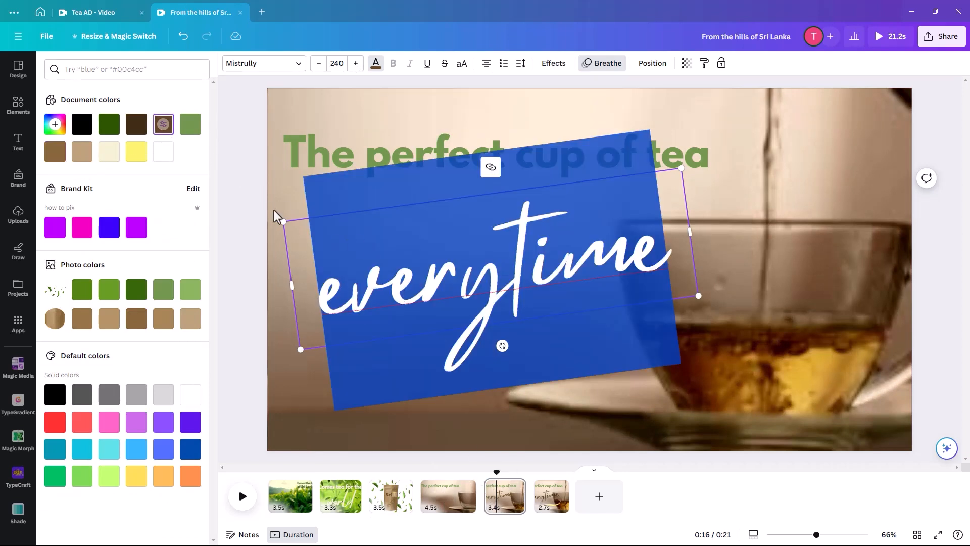
pyautogui.click(251, 211)
pyautogui.click(251, 211)
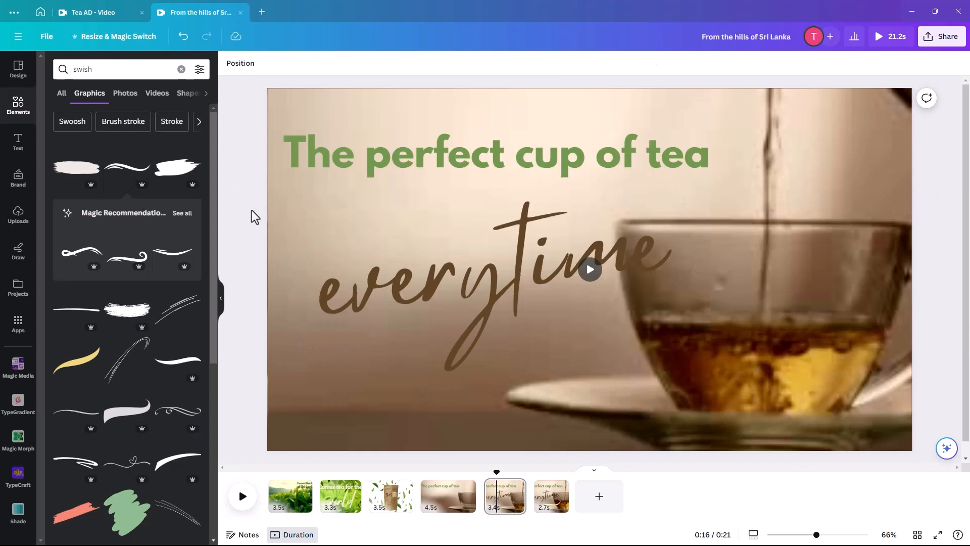
# Set the word "everytime" on the swoosh page to the medium brown document colour used on the preceding page
pyautogui.click(552, 493)
pyautogui.click(447, 301)
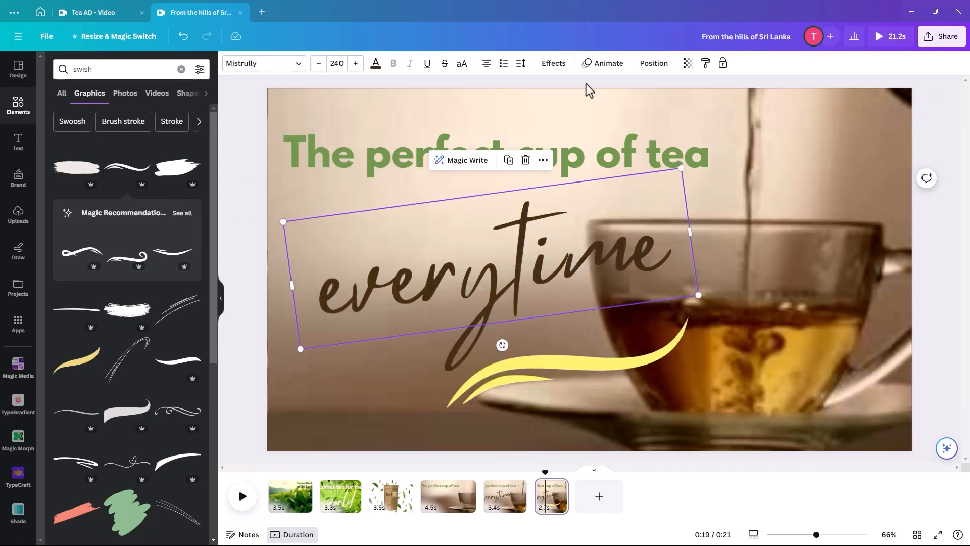
pyautogui.click(601, 65)
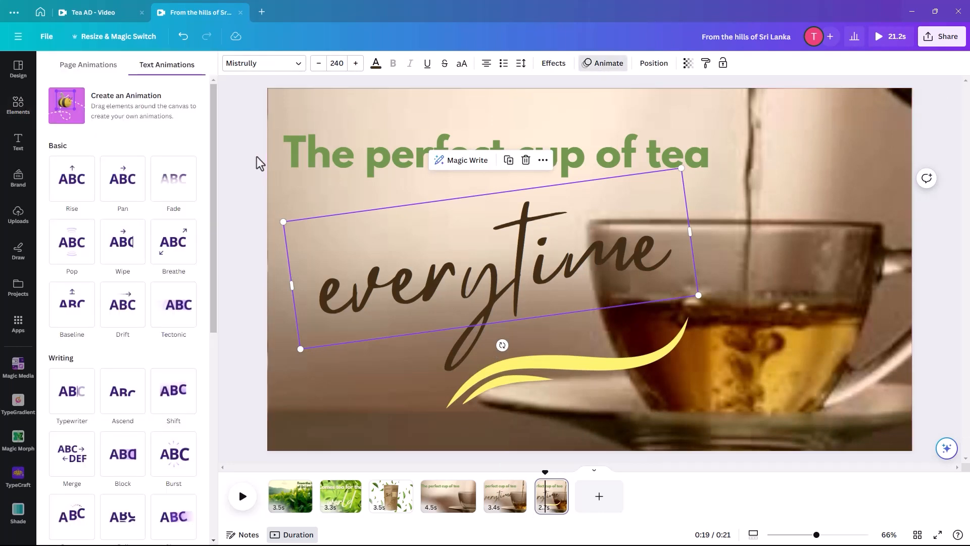
pyautogui.click(375, 63)
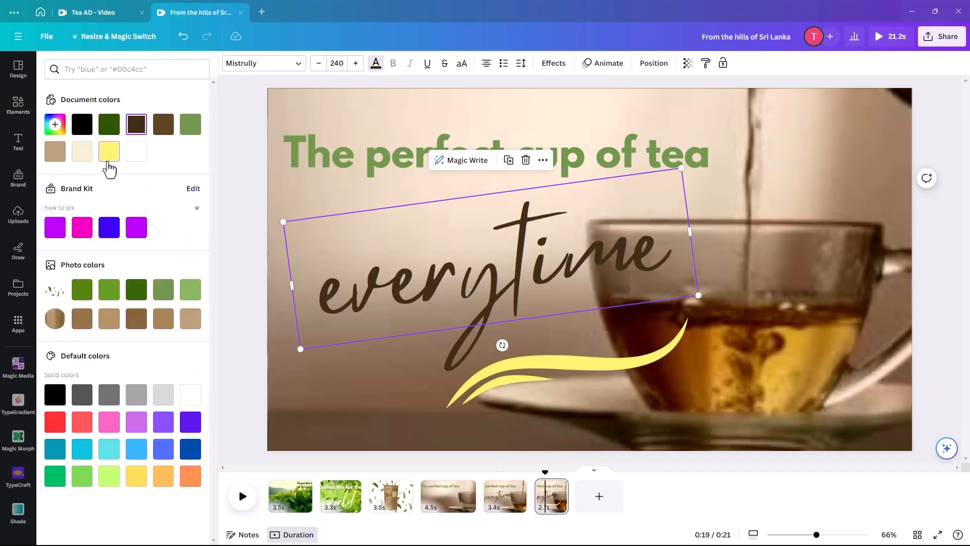
pyautogui.click(163, 125)
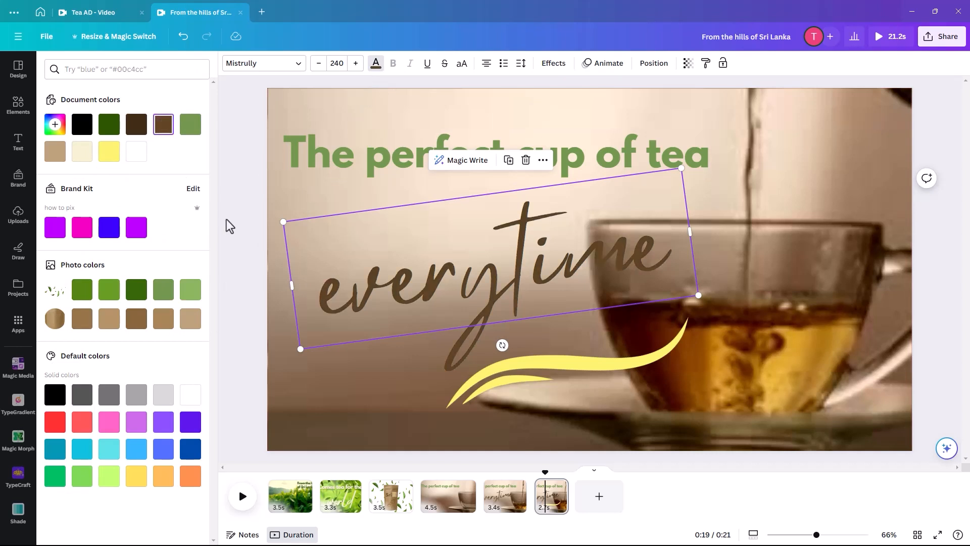
# Apply a Wipe animation to the yellow swoosh and reduce its speed
pyautogui.click(498, 372)
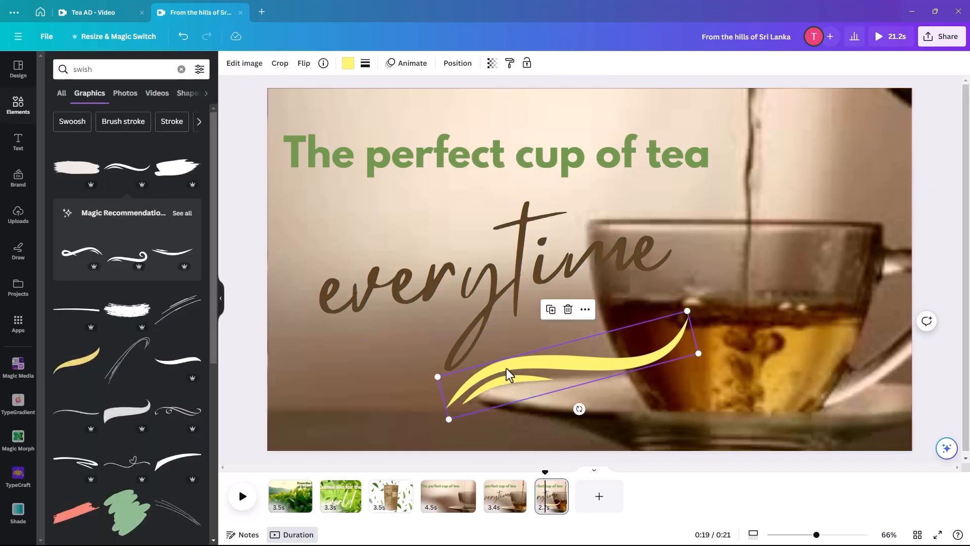
pyautogui.click(411, 64)
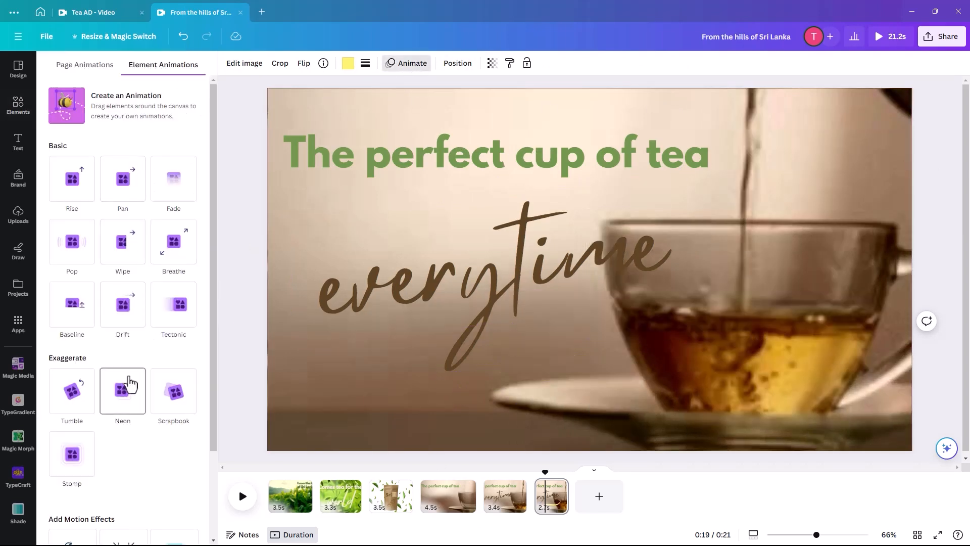
pyautogui.click(122, 259)
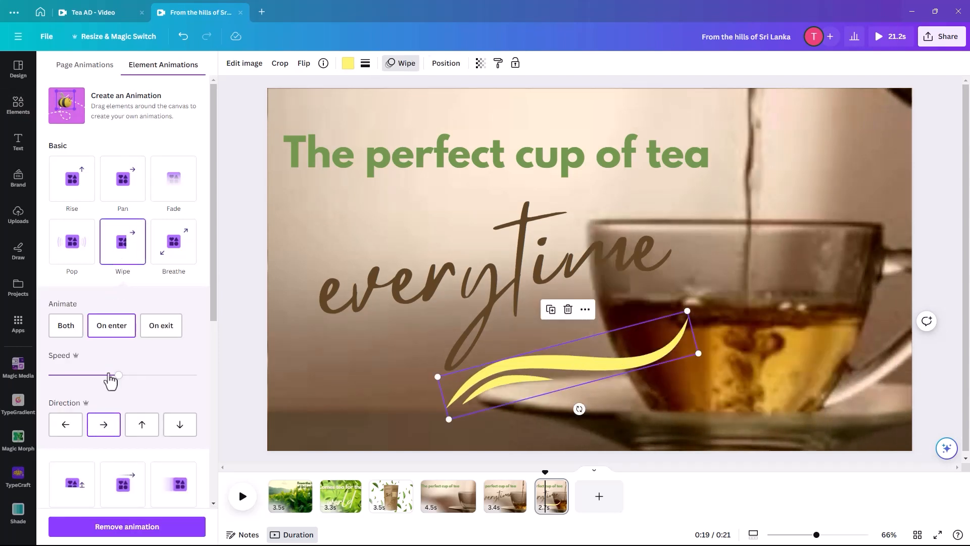
pyautogui.moveTo(119, 379); pyautogui.dragTo(73, 380)
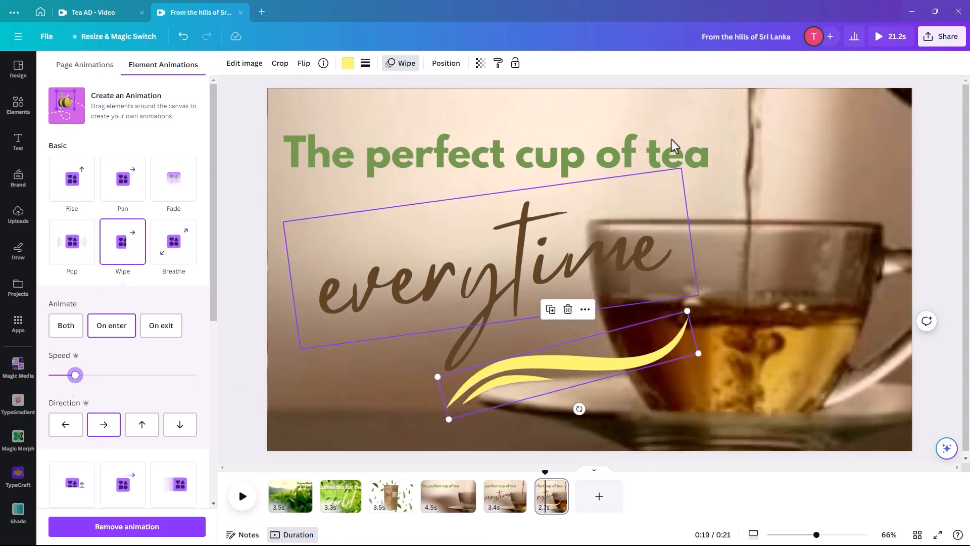
pyautogui.click(658, 99)
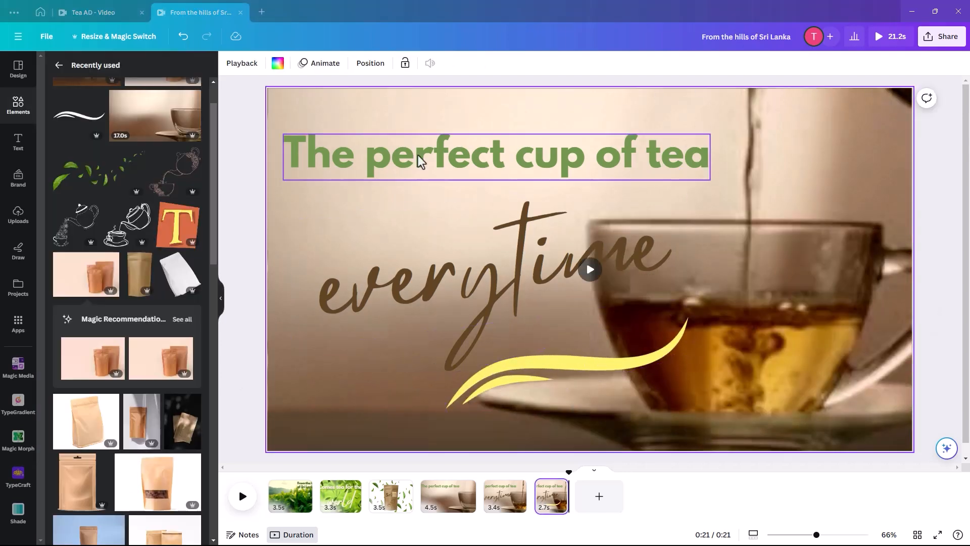
# Add a blank page at the end and paste a copy of the SriT pouch group from the third page onto it
pyautogui.click(599, 497)
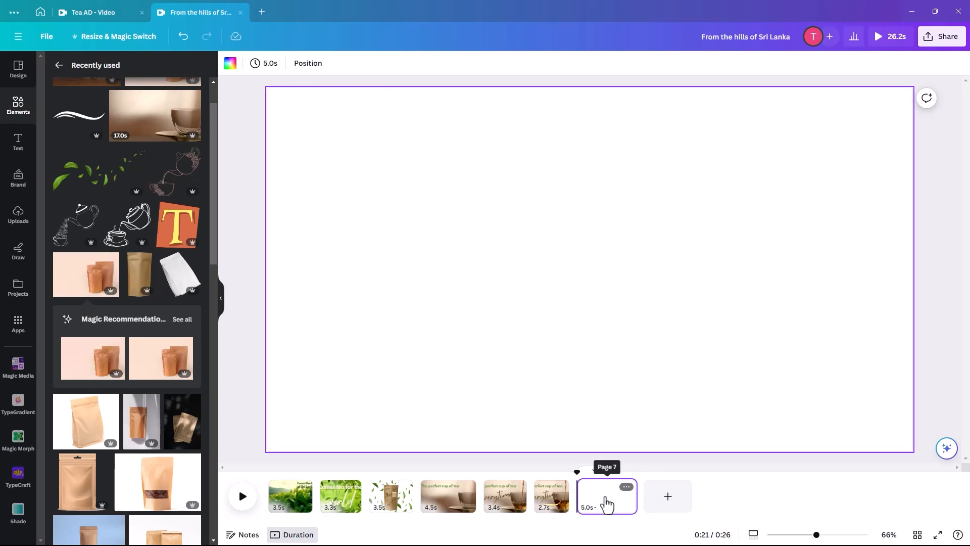
pyautogui.click(578, 281)
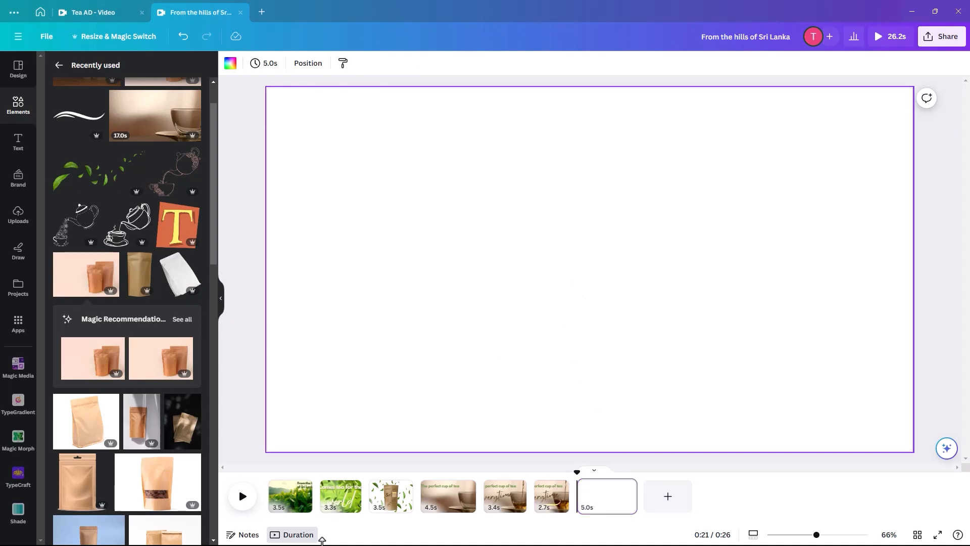
pyautogui.click(391, 506)
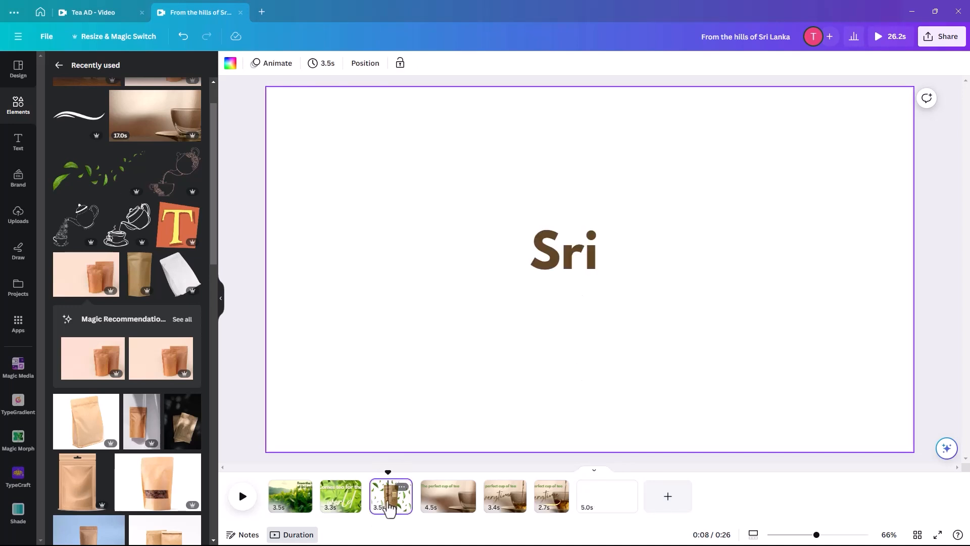
pyautogui.click(547, 205)
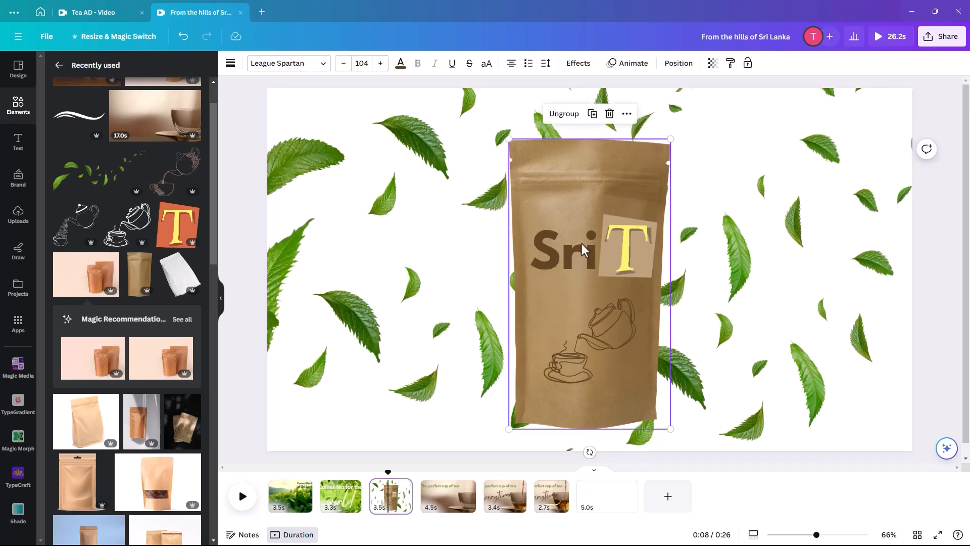
pyautogui.rightClick(563, 192)
pyautogui.click(602, 203)
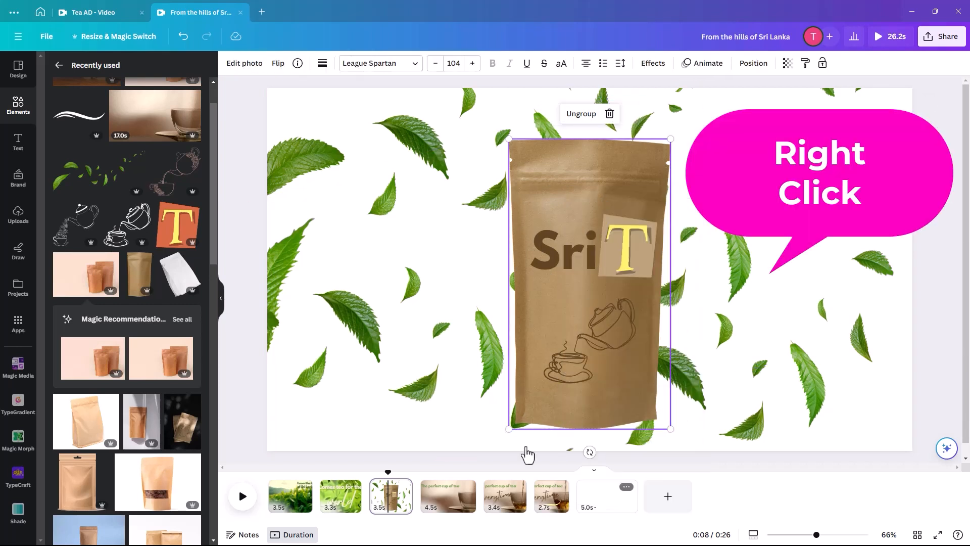
pyautogui.click(606, 494)
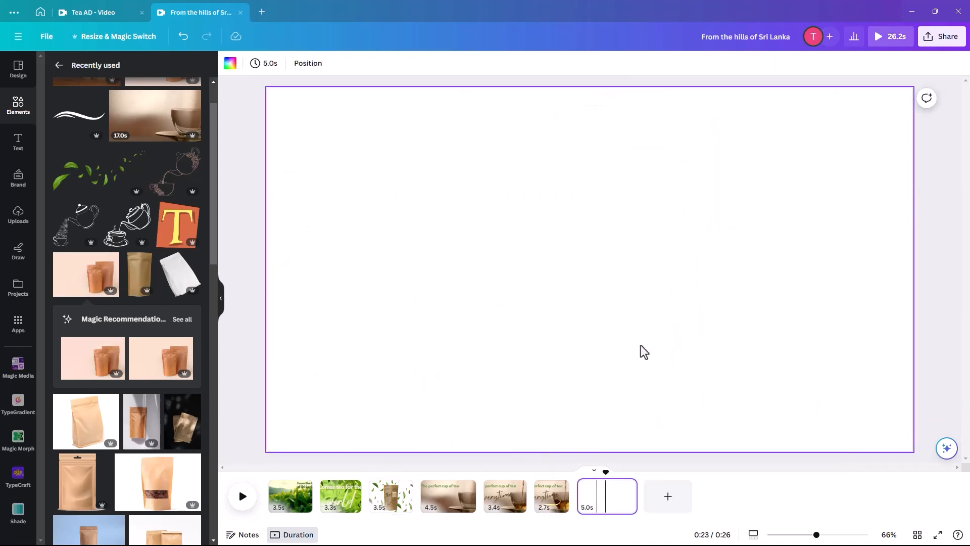
pyautogui.rightClick(559, 252)
pyautogui.click(608, 287)
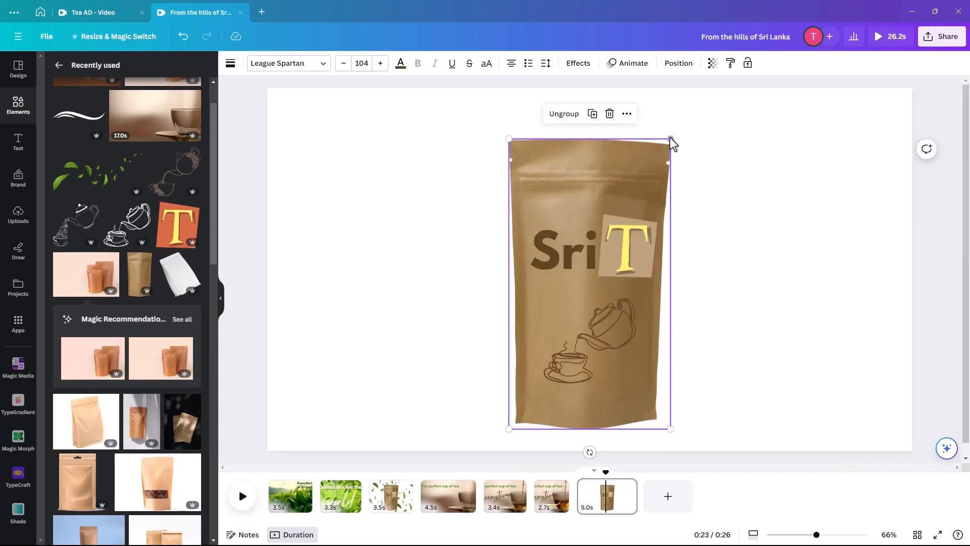
# Shrink the pouch group to a text size of 79.2 and place a duplicate enlarged to text size 96.8 to its right
pyautogui.moveTo(669, 136); pyautogui.dragTo(639, 203)
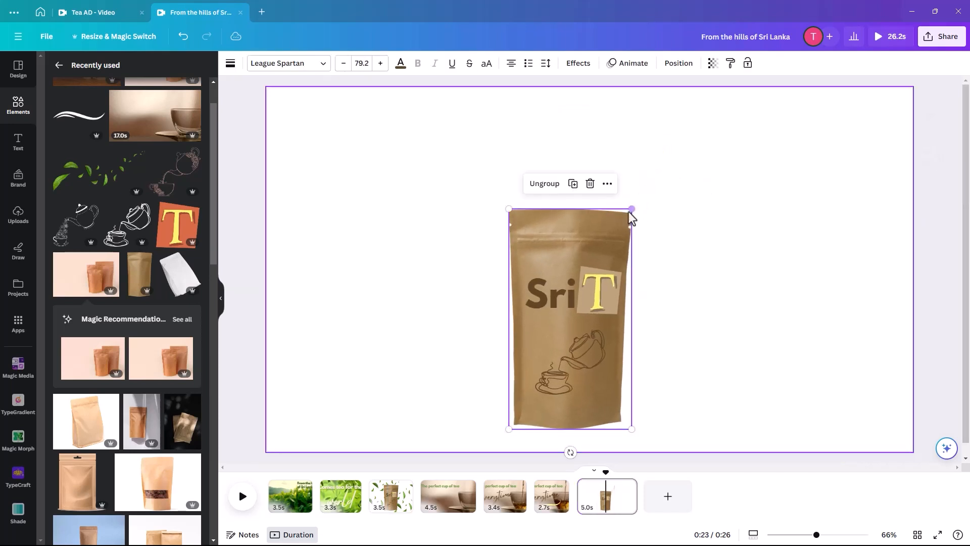
pyautogui.moveTo(550, 262); pyautogui.dragTo(723, 249)
pyautogui.click(630, 151)
pyautogui.moveTo(777, 154); pyautogui.dragTo(819, 135)
pyautogui.moveTo(725, 334); pyautogui.dragTo(726, 337)
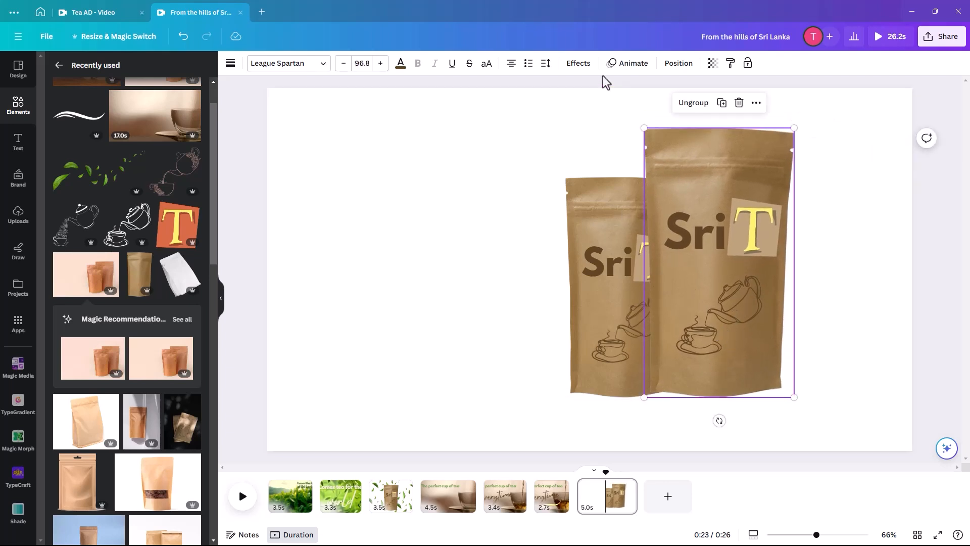
# Bring the small pouch in front of the large one and shift it slightly down and to the left
pyautogui.click(677, 64)
pyautogui.moveTo(134, 135); pyautogui.dragTo(134, 166)
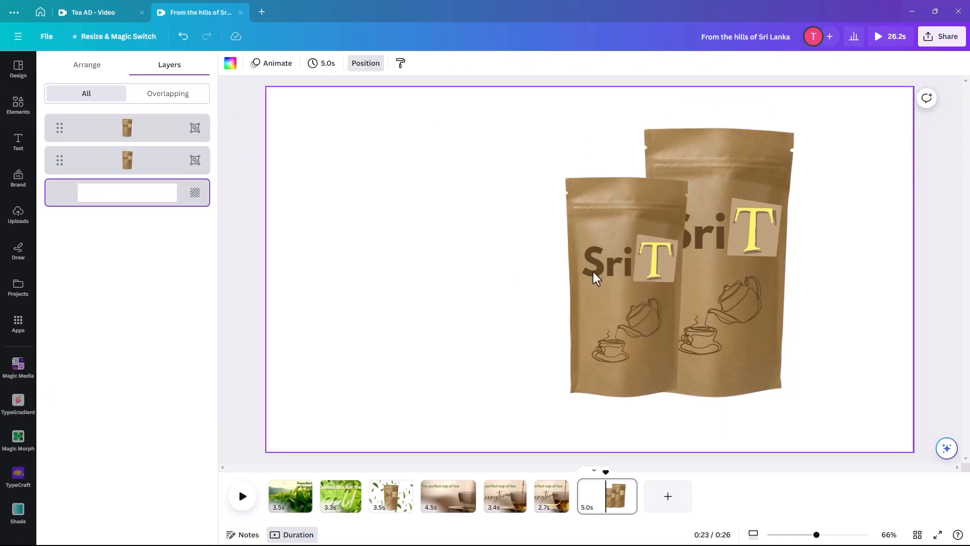
pyautogui.moveTo(584, 335); pyautogui.dragTo(574, 340)
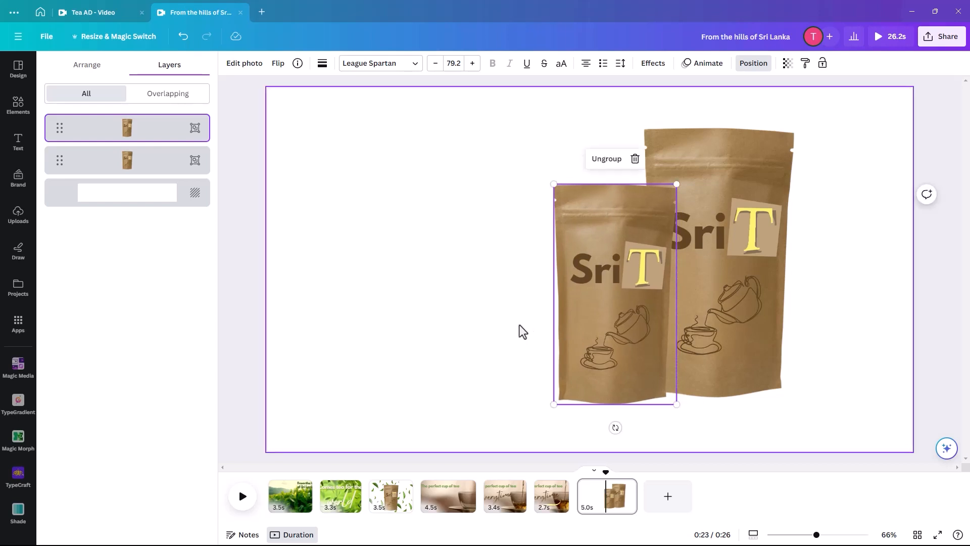
# Scale both pouches down together and reposition them nearer the page's right edge
pyautogui.click(521, 325)
pyautogui.moveTo(516, 112); pyautogui.dragTo(803, 407)
pyautogui.moveTo(793, 125); pyautogui.dragTo(768, 160)
pyautogui.moveTo(708, 200); pyautogui.dragTo(771, 184)
pyautogui.click(416, 240)
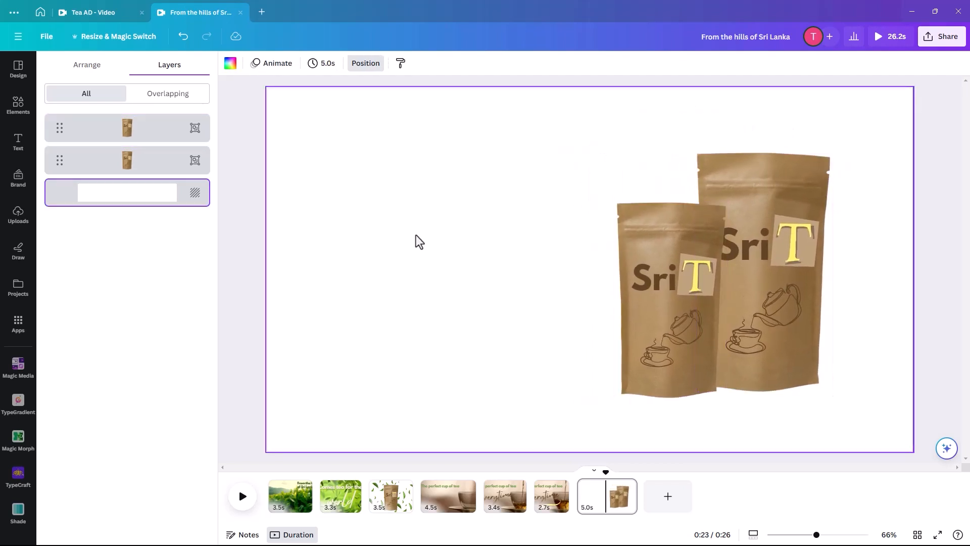
# Search the elements library for "product background" and narrow the results to photos
pyautogui.click(17, 104)
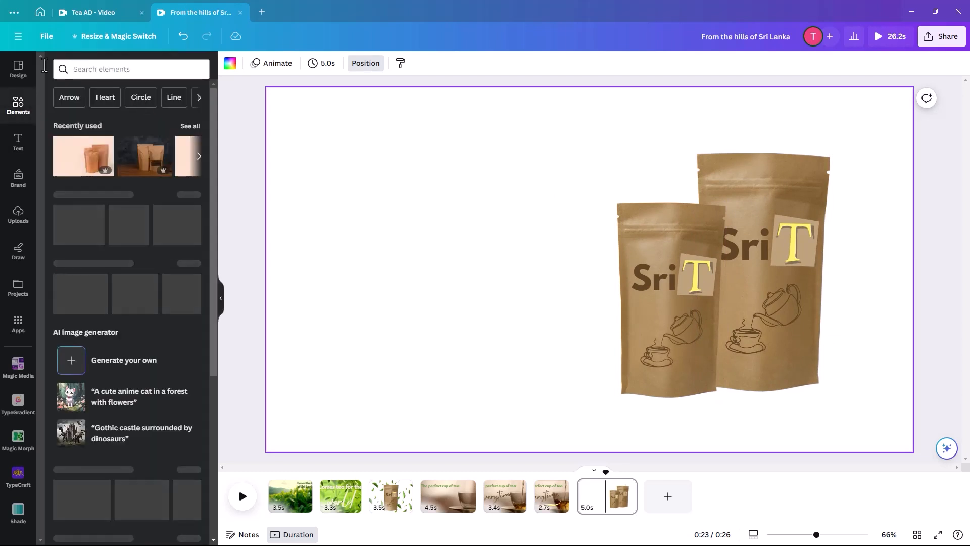
pyautogui.click(75, 69)
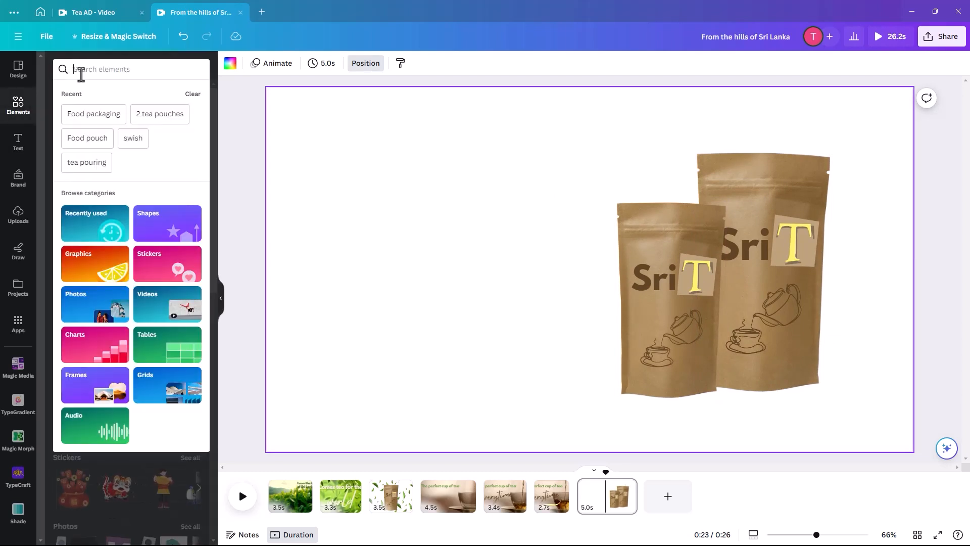
pyautogui.write('product ')
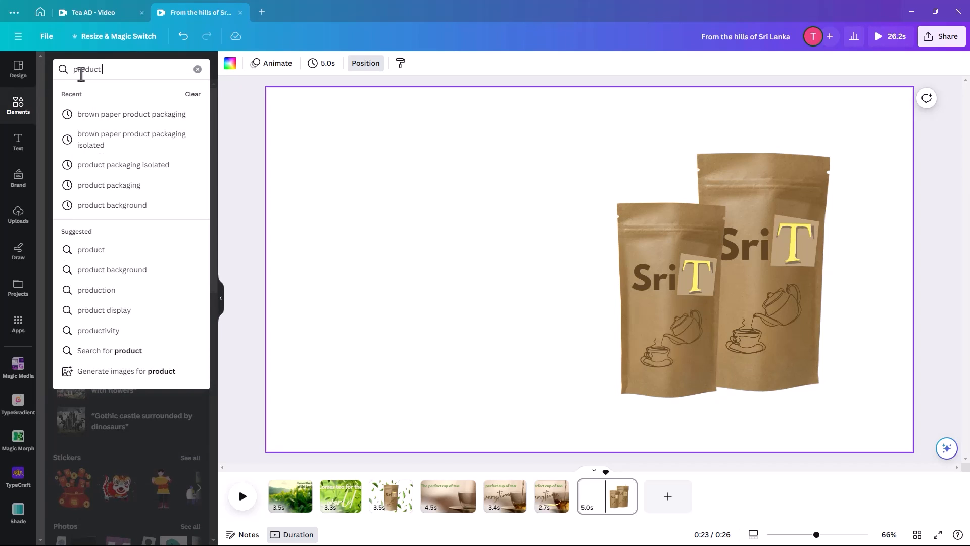
pyautogui.write('background')
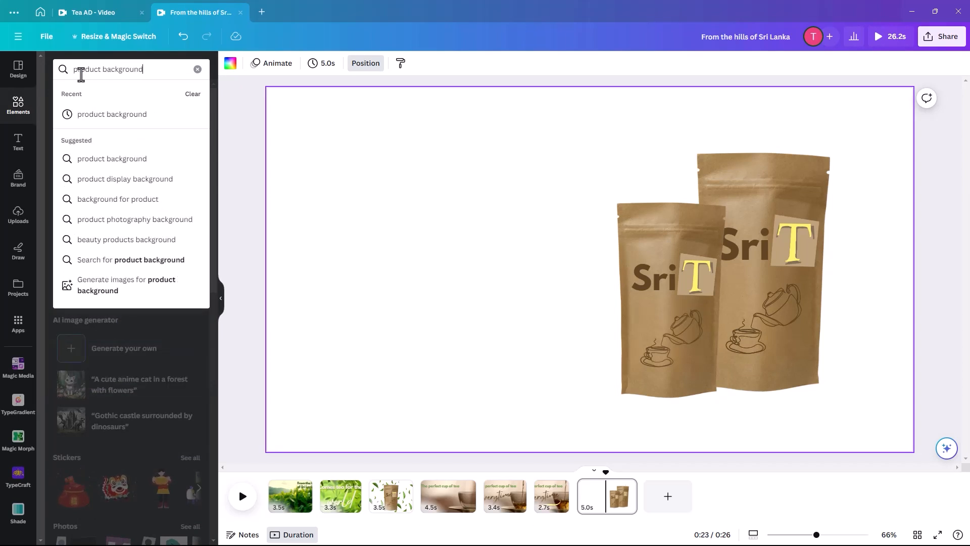
pyautogui.press('Return')
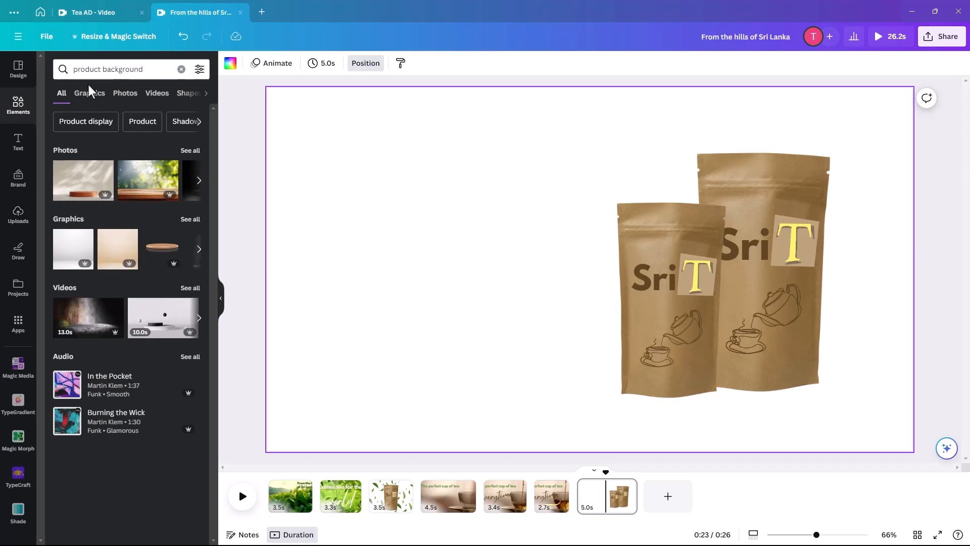
pyautogui.click(125, 93)
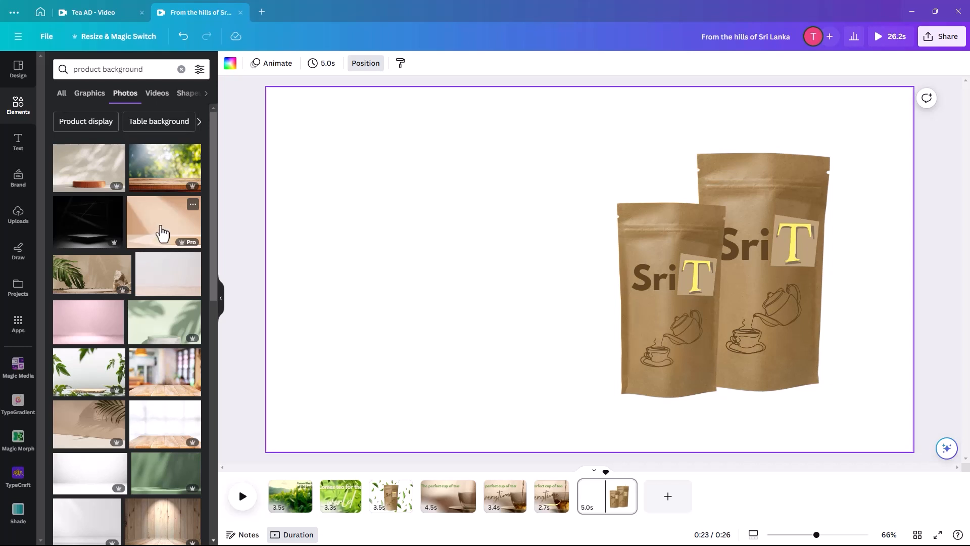
# Try the blurred garden photo with a wooden tabletop as a full-page backdrop behind both pouches, and delete it
pyautogui.click(162, 175)
pyautogui.moveTo(423, 299); pyautogui.dragTo(323, 260)
pyautogui.moveTo(703, 378); pyautogui.dragTo(955, 458)
pyautogui.moveTo(575, 421); pyautogui.dragTo(573, 380)
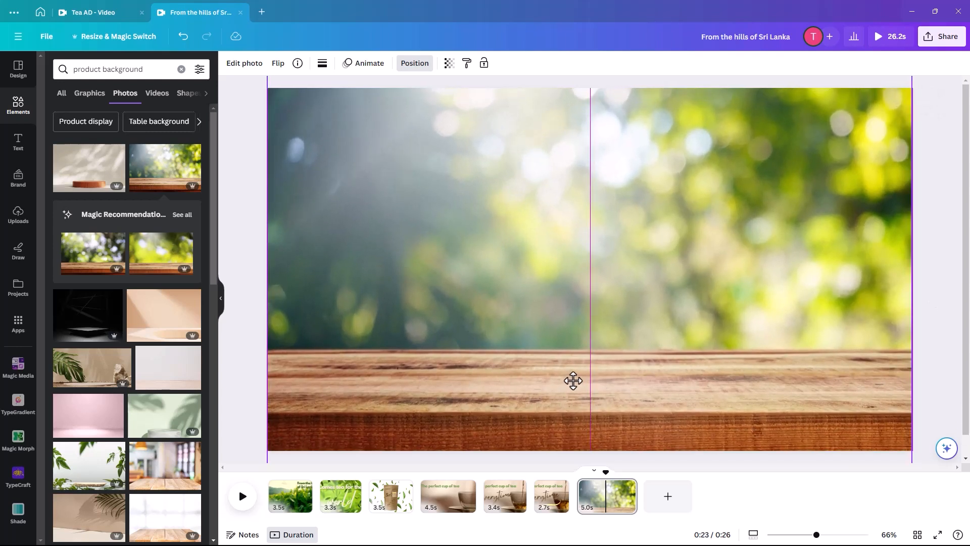
pyautogui.moveTo(521, 318); pyautogui.dragTo(520, 318)
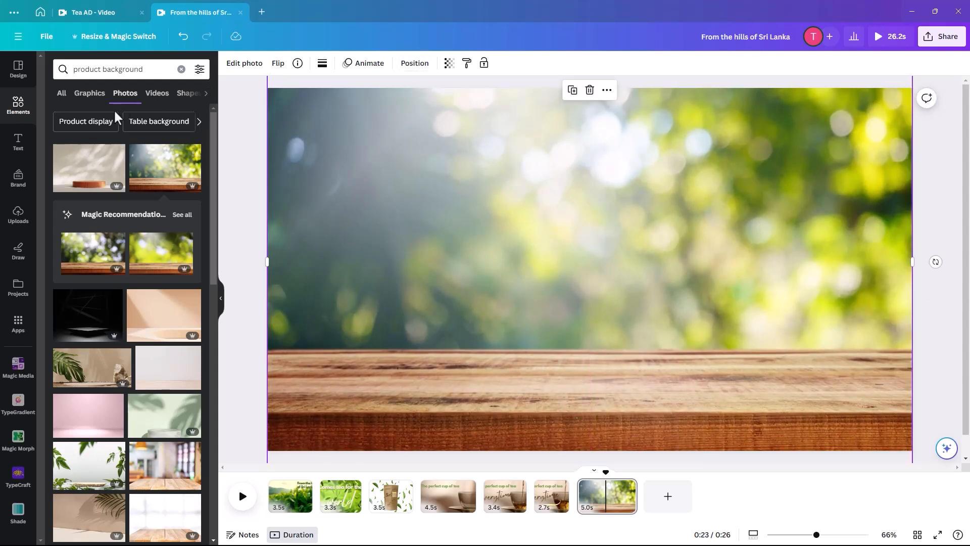
pyautogui.click(414, 63)
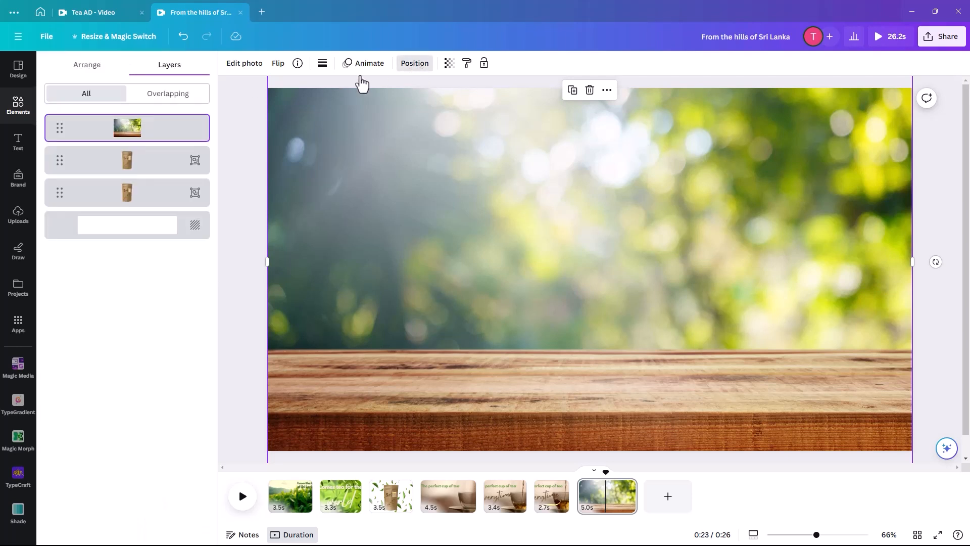
pyautogui.moveTo(138, 144); pyautogui.dragTo(167, 205)
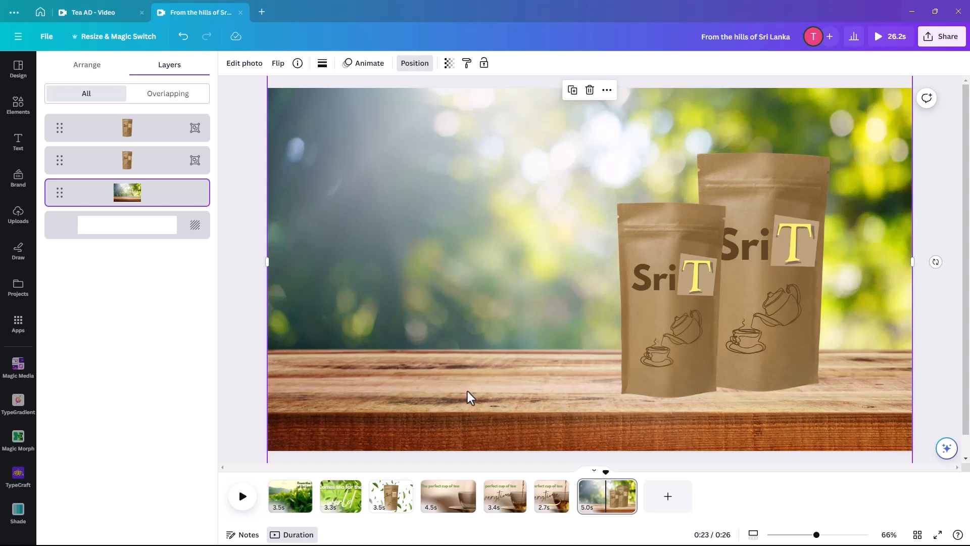
pyautogui.press('Delete')
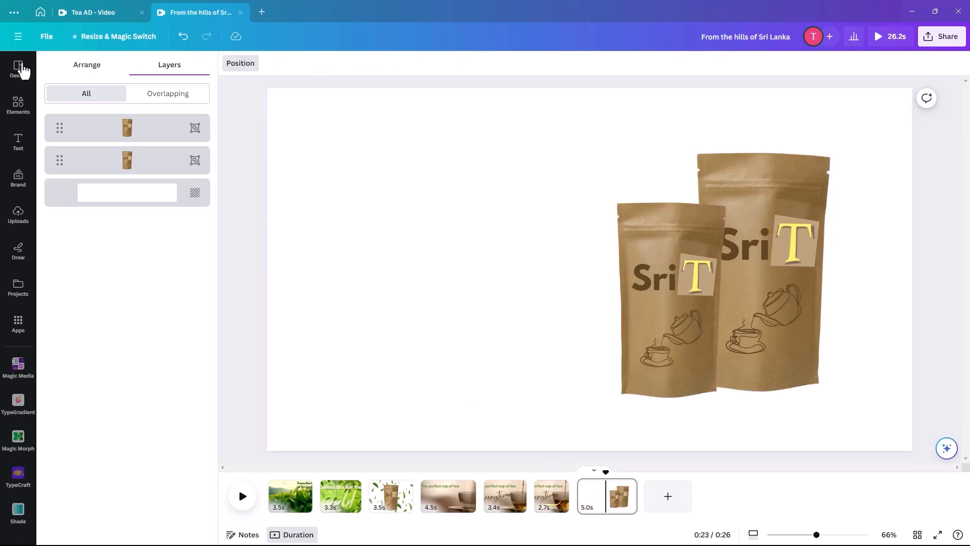
# Repeat the "product background" photo search and add the peach wall photo with the rounded display platform
pyautogui.click(18, 107)
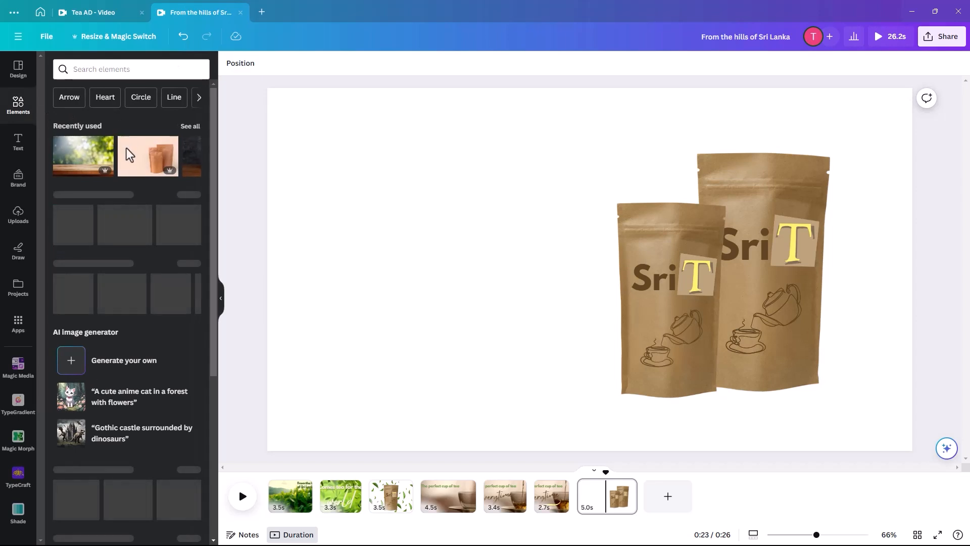
pyautogui.click(90, 69)
pyautogui.click(99, 116)
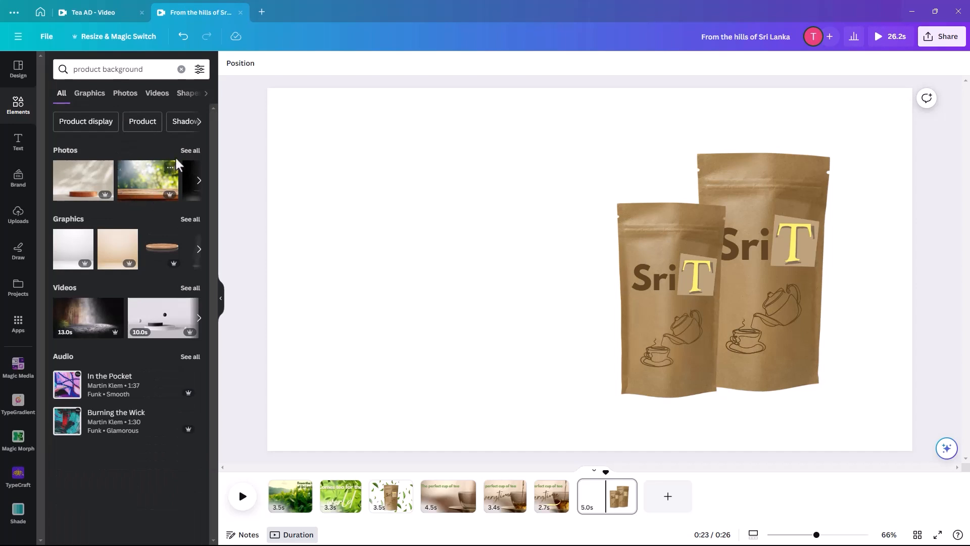
pyautogui.click(190, 151)
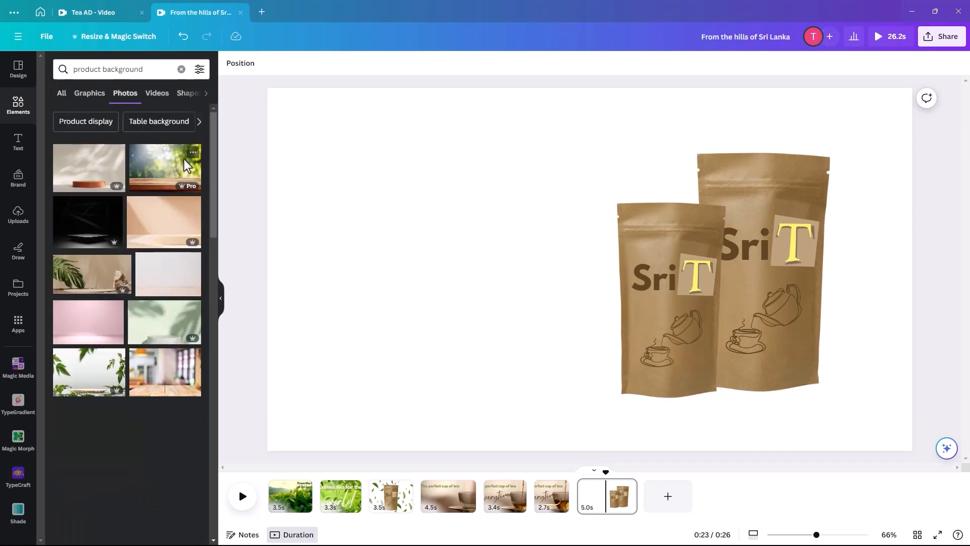
pyautogui.click(156, 230)
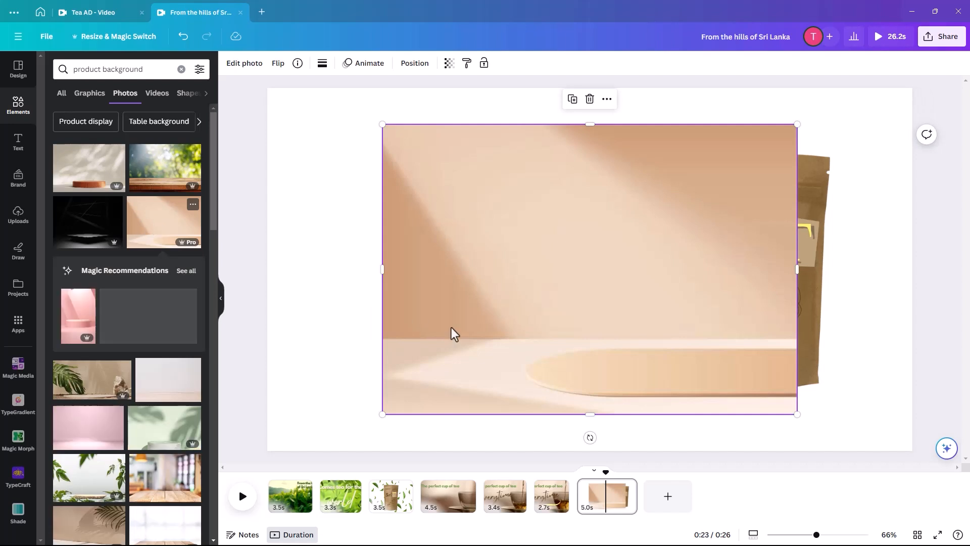
# Enlarge the peach photo from the page's upper-left corner until it covers the whole page, and shift it upward
pyautogui.moveTo(472, 347); pyautogui.dragTo(358, 304)
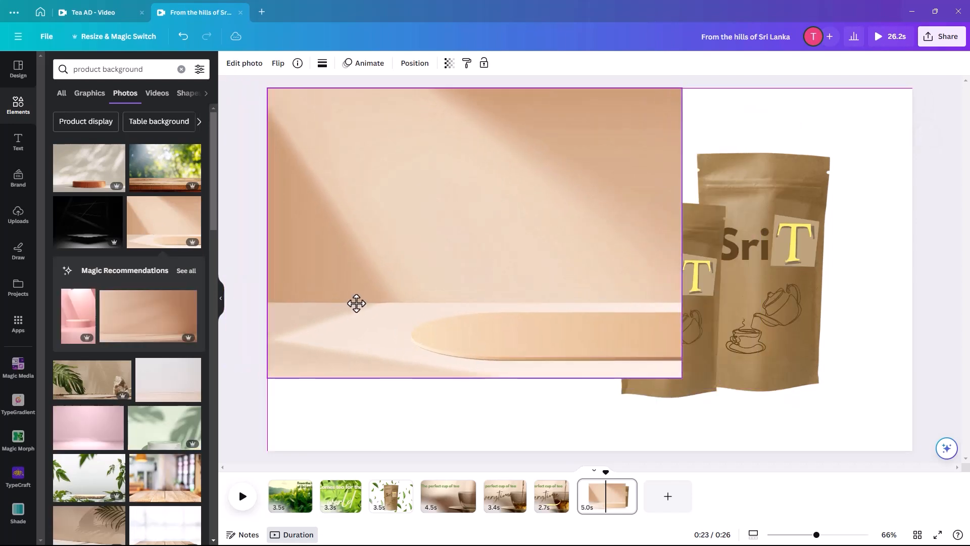
pyautogui.moveTo(682, 377); pyautogui.dragTo(960, 465)
pyautogui.moveTo(467, 438); pyautogui.dragTo(466, 367)
# Move the peach photo behind both pouches and set it as the page background
pyautogui.click(414, 64)
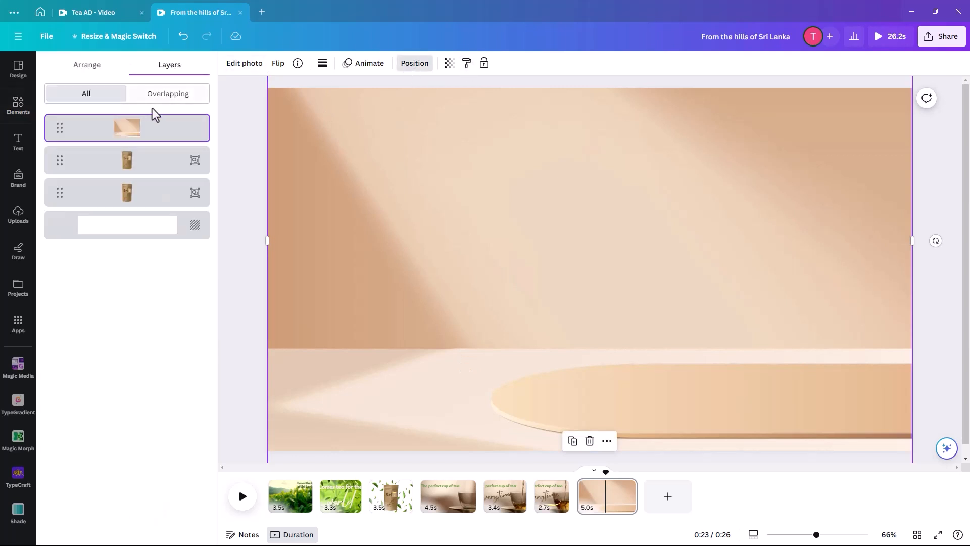
pyautogui.moveTo(152, 137); pyautogui.dragTo(152, 206)
pyautogui.moveTo(483, 337); pyautogui.dragTo(485, 332)
pyautogui.rightClick(485, 332)
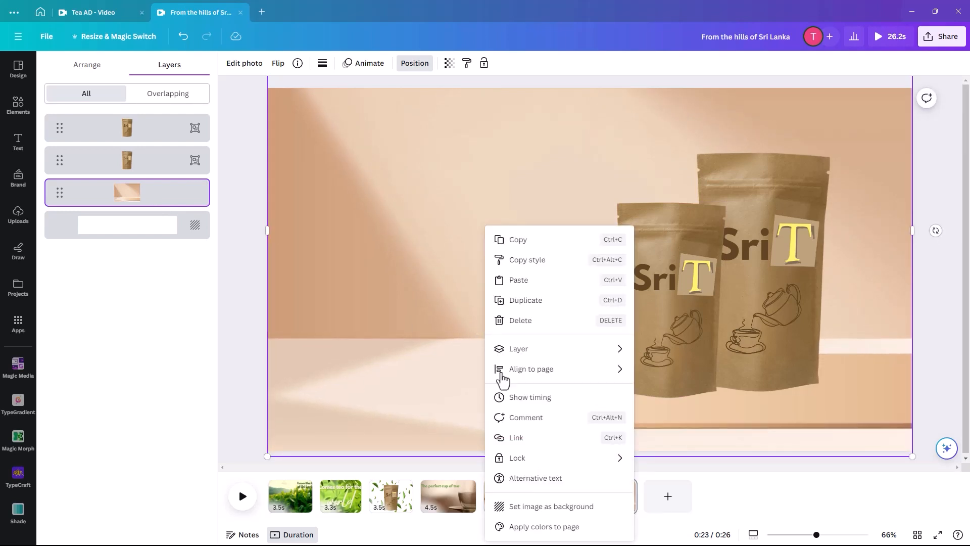
pyautogui.click(547, 507)
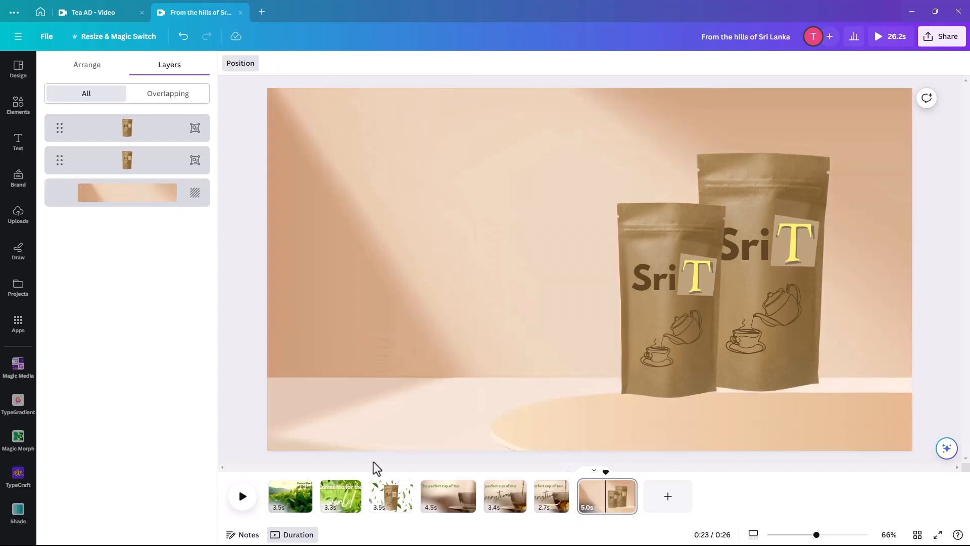
# Shift the background image upward within the page so the display platform sits beneath the pouches
pyautogui.doubleClick(510, 354)
pyautogui.moveTo(522, 334); pyautogui.dragTo(515, 294)
pyautogui.click(248, 316)
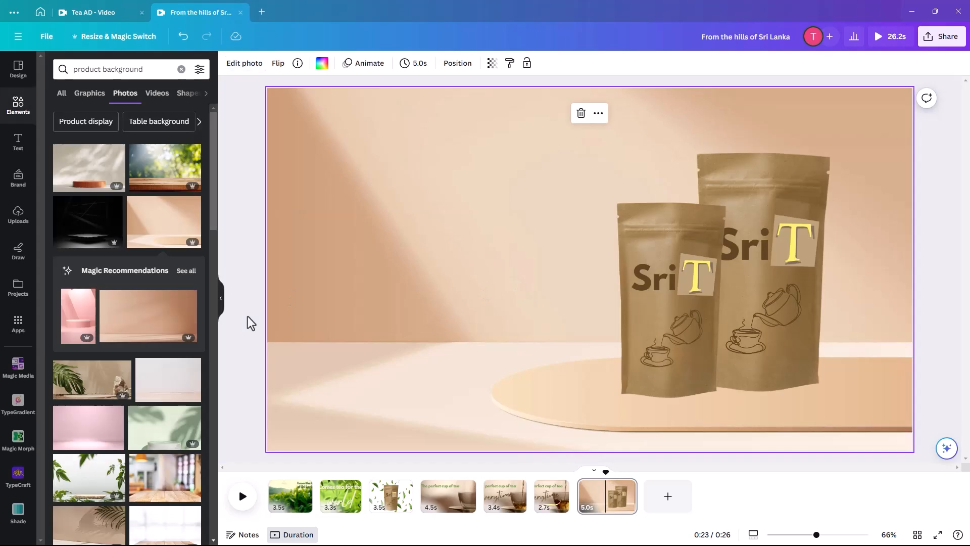
pyautogui.click(247, 153)
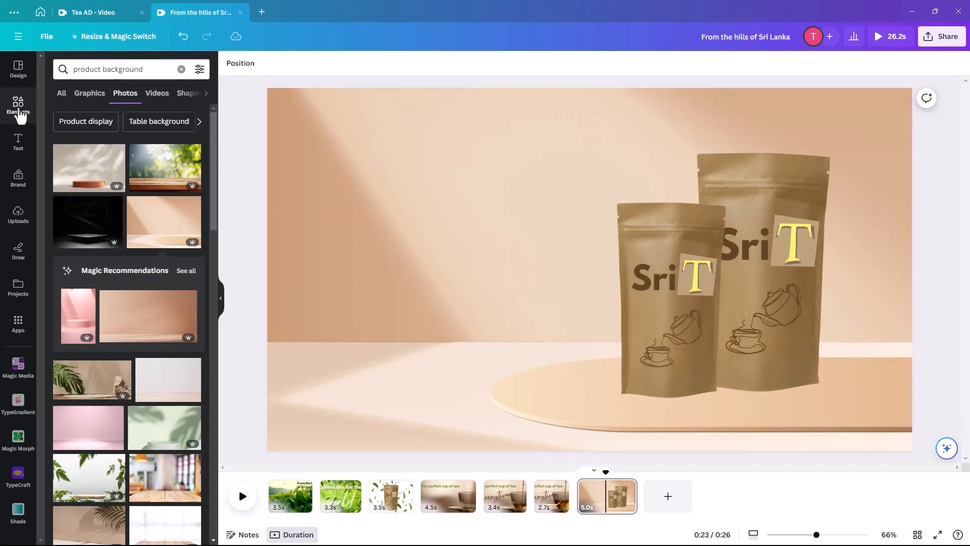
# Add a text box, place it in the page's upper-left area and reduce it to text size 50.1
pyautogui.click(19, 142)
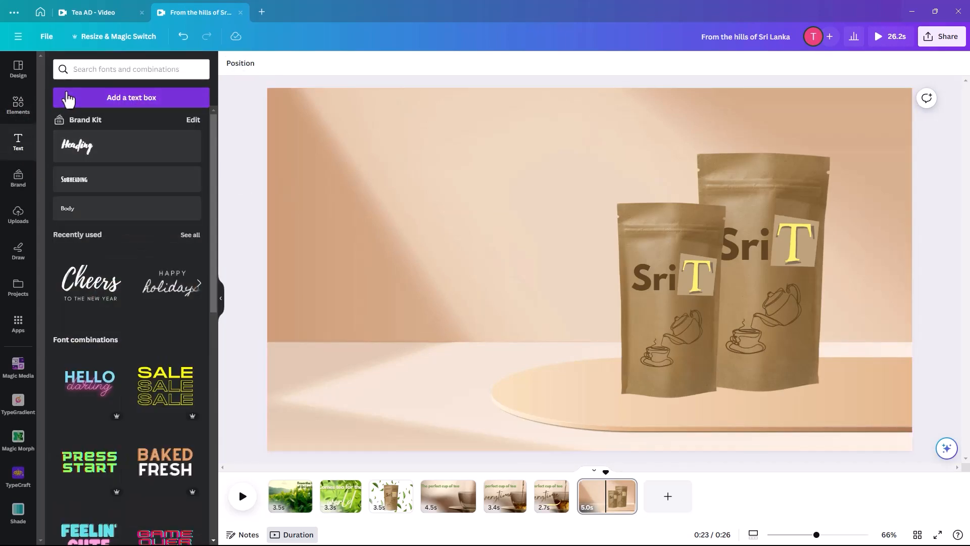
pyautogui.click(142, 103)
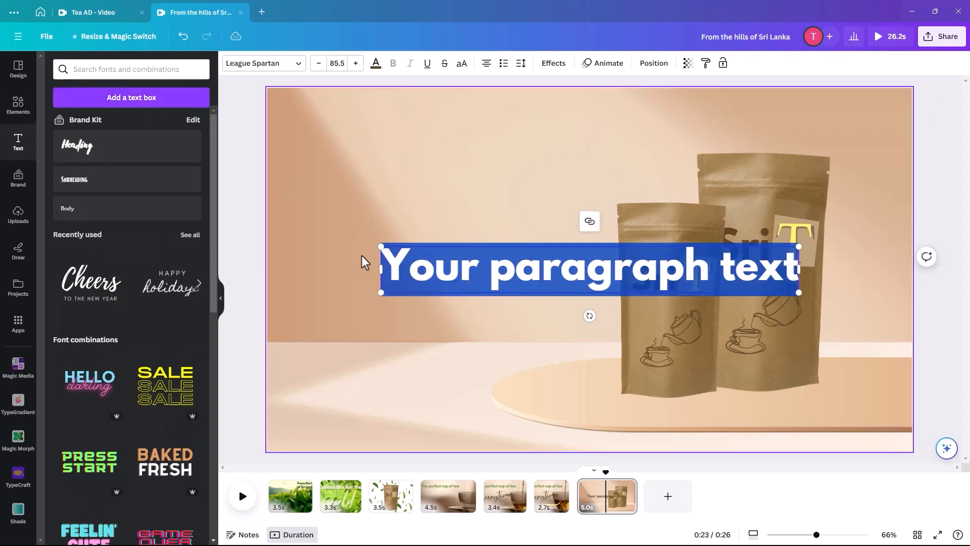
pyautogui.click(246, 259)
pyautogui.moveTo(448, 264); pyautogui.dragTo(402, 159)
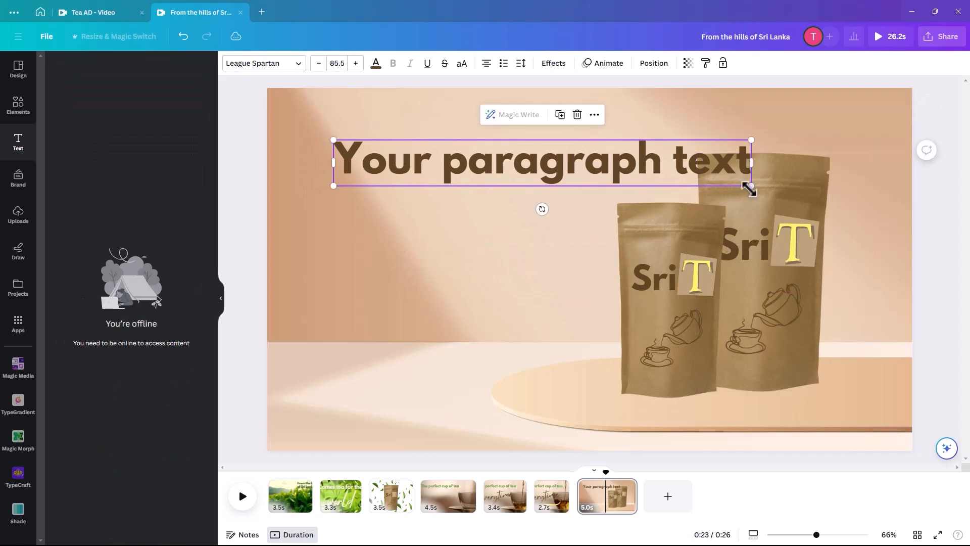
pyautogui.moveTo(749, 186); pyautogui.dragTo(571, 262)
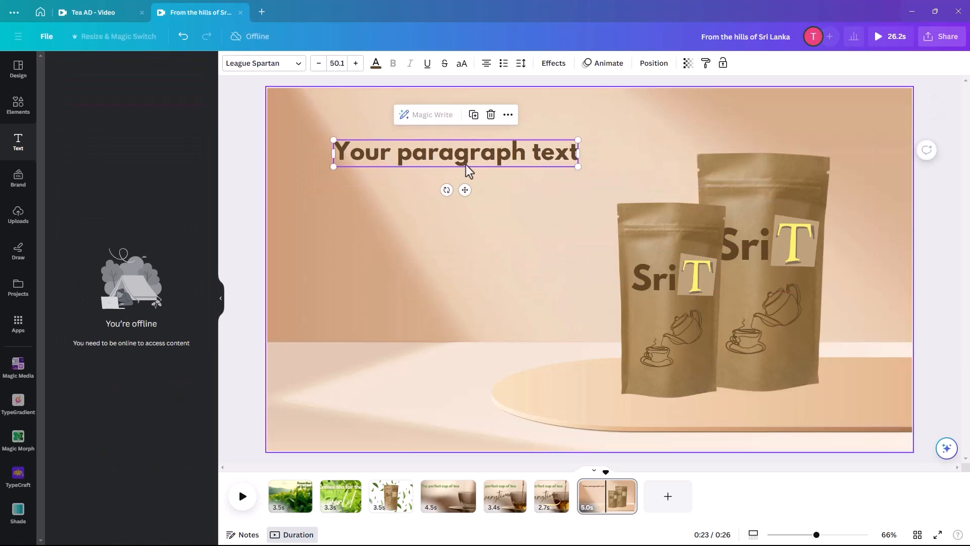
# Replace the placeholder text with "Buy", "Online" and "Today" on three separate lines
pyautogui.doubleClick(468, 154)
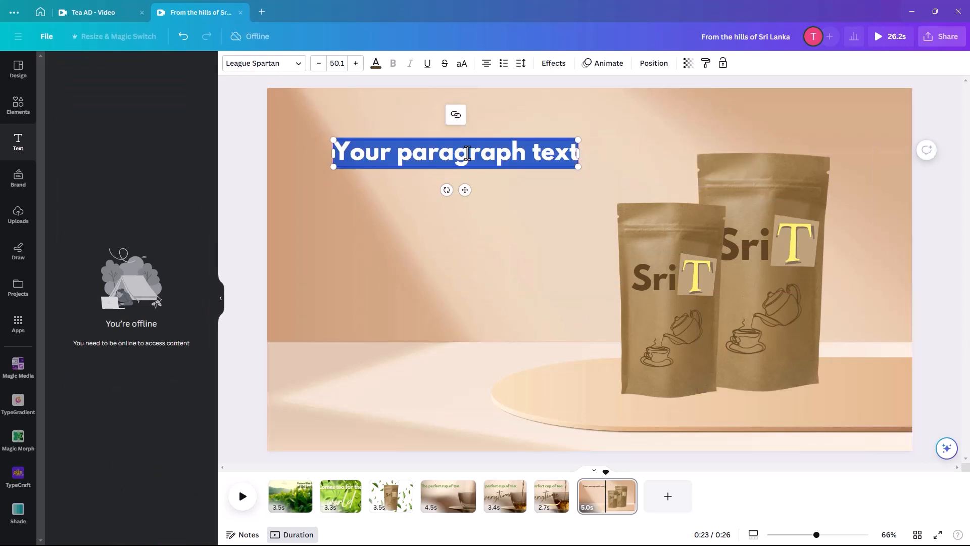
pyautogui.write('Buy O')
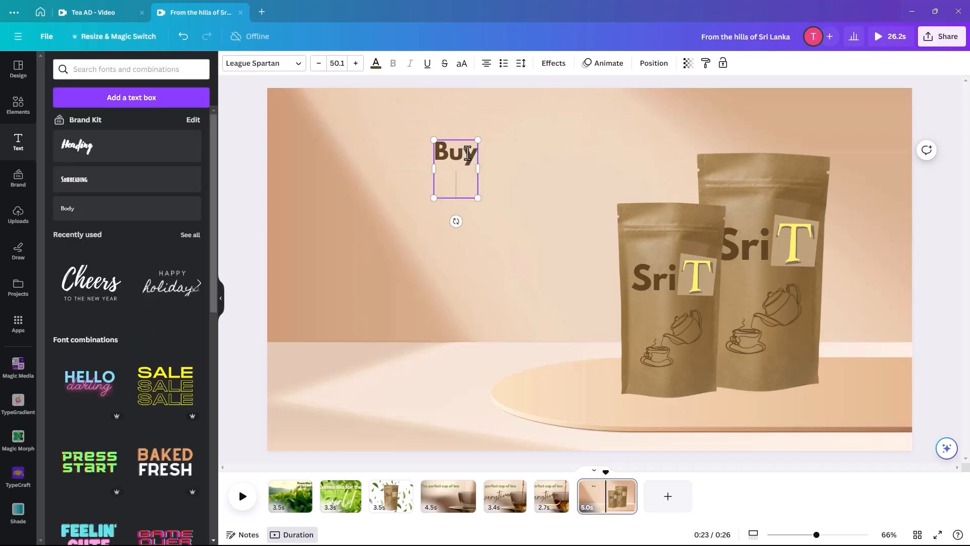
pyautogui.write('nline')
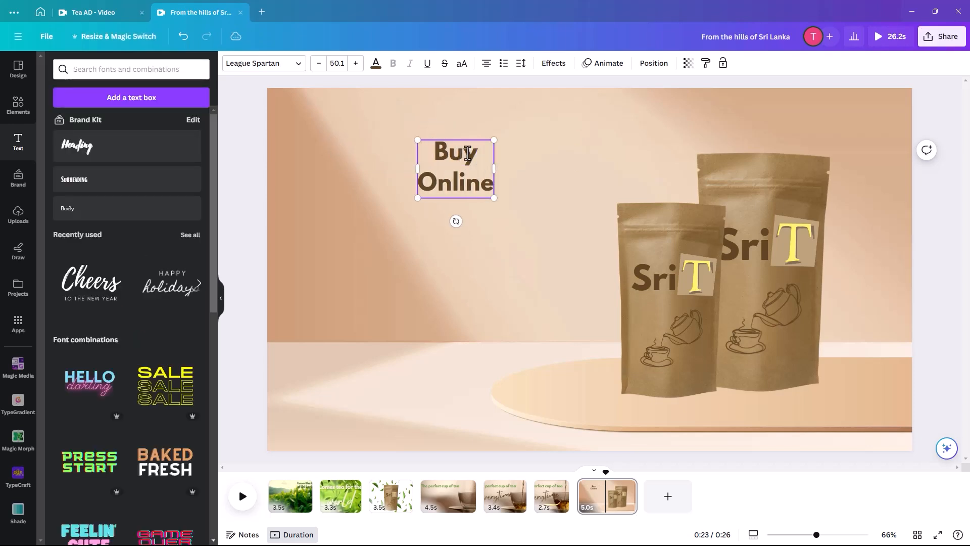
pyautogui.press('Return')
pyautogui.write('To')
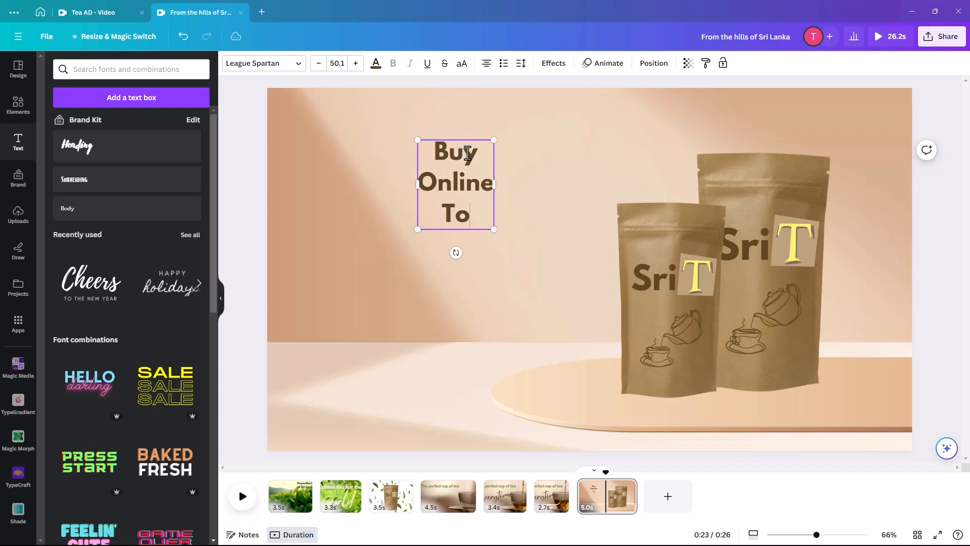
pyautogui.write('day')
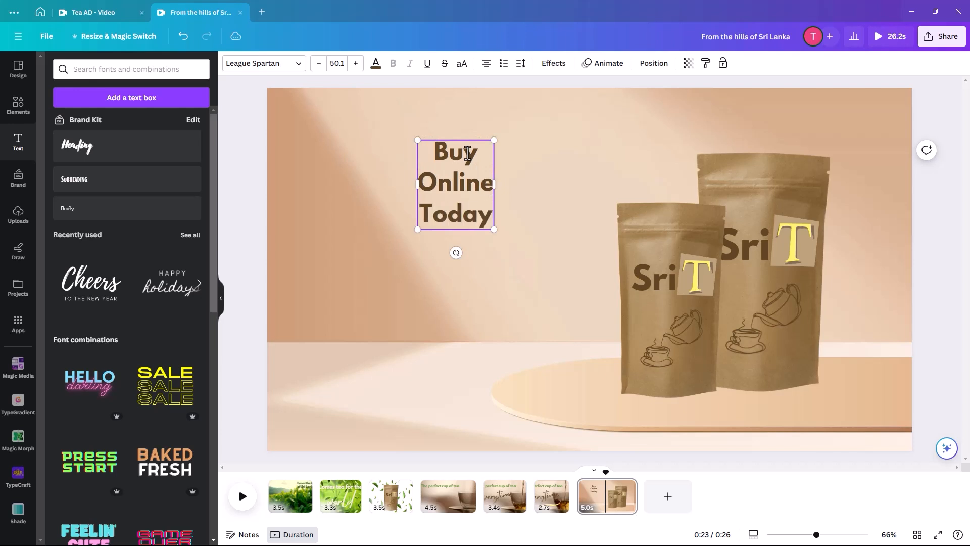
# Enlarge the "Buy Online Today" text to size 103 in the page's upper-left area and tighten its line spacing to about 1.2
pyautogui.moveTo(494, 229); pyautogui.dragTo(585, 310)
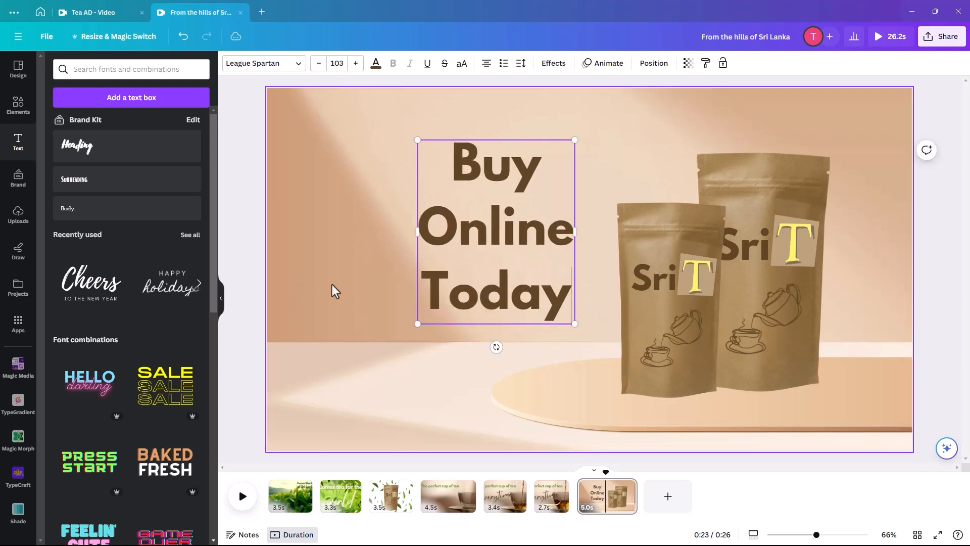
pyautogui.moveTo(478, 299); pyautogui.dragTo(417, 274)
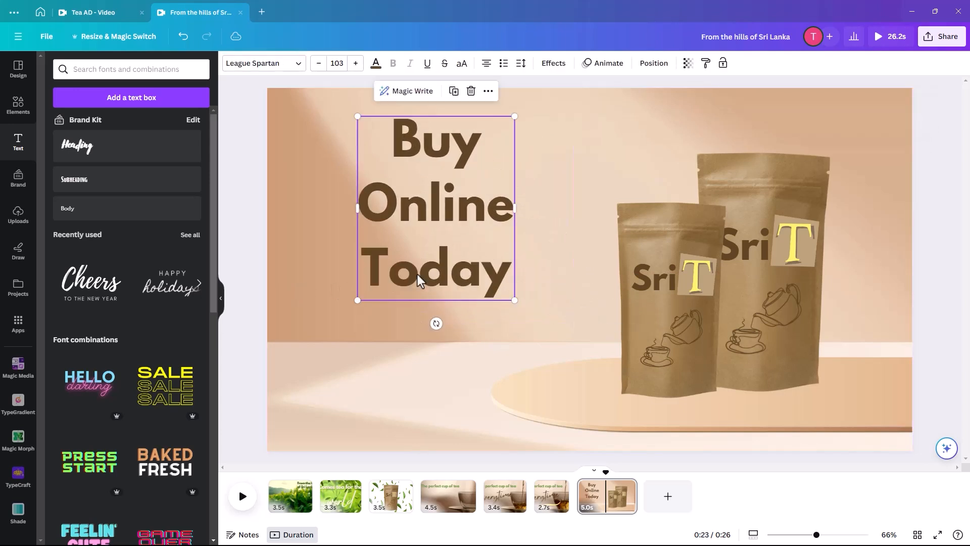
pyautogui.click(519, 64)
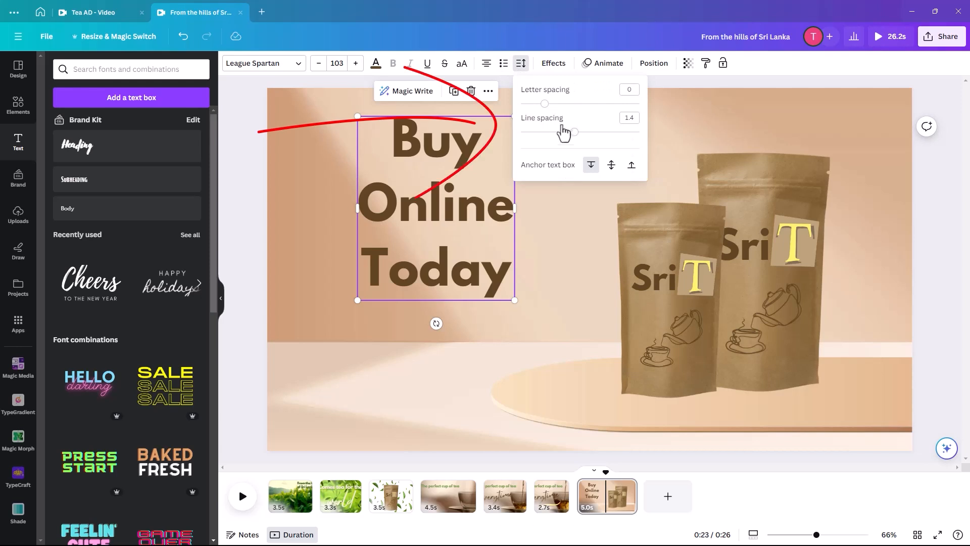
pyautogui.moveTo(575, 143); pyautogui.dragTo(563, 142)
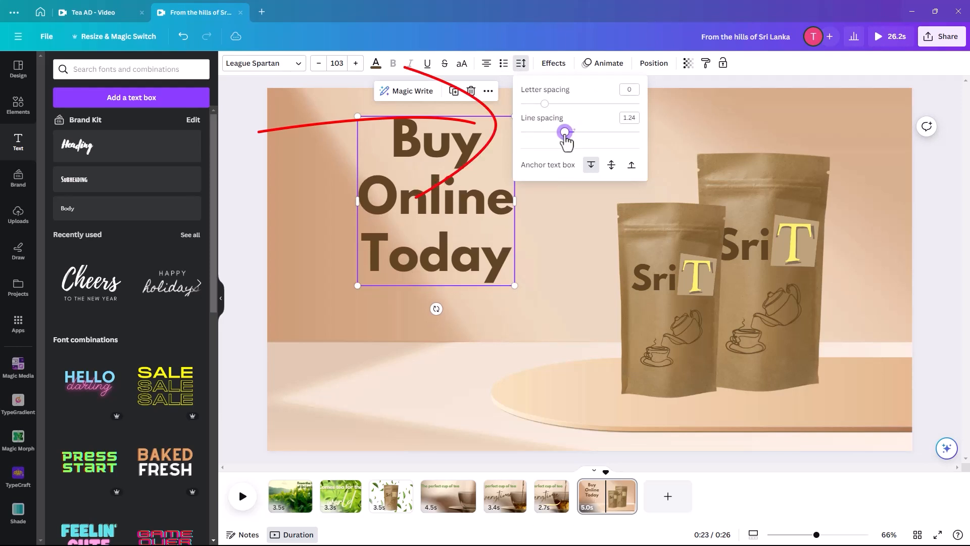
pyautogui.click(309, 161)
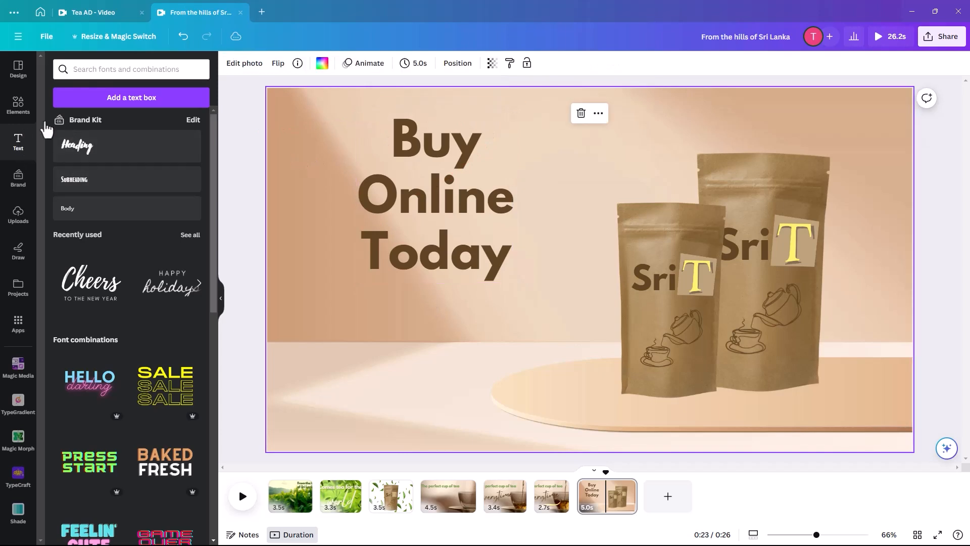
# Search the element graphics for "line burst" and add the half-burst of five tapered strokes to the page
pyautogui.click(18, 104)
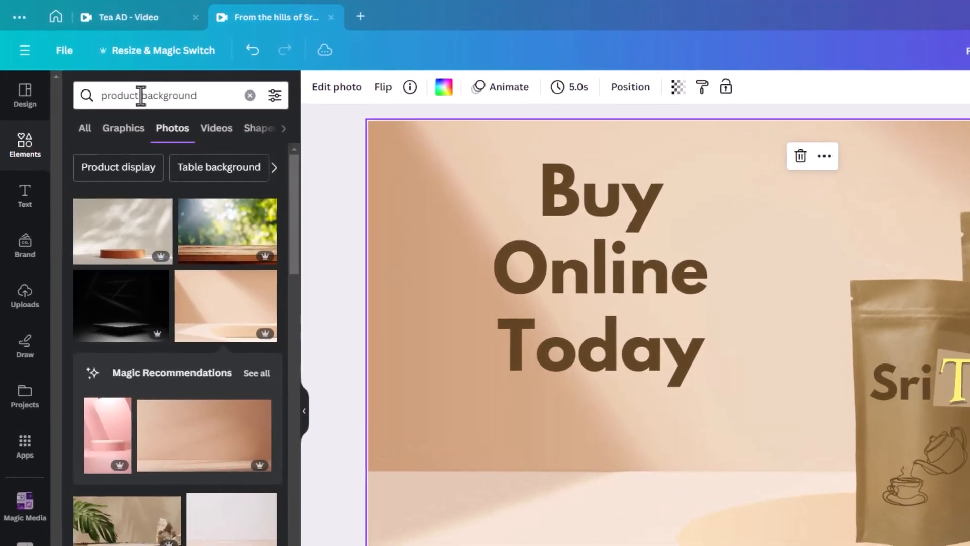
pyautogui.click(197, 95)
pyautogui.moveTo(197, 95); pyautogui.dragTo(22, 95)
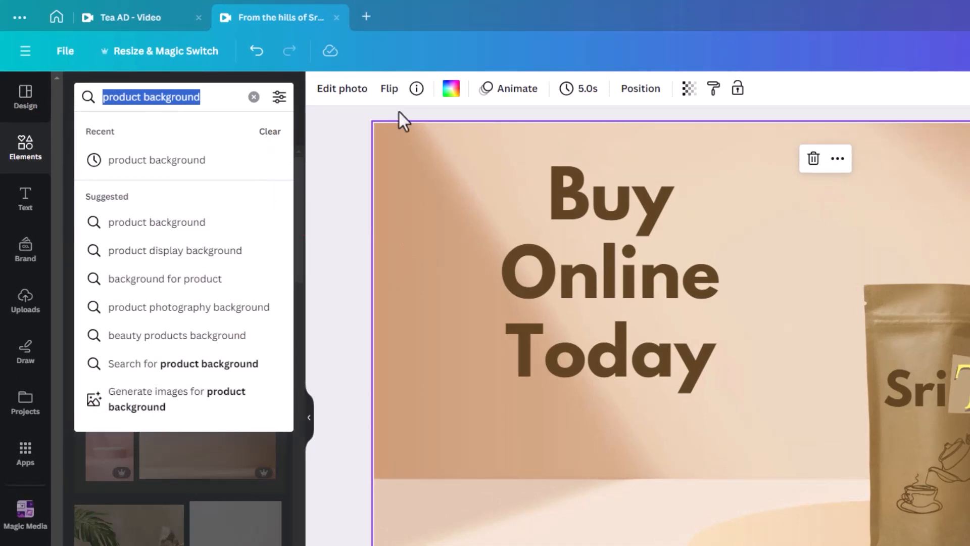
pyautogui.write('line bu')
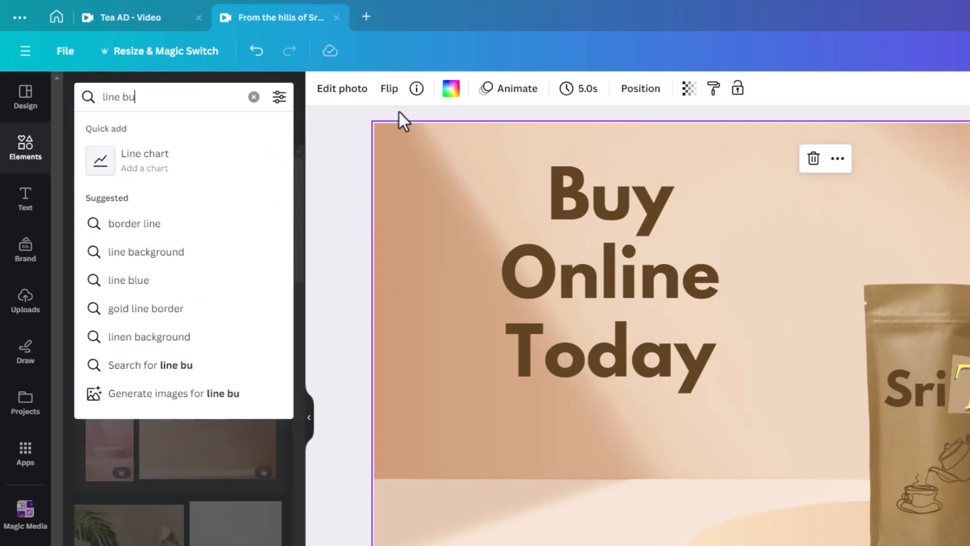
pyautogui.write('rst')
pyautogui.press('Return')
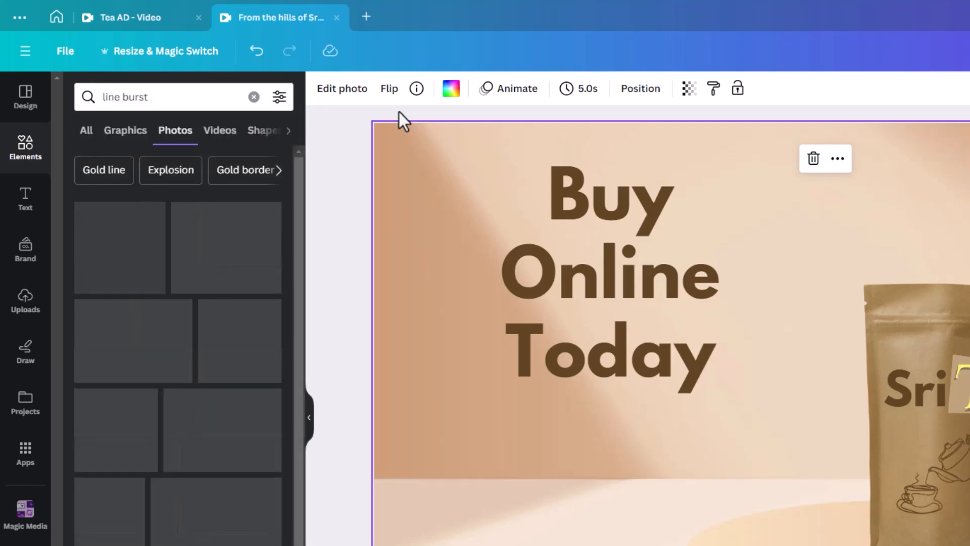
pyautogui.click(122, 132)
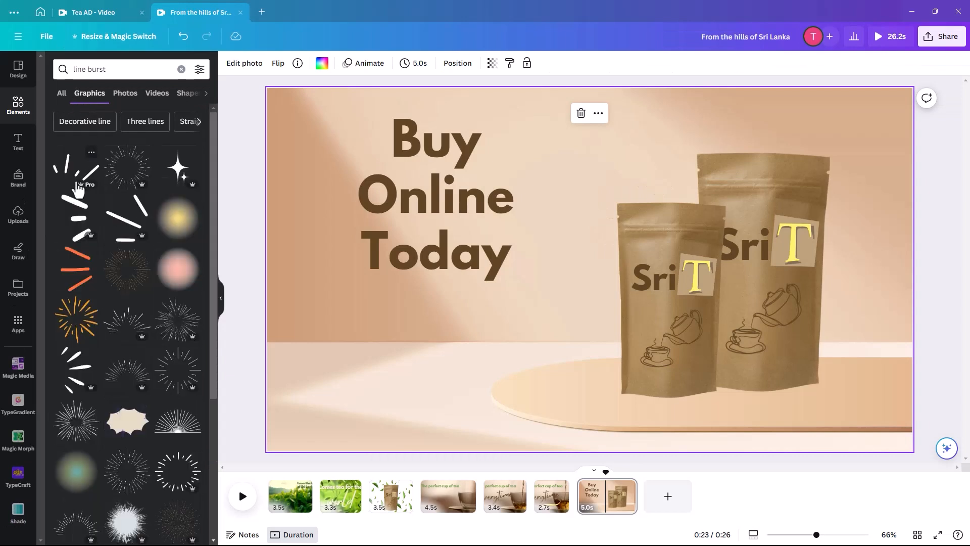
pyautogui.click(70, 381)
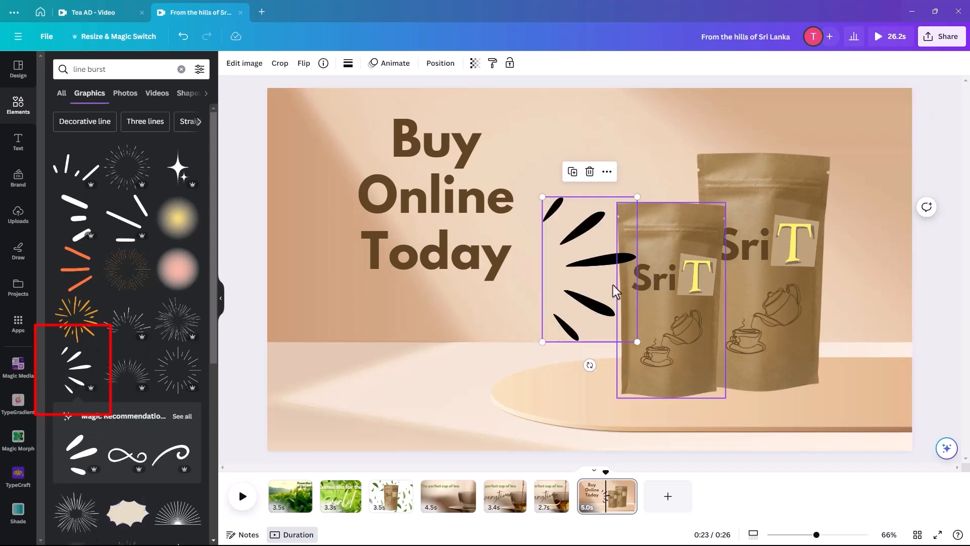
# Place the burst graphic just right of the "Buy Online Today" text, enlarge it to the text's height and colour it red
pyautogui.moveTo(599, 302)
pyautogui.mouseDown()
pyautogui.moveTo(588, 226)
pyautogui.moveTo(566, 206)
pyautogui.mouseUp()
pyautogui.moveTo(613, 248); pyautogui.dragTo(640, 289)
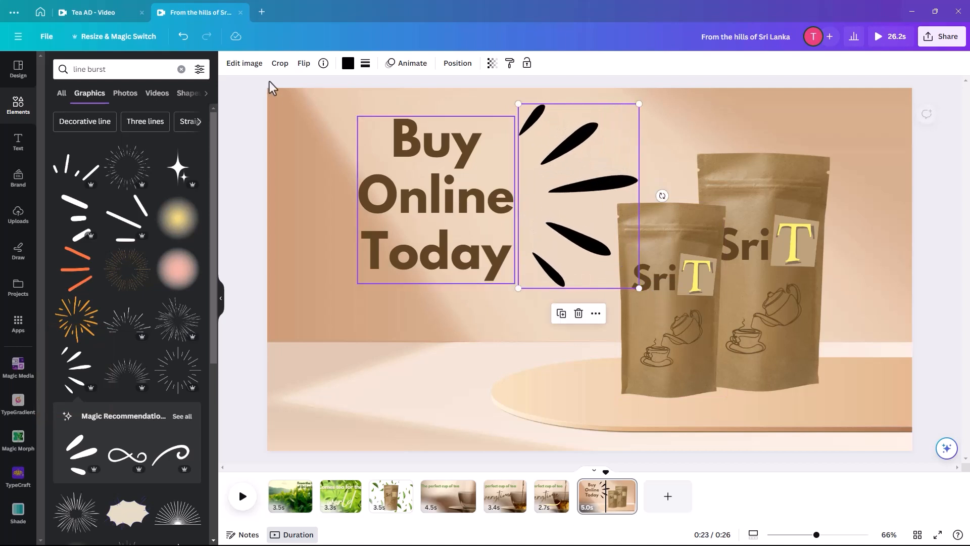
pyautogui.click(348, 63)
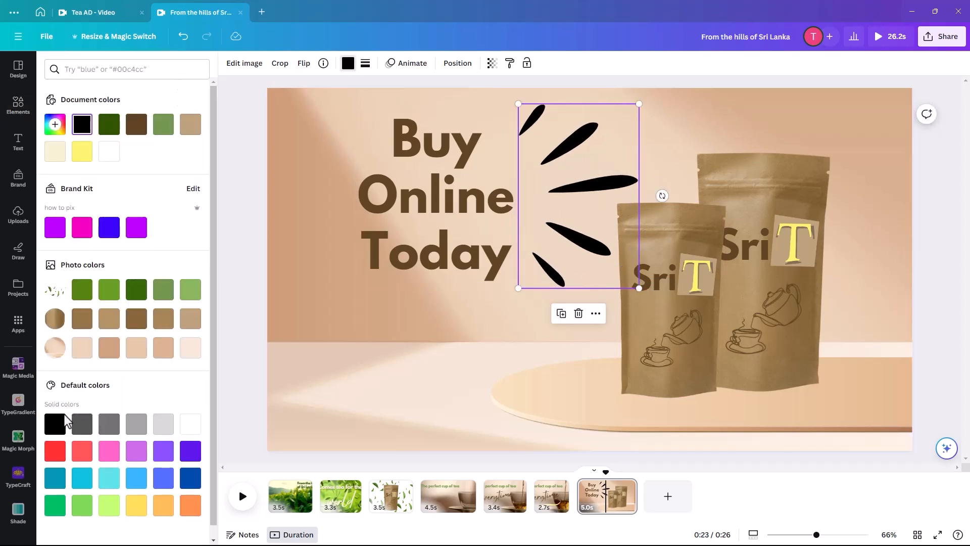
pyautogui.click(54, 450)
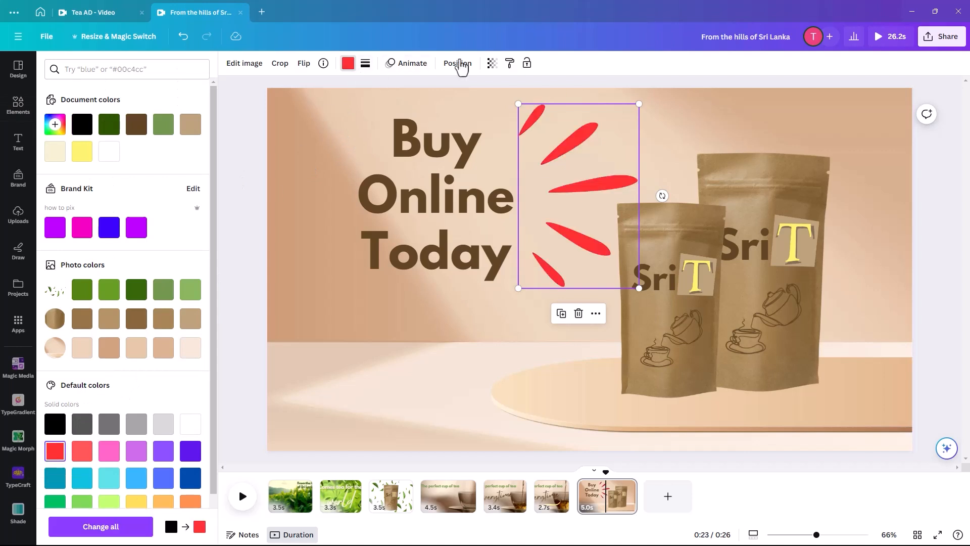
# Duplicate the red burst, flip the copy horizontally and place it on the left side of the "Buy Online Today" text
pyautogui.click(561, 314)
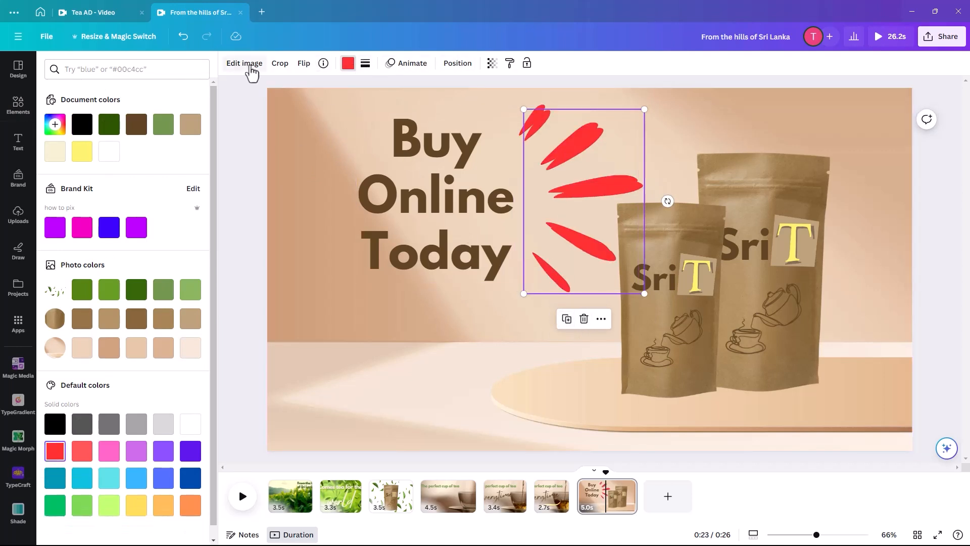
pyautogui.click(304, 62)
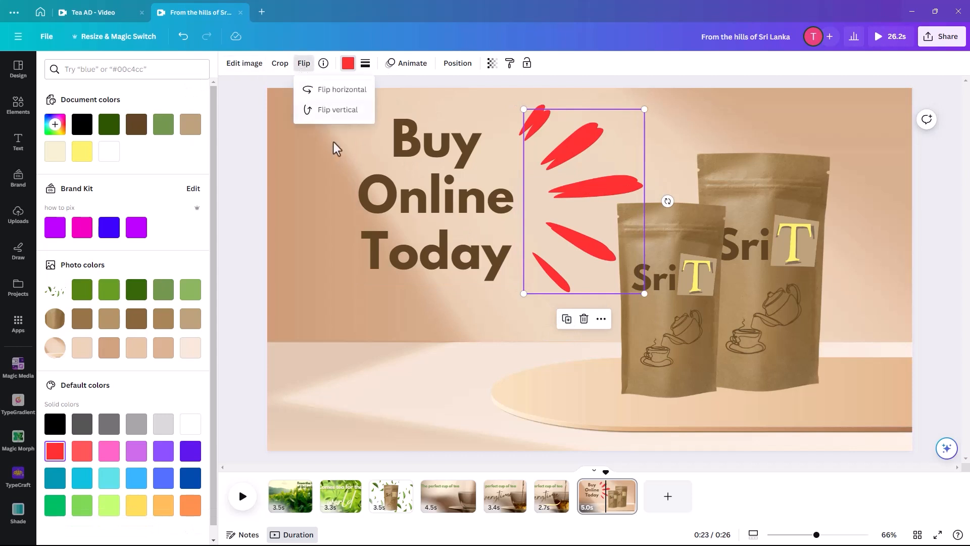
pyautogui.click(328, 96)
pyautogui.moveTo(591, 152)
pyautogui.mouseDown()
pyautogui.moveTo(320, 152)
pyautogui.moveTo(337, 144)
pyautogui.mouseUp()
# Move both pouches closer to the page's right edge and shift the heading and its right-hand burst rightward to centre the text between the bursts
pyautogui.moveTo(855, 152)
pyautogui.mouseDown()
pyautogui.moveTo(621, 362)
pyautogui.moveTo(657, 377)
pyautogui.moveTo(678, 403)
pyautogui.moveTo(664, 404)
pyautogui.mouseUp()
pyautogui.moveTo(742, 378)
pyautogui.mouseDown()
pyautogui.moveTo(725, 372)
pyautogui.moveTo(728, 380)
pyautogui.mouseUp()
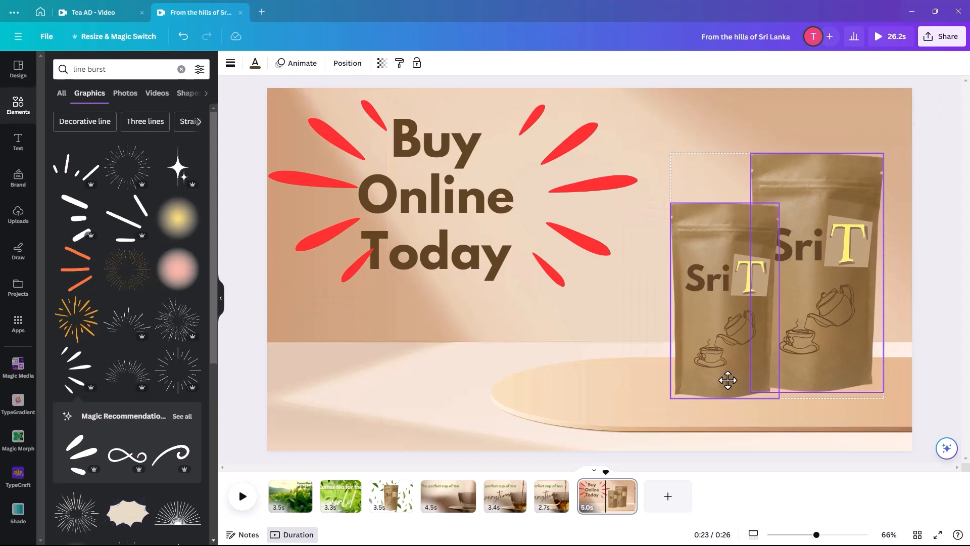
pyautogui.click(605, 240)
pyautogui.moveTo(601, 234); pyautogui.dragTo(612, 230)
pyautogui.moveTo(480, 247); pyautogui.dragTo(510, 247)
pyautogui.moveTo(572, 275); pyautogui.dragTo(578, 273)
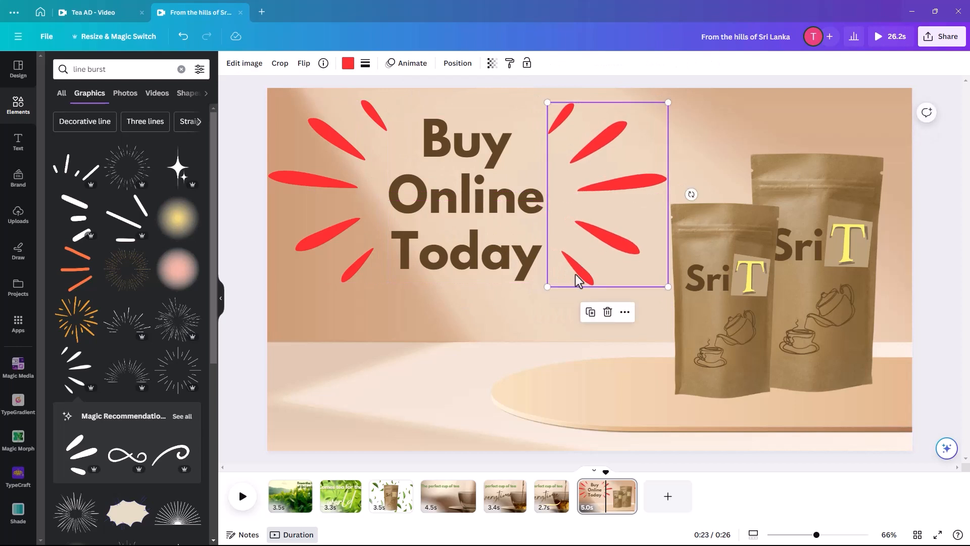
pyautogui.click(246, 286)
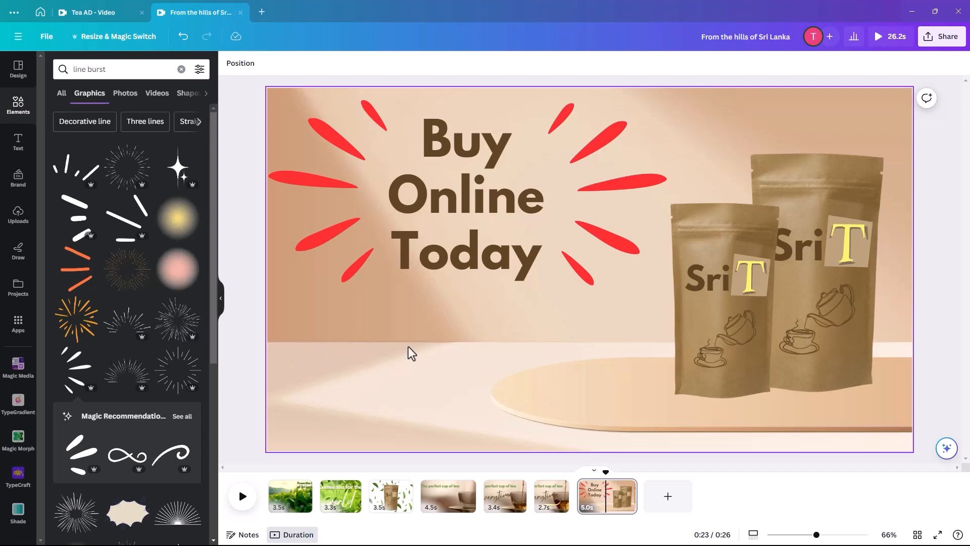
pyautogui.click(18, 143)
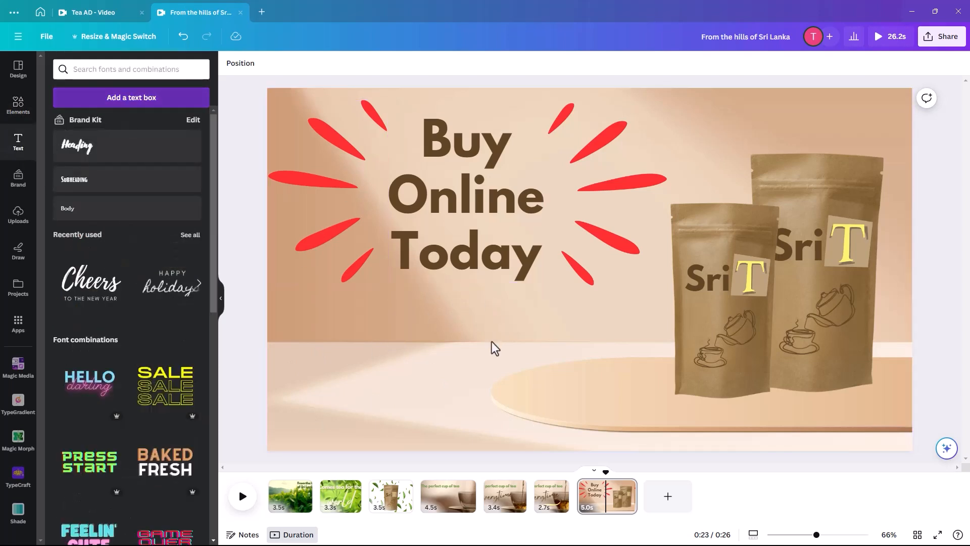
pyautogui.press('t')
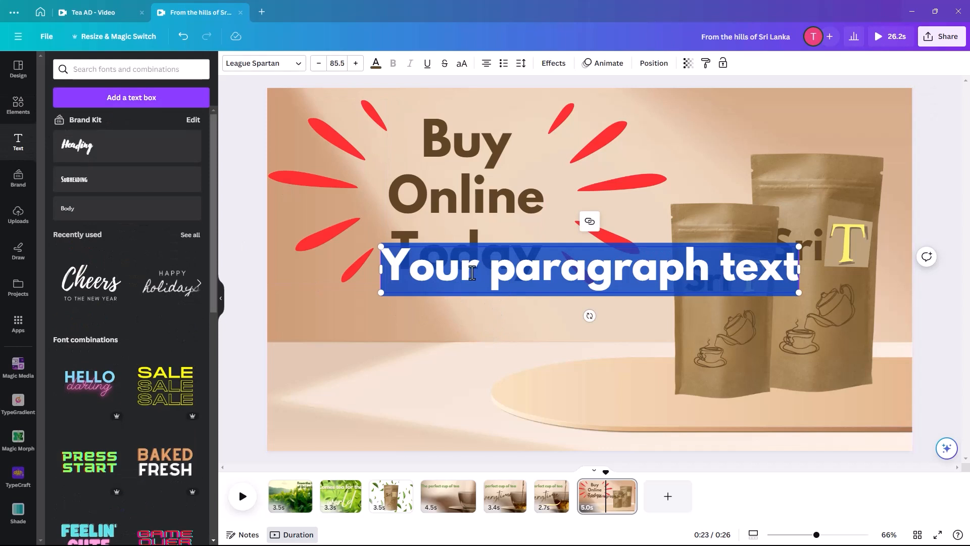
pyautogui.write('www.')
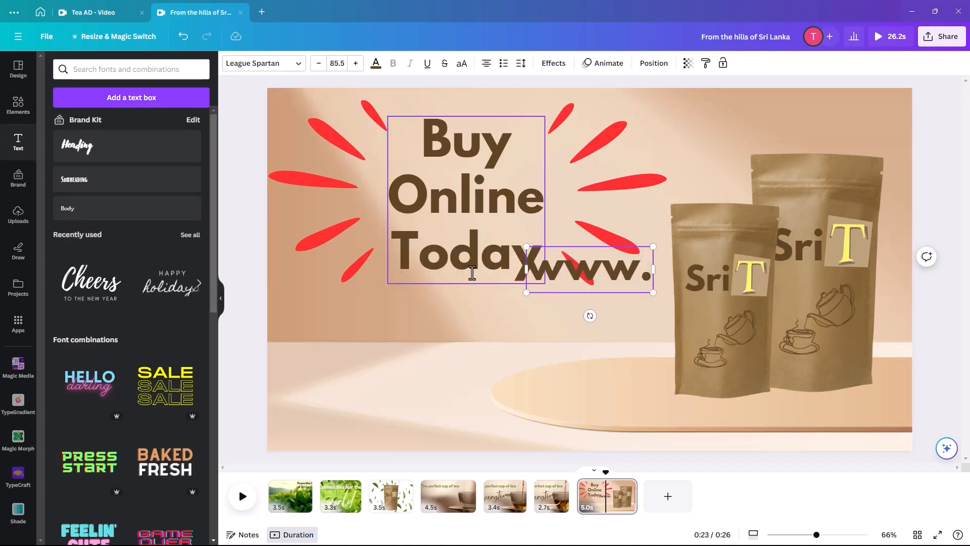
pyautogui.write('sri-')
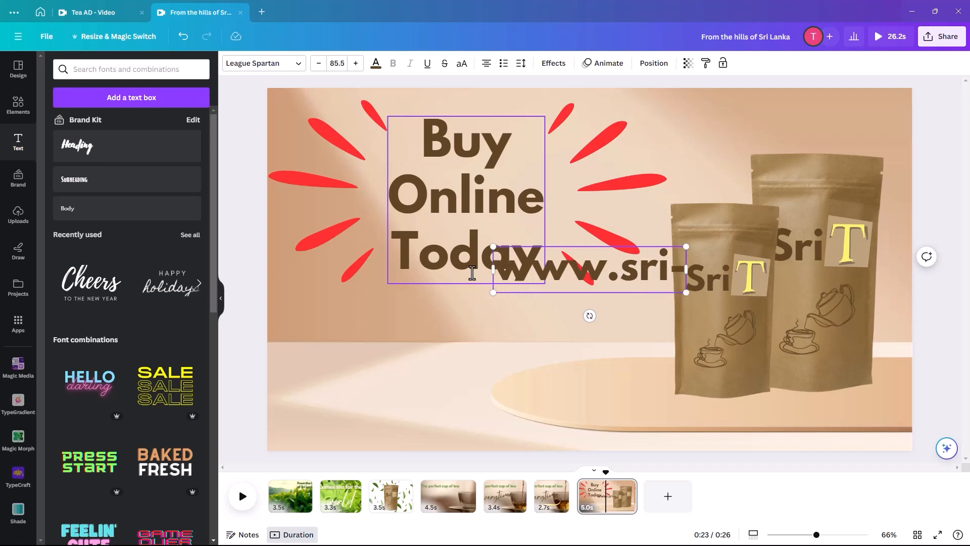
pyautogui.write('t.com')
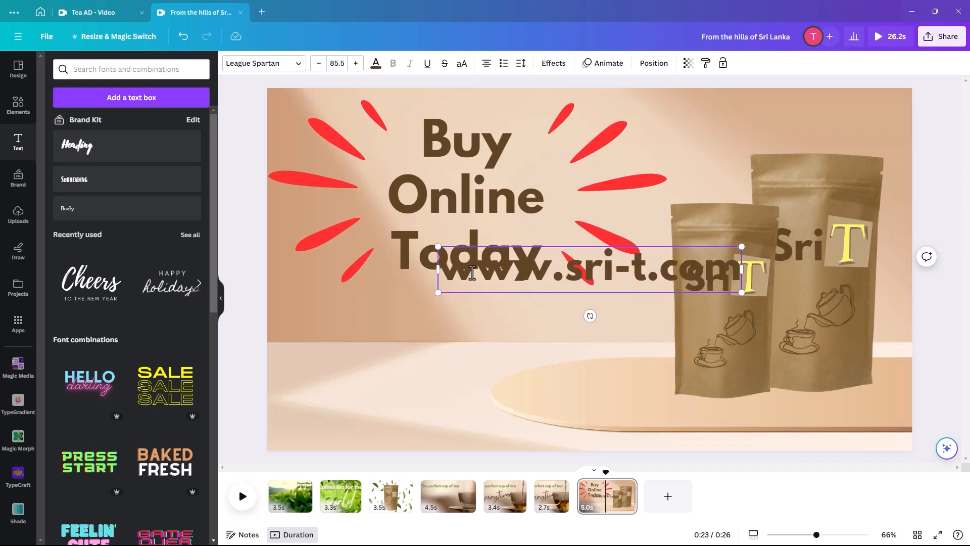
pyautogui.click(583, 281)
pyautogui.moveTo(576, 276); pyautogui.dragTo(429, 403)
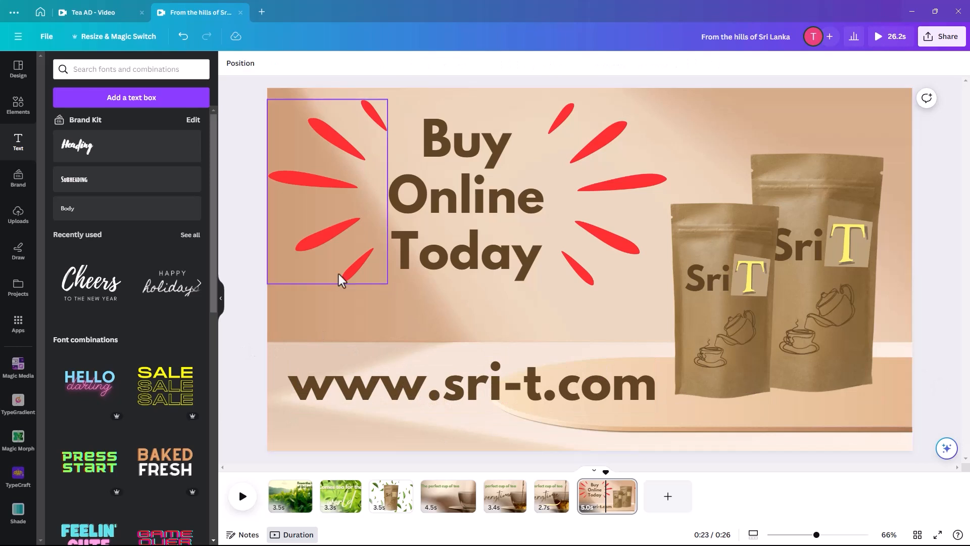
pyautogui.moveTo(353, 275)
pyautogui.mouseDown()
pyautogui.moveTo(347, 283)
pyautogui.moveTo(347, 274)
pyautogui.mouseUp()
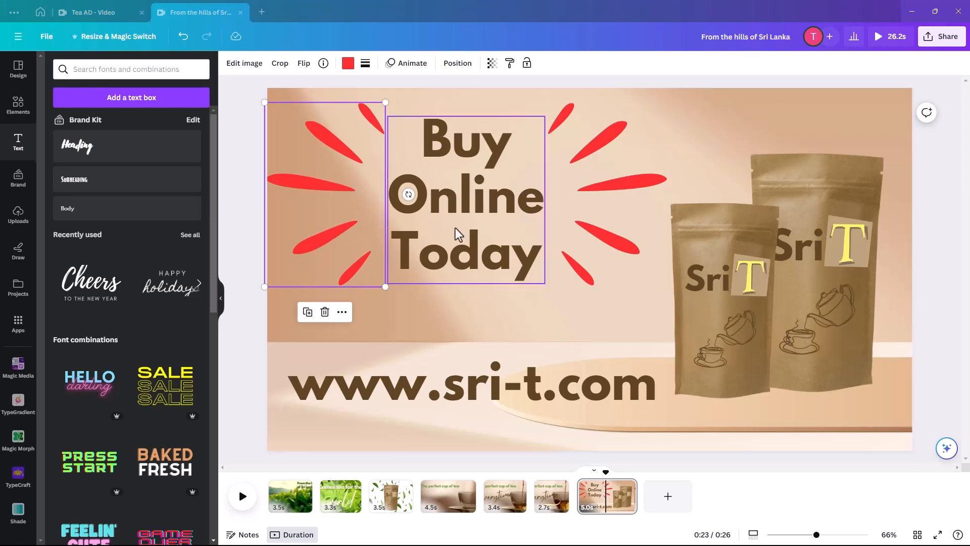
# Apply the Pop text animation to "Buy Online Today" on enter only, with its speed reduced
pyautogui.click(450, 256)
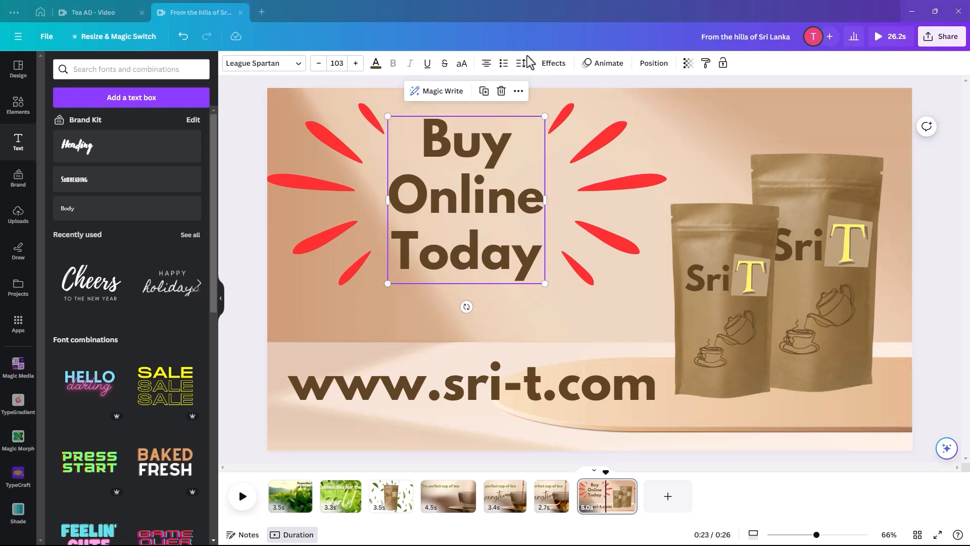
pyautogui.click(603, 66)
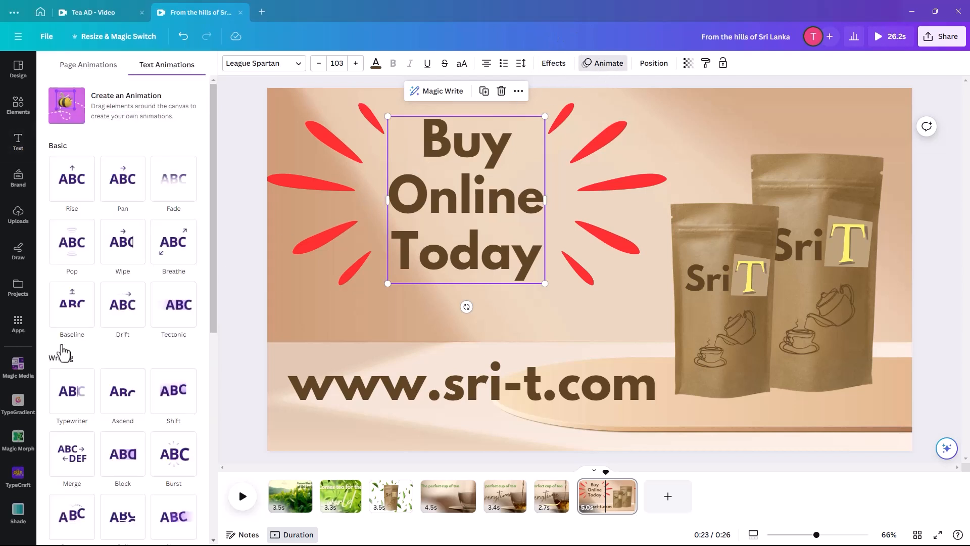
pyautogui.click(66, 252)
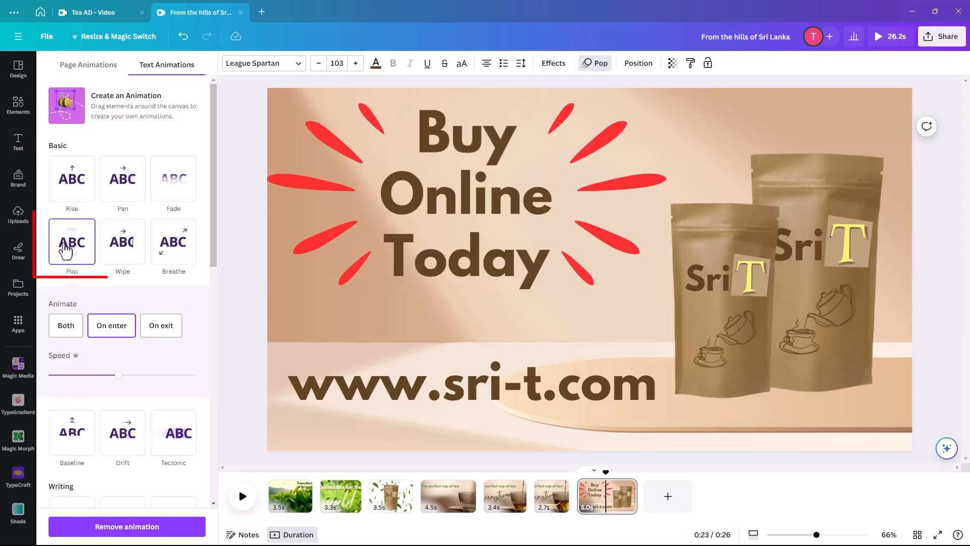
pyautogui.moveTo(119, 380); pyautogui.dragTo(79, 382)
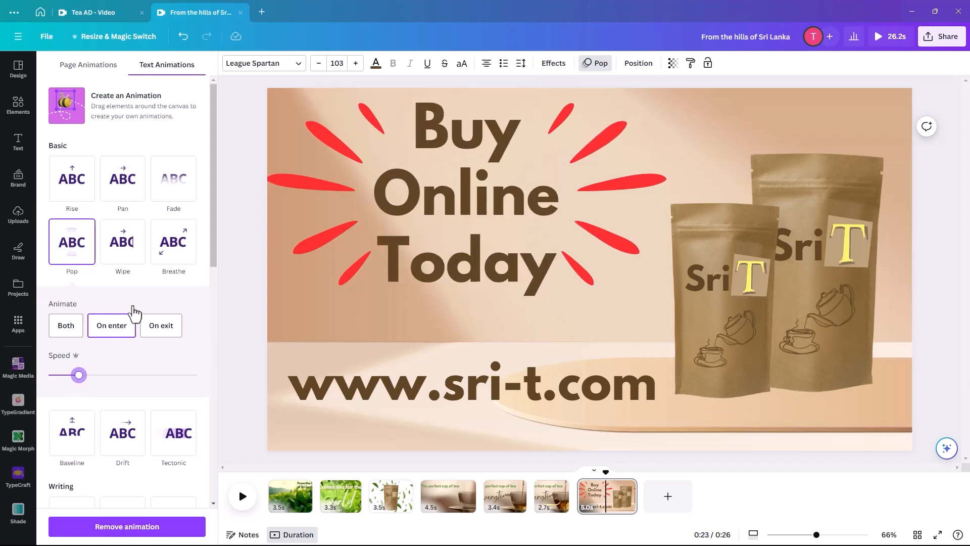
pyautogui.click(110, 326)
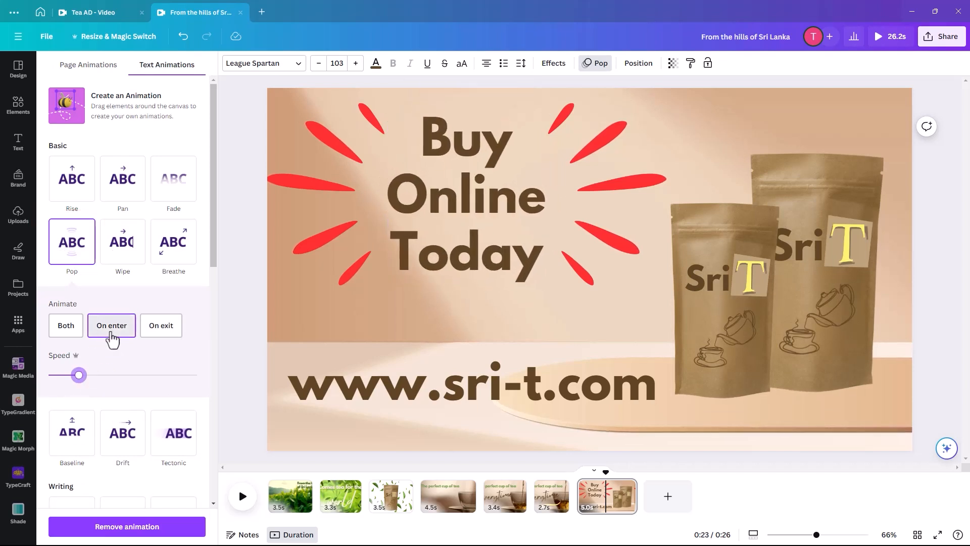
pyautogui.click(239, 325)
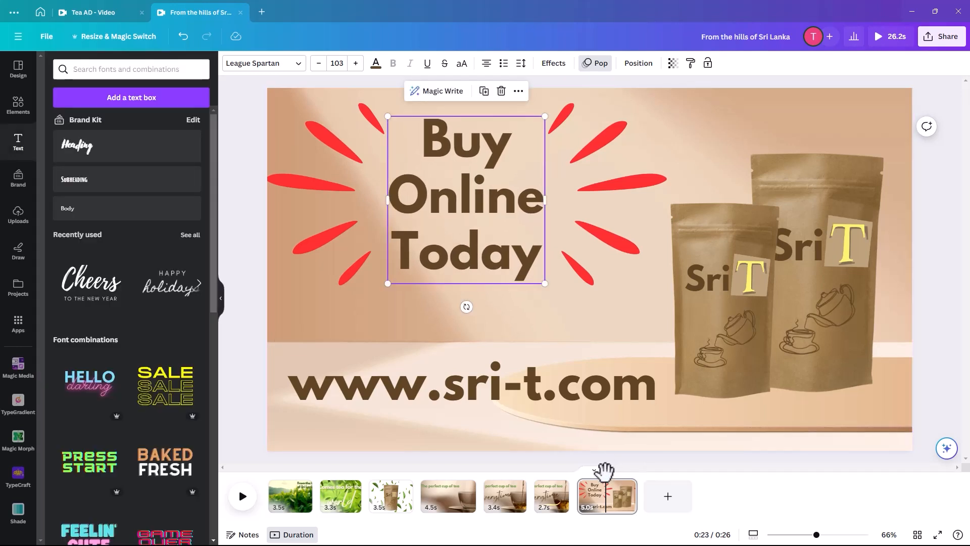
# Preview the closing product page from its start and shorten its duration to 2.9 seconds
pyautogui.moveTo(604, 472); pyautogui.dragTo(575, 468)
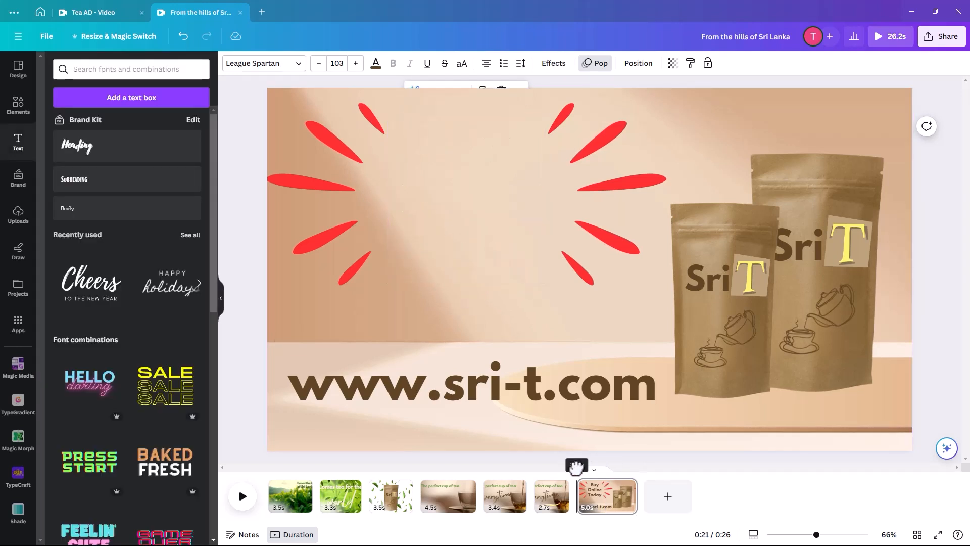
pyautogui.click(242, 500)
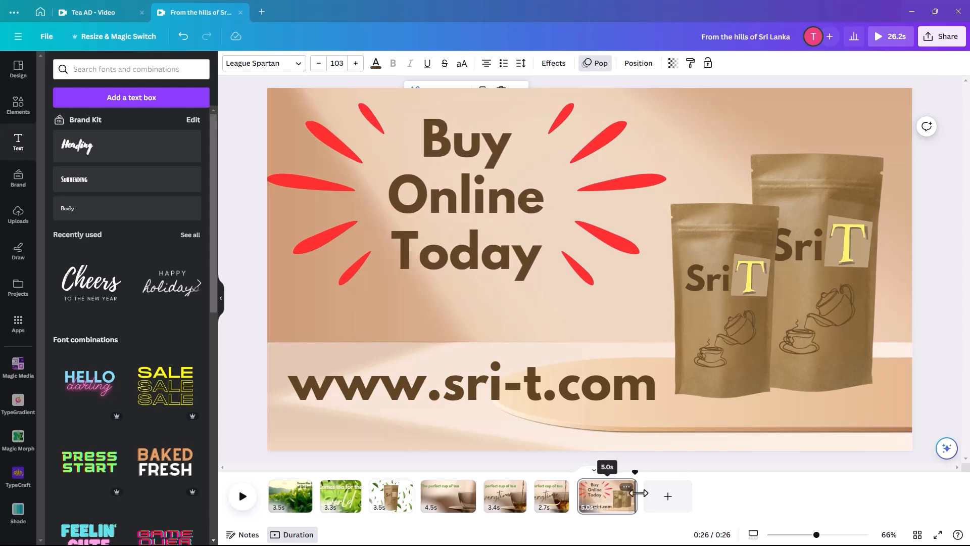
pyautogui.moveTo(620, 497); pyautogui.dragTo(609, 498)
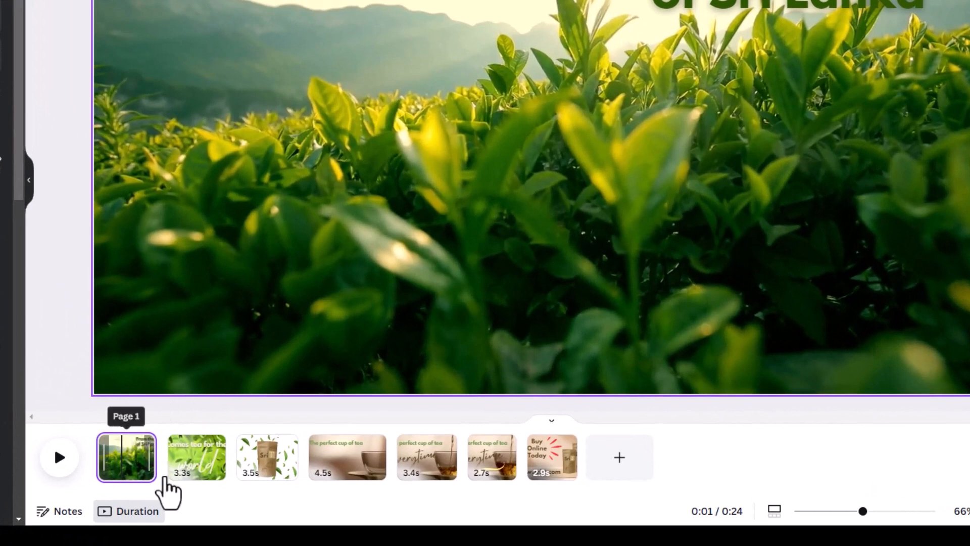
# Add a Dissolve transition between the first page and the second page
pyautogui.moveTo(191, 467)
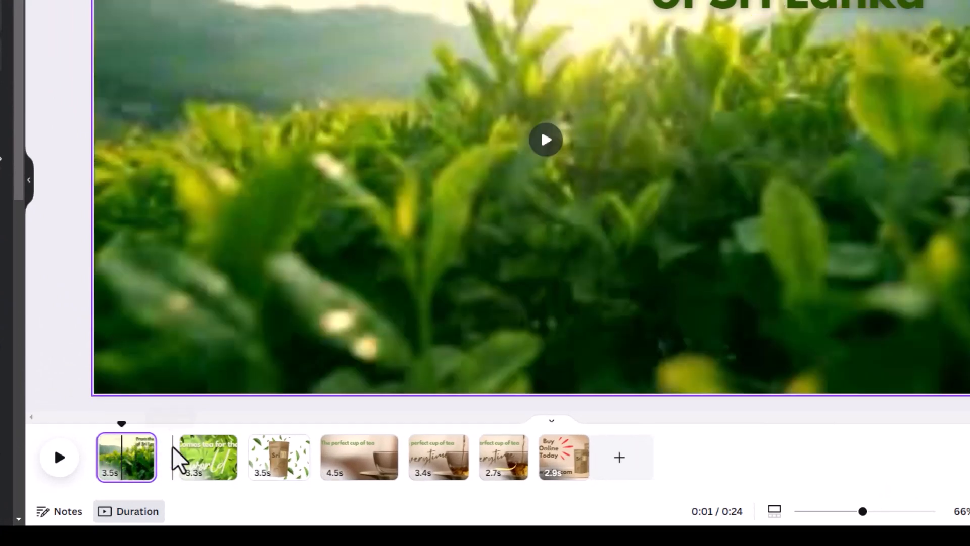
pyautogui.click(175, 449)
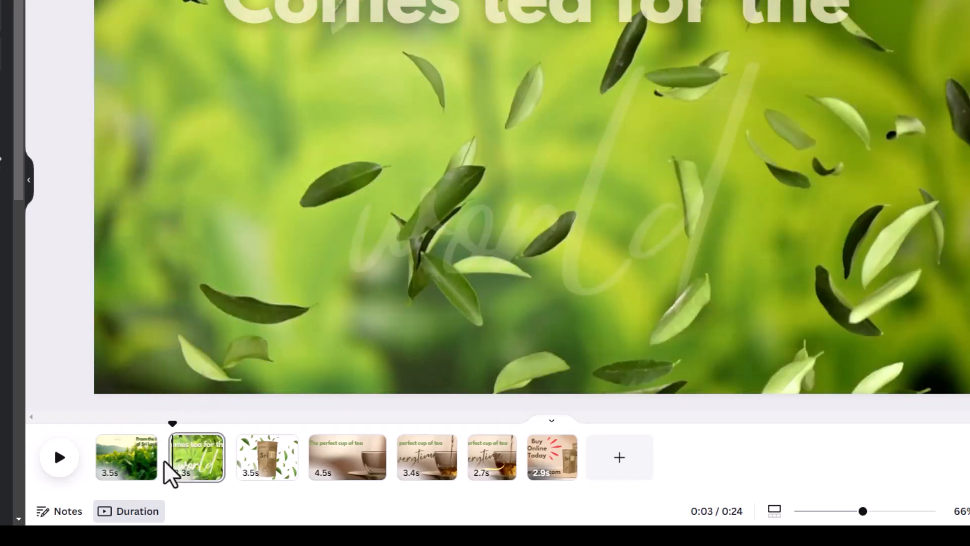
pyautogui.moveTo(165, 459)
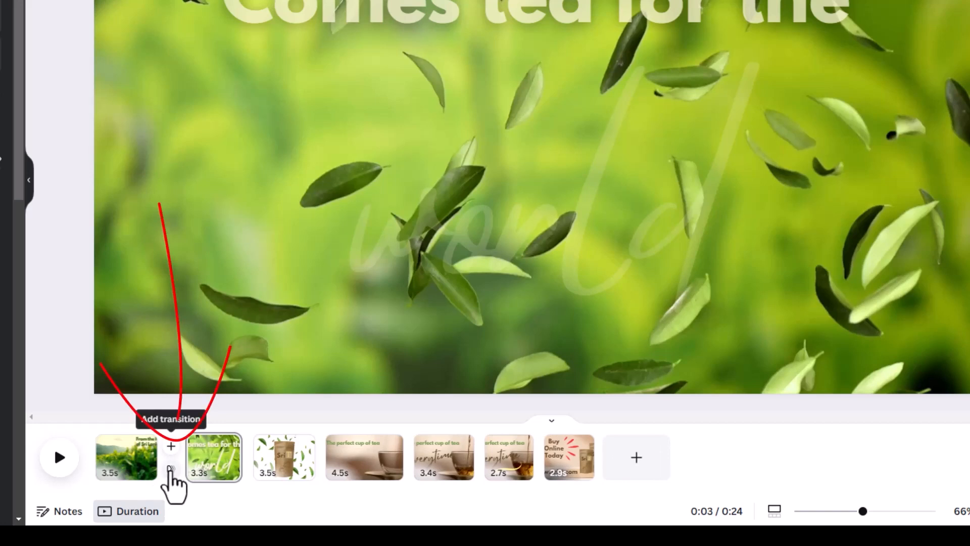
pyautogui.click(170, 469)
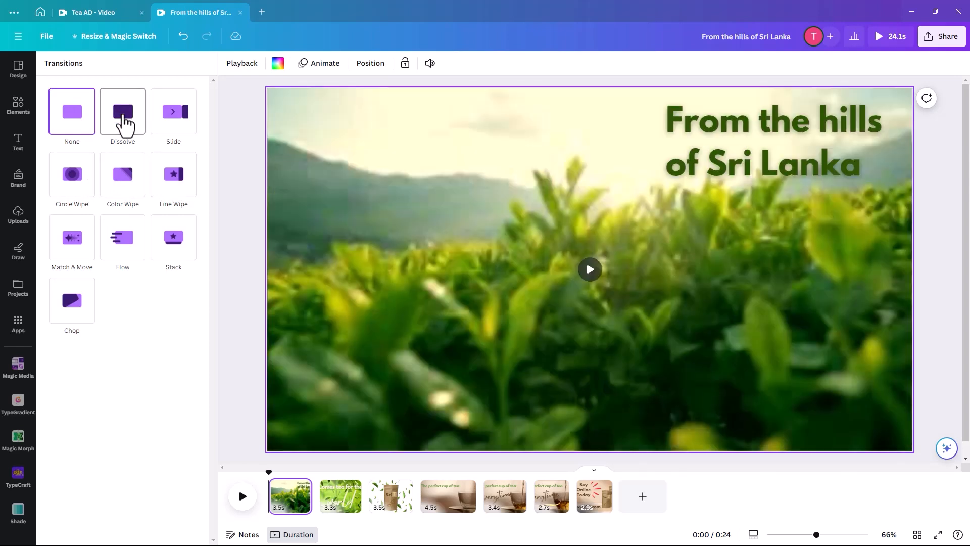
pyautogui.click(124, 122)
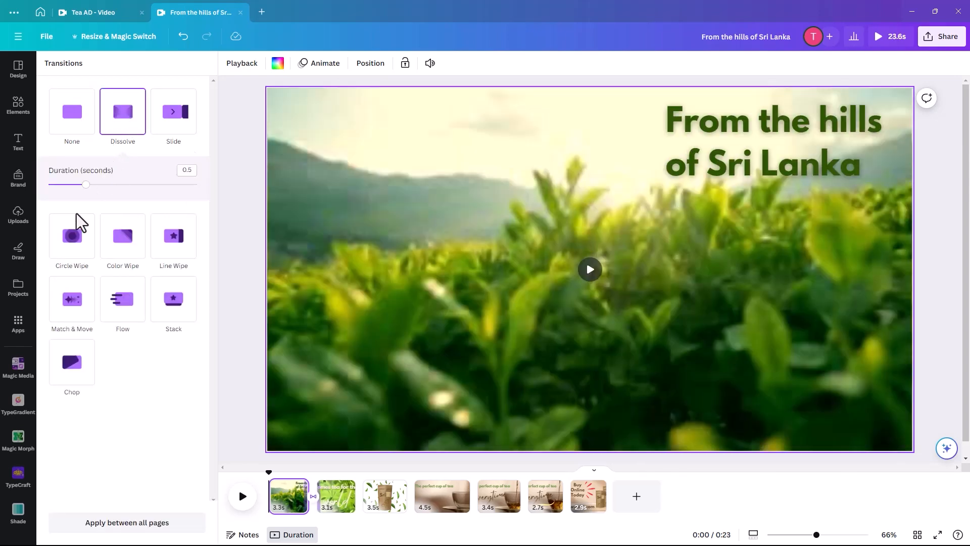
# Lengthen the first Dissolve transition and add a 0.7-second Dissolve between the second and third pages
pyautogui.moveTo(86, 185)
pyautogui.mouseDown()
pyautogui.moveTo(114, 185)
pyautogui.moveTo(104, 185)
pyautogui.mouseUp()
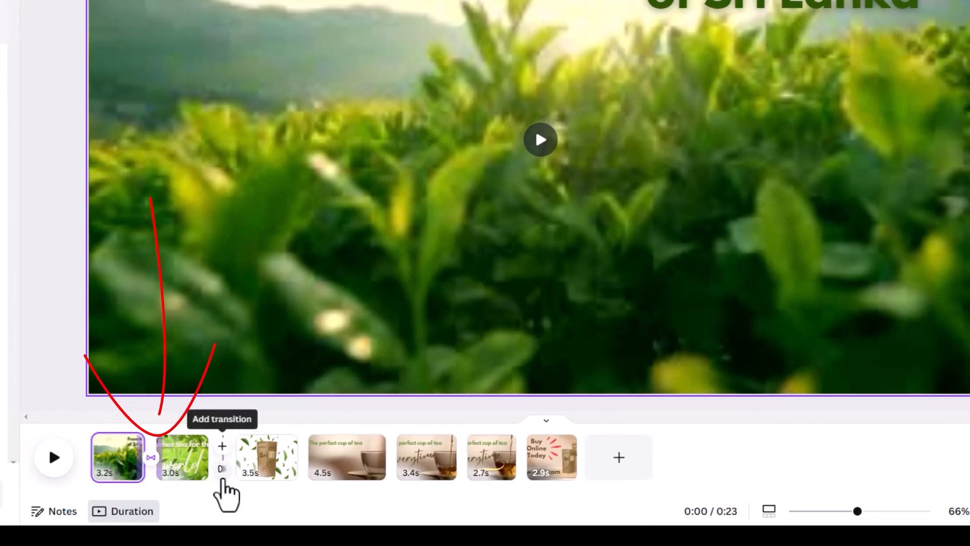
pyautogui.click(222, 475)
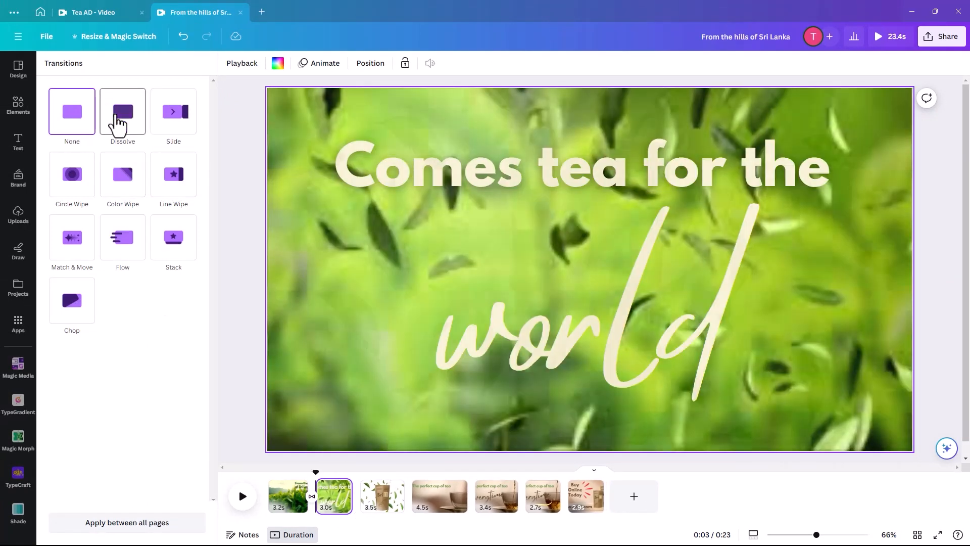
pyautogui.click(119, 121)
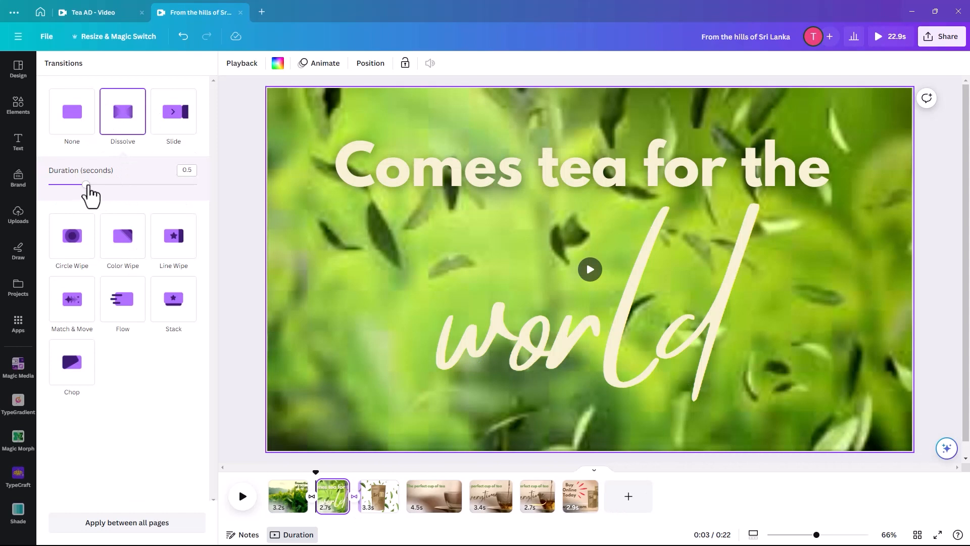
pyautogui.moveTo(87, 185); pyautogui.dragTo(103, 185)
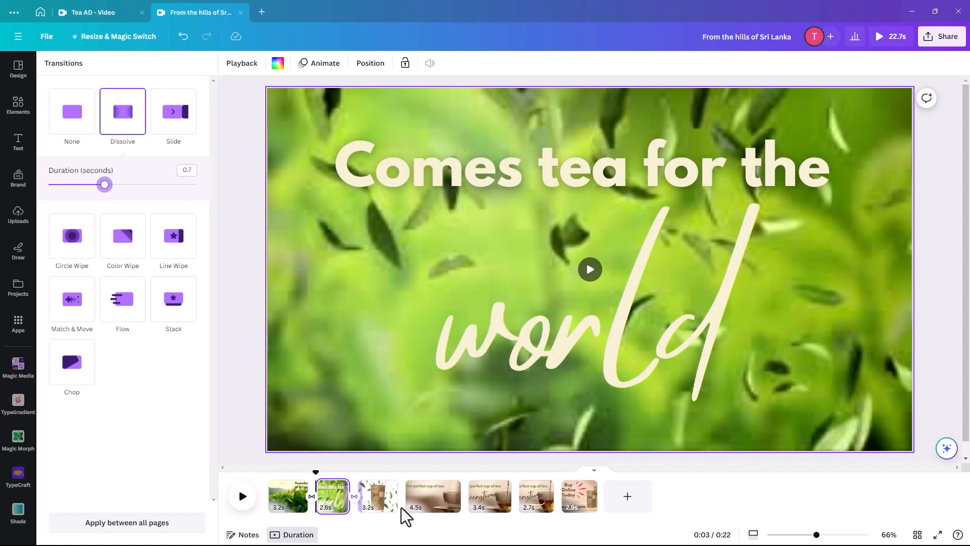
# Add a Color Wipe transition between the tea pouch page and the first tea cup page, lasting 1.4 seconds
pyautogui.moveTo(402, 502)
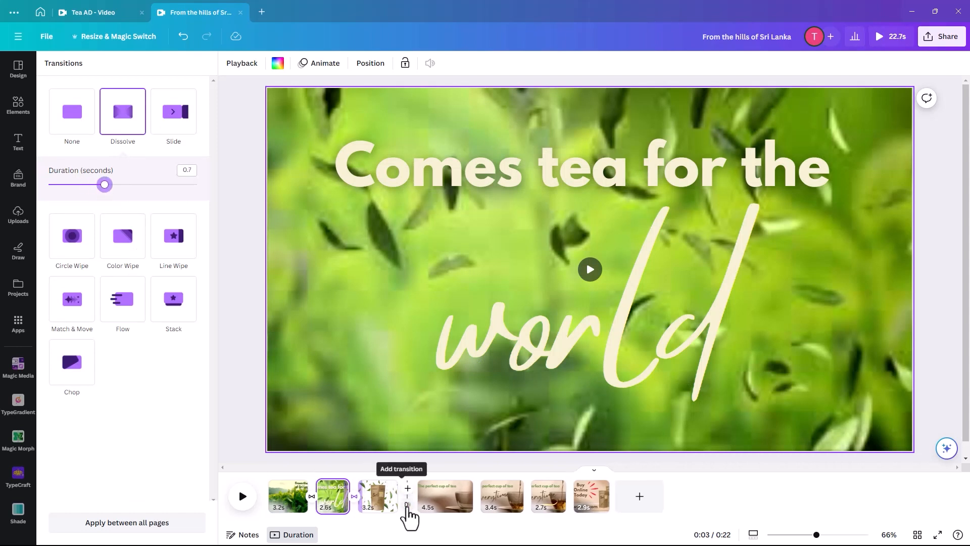
pyautogui.click(407, 505)
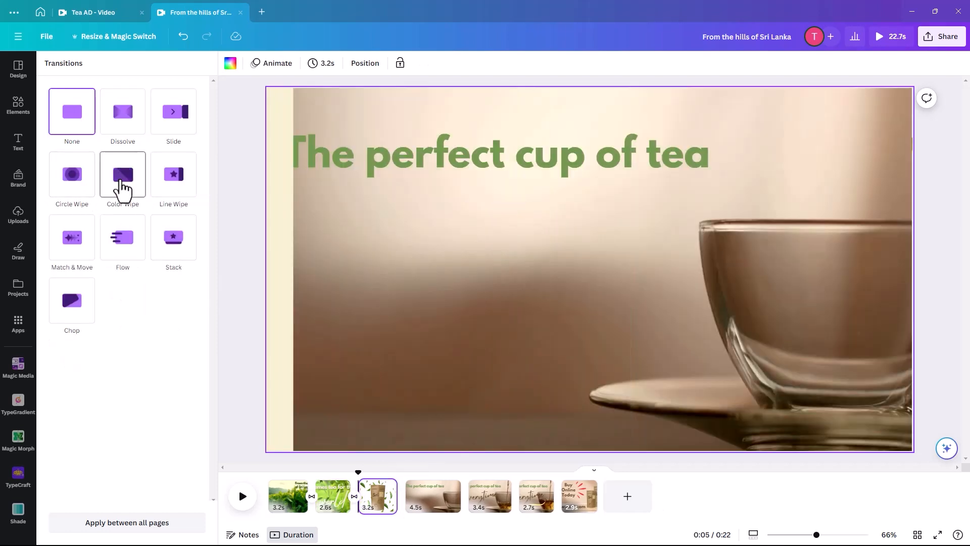
pyautogui.click(121, 189)
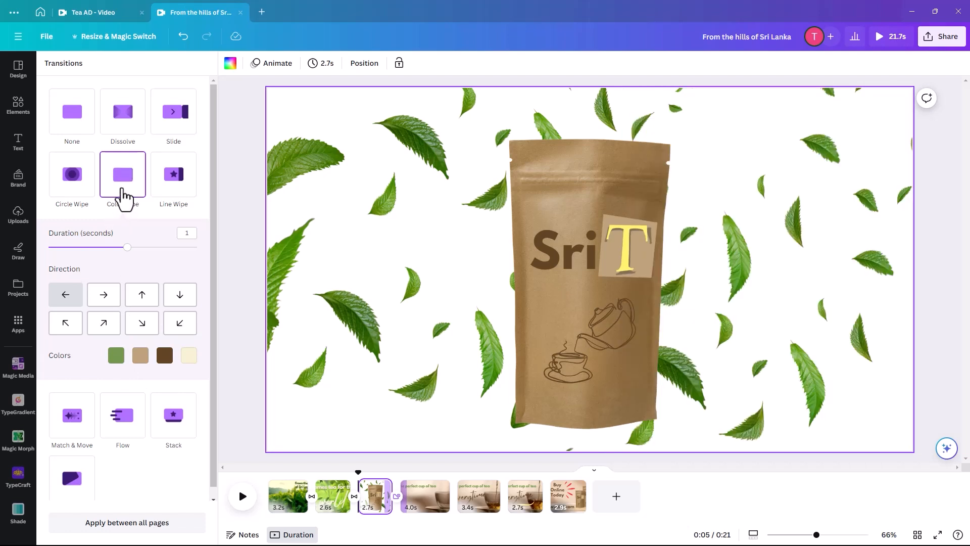
pyautogui.moveTo(119, 185)
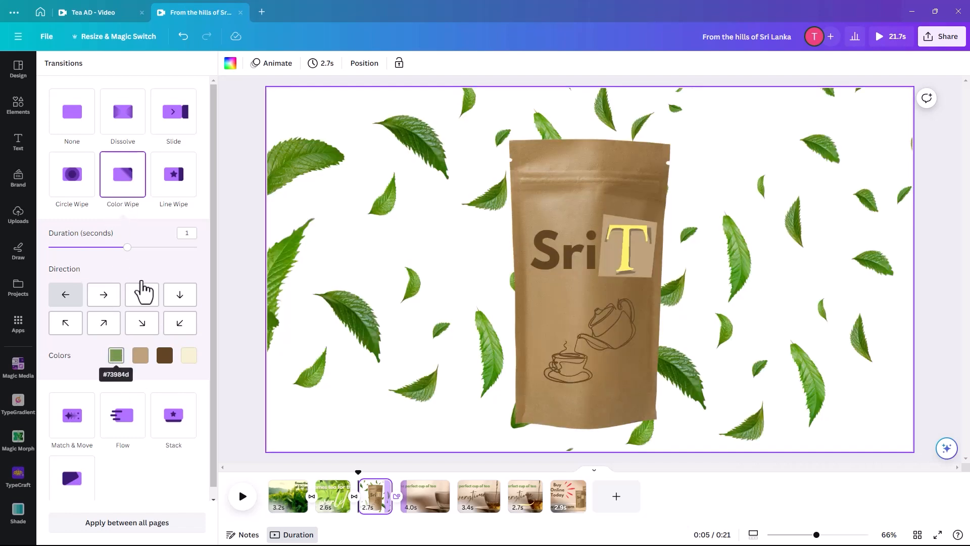
pyautogui.moveTo(127, 247); pyautogui.dragTo(162, 247)
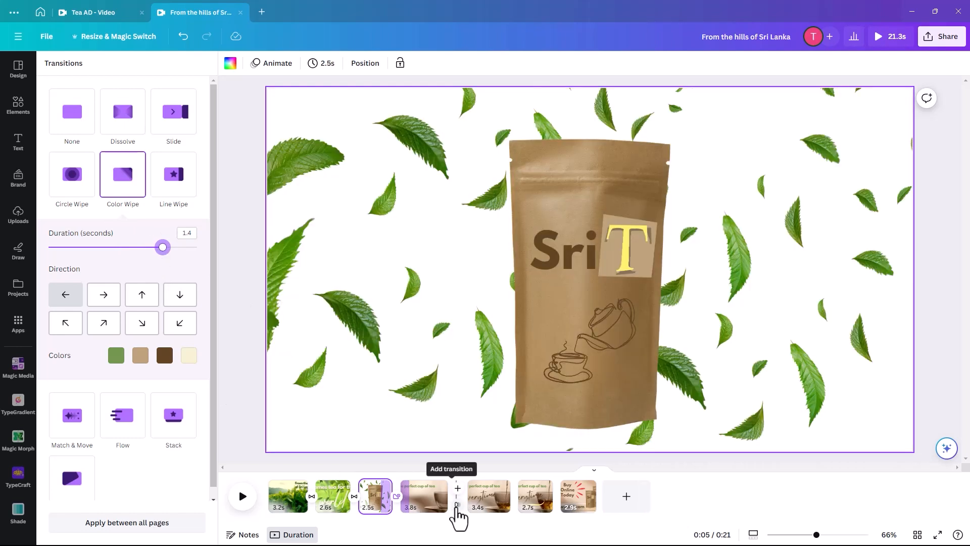
# Add a Match & Move transition between the two "everytime" pages and a transition leading into the closing product page
pyautogui.click(457, 504)
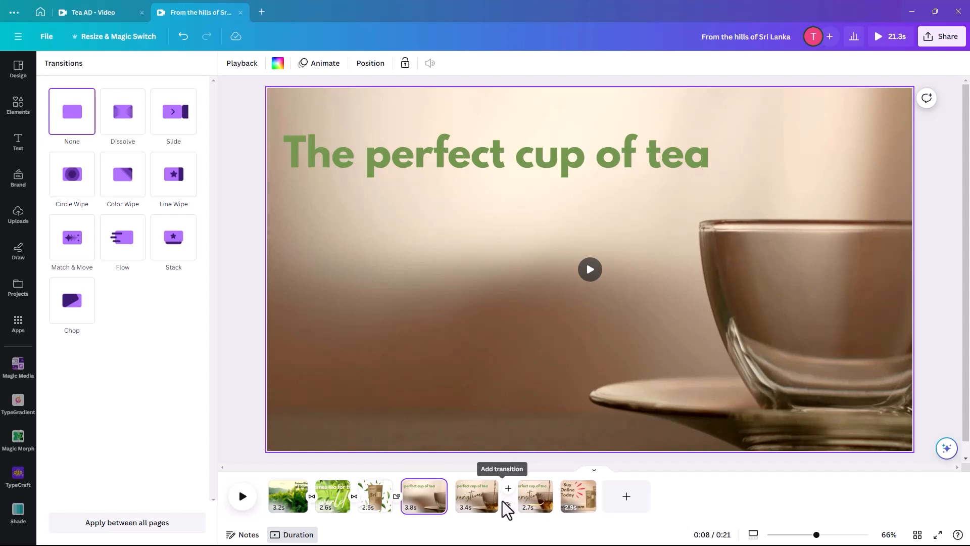
pyautogui.click(508, 504)
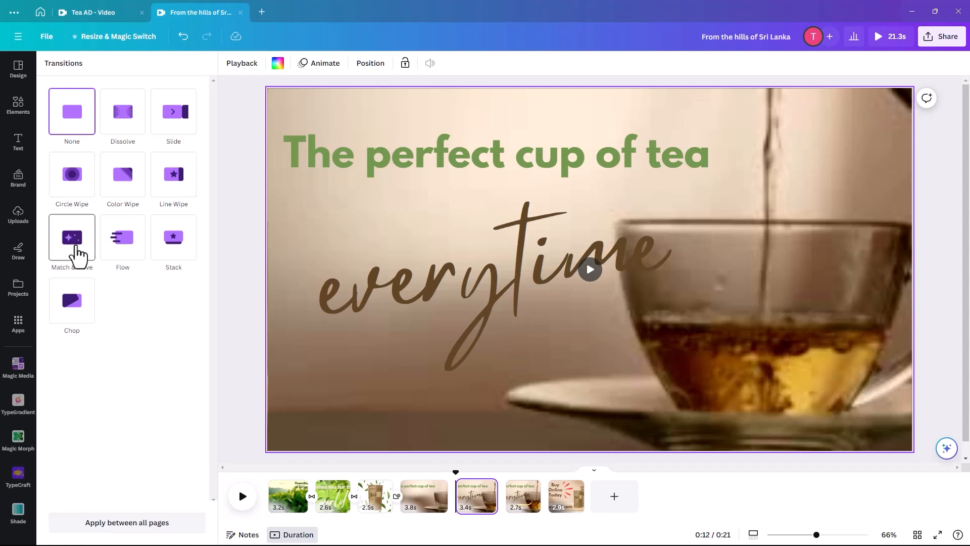
pyautogui.click(75, 251)
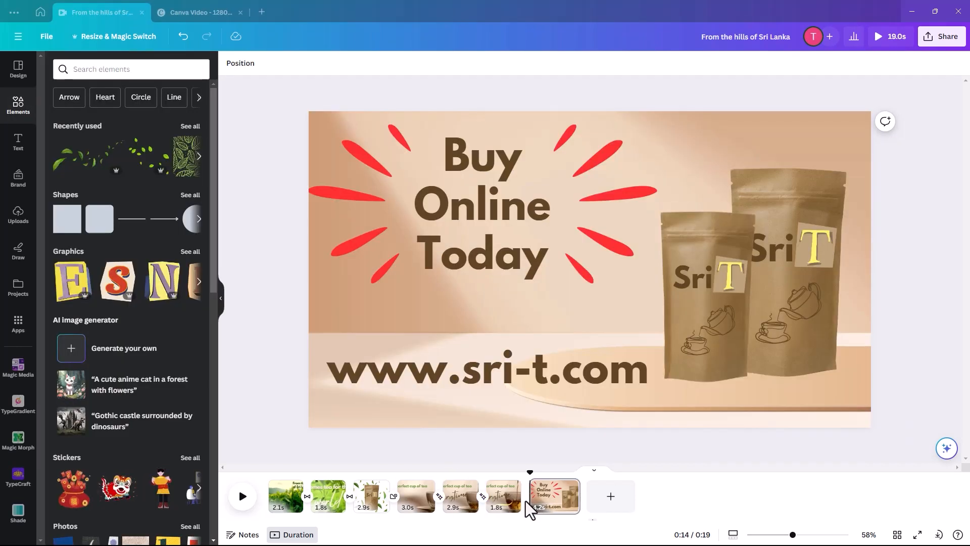
pyautogui.click(531, 504)
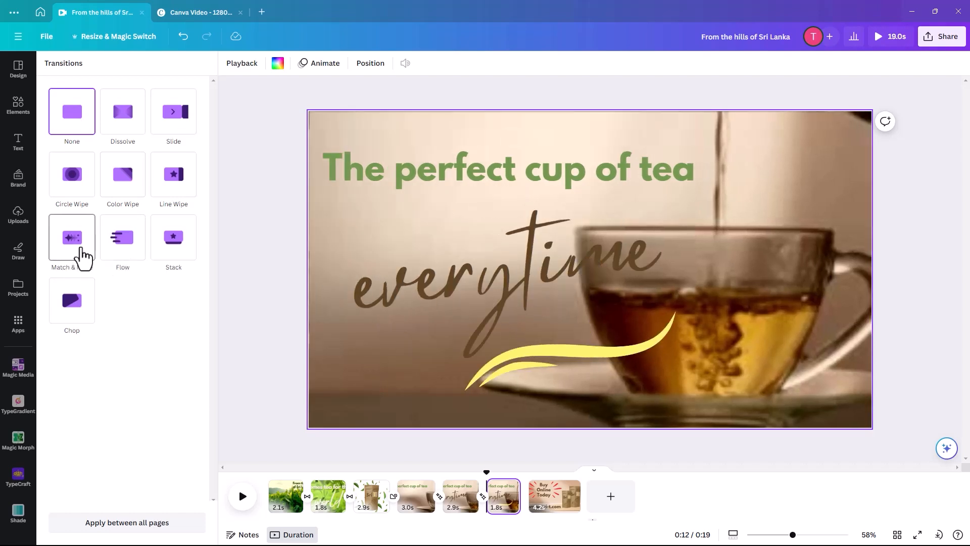
pyautogui.click(126, 245)
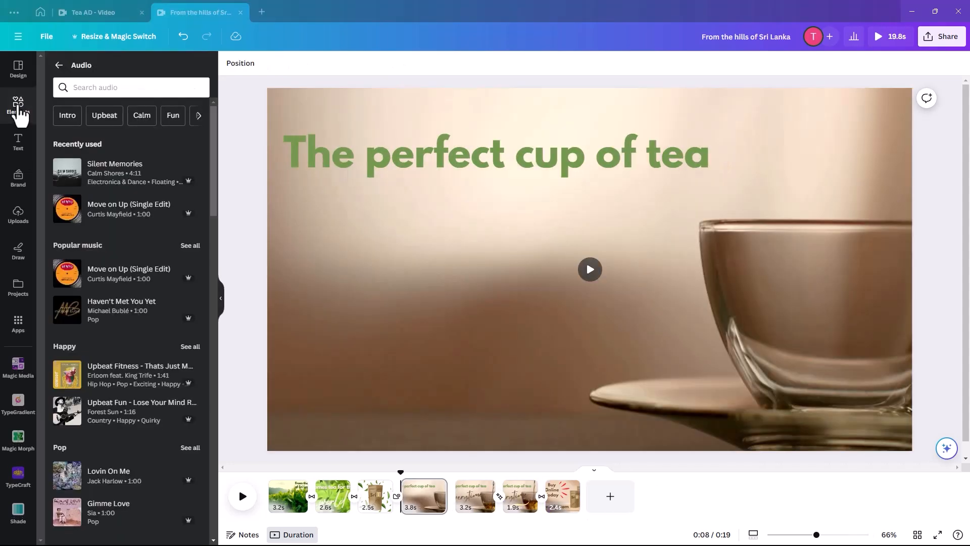
# Open the Audio category in Elements and browse its music tracks
pyautogui.click(18, 105)
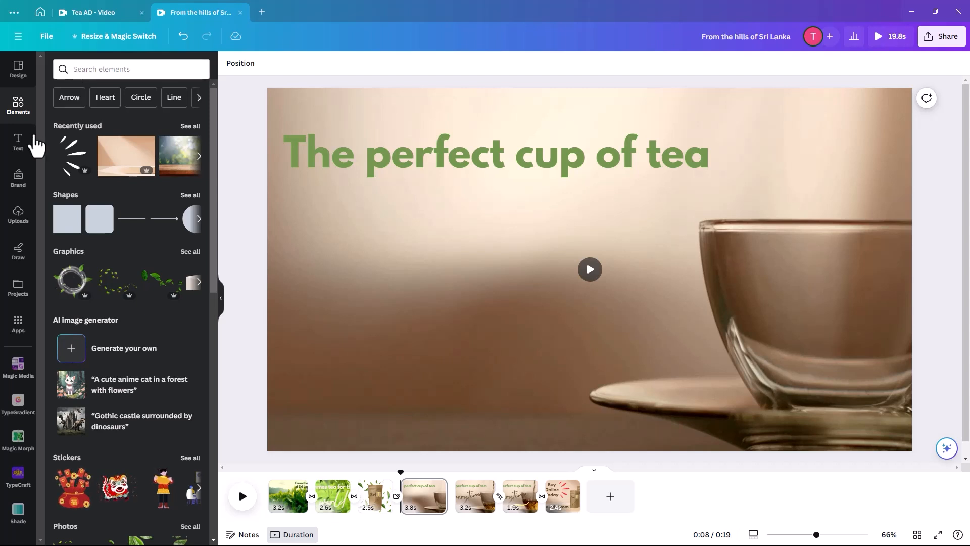
pyautogui.click(77, 70)
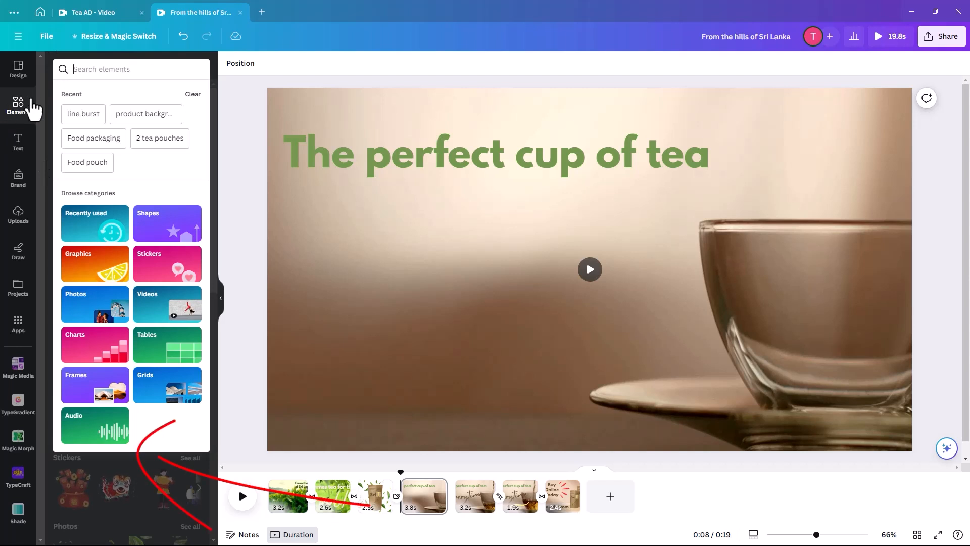
pyautogui.click(81, 440)
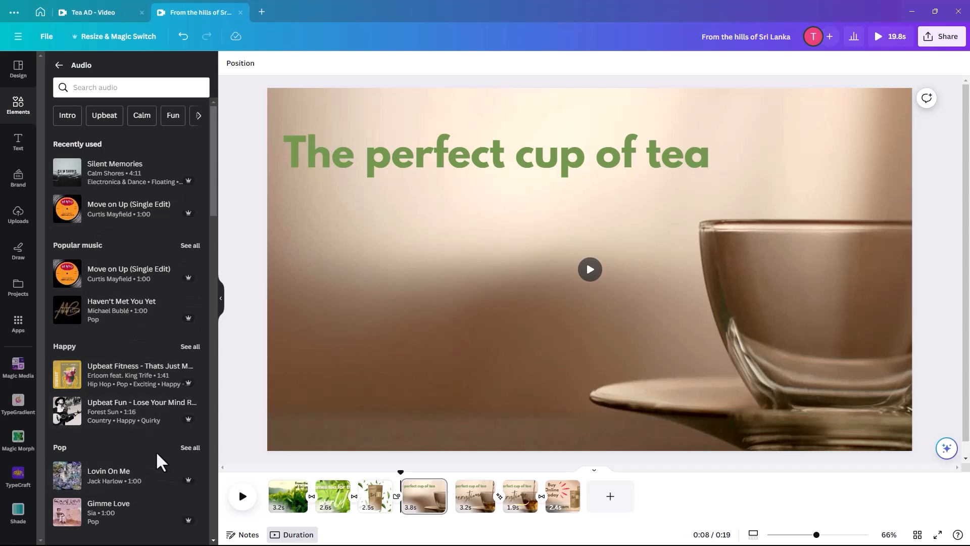
pyautogui.moveTo(213, 205); pyautogui.dragTo(204, 175)
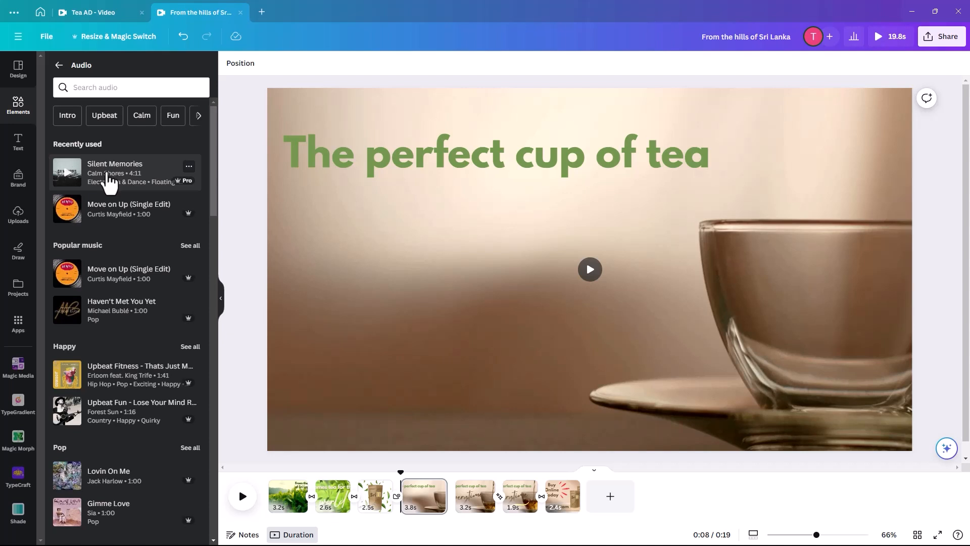
pyautogui.click(109, 177)
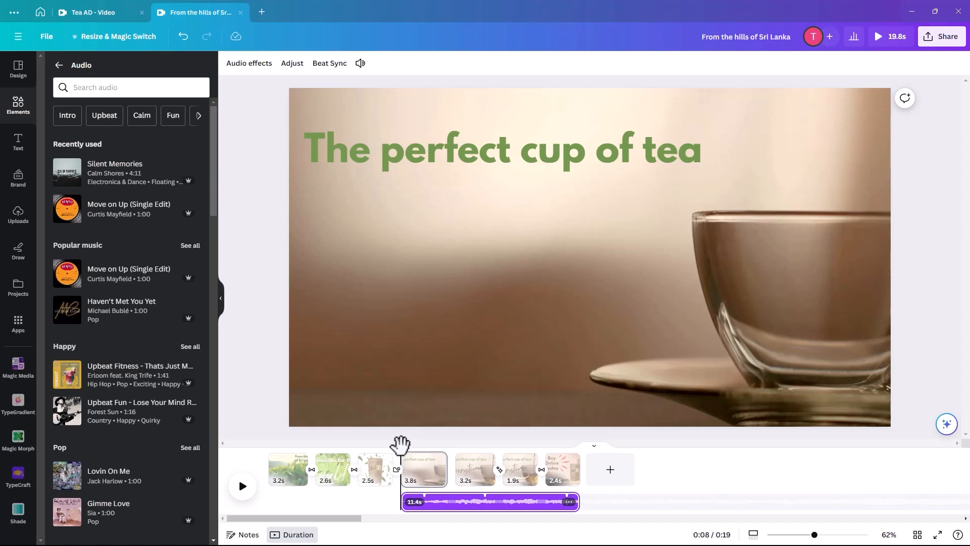
pyautogui.click(484, 505)
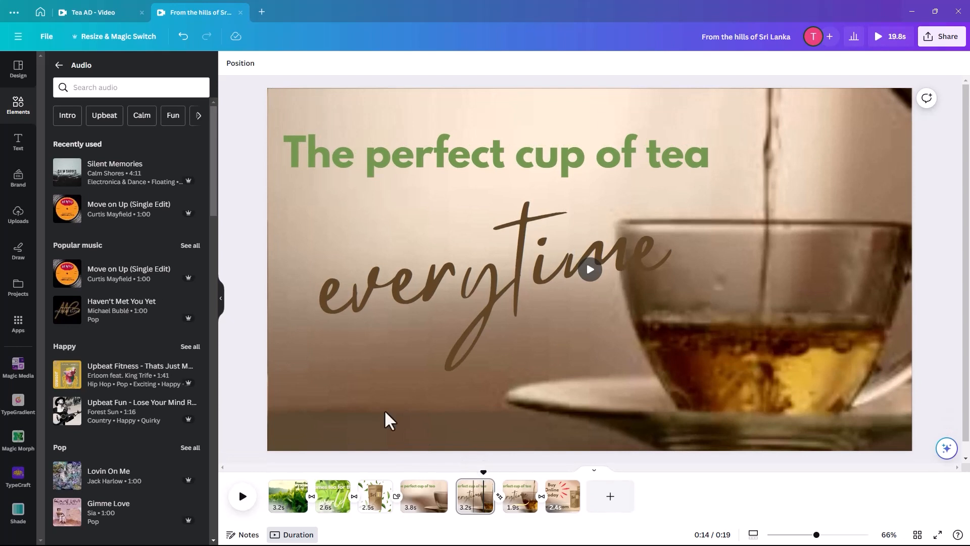
pyautogui.click(97, 188)
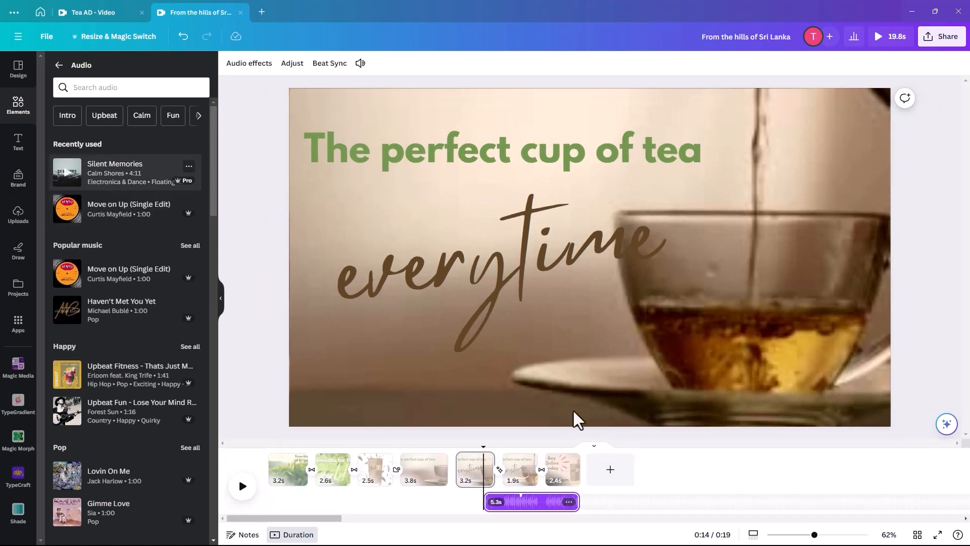
pyautogui.click(543, 510)
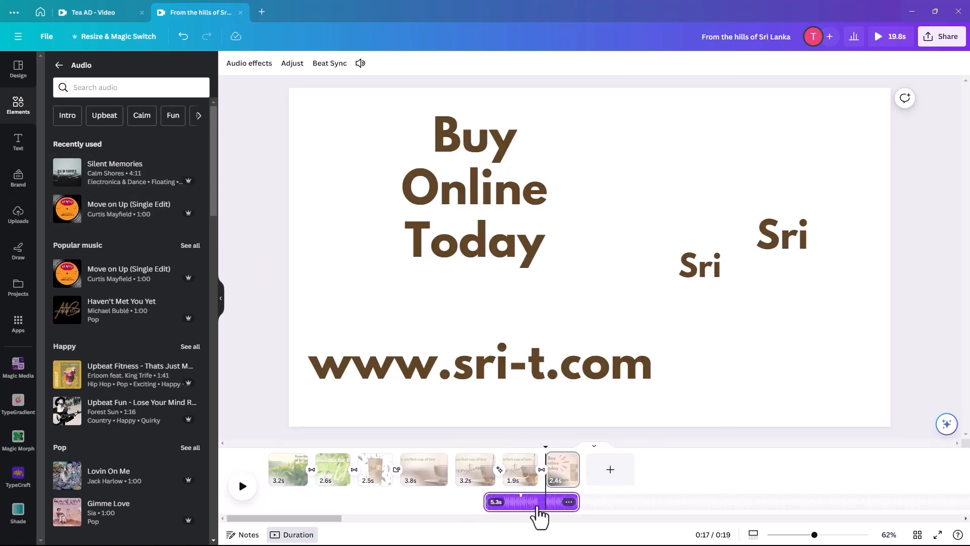
pyautogui.press('Delete')
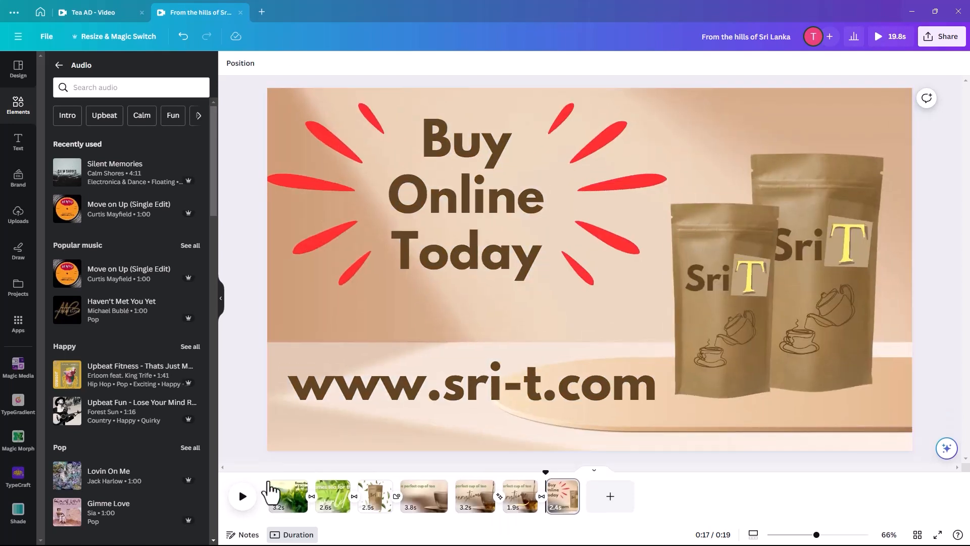
# Add the Silent Memories track at the start of the video and fit it to the full 19.8 seconds
pyautogui.click(267, 477)
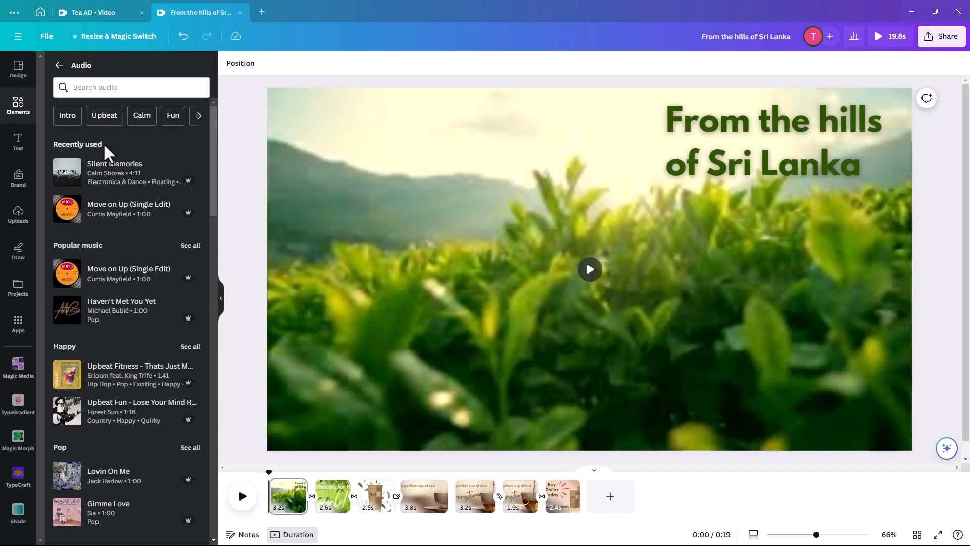
pyautogui.click(103, 177)
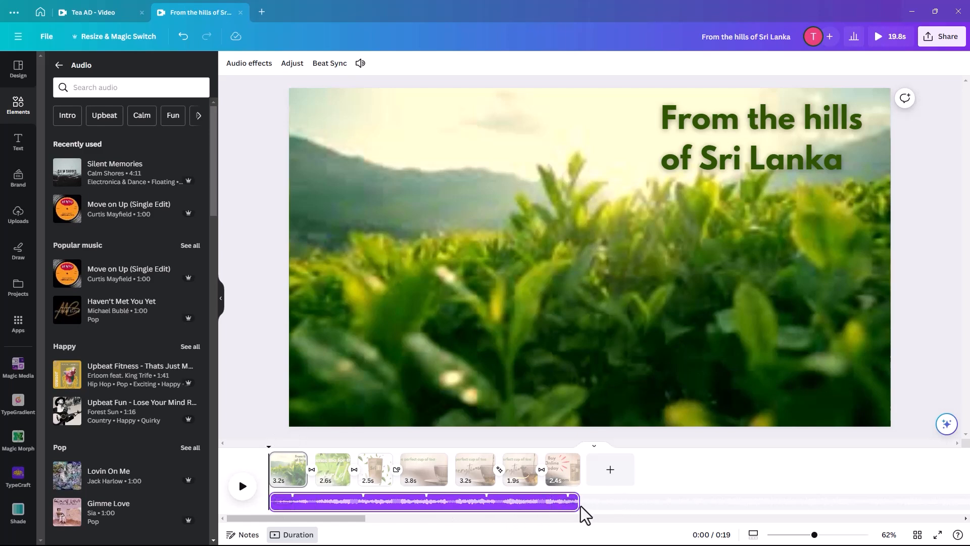
pyautogui.moveTo(577, 502); pyautogui.dragTo(507, 502)
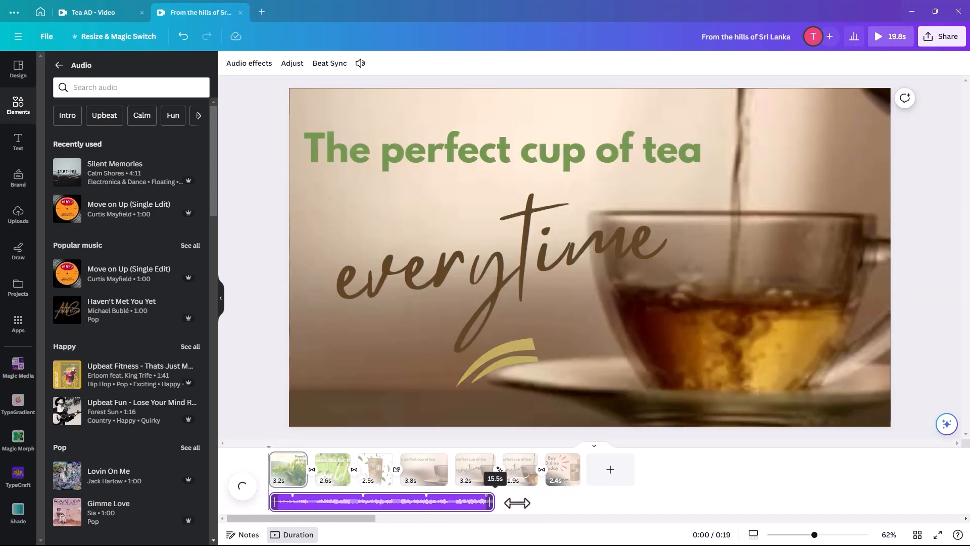
pyautogui.moveTo(595, 503); pyautogui.dragTo(598, 504)
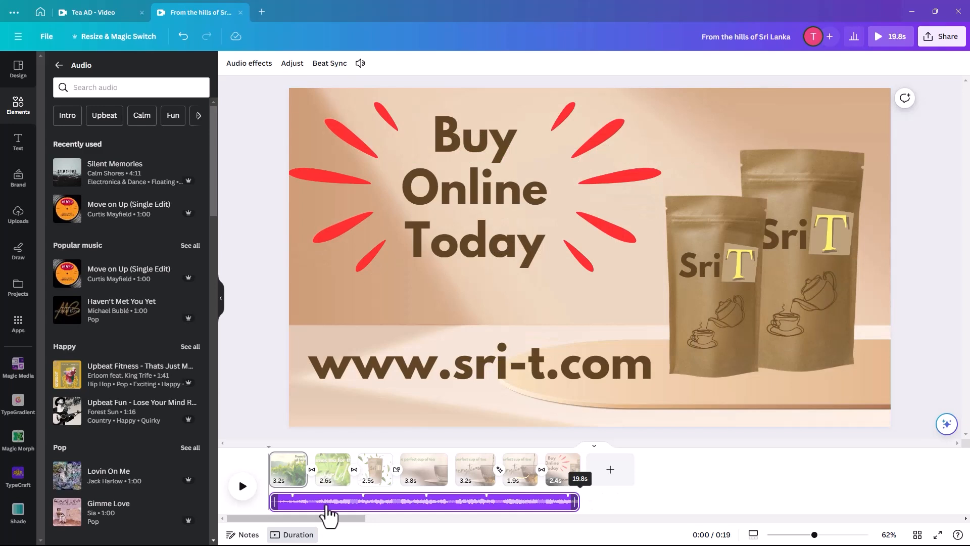
pyautogui.moveTo(390, 508); pyautogui.dragTo(234, 508)
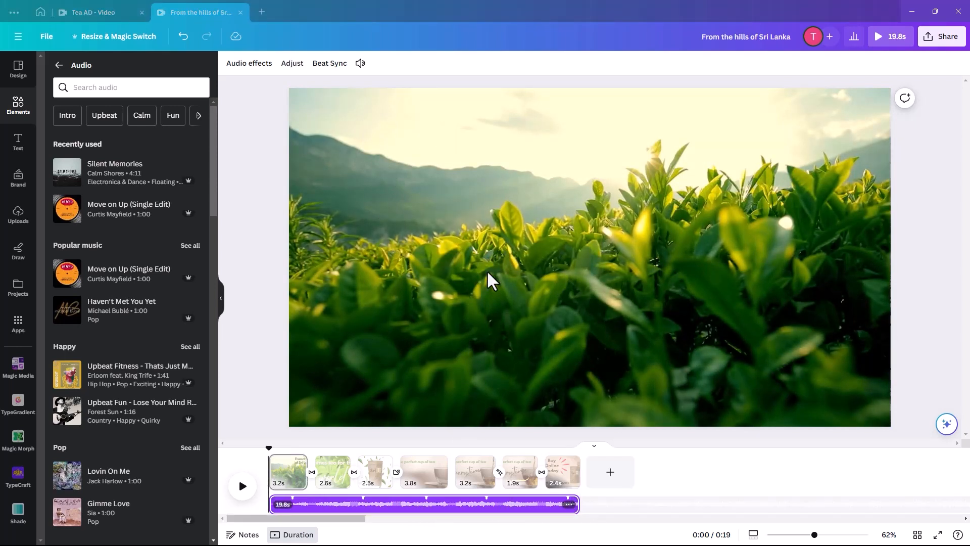
# Apply a 1.5-second fade out to the music track
pyautogui.click(399, 503)
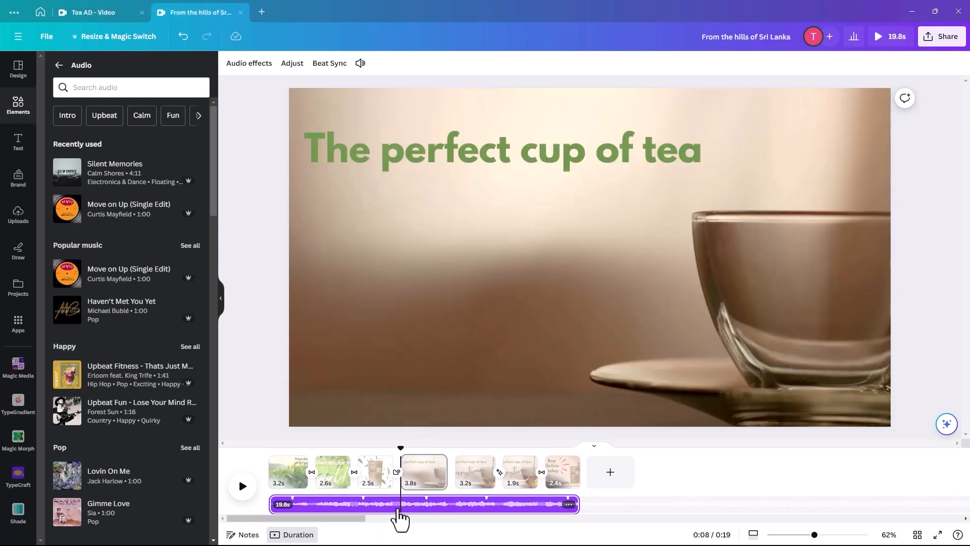
pyautogui.click(241, 71)
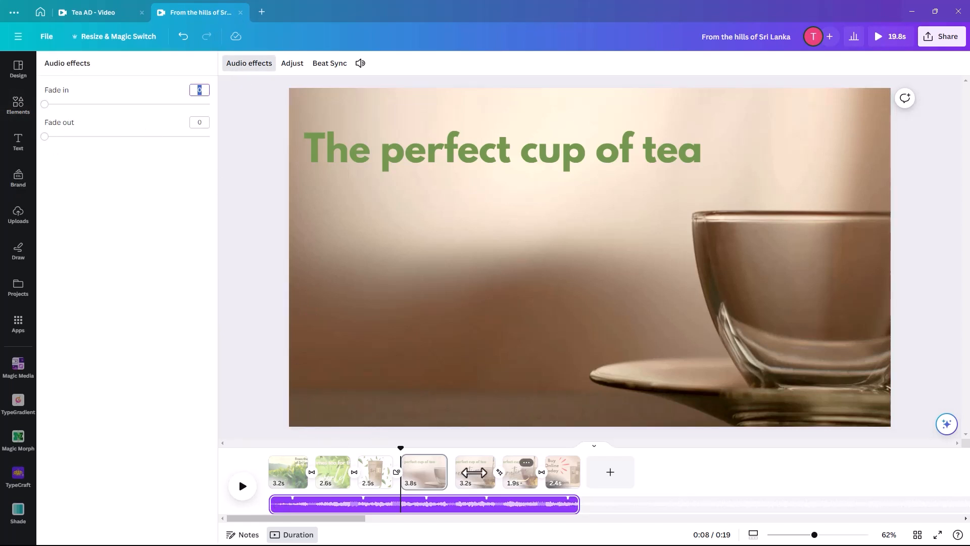
pyautogui.moveTo(399, 445); pyautogui.dragTo(568, 450)
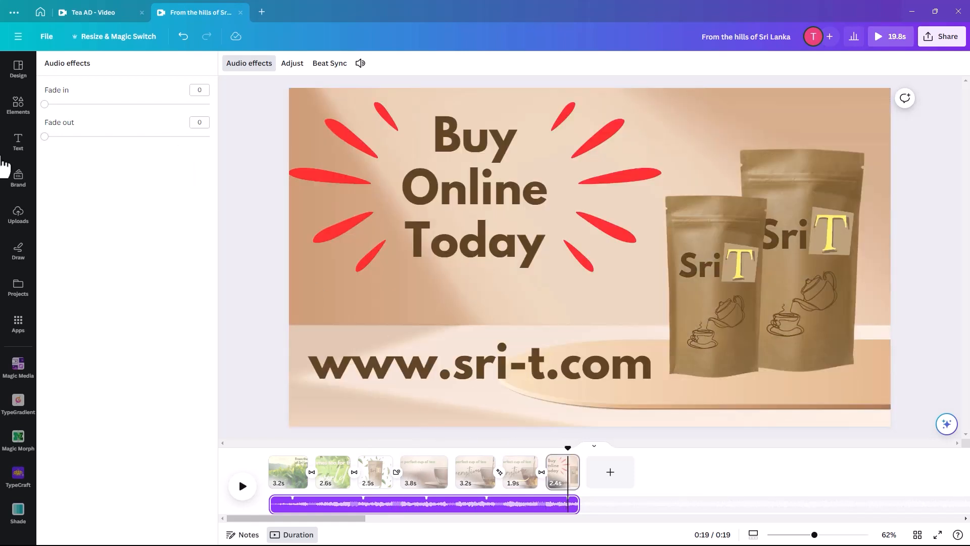
pyautogui.moveTo(46, 138); pyautogui.dragTo(84, 138)
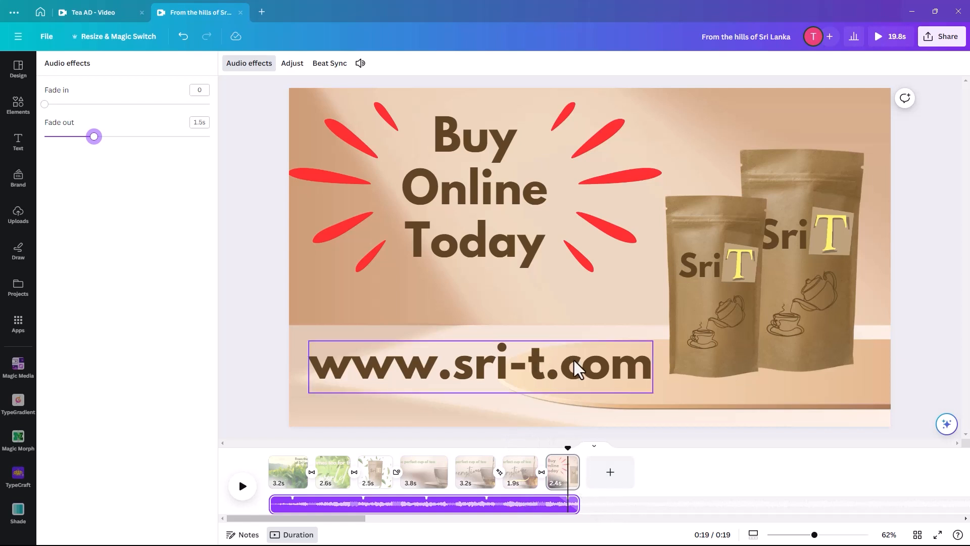
# Check the music track's Adjust view and turn on Sync now in Beat Sync
pyautogui.click(293, 66)
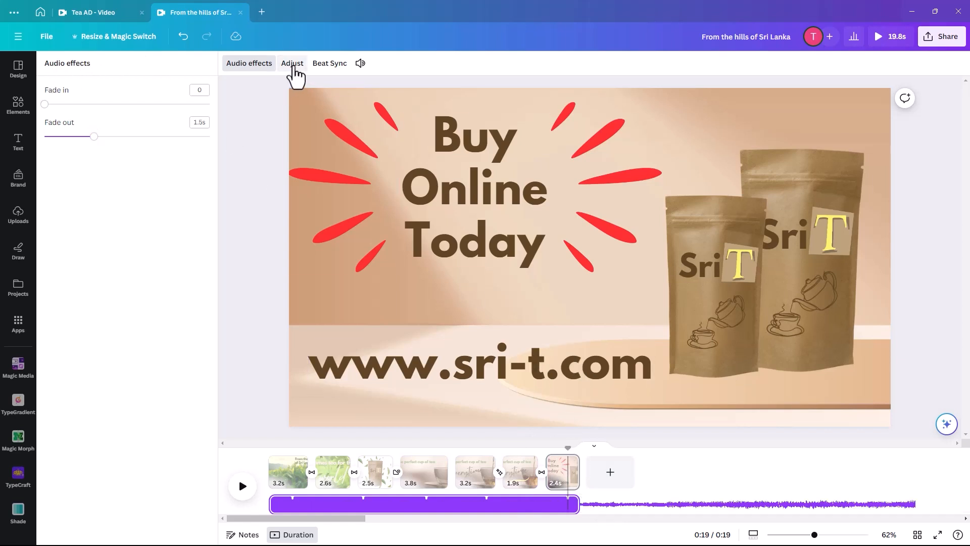
pyautogui.click(326, 65)
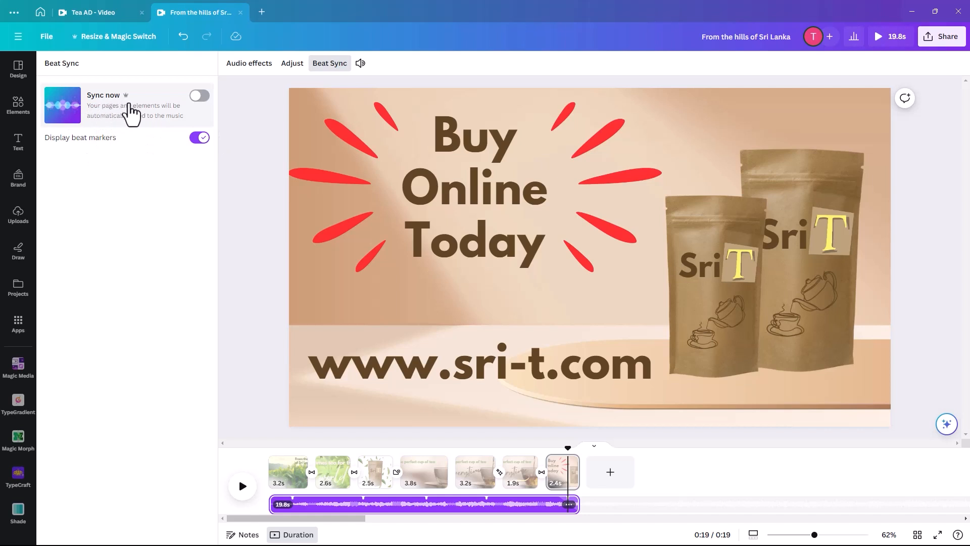
pyautogui.click(200, 97)
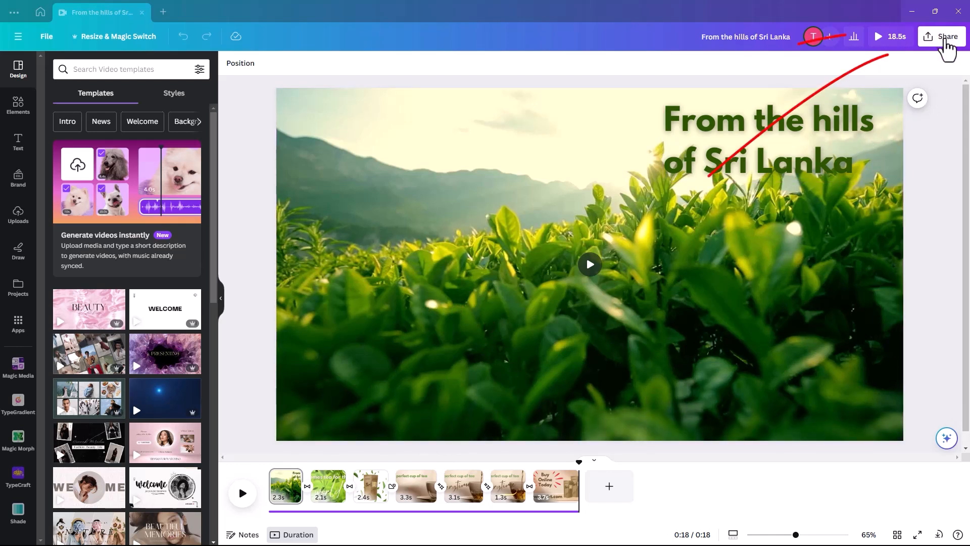
# Download all seven pages as a 1080p MP4 video and save it as "From the hills of Sri Lanka" in the YouTubrFiles folder
pyautogui.click(943, 36)
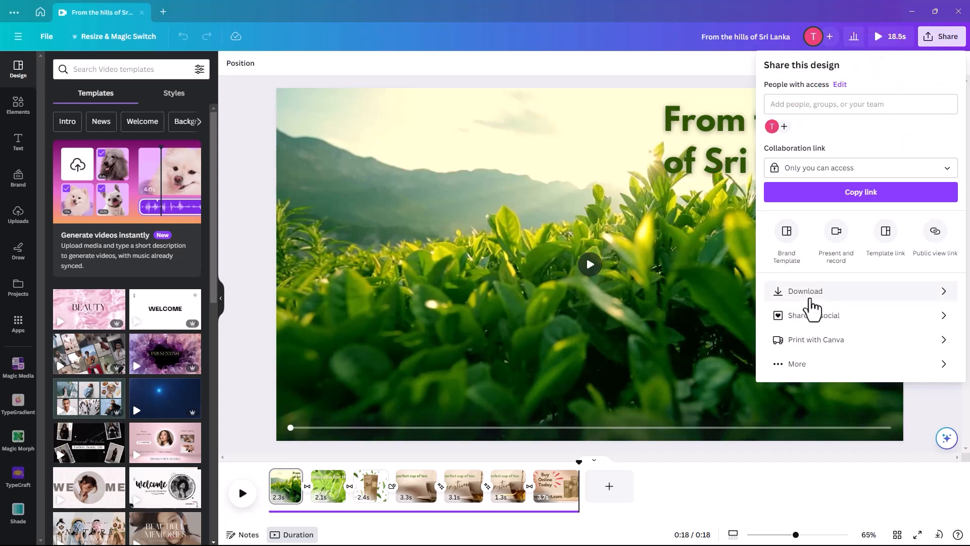
pyautogui.click(811, 298)
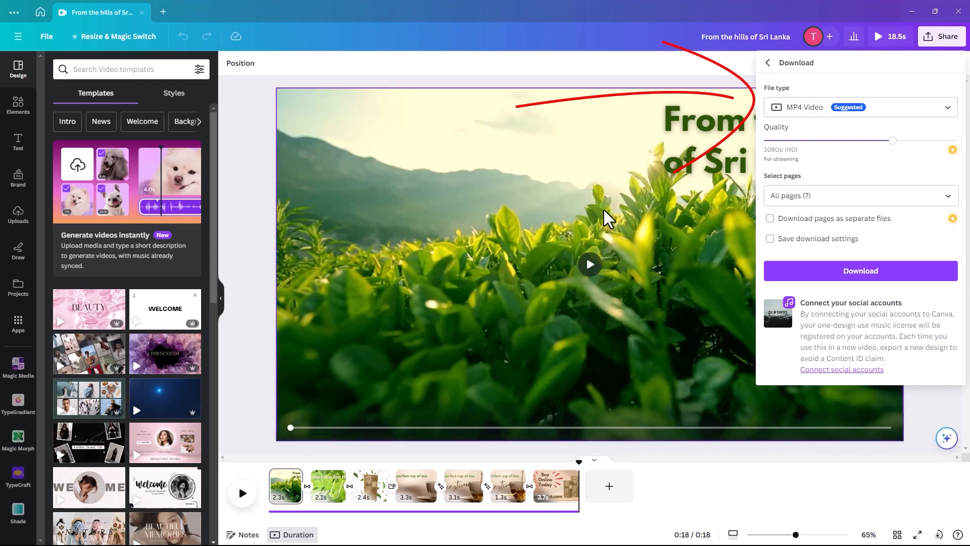
pyautogui.click(846, 281)
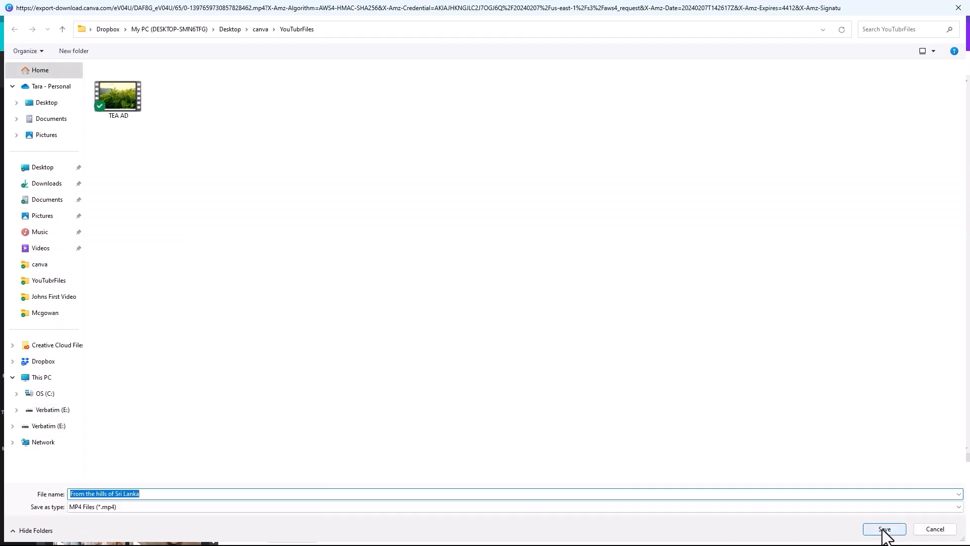
pyautogui.click(884, 529)
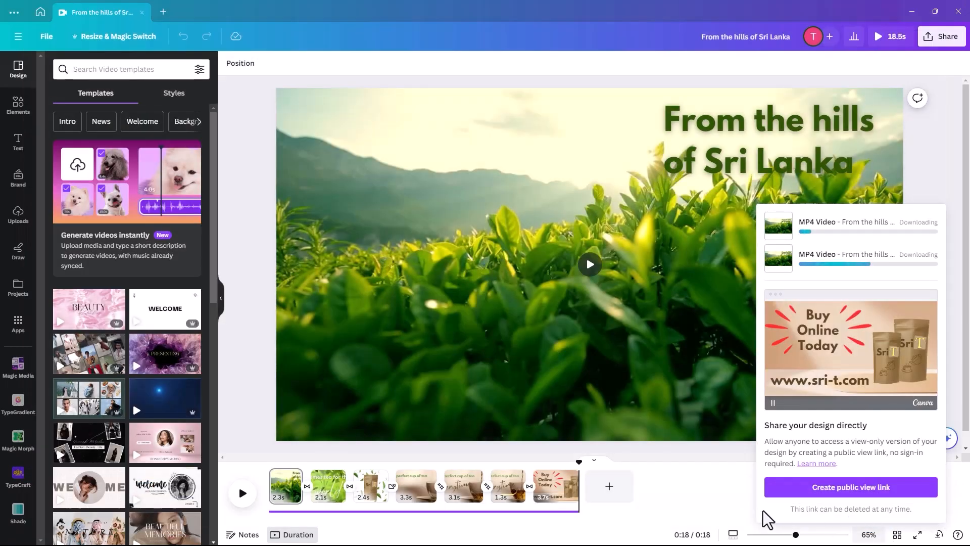